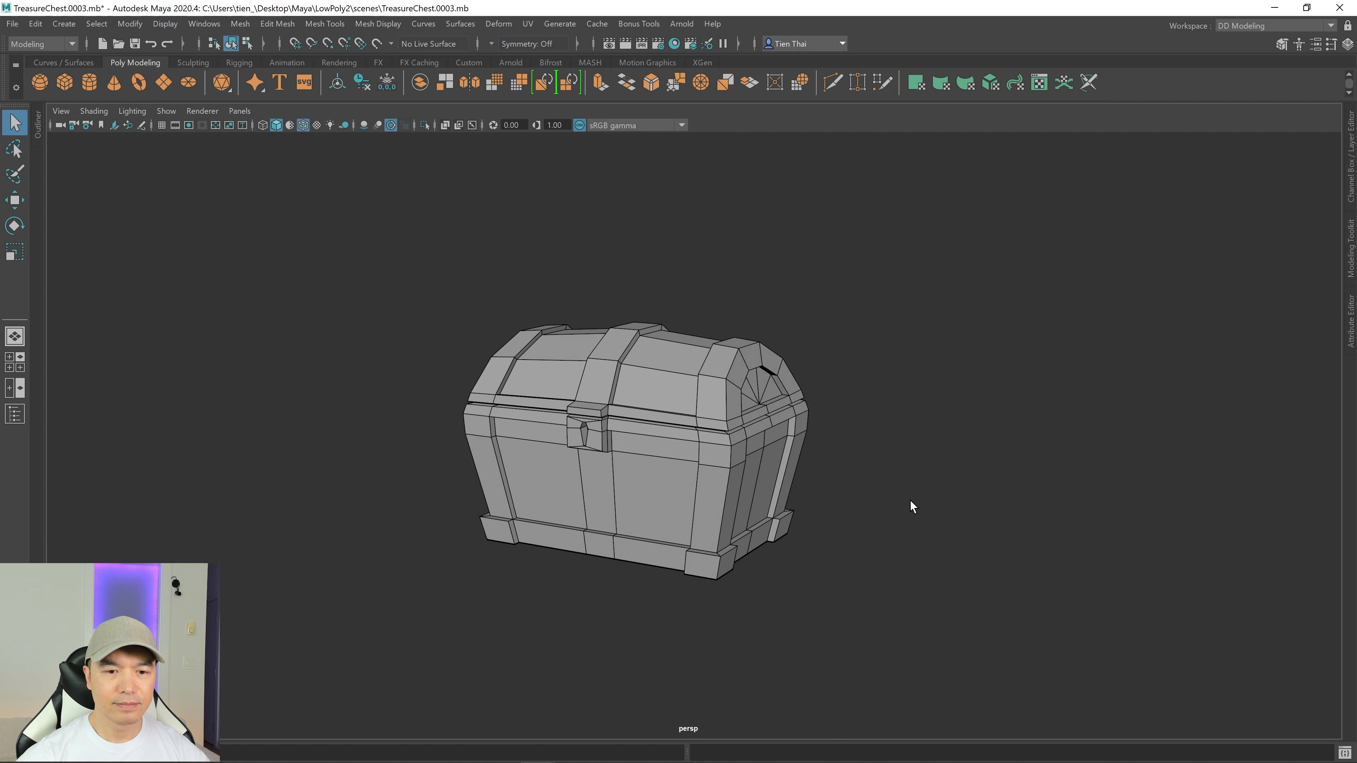
{"action": "mouse_move", "coordinate": [909, 506]}
{"action": "left_mouse_down", "text": "alt"}
{"action": "mouse_move", "coordinate": [900, 516]}
{"action": "mouse_move", "coordinate": [913, 506]}
{"action": "left_mouse_up", "text": "alt"}
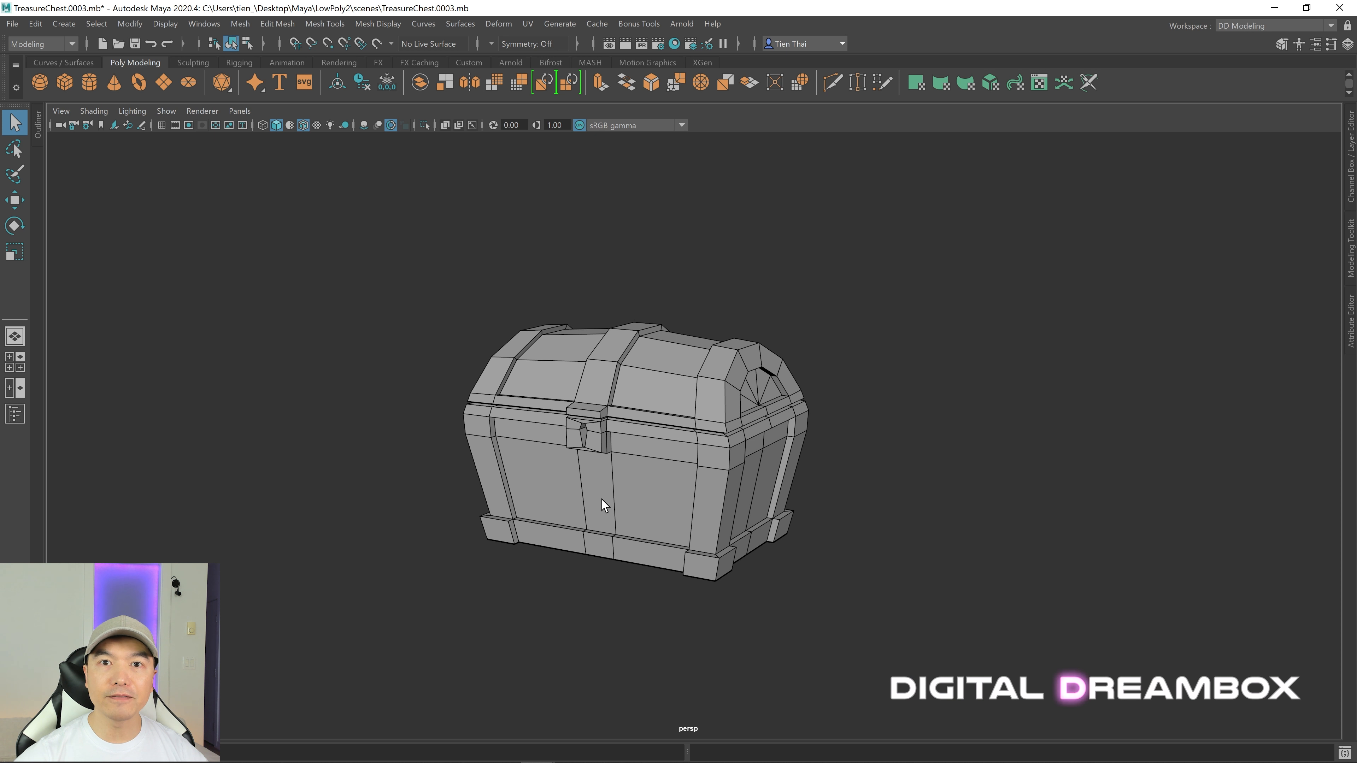
{"action": "mouse_move", "coordinate": [642, 499]}
{"action": "left_mouse_down", "text": "alt"}
{"action": "mouse_move", "coordinate": [679, 507]}
{"action": "mouse_move", "coordinate": [654, 476]}
{"action": "left_mouse_up", "text": "alt"}
{"action": "left_click_drag", "start_coordinate": [554, 465], "coordinate": [672, 479], "text": "alt"}
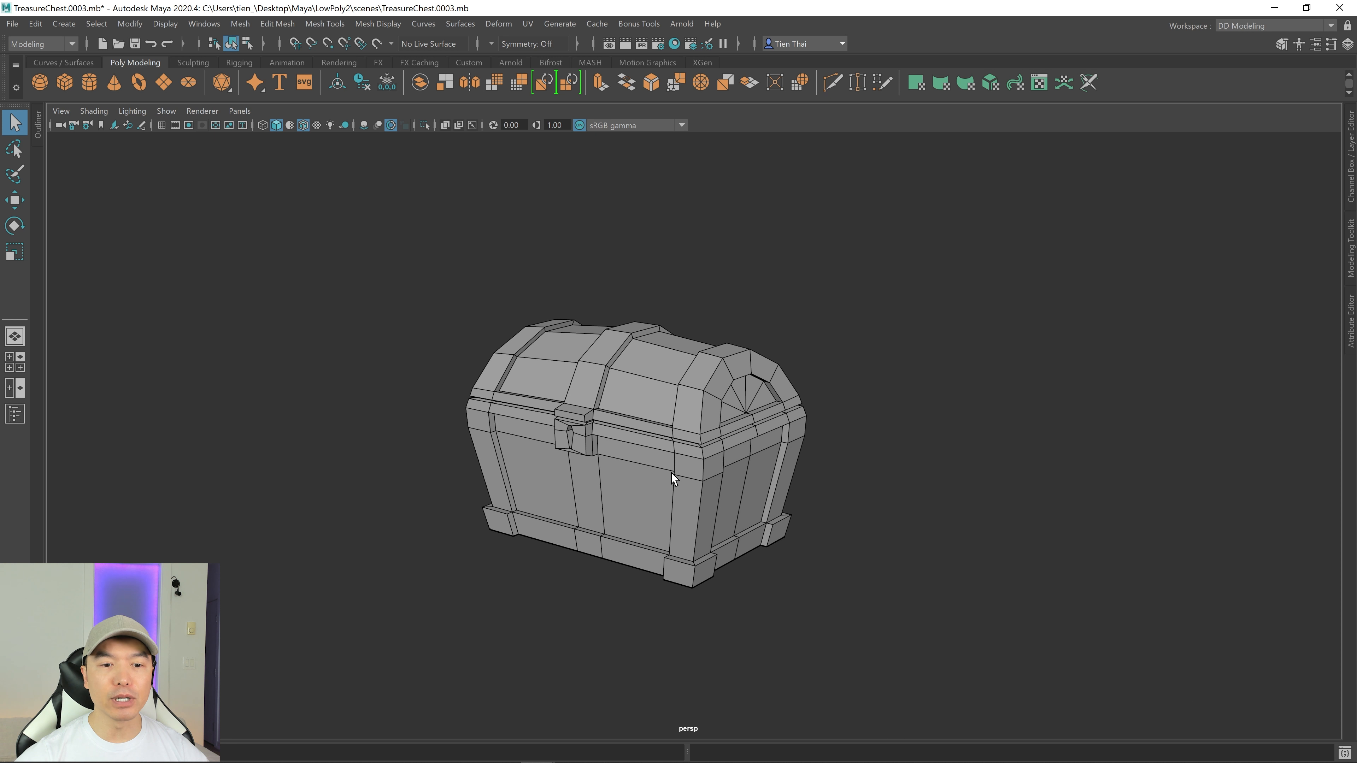
Step: Insert a horizontal edge loop around the lower body of the treasure chest with Multi-Cut
{"action": "left_click", "coordinate": [690, 426]}
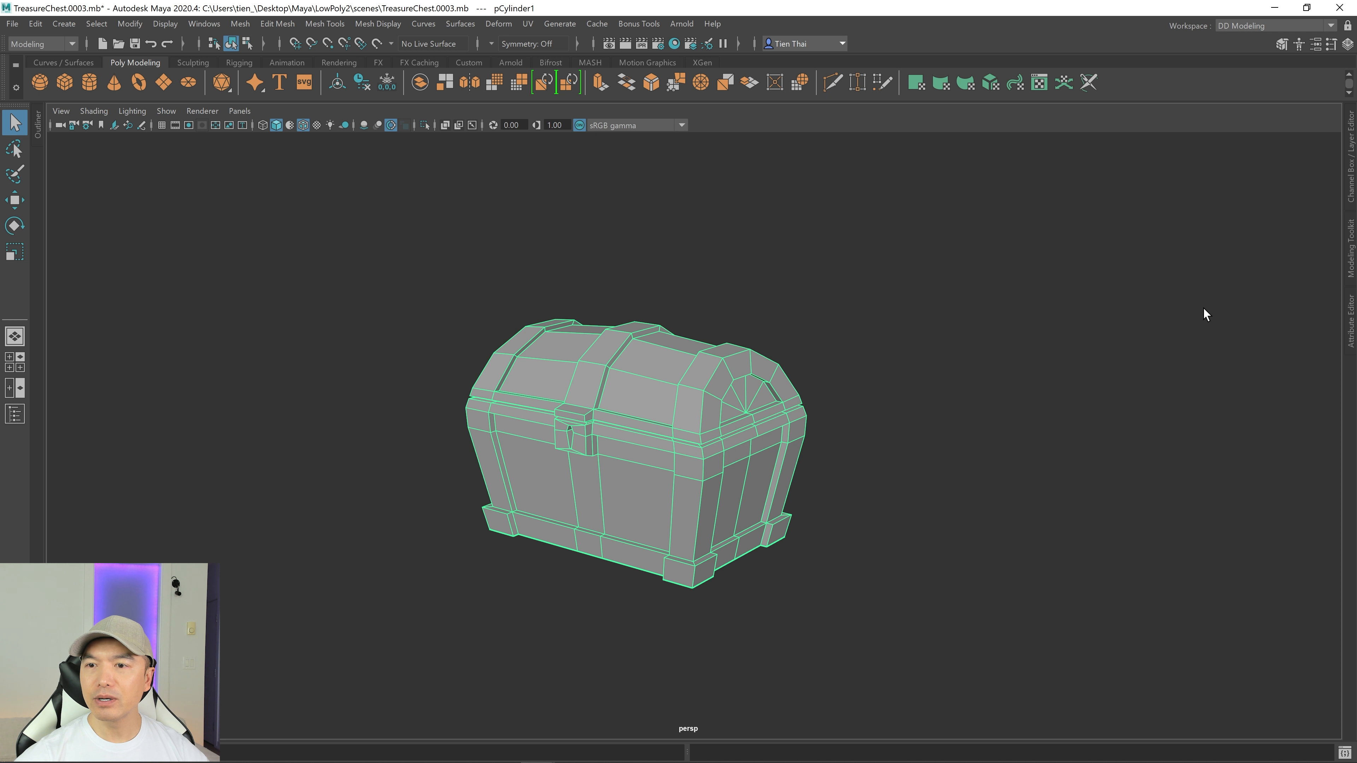
{"action": "left_click", "coordinate": [1352, 250]}
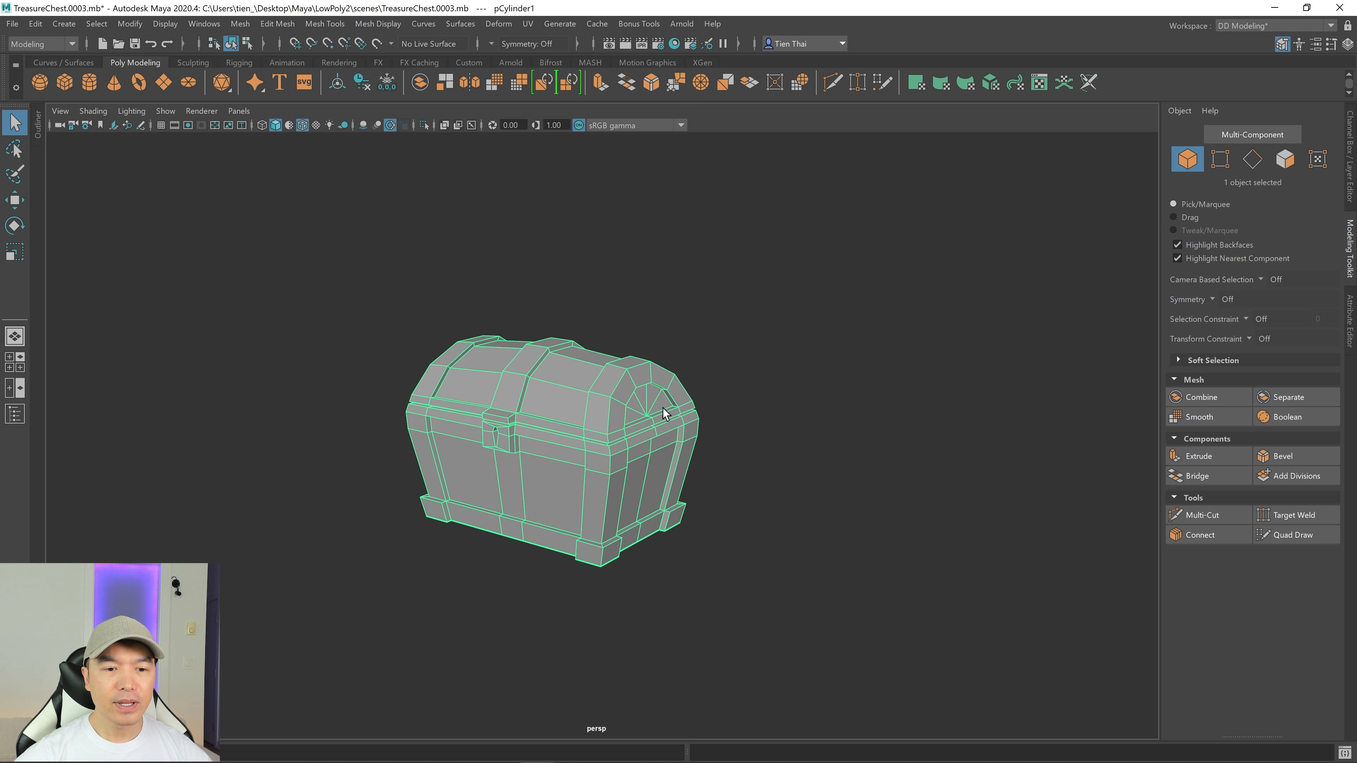
{"action": "key", "text": "f"}
{"action": "left_click", "coordinate": [1192, 515]}
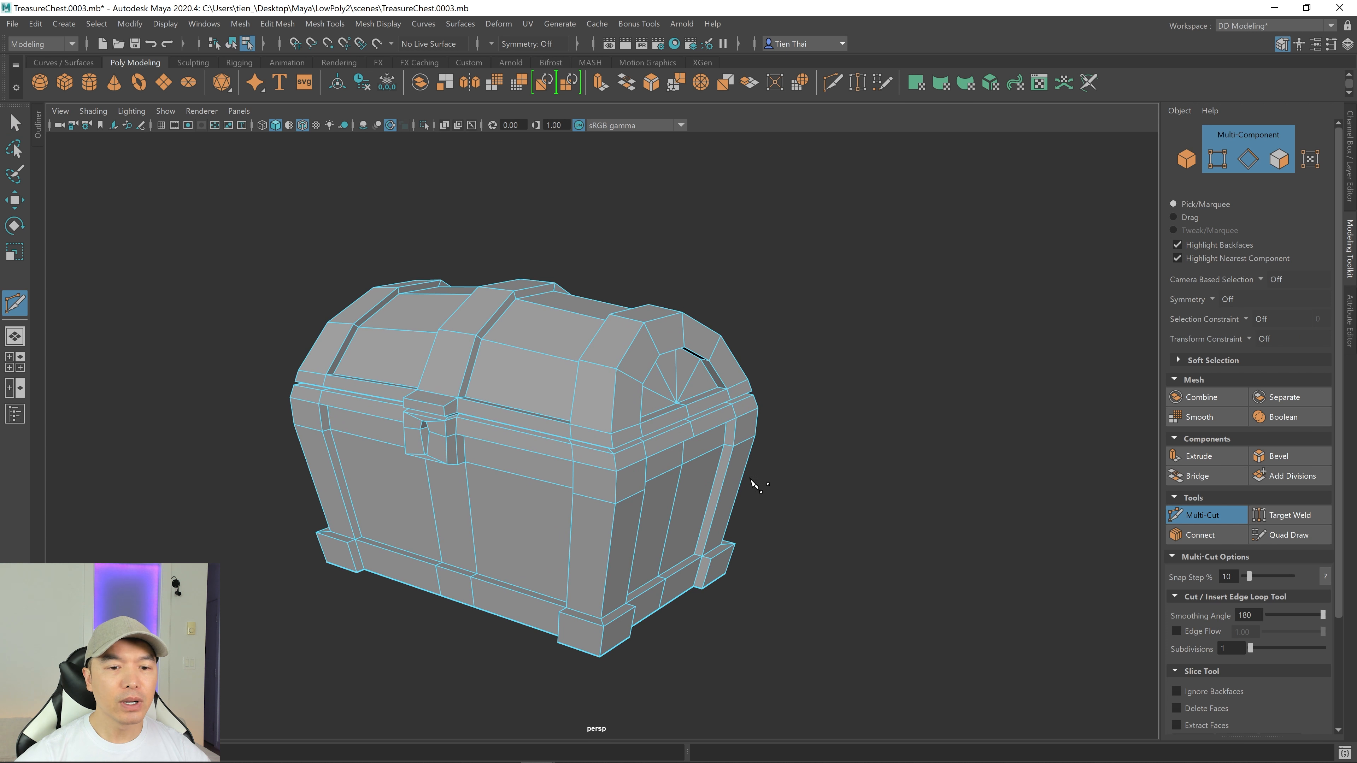
{"action": "scroll", "coordinate": [751, 479], "scroll_direction": "up", "scroll_amount": 5}
{"action": "left_click_drag", "start_coordinate": [816, 378], "coordinate": [739, 394], "text": "alt"}
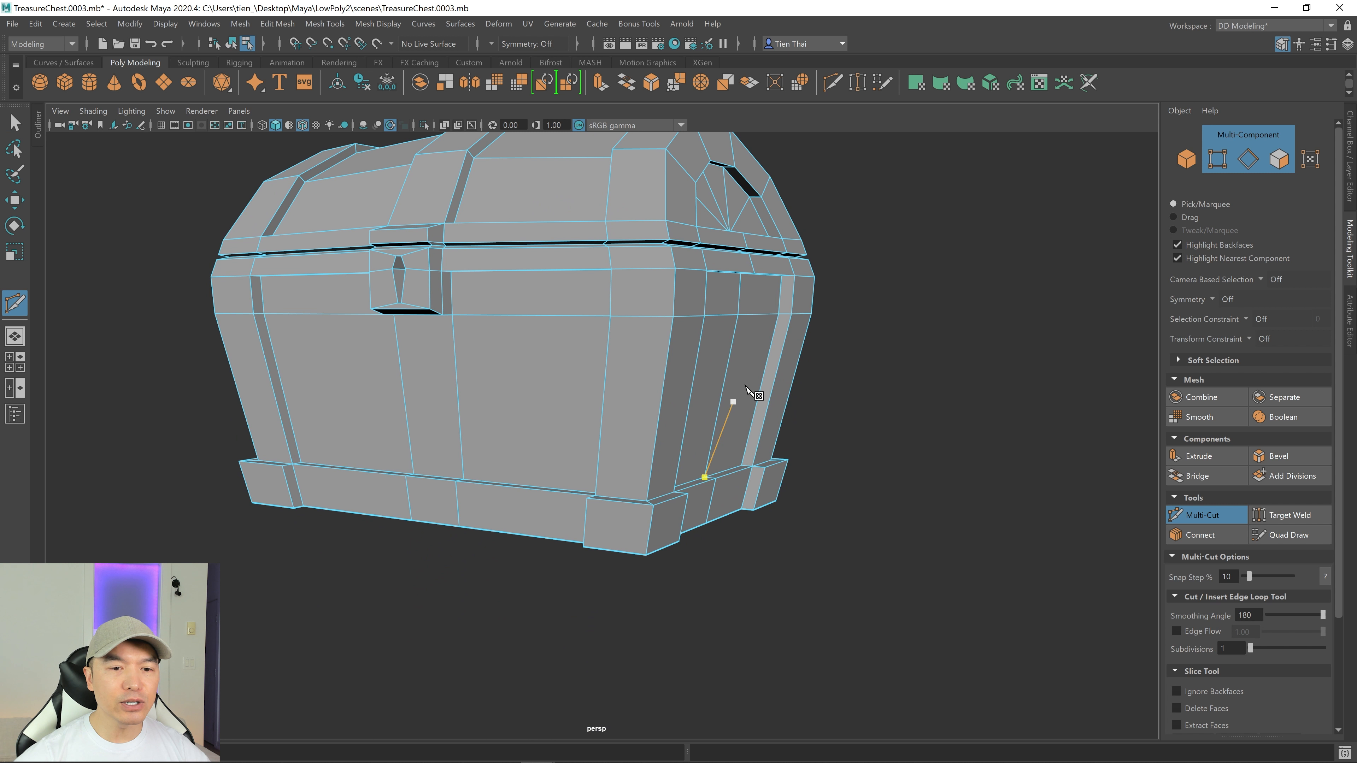
{"action": "left_click", "coordinate": [601, 492]}
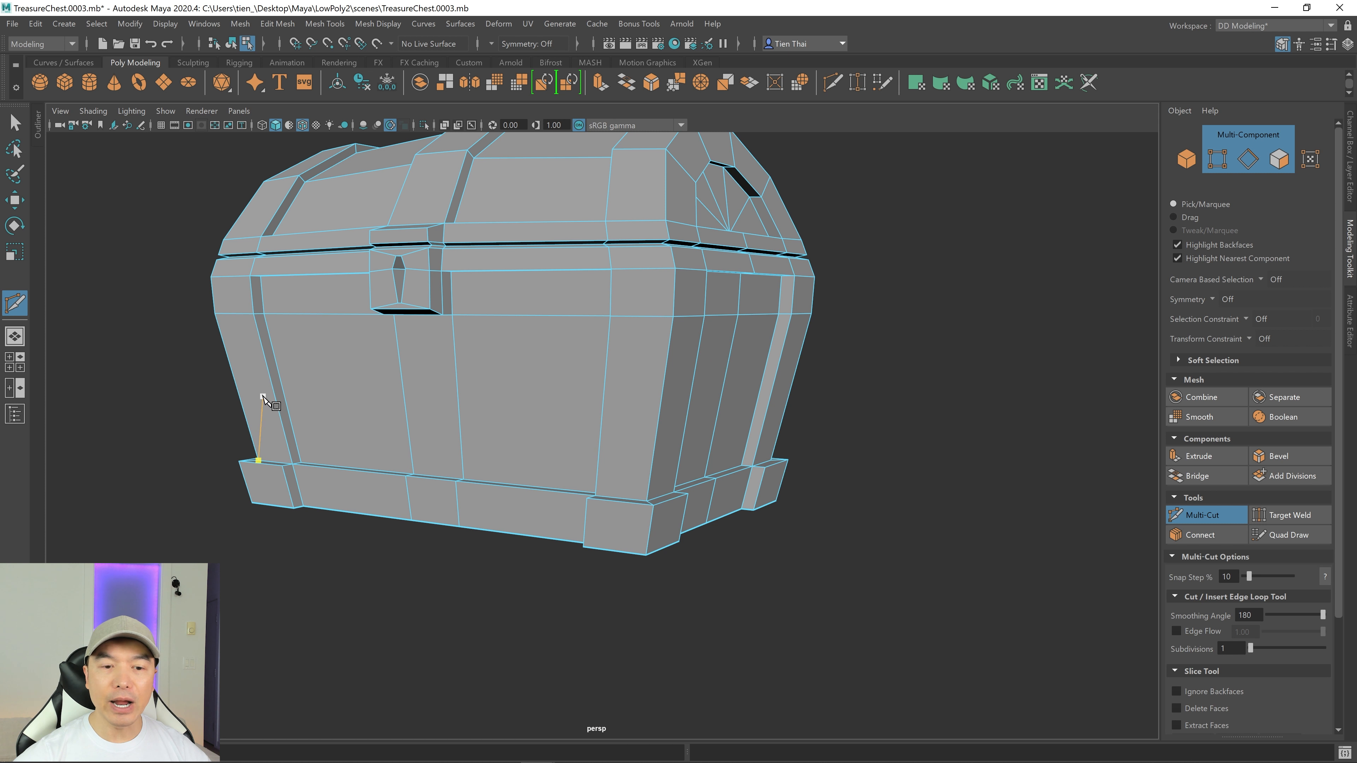
{"action": "left_click", "coordinate": [647, 501]}
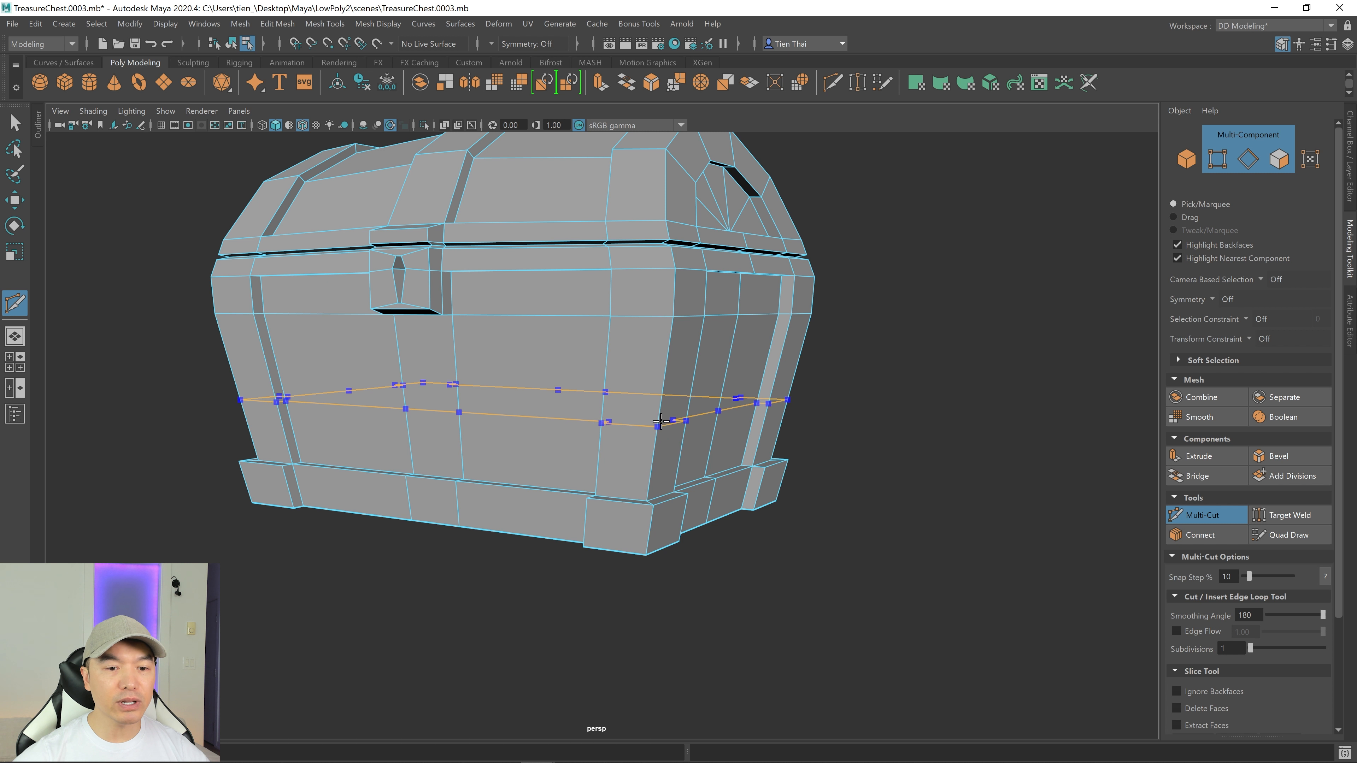
{"action": "left_click", "coordinate": [659, 435], "text": "ctrl"}
{"action": "left_click_drag", "start_coordinate": [659, 435], "coordinate": [693, 461], "text": "alt"}
{"action": "key", "text": "q"}
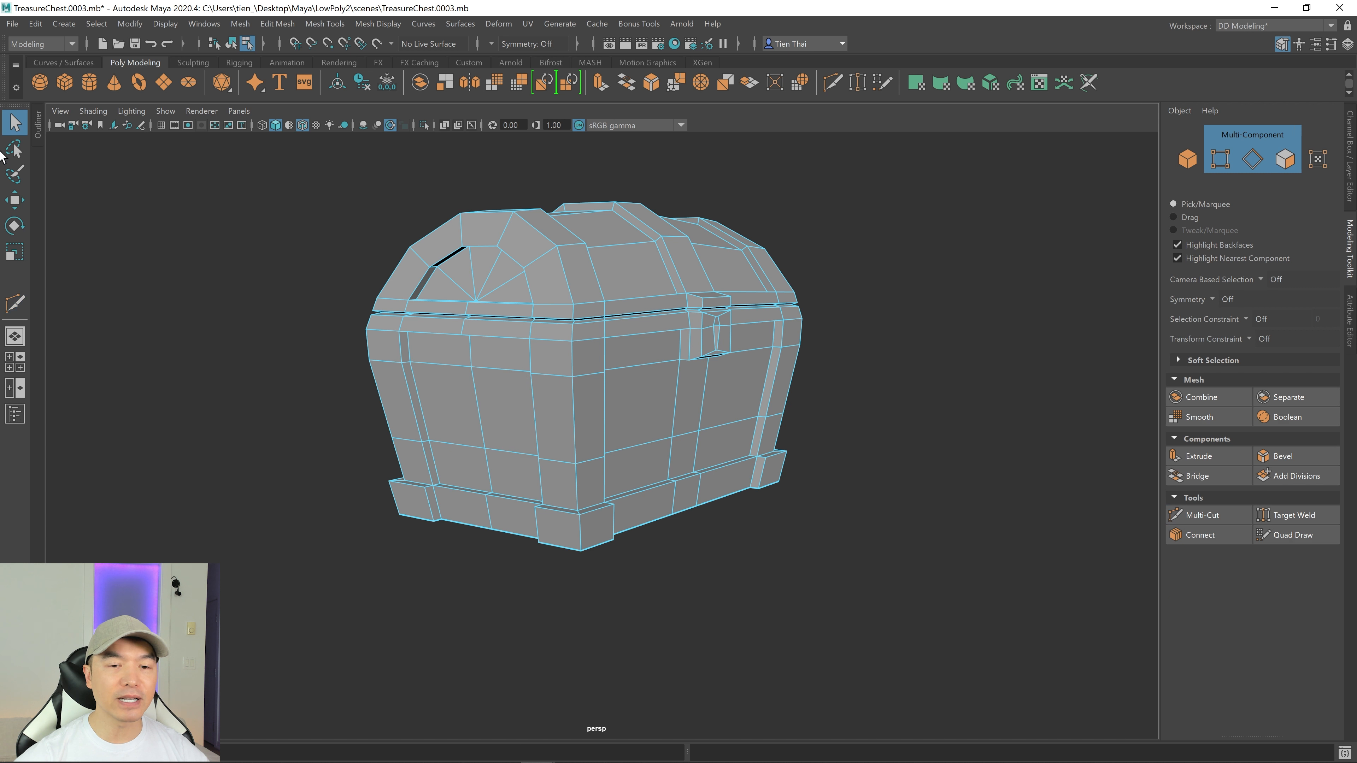
Step: Chamfer the vertex where the new edge loop crosses the chest body's nearest vertical corner edge
{"action": "right_click_drag", "start_coordinate": [961, 366], "coordinate": [766, 455]}
{"action": "left_click_drag", "start_coordinate": [765, 455], "coordinate": [338, 476], "text": "alt"}
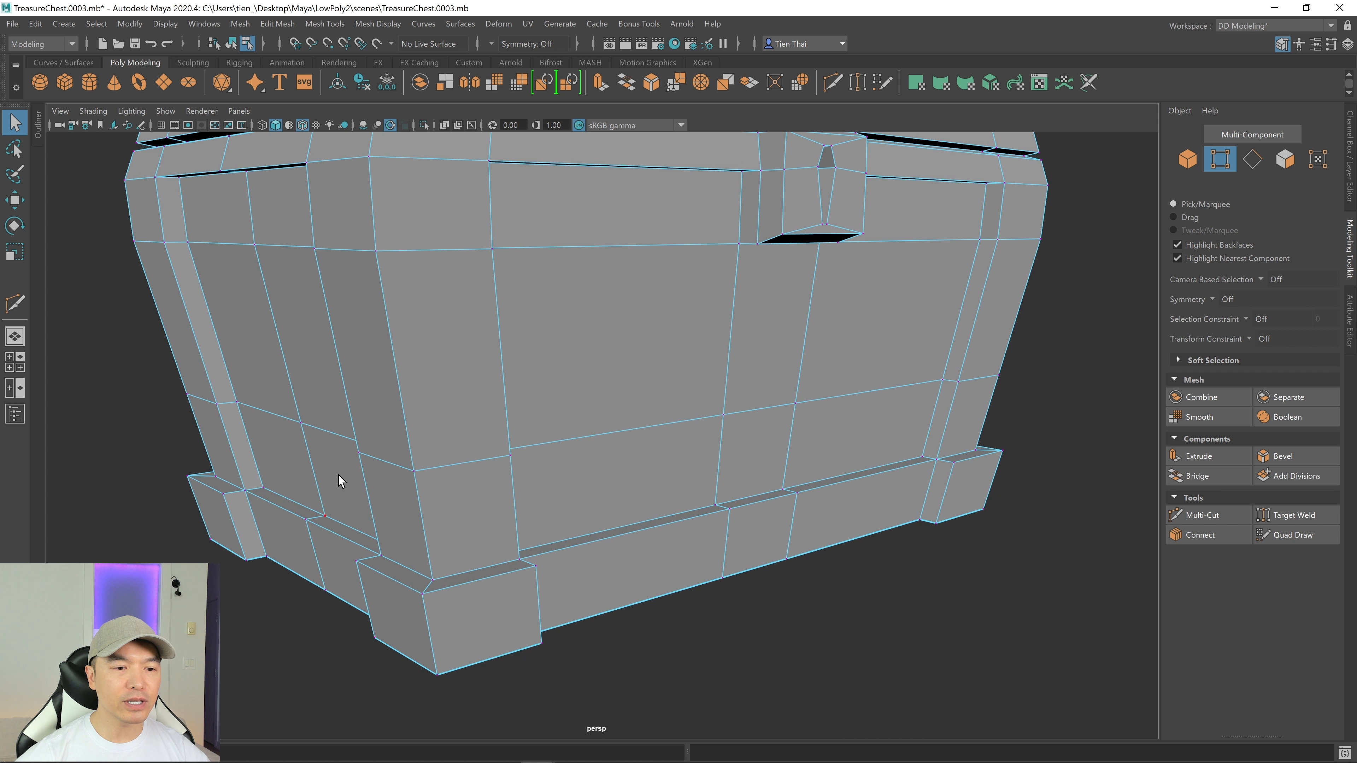
{"action": "left_click", "coordinate": [422, 477]}
{"action": "scroll", "coordinate": [497, 488], "scroll_direction": "down", "scroll_amount": 3}
{"action": "left_click_drag", "start_coordinate": [497, 488], "coordinate": [736, 368], "text": "alt"}
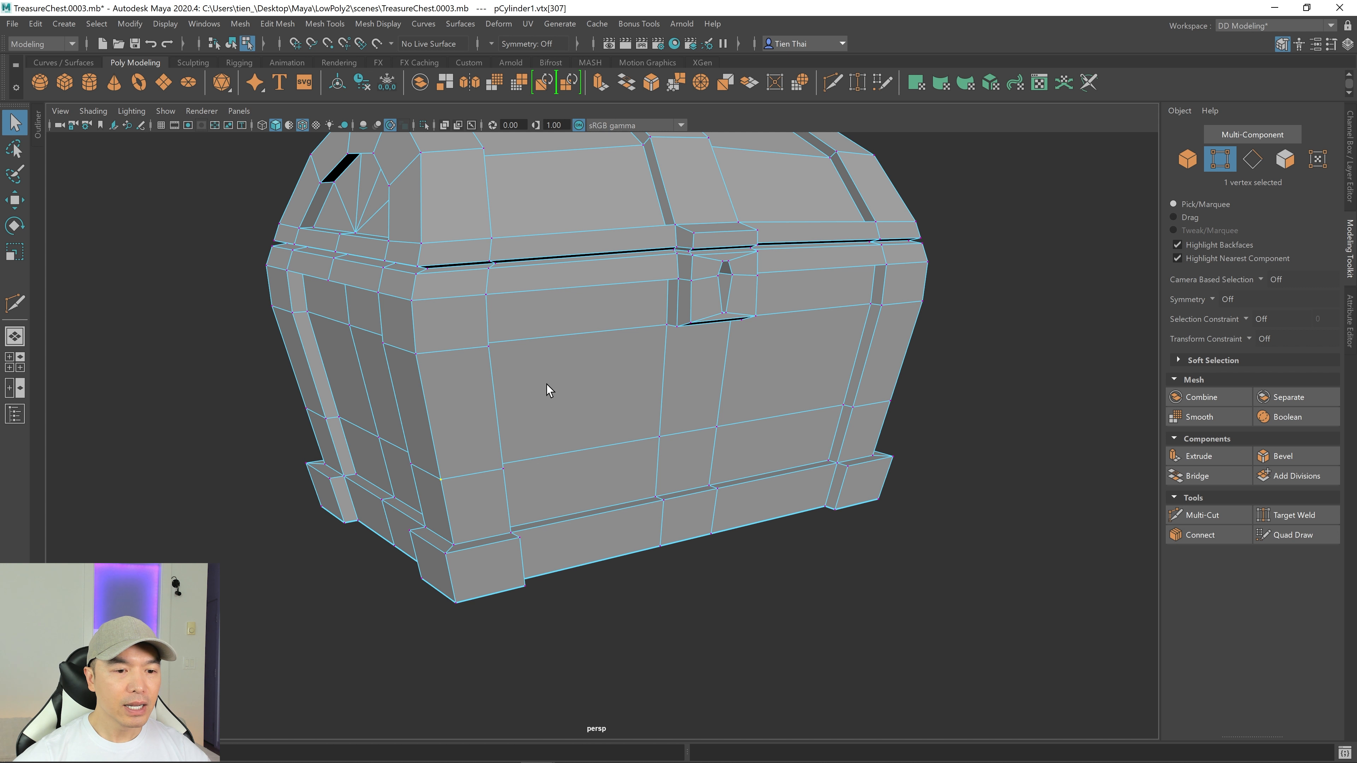
{"action": "middle_click_drag", "start_coordinate": [465, 485], "coordinate": [540, 473], "text": "alt"}
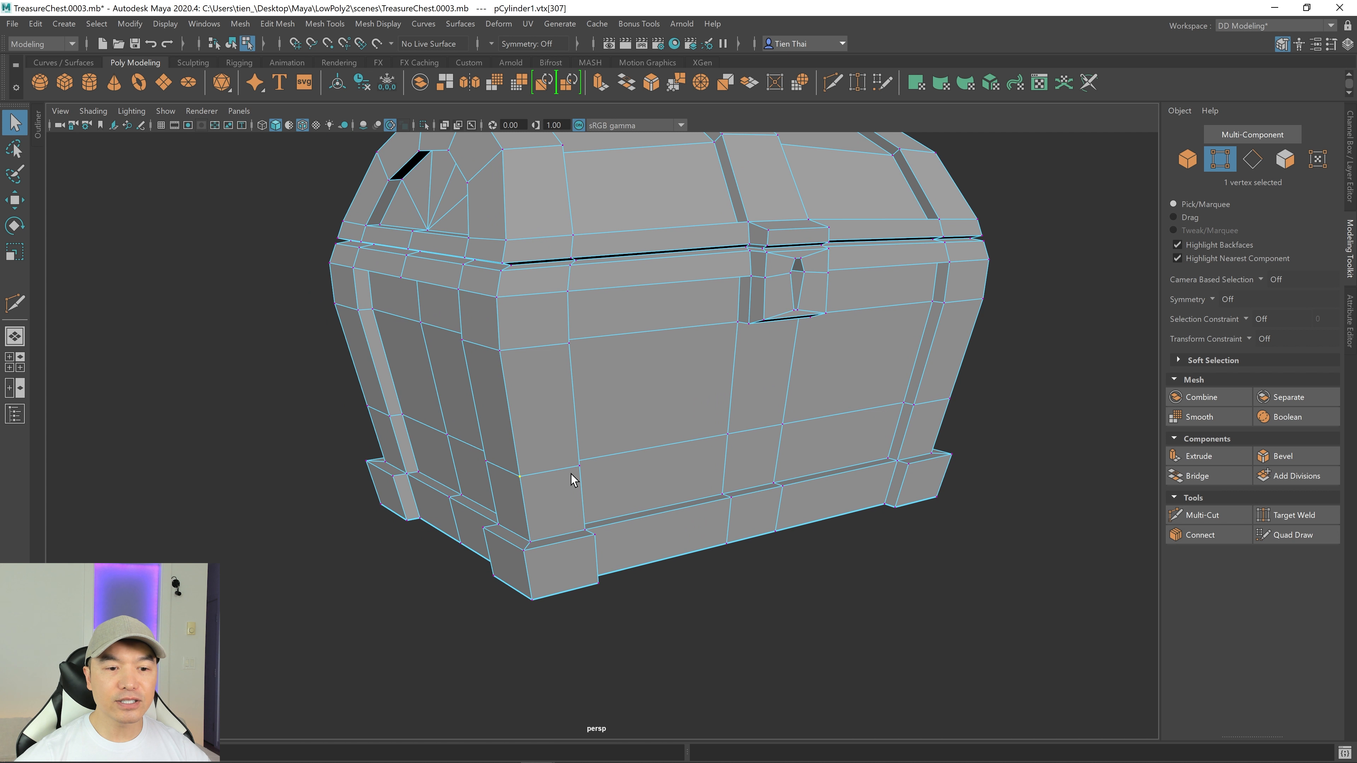
{"action": "left_click_drag", "start_coordinate": [530, 484], "coordinate": [572, 481], "text": "alt"}
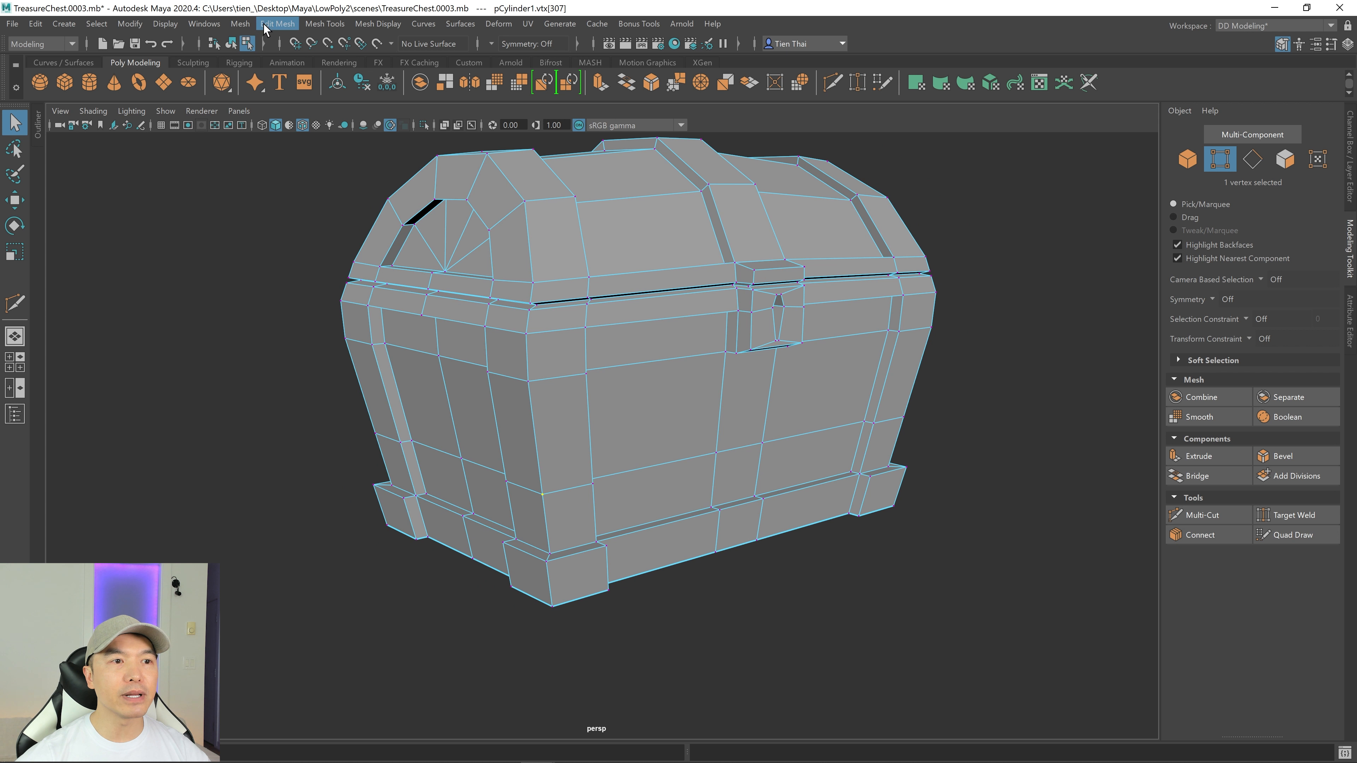
{"action": "left_click", "coordinate": [288, 27]}
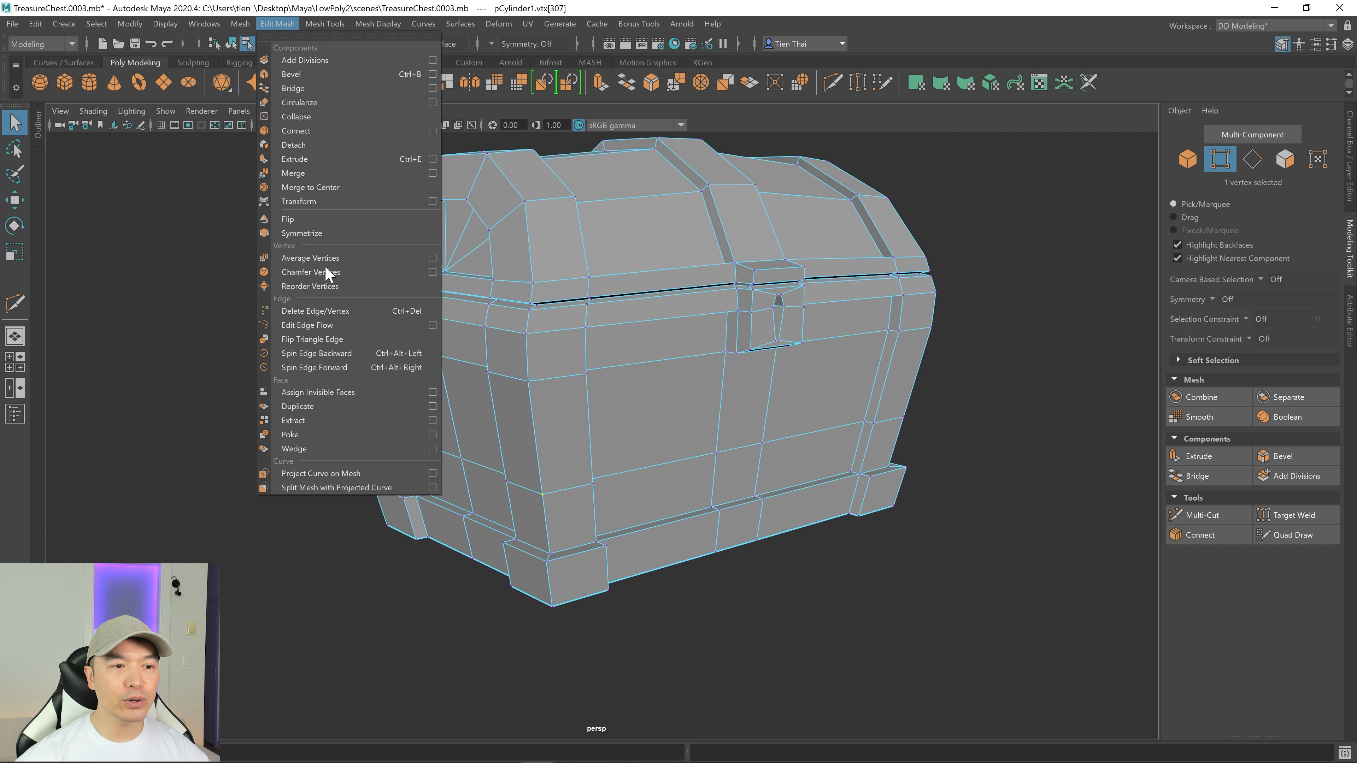
{"action": "left_click", "coordinate": [487, 314]}
{"action": "middle_click_drag", "start_coordinate": [690, 411], "coordinate": [640, 394], "text": "alt"}
{"action": "right_click_drag", "start_coordinate": [639, 395], "coordinate": [784, 415], "text": "alt"}
{"action": "left_click_drag", "start_coordinate": [604, 409], "coordinate": [708, 413], "text": "alt"}
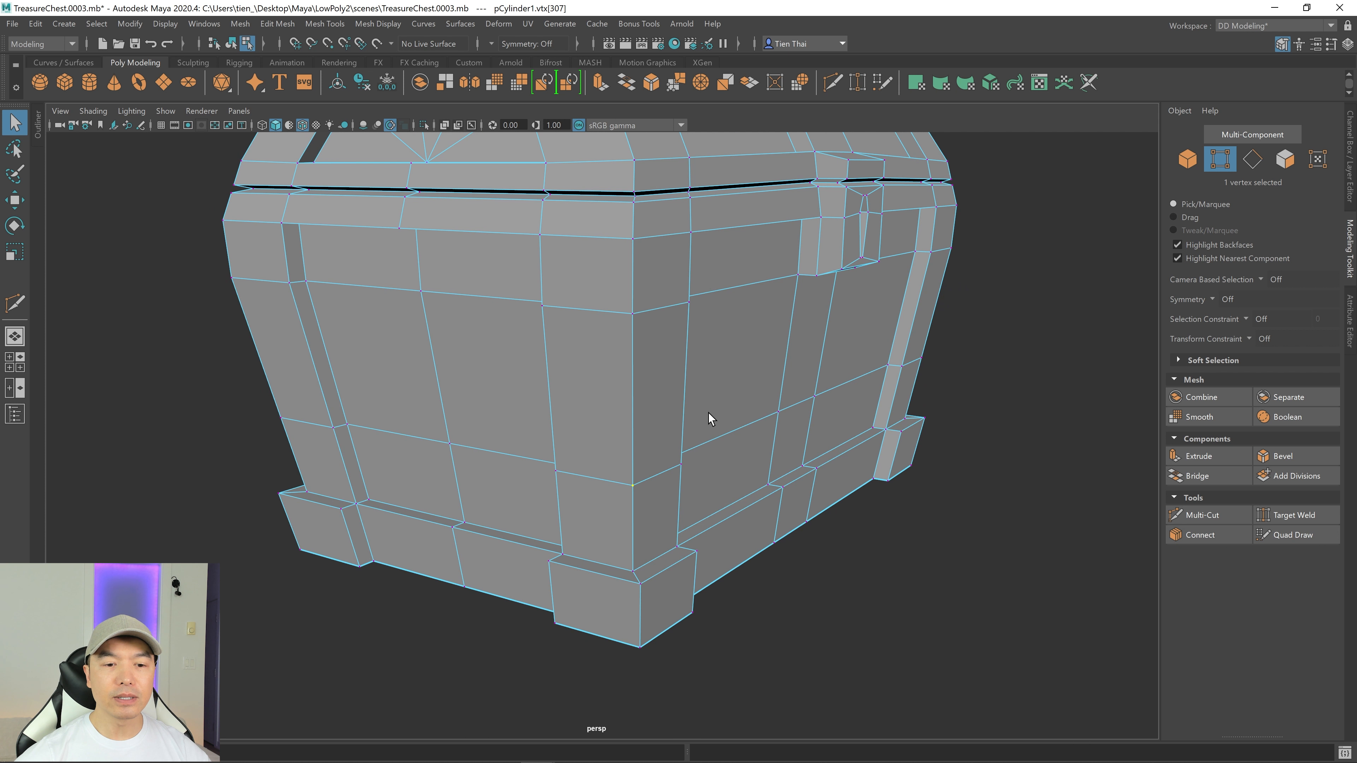
{"action": "right_click", "coordinate": [1038, 334], "text": "shift"}
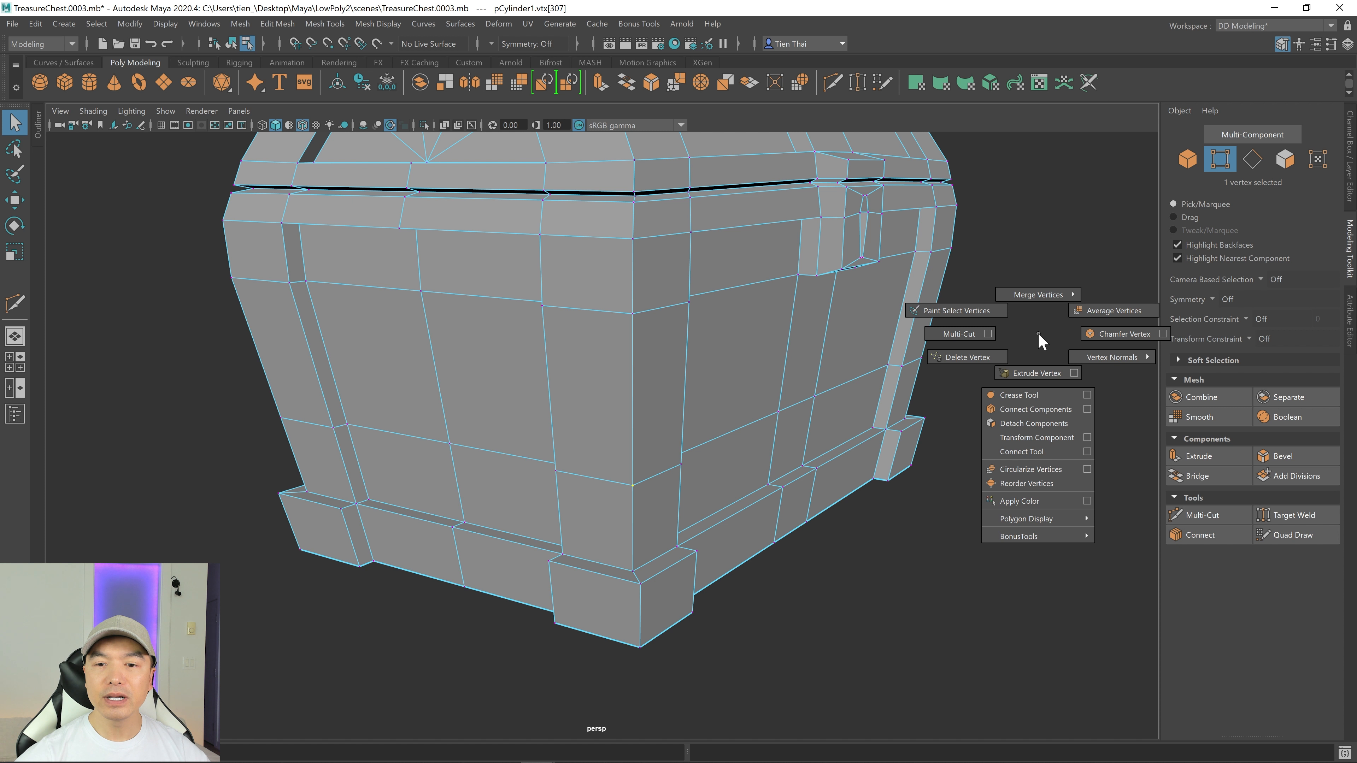
{"action": "left_click", "coordinate": [1097, 333]}
Step: Connect the two side vertices of the chamfered corner with an edge using Connect Components
{"action": "left_click_drag", "start_coordinate": [951, 374], "coordinate": [594, 384], "text": "alt"}
{"action": "right_click_drag", "start_coordinate": [570, 388], "coordinate": [761, 408], "text": "alt"}
{"action": "left_click", "coordinate": [545, 413]}
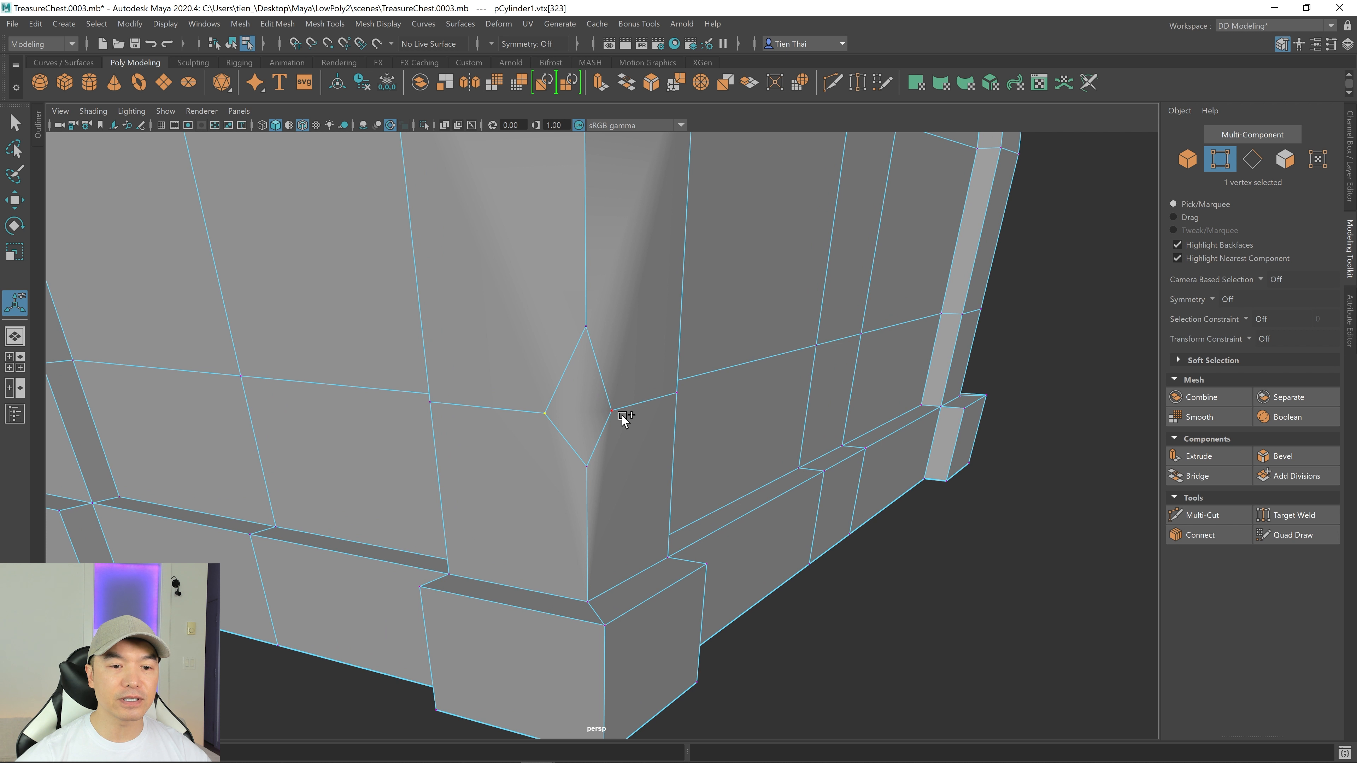
{"action": "left_click", "coordinate": [617, 413], "text": "shift"}
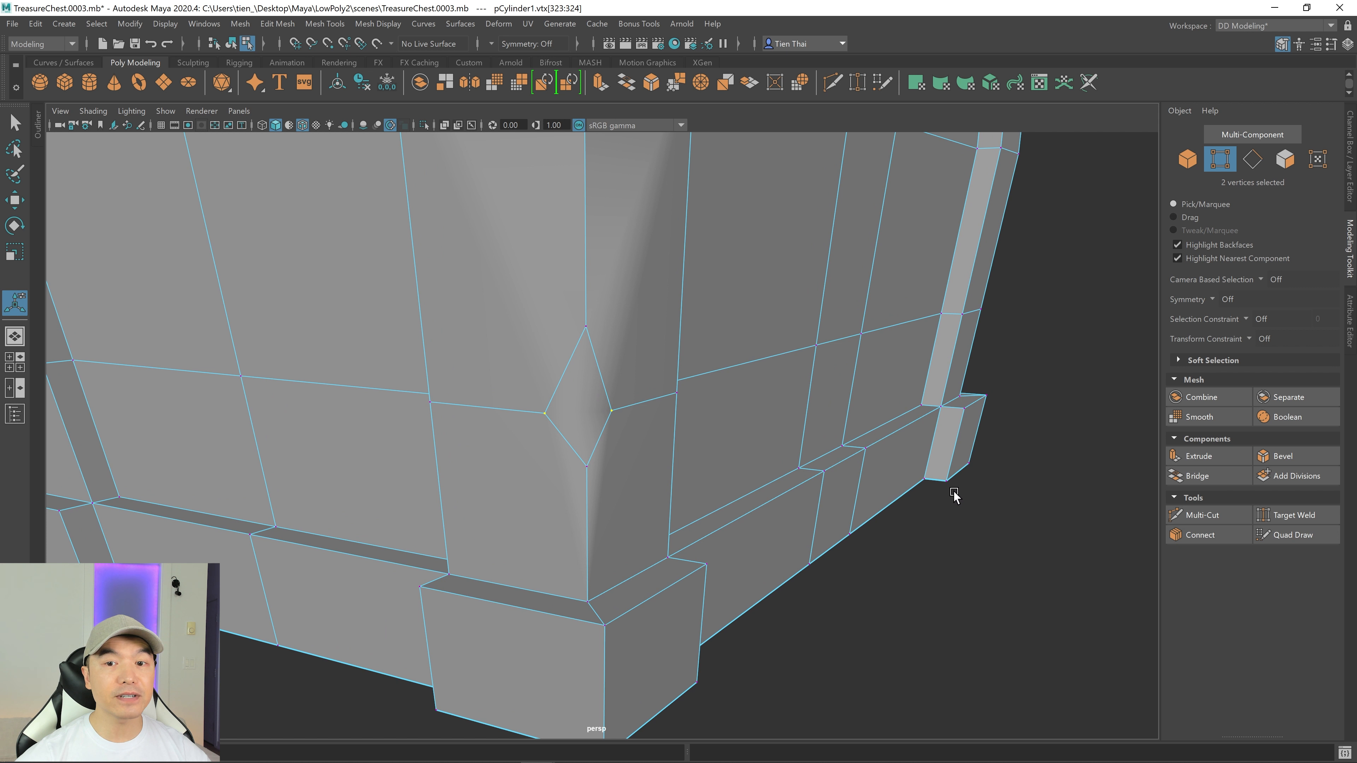
{"action": "right_click", "coordinate": [1045, 357], "text": "shift"}
{"action": "right_click_drag", "start_coordinate": [1039, 380], "coordinate": [1034, 433], "text": "shift"}
{"action": "left_click_drag", "start_coordinate": [1034, 433], "coordinate": [913, 552], "text": "alt"}
{"action": "key", "text": "q"}
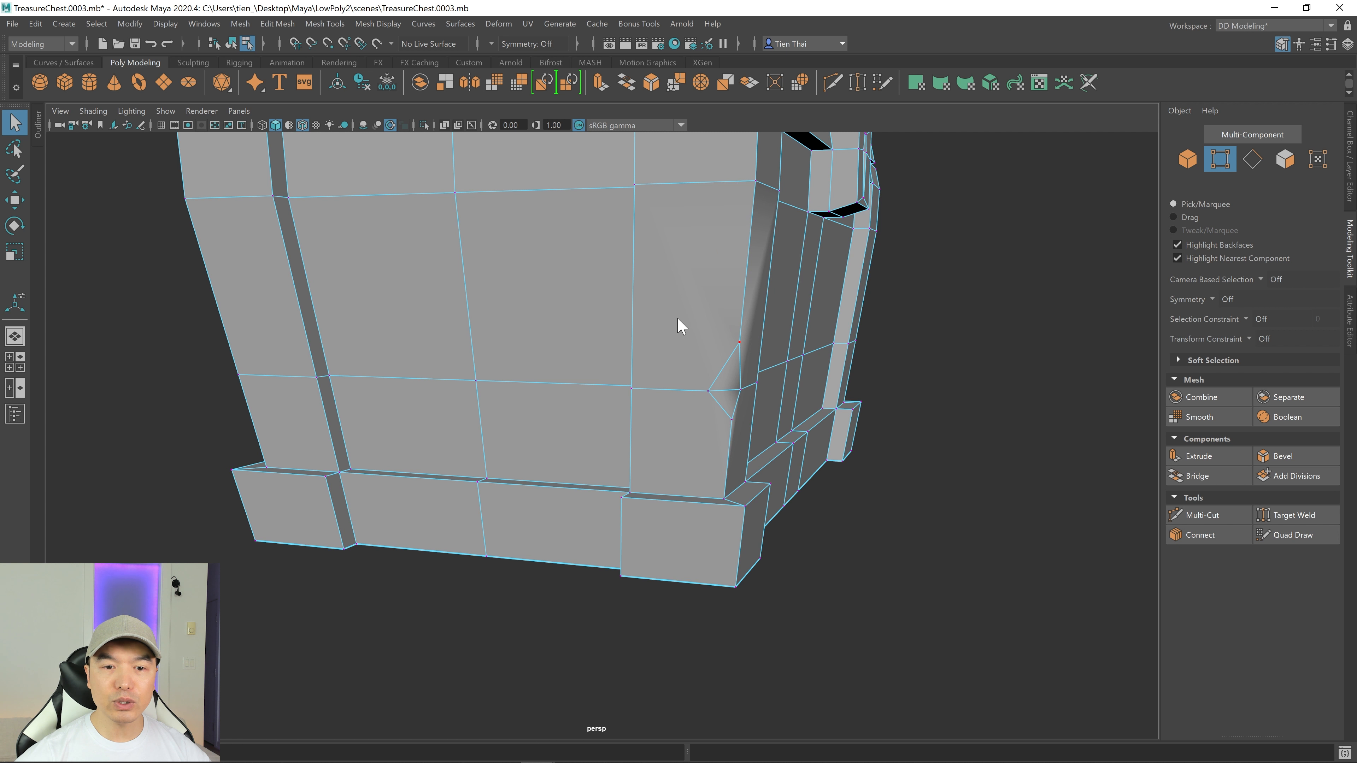
Step: Select the whole chest mesh and harden its edges
{"action": "right_click_drag", "start_coordinate": [680, 321], "coordinate": [777, 247]}
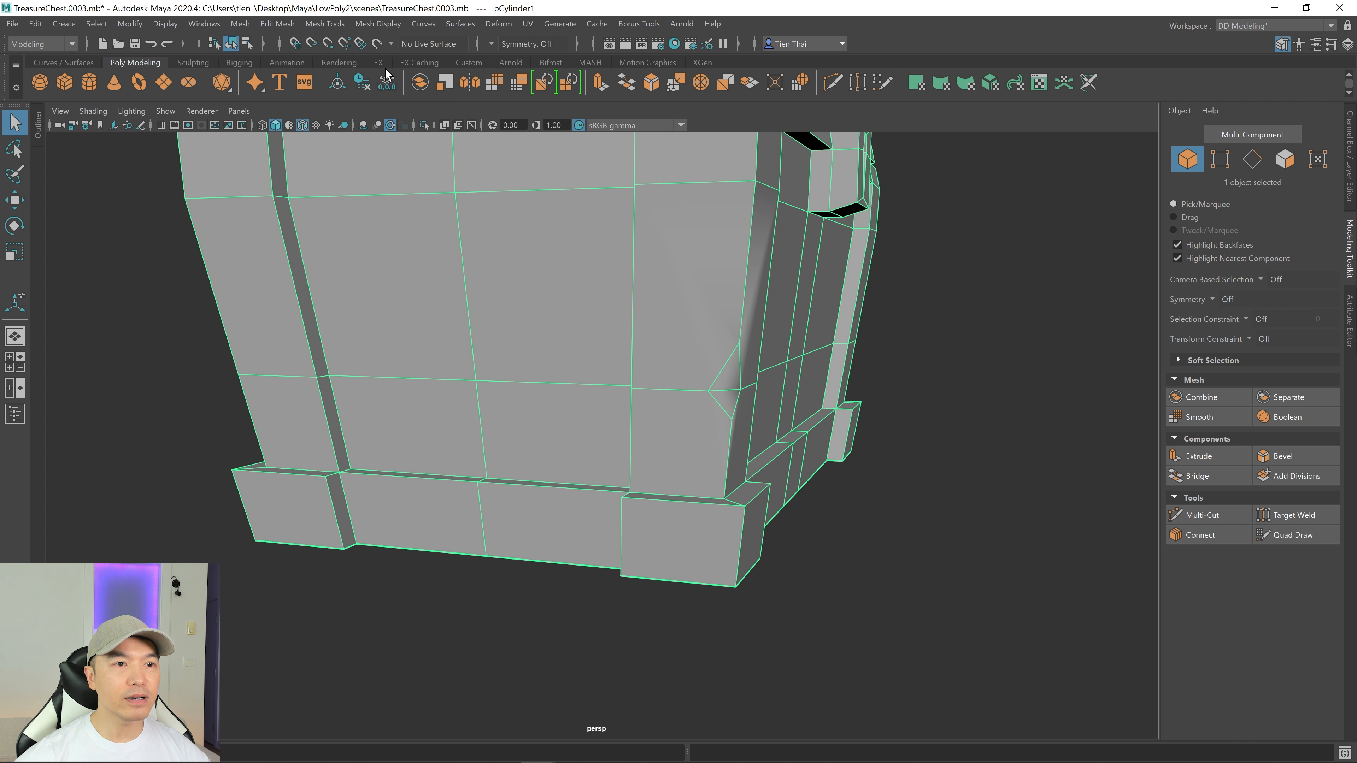
{"action": "left_click", "coordinate": [384, 24]}
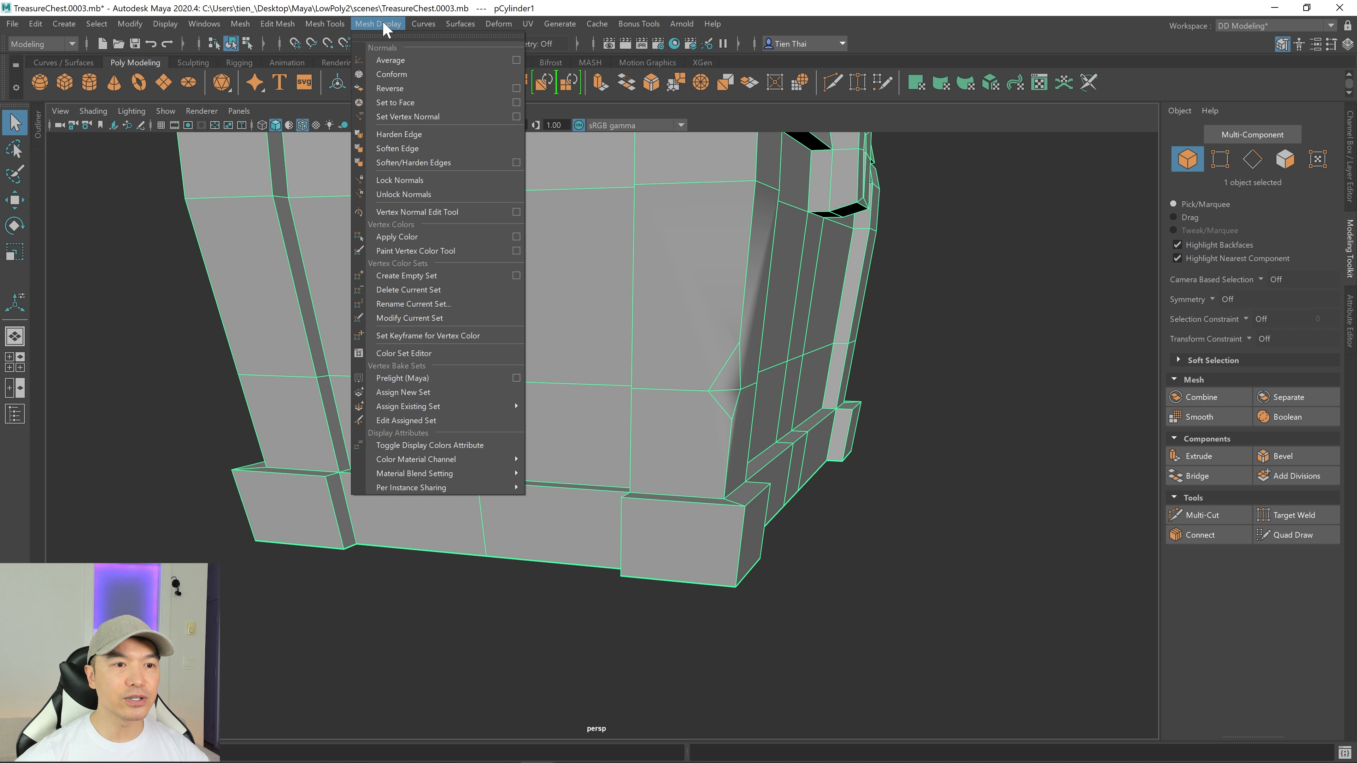
{"action": "left_click", "coordinate": [407, 135]}
{"action": "left_click_drag", "start_coordinate": [407, 136], "coordinate": [717, 383], "text": "alt"}
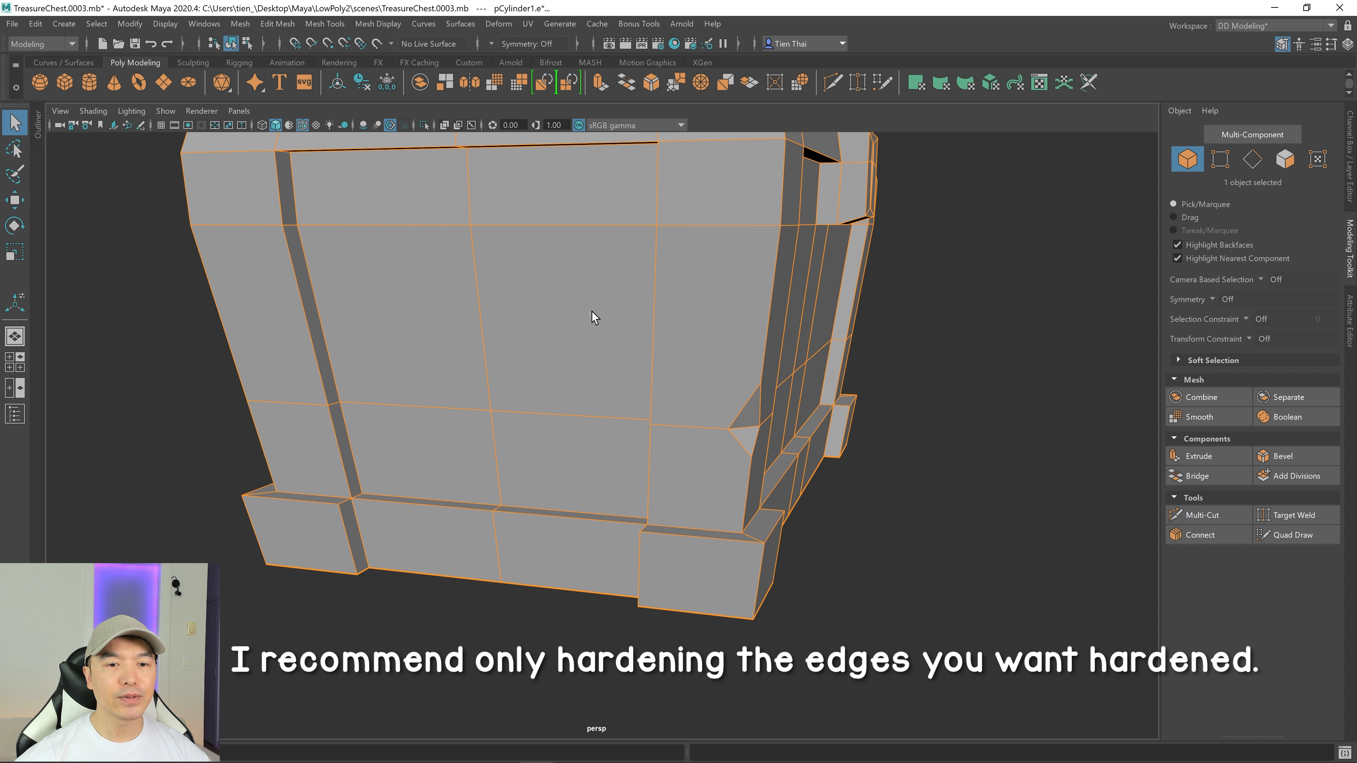
{"action": "left_click_drag", "start_coordinate": [591, 312], "coordinate": [636, 331], "text": "alt"}
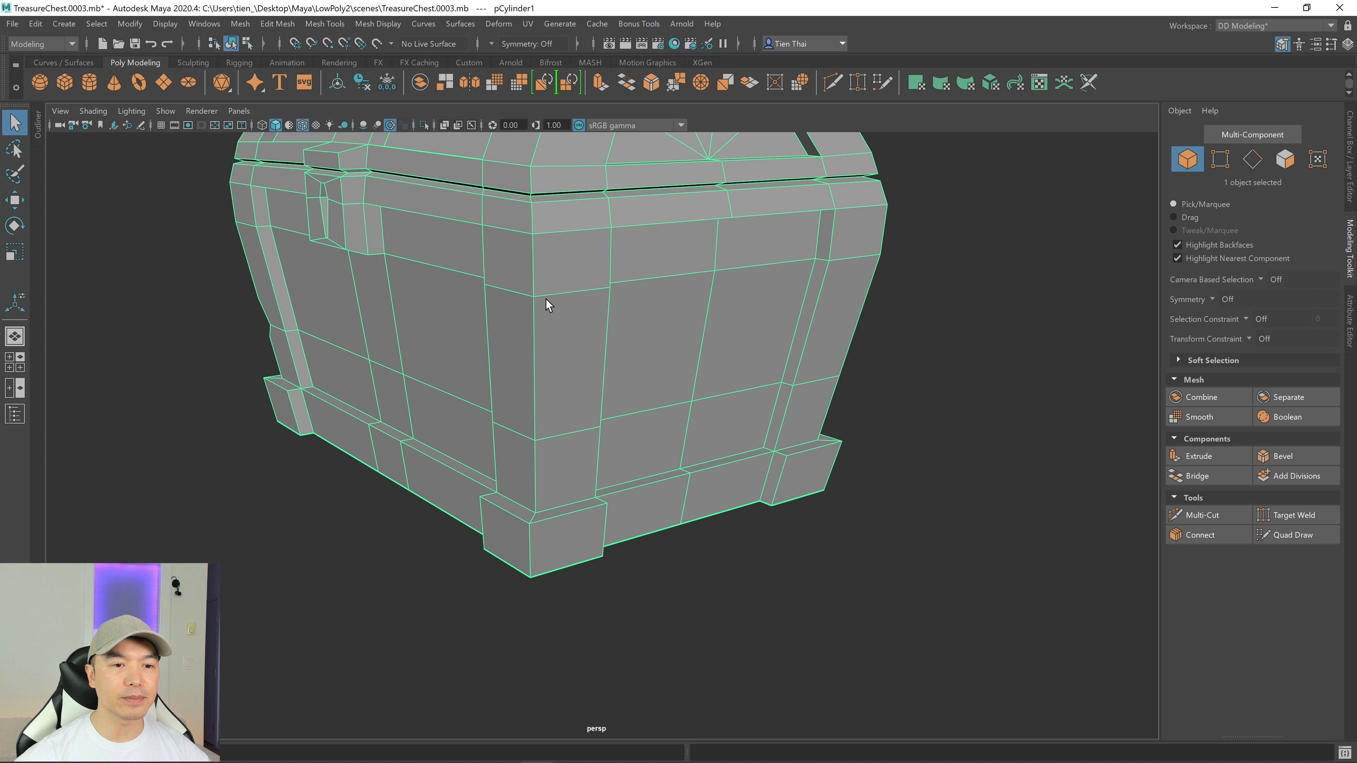
Step: Chamfer the vertex at the bottom of the upper band on another chest corner, with a width of 0.212
{"action": "right_click_drag", "start_coordinate": [556, 285], "coordinate": [456, 256]}
{"action": "left_click", "coordinate": [536, 296]}
{"action": "middle_click_drag", "start_coordinate": [589, 310], "coordinate": [568, 341], "text": "alt"}
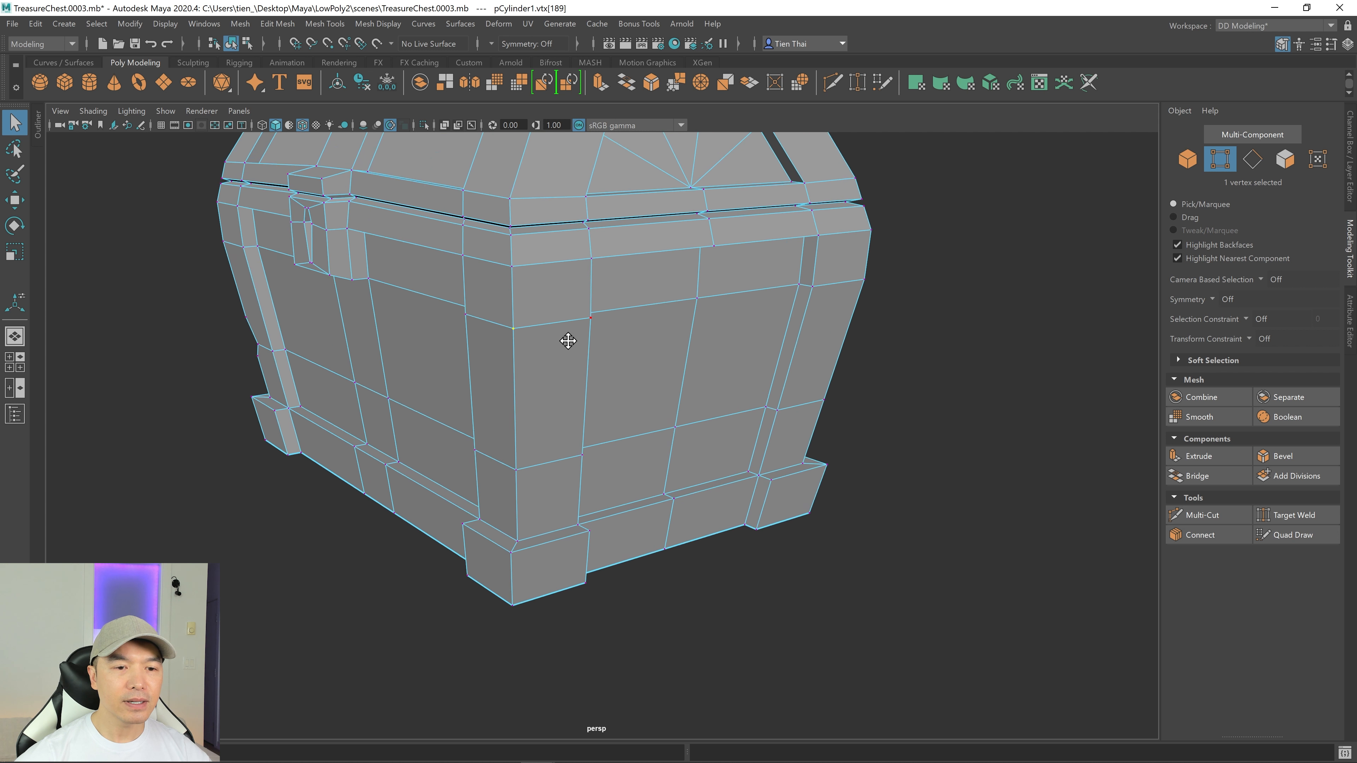
{"action": "right_click_drag", "start_coordinate": [568, 341], "coordinate": [688, 370], "text": "alt"}
{"action": "left_click_drag", "start_coordinate": [556, 364], "coordinate": [581, 319], "text": "alt"}
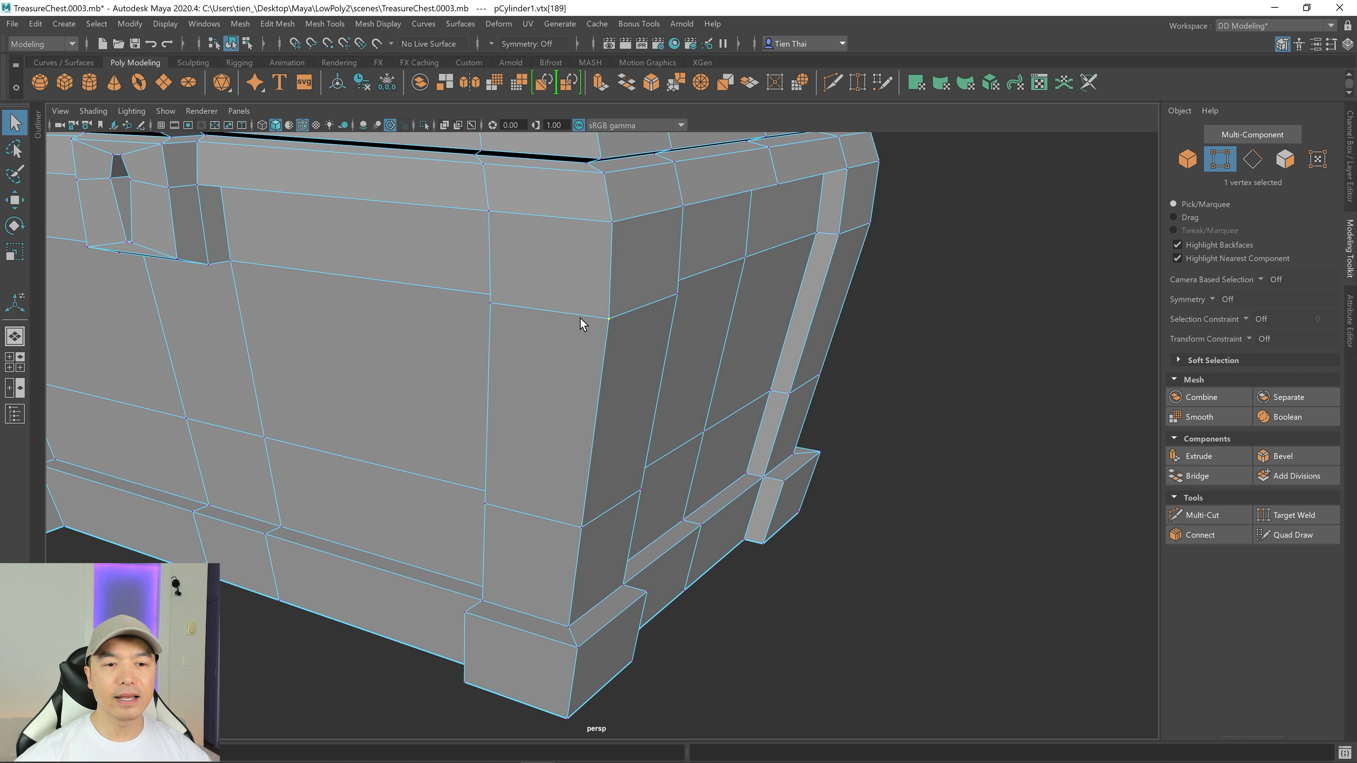
{"action": "right_click_drag", "start_coordinate": [677, 310], "coordinate": [761, 306], "text": "shift"}
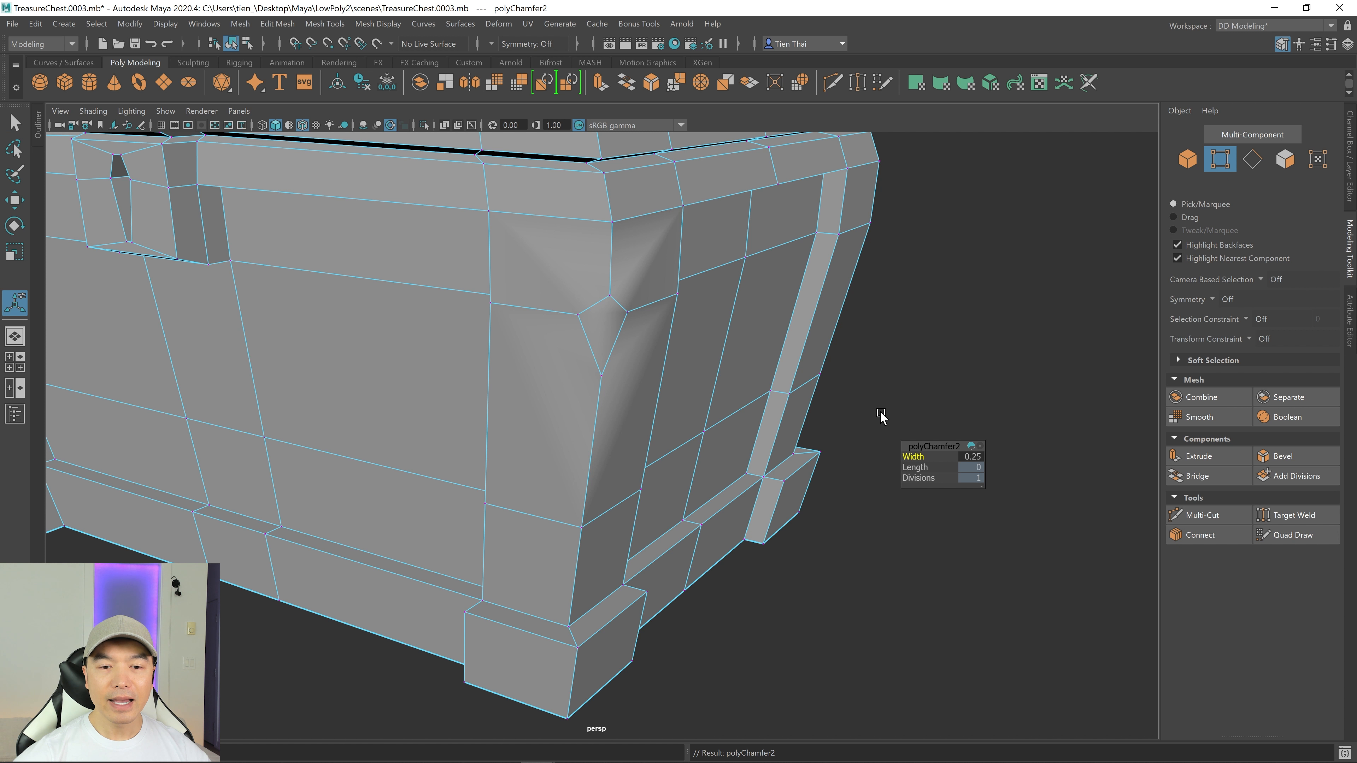
{"action": "left_click_drag", "start_coordinate": [738, 372], "coordinate": [733, 365], "text": "alt"}
{"action": "left_click_drag", "start_coordinate": [915, 455], "coordinate": [758, 330]}
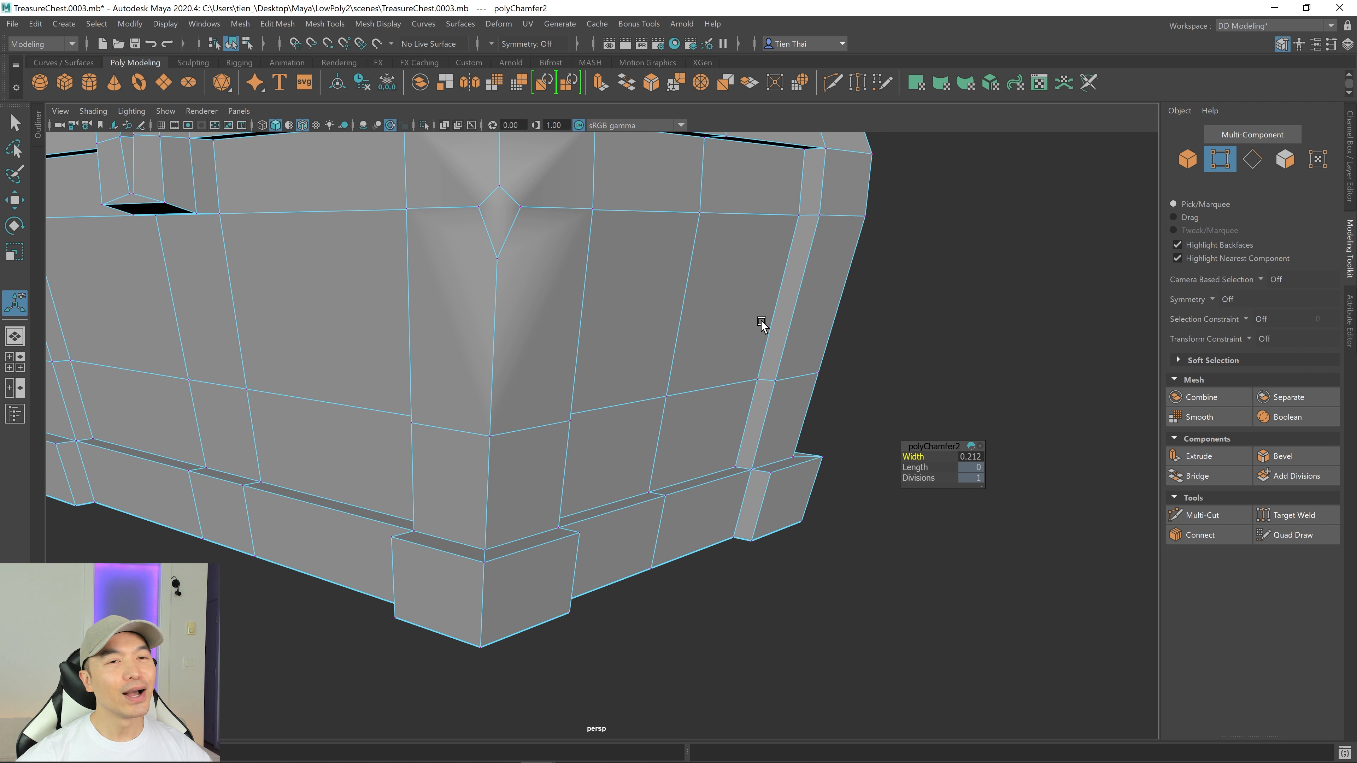
Step: Connect the side vertices of the upper band's corner chamfer with a horizontal edge
{"action": "scroll", "coordinate": [755, 324], "scroll_direction": "down", "scroll_amount": 1}
{"action": "middle_click_drag", "start_coordinate": [754, 324], "coordinate": [764, 393], "text": "alt"}
{"action": "right_click_drag", "start_coordinate": [765, 393], "coordinate": [867, 395], "text": "alt"}
{"action": "middle_click_drag", "start_coordinate": [694, 364], "coordinate": [779, 384], "text": "alt"}
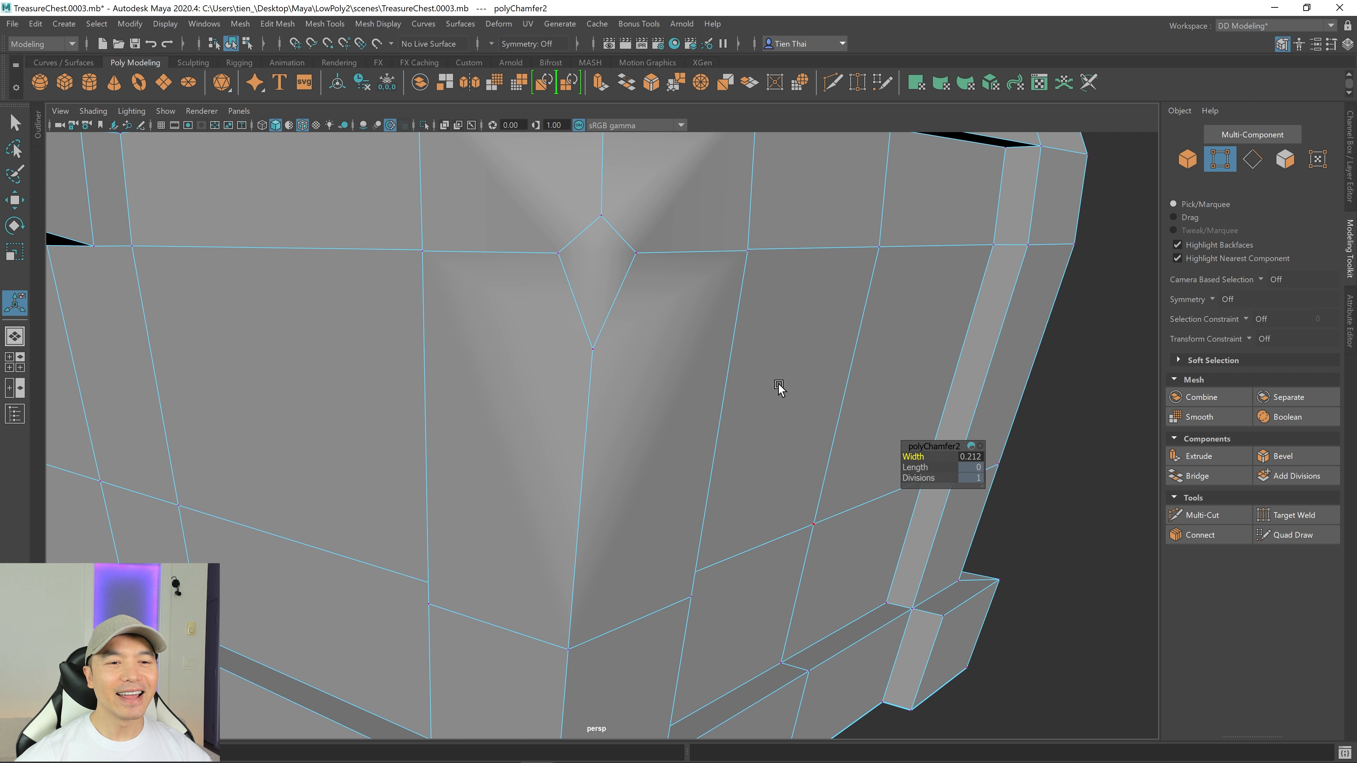
{"action": "key", "text": "q"}
{"action": "left_click", "coordinate": [559, 248]}
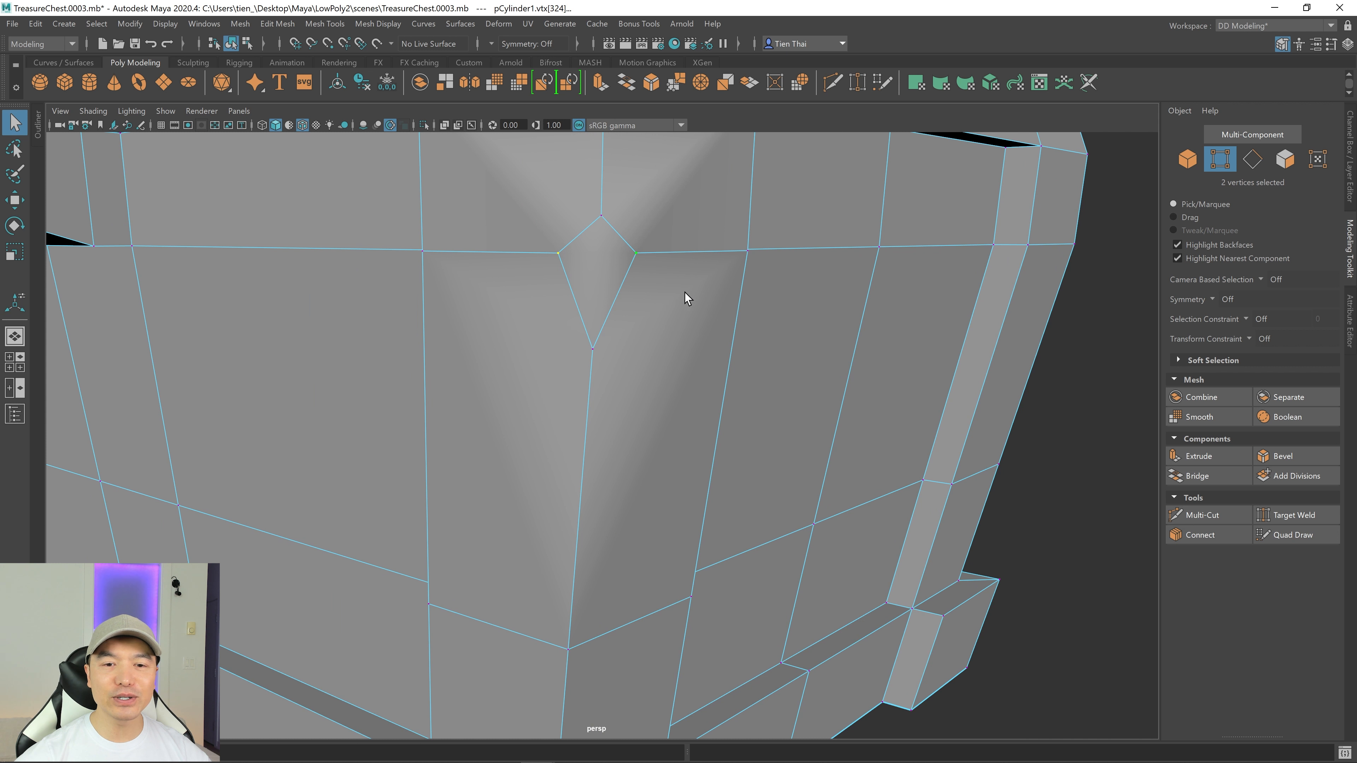
{"action": "right_click_drag", "start_coordinate": [870, 299], "coordinate": [859, 376], "text": "shift"}
Step: Move the upper band chamfer's lowest vertex down along Y and adjust the height of its top vertex
{"action": "left_click_drag", "start_coordinate": [811, 367], "coordinate": [726, 361], "text": "alt"}
{"action": "left_click_drag", "start_coordinate": [661, 422], "coordinate": [664, 375], "text": "alt"}
{"action": "left_click", "coordinate": [585, 407]}
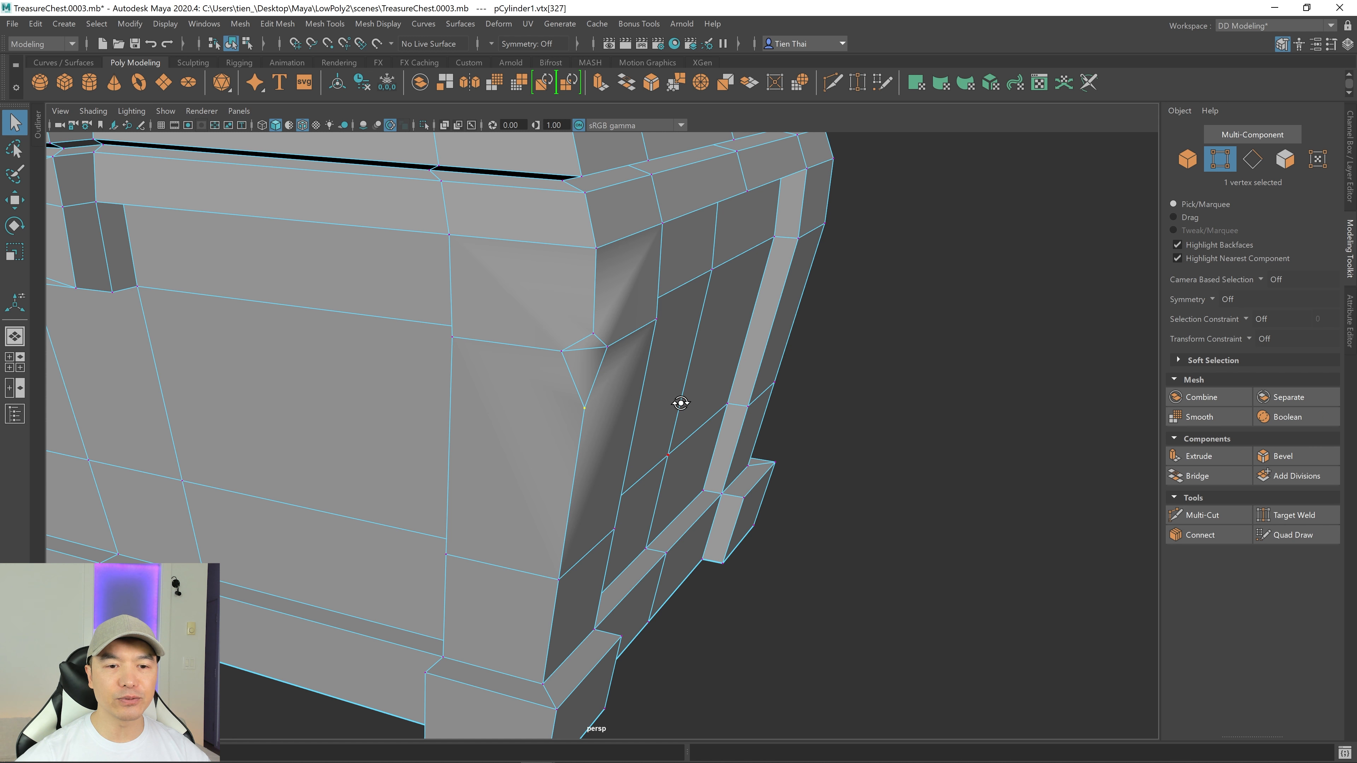
{"action": "left_click_drag", "start_coordinate": [588, 405], "coordinate": [692, 402], "text": "alt"}
{"action": "key", "text": "w"}
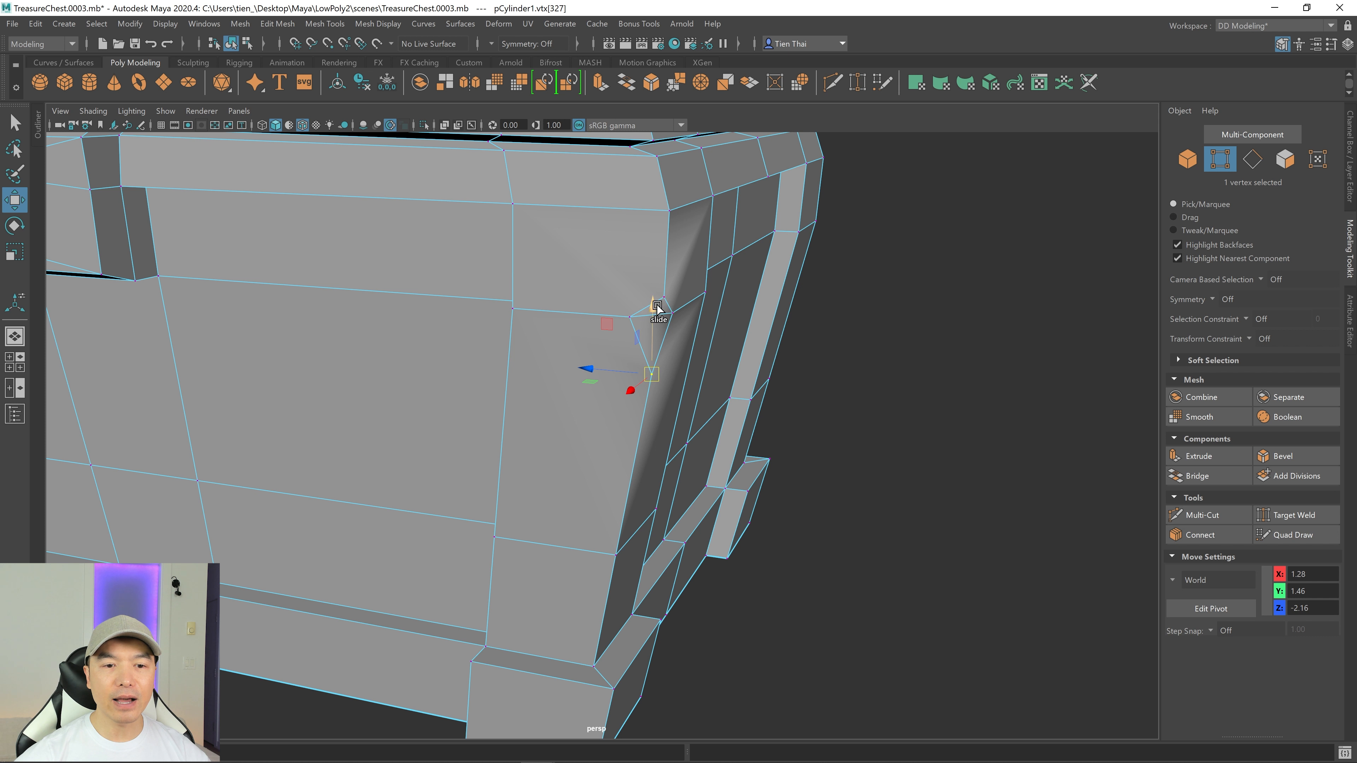
{"action": "mouse_move", "coordinate": [654, 305]}
{"action": "left_mouse_down"}
{"action": "mouse_move", "coordinate": [644, 348]}
{"action": "mouse_move", "coordinate": [665, 275]}
{"action": "mouse_move", "coordinate": [671, 324]}
{"action": "left_mouse_up"}
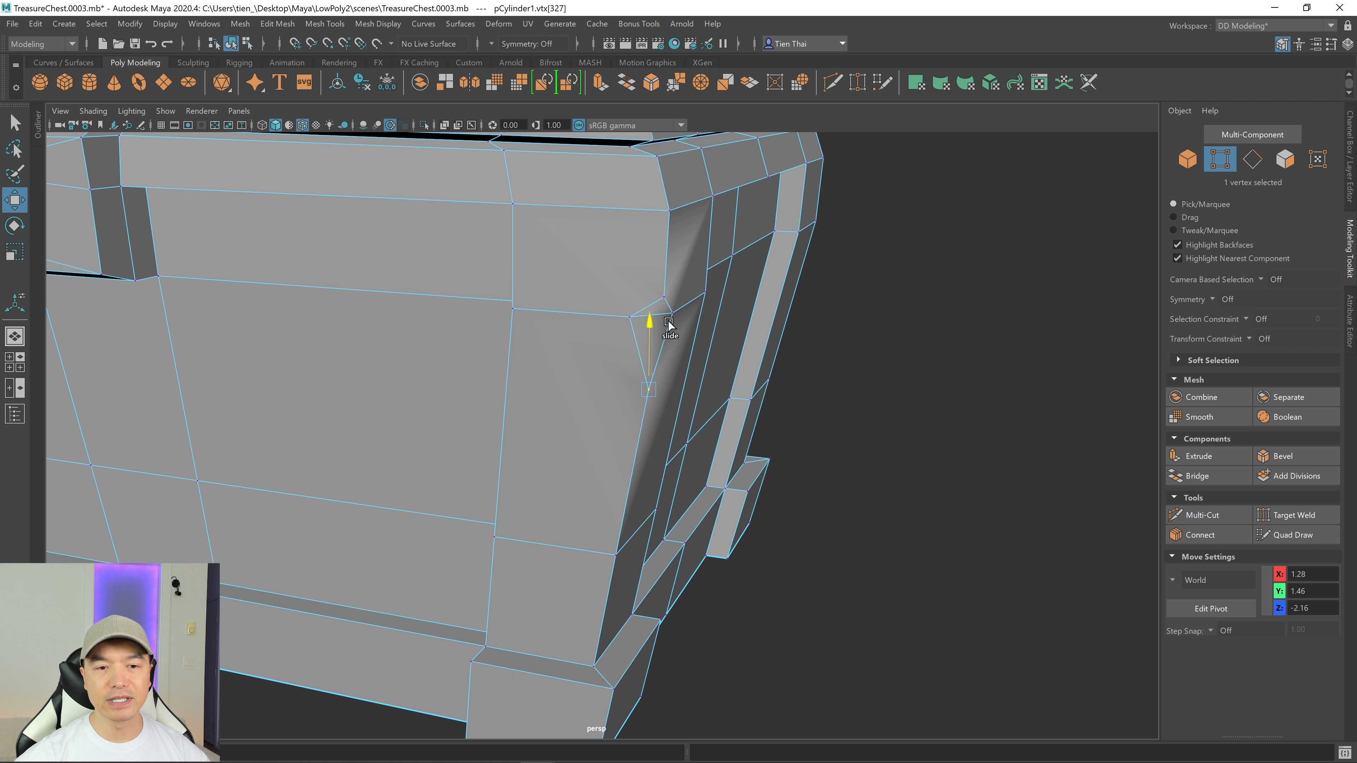
{"action": "left_click", "coordinate": [665, 298]}
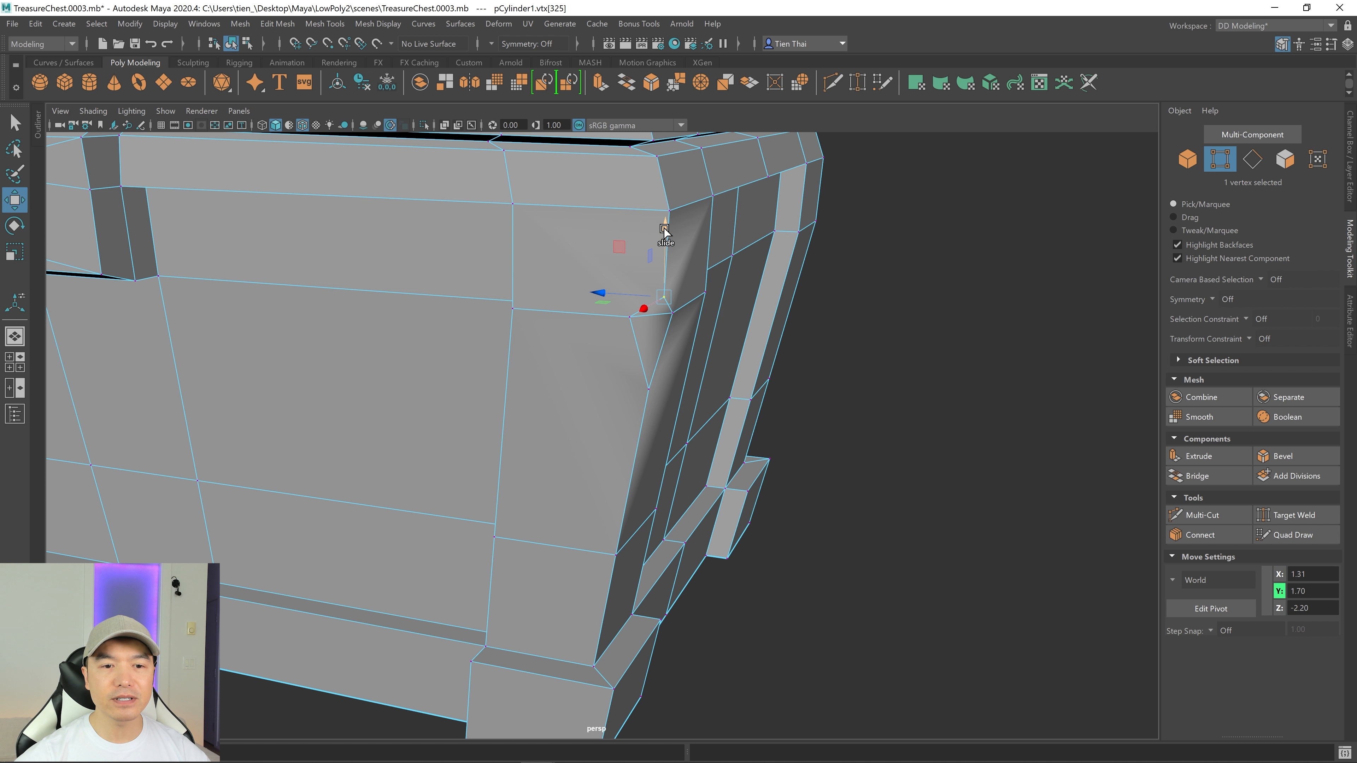
{"action": "left_click_drag", "start_coordinate": [665, 230], "coordinate": [707, 441]}
Step: Chamfer the upper outer vertex of the far base corner block with a width of 0.25
{"action": "middle_click_drag", "start_coordinate": [919, 486], "coordinate": [748, 445], "text": "alt"}
{"action": "right_click_drag", "start_coordinate": [748, 445], "coordinate": [959, 488], "text": "alt"}
{"action": "middle_click_drag", "start_coordinate": [959, 487], "coordinate": [851, 452], "text": "alt"}
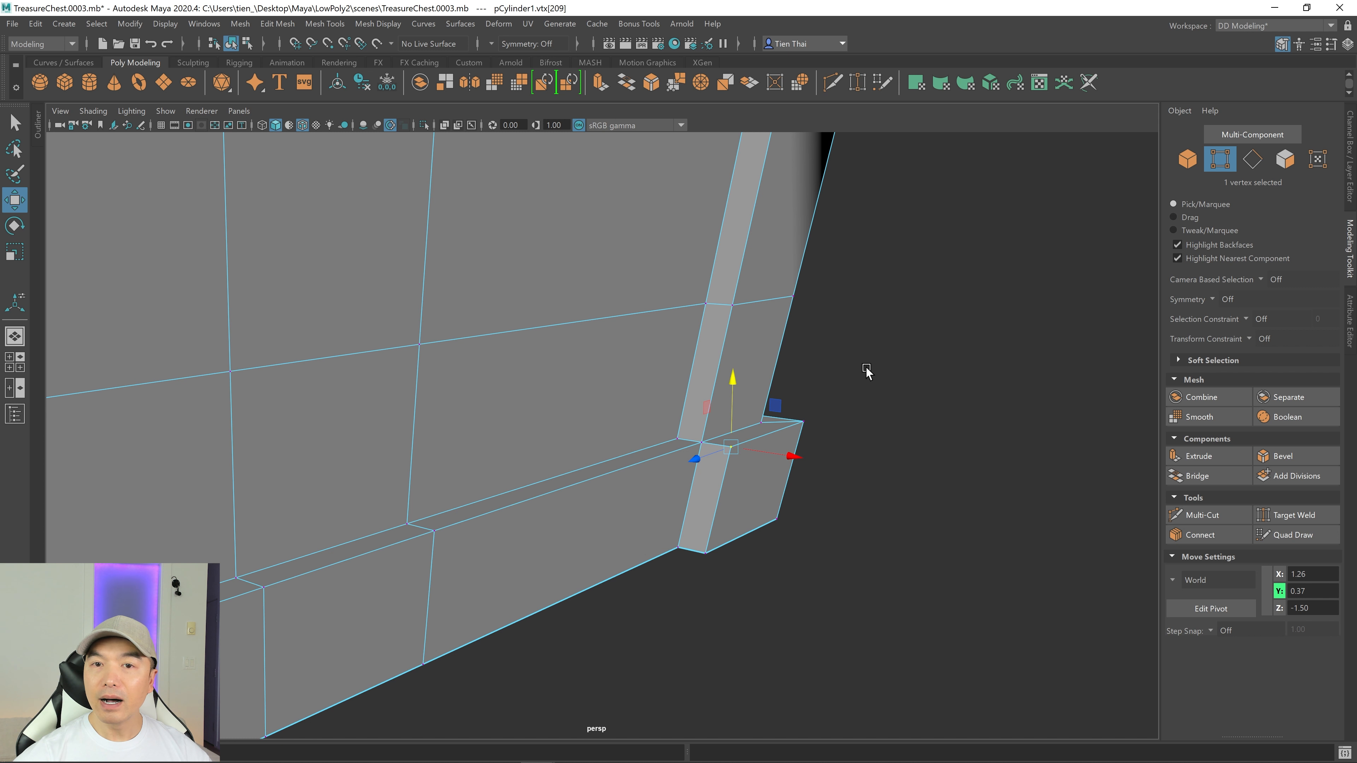
{"action": "right_click_drag", "start_coordinate": [865, 368], "coordinate": [937, 357], "text": "shift"}
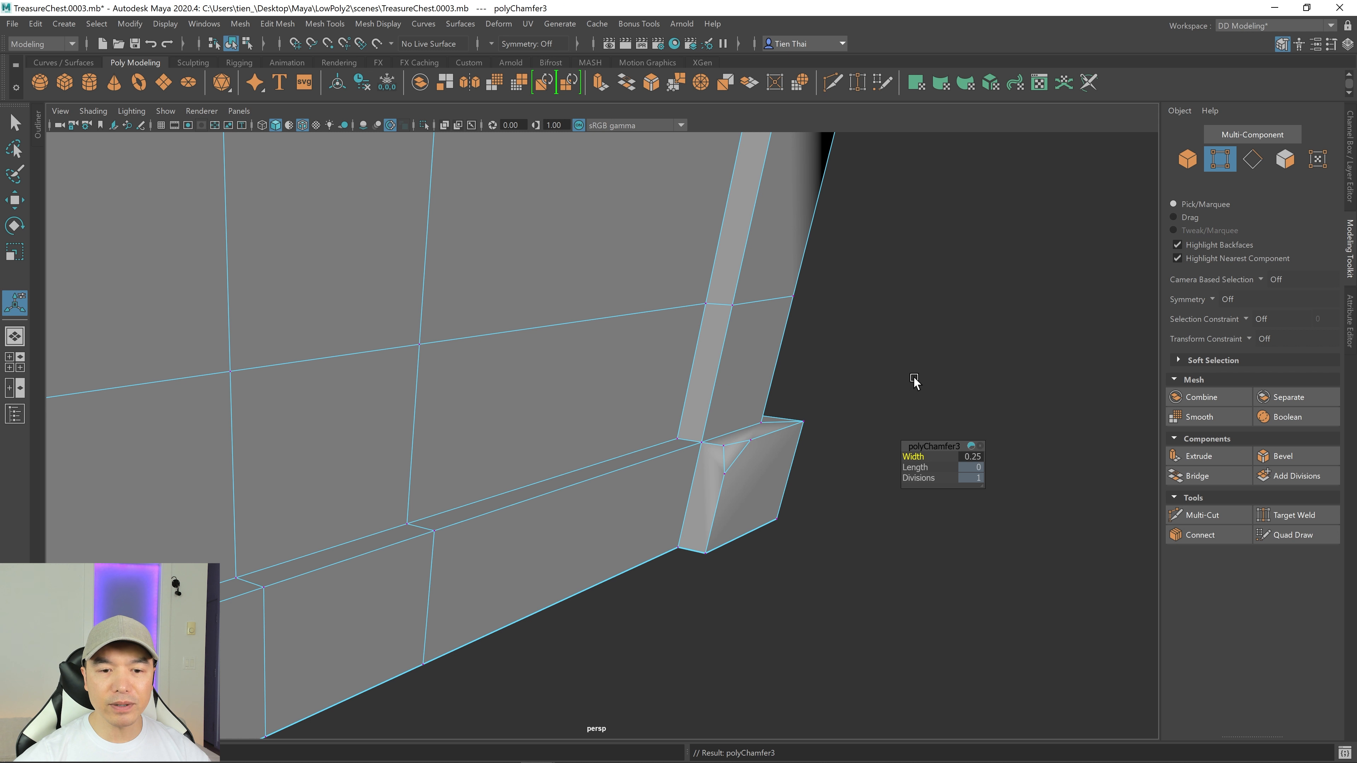
Step: Increase the chamfer width on the far base corner block's upper vertex to 0.29
{"action": "left_click_drag", "start_coordinate": [723, 504], "coordinate": [700, 505], "text": "alt"}
{"action": "right_click_drag", "start_coordinate": [672, 514], "coordinate": [838, 519], "text": "alt"}
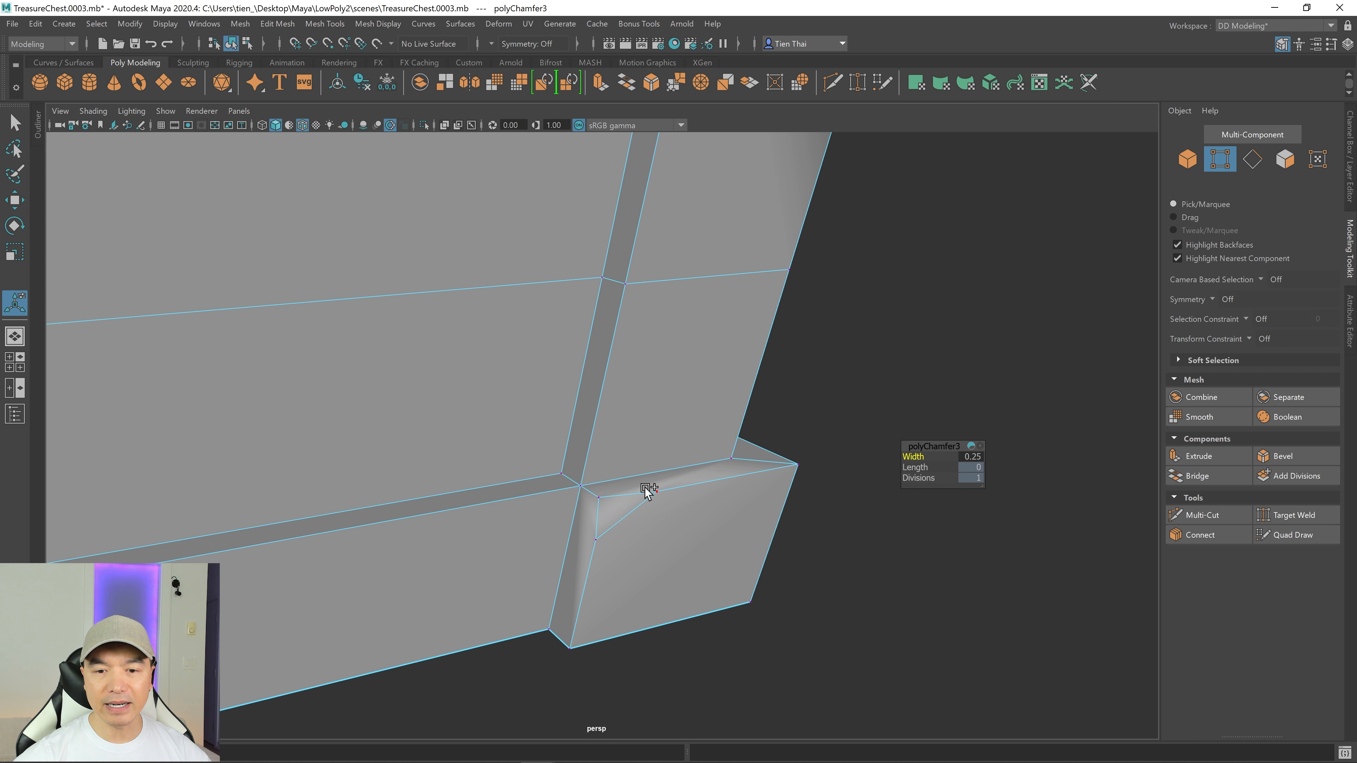
{"action": "left_click_drag", "start_coordinate": [910, 452], "coordinate": [925, 456]}
Step: Chamfer the upper outer vertex of a different base corner block with a width of 0.25
{"action": "scroll", "coordinate": [877, 465], "scroll_direction": "down", "scroll_amount": 10}
{"action": "left_click_drag", "start_coordinate": [534, 521], "coordinate": [567, 488], "text": "alt"}
{"action": "right_click_drag", "start_coordinate": [566, 488], "coordinate": [675, 510], "text": "alt"}
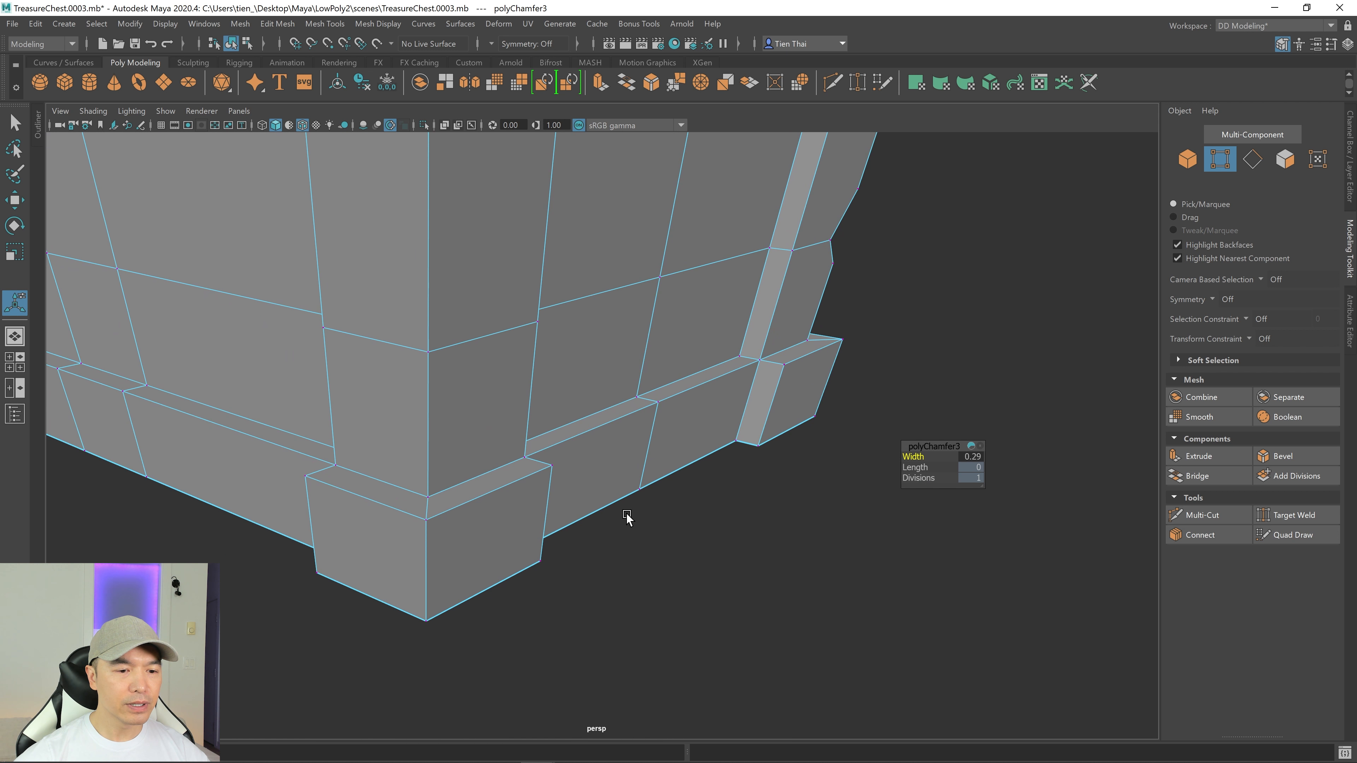
{"action": "left_click", "coordinate": [434, 527]}
{"action": "left_click_drag", "start_coordinate": [575, 576], "coordinate": [613, 555], "text": "alt"}
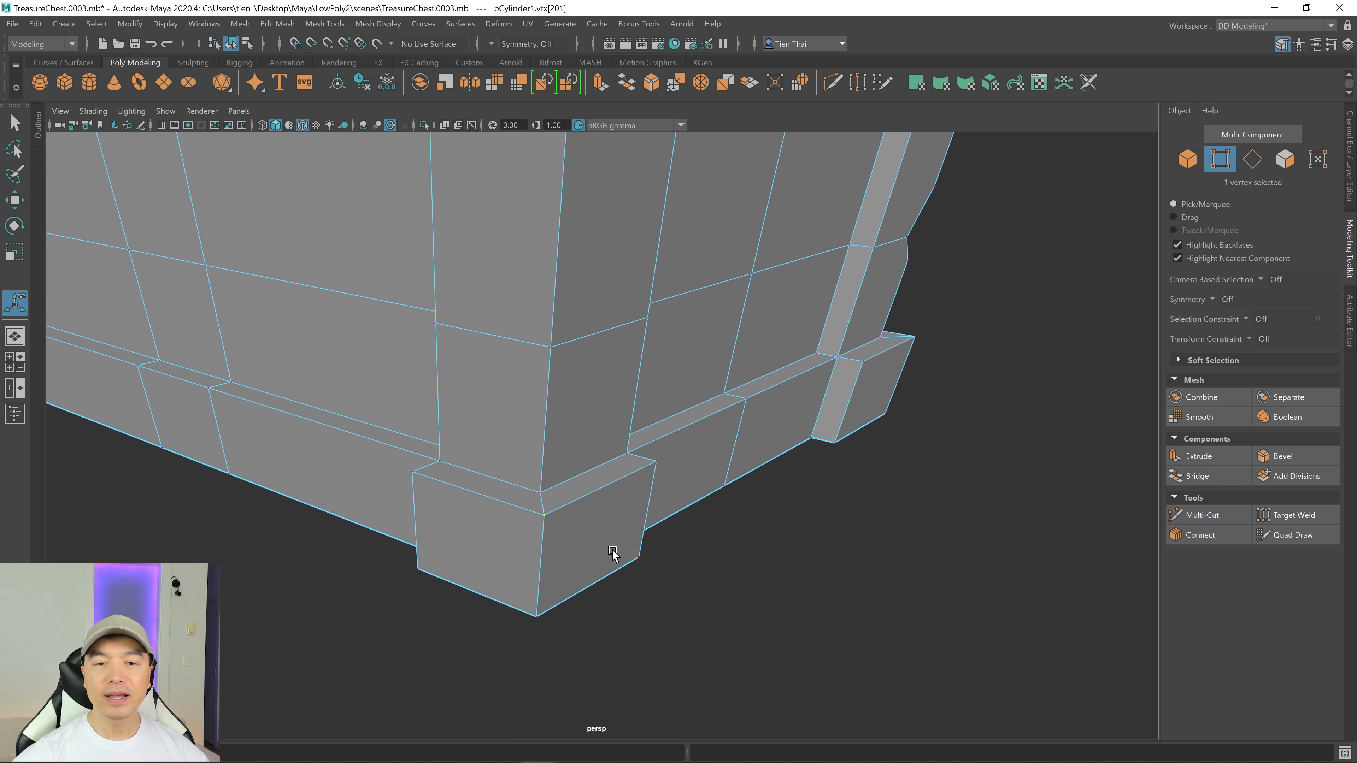
{"action": "right_click_drag", "start_coordinate": [934, 456], "coordinate": [995, 455], "text": "shift"}
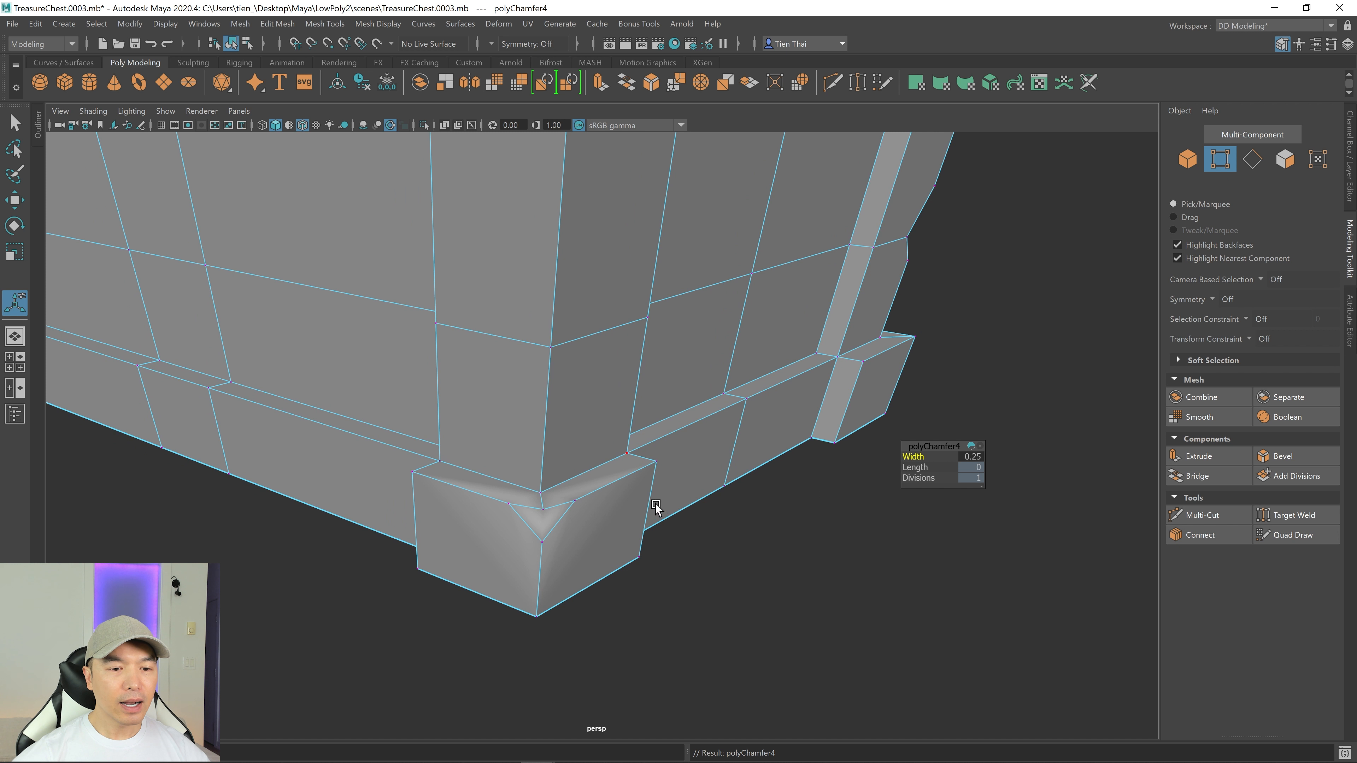
{"action": "middle_click_drag", "start_coordinate": [599, 533], "coordinate": [620, 522], "text": "alt"}
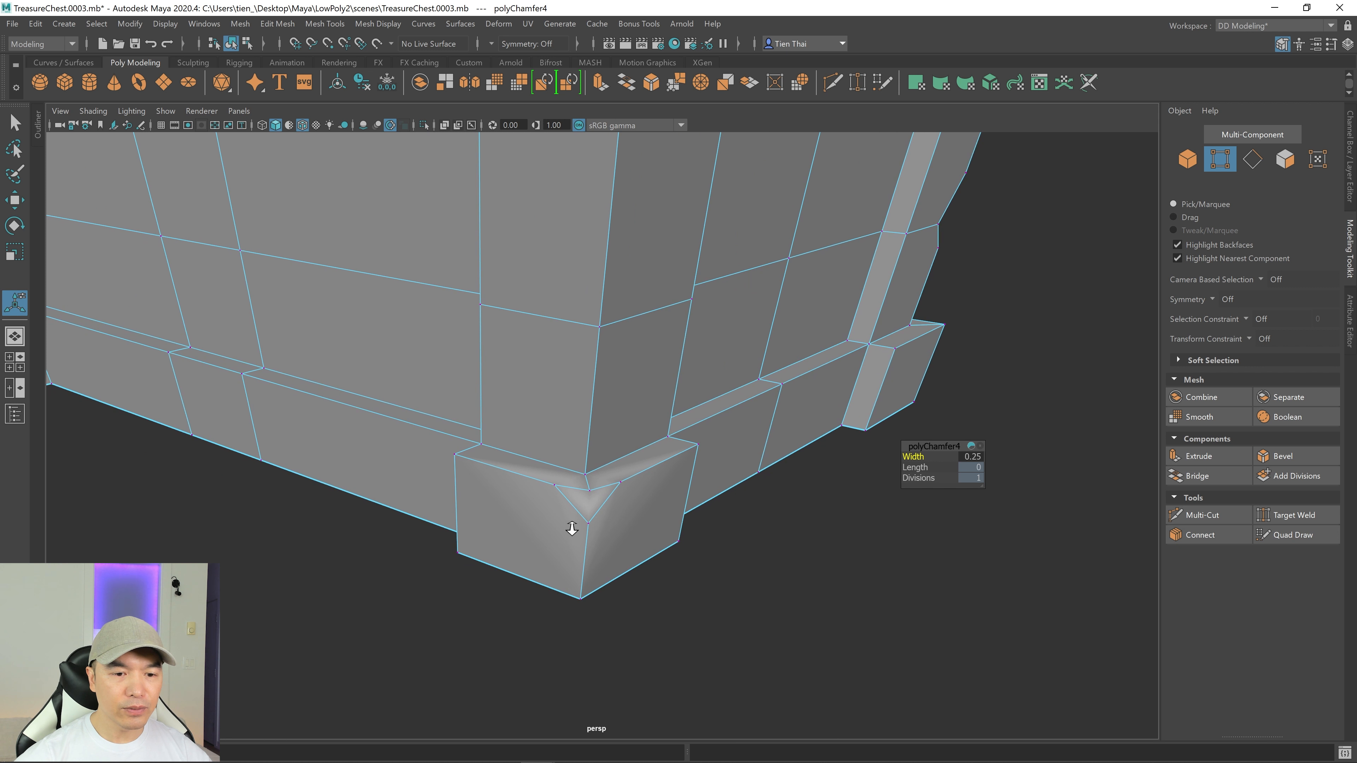
{"action": "right_click_drag", "start_coordinate": [570, 529], "coordinate": [691, 541], "text": "alt"}
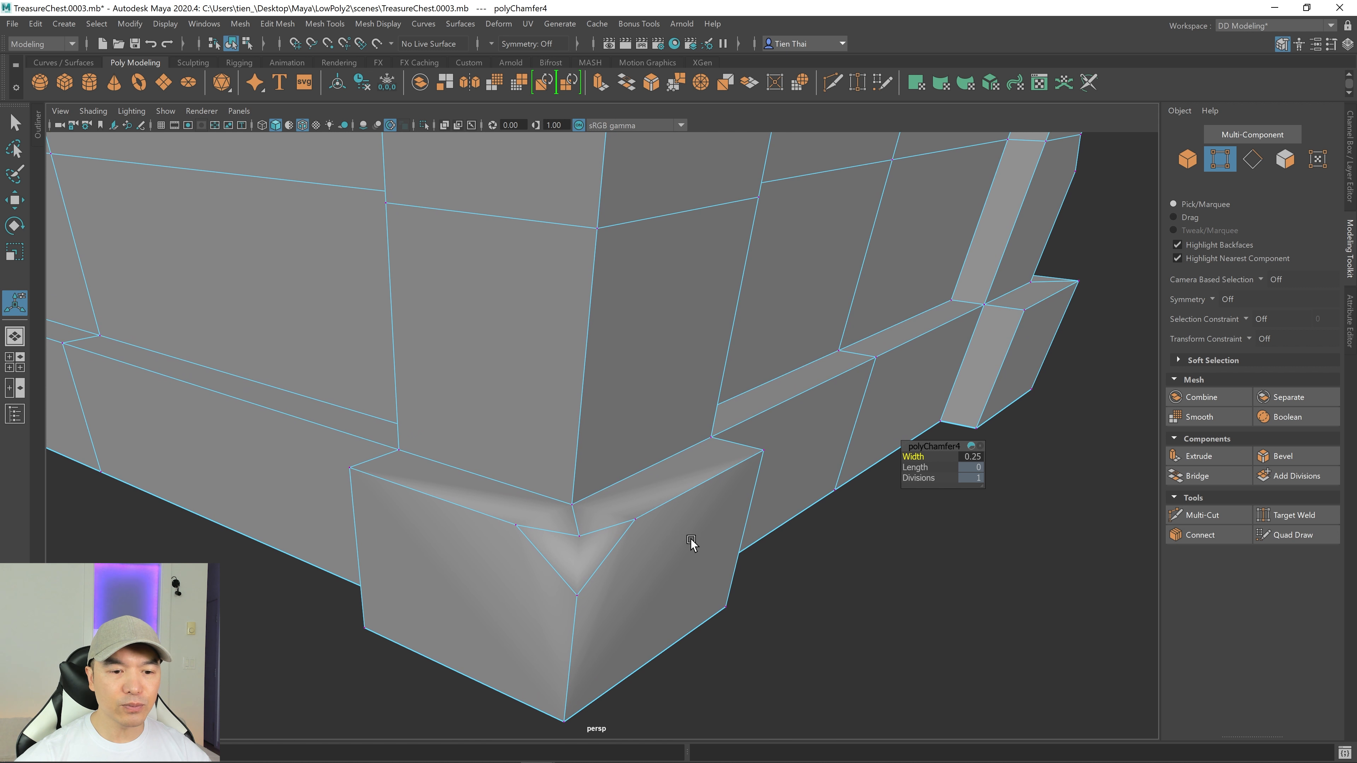
Step: Multi-Cut edges from both side vertices of the base block's chamfer to the inner corner vertex on its top
{"action": "left_click", "coordinate": [1197, 516]}
{"action": "middle_click_drag", "start_coordinate": [762, 553], "coordinate": [756, 464], "text": "alt"}
{"action": "left_click_drag", "start_coordinate": [759, 470], "coordinate": [809, 346], "text": "alt"}
{"action": "left_click", "coordinate": [621, 425]}
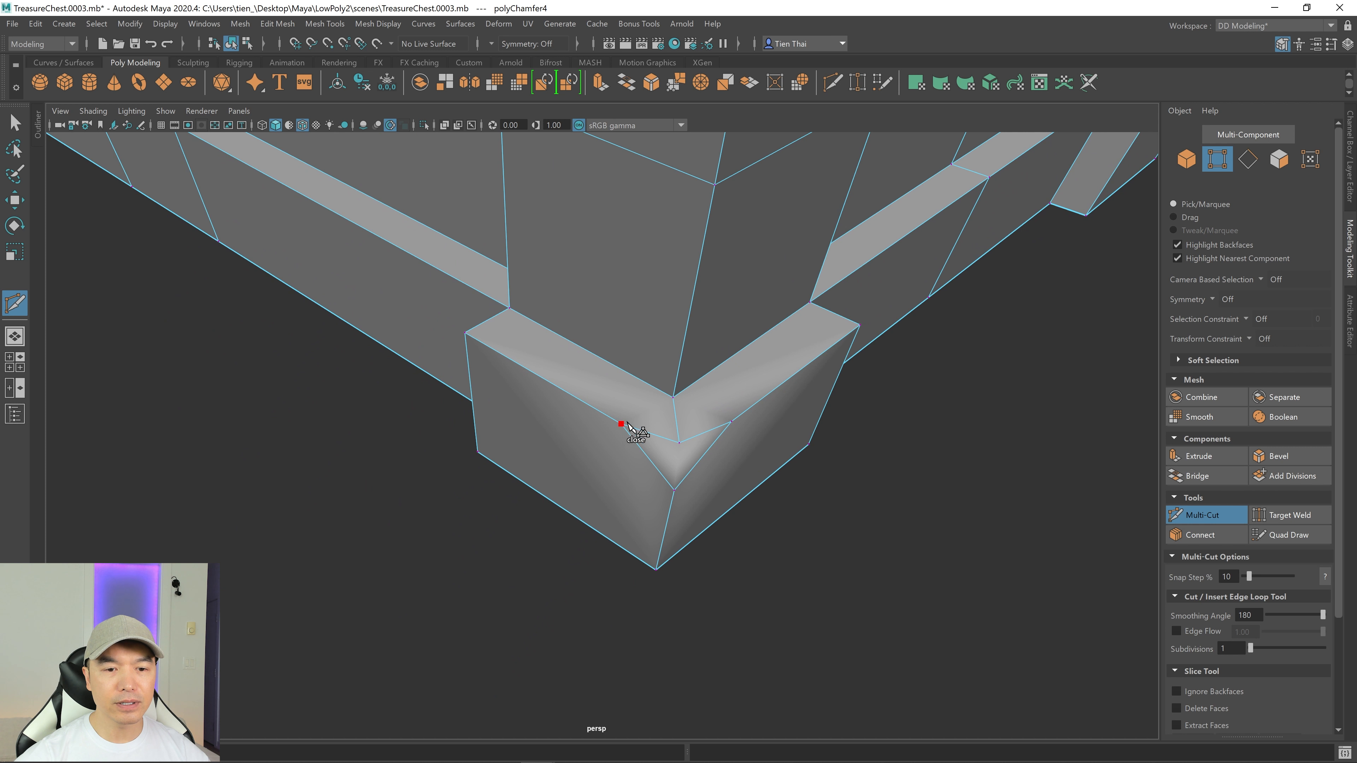
{"action": "left_click", "coordinate": [673, 398]}
{"action": "left_click_drag", "start_coordinate": [765, 474], "coordinate": [685, 460], "text": "alt"}
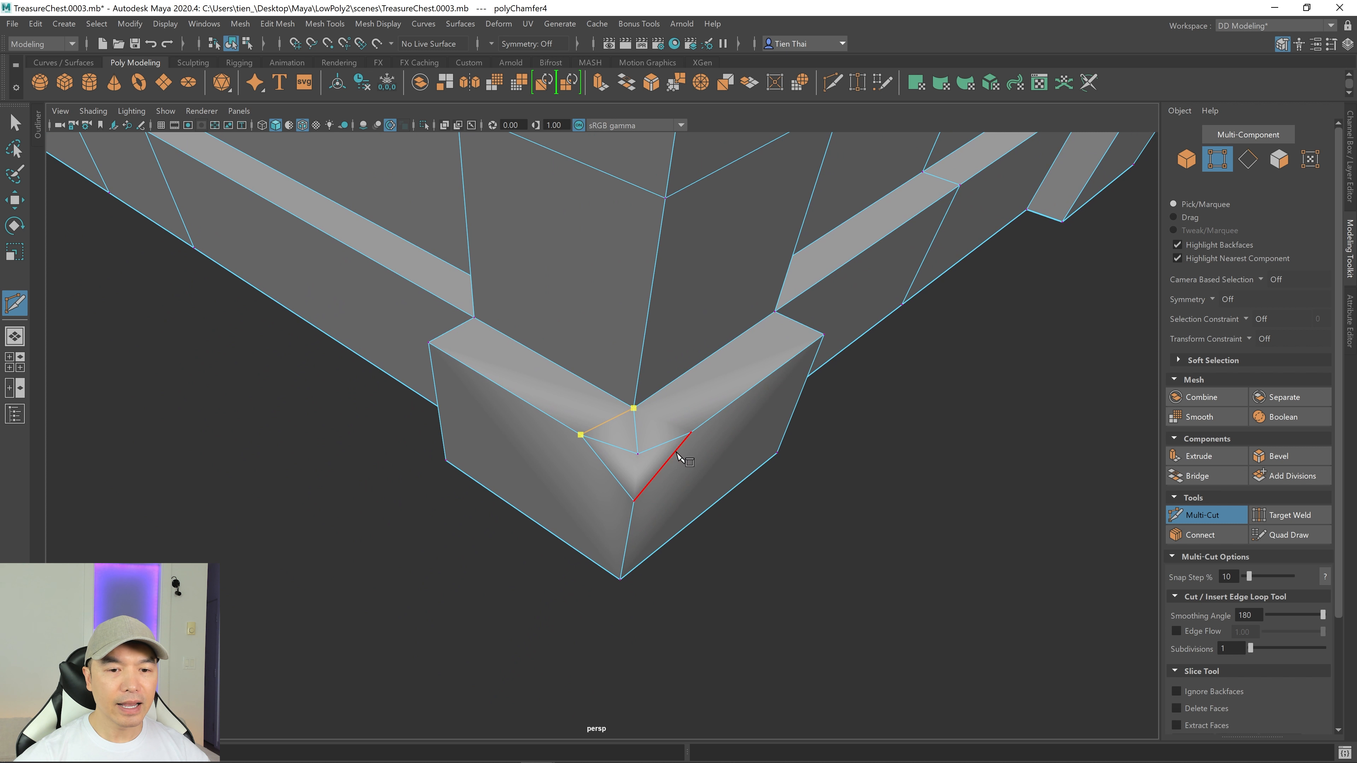
{"action": "right_click", "coordinate": [691, 432]}
{"action": "mouse_move", "coordinate": [796, 569]}
{"action": "left_mouse_down", "text": "alt"}
{"action": "mouse_move", "coordinate": [769, 551]}
{"action": "mouse_move", "coordinate": [782, 563]}
{"action": "left_mouse_up", "text": "alt"}
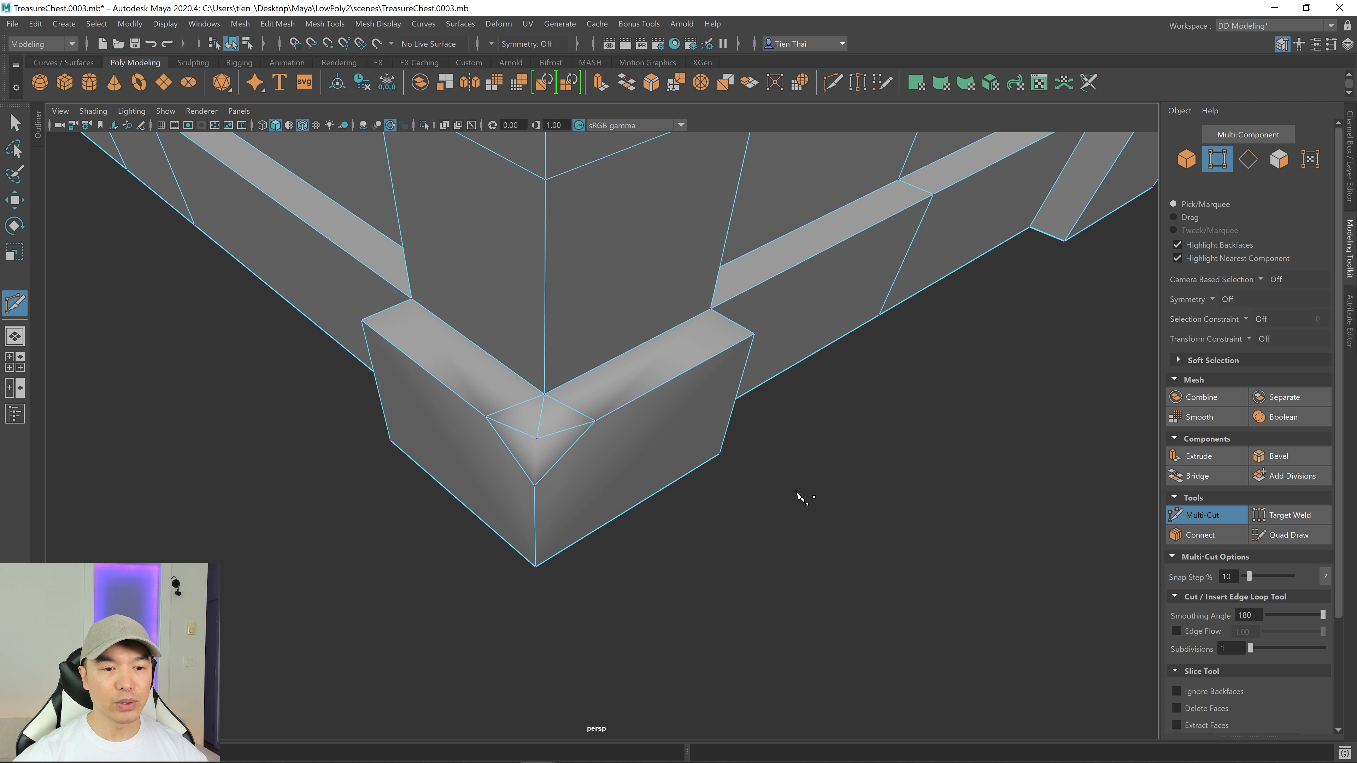
Step: Delete the short middle edge between the two new cuts on top of the base block
{"action": "right_click_drag", "start_coordinate": [799, 370], "coordinate": [795, 326]}
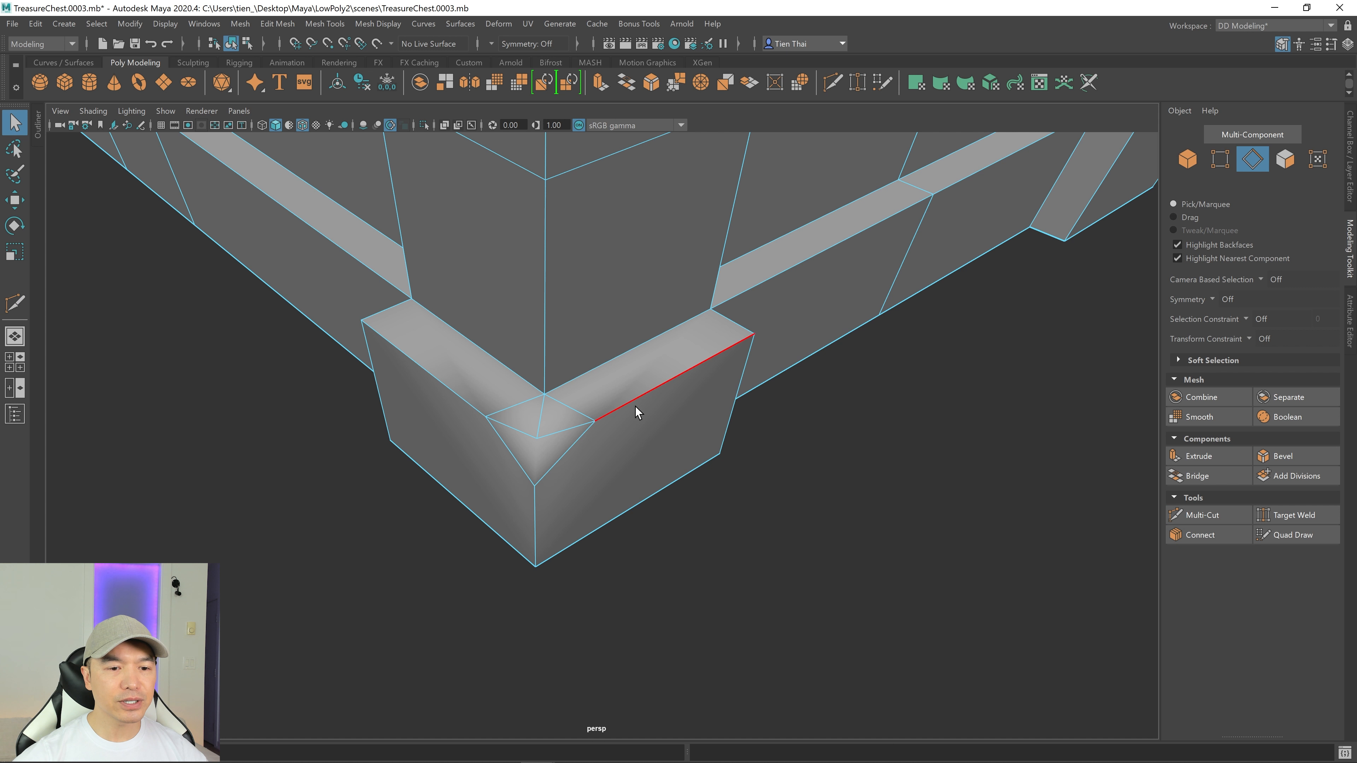
{"action": "left_click", "coordinate": [542, 417]}
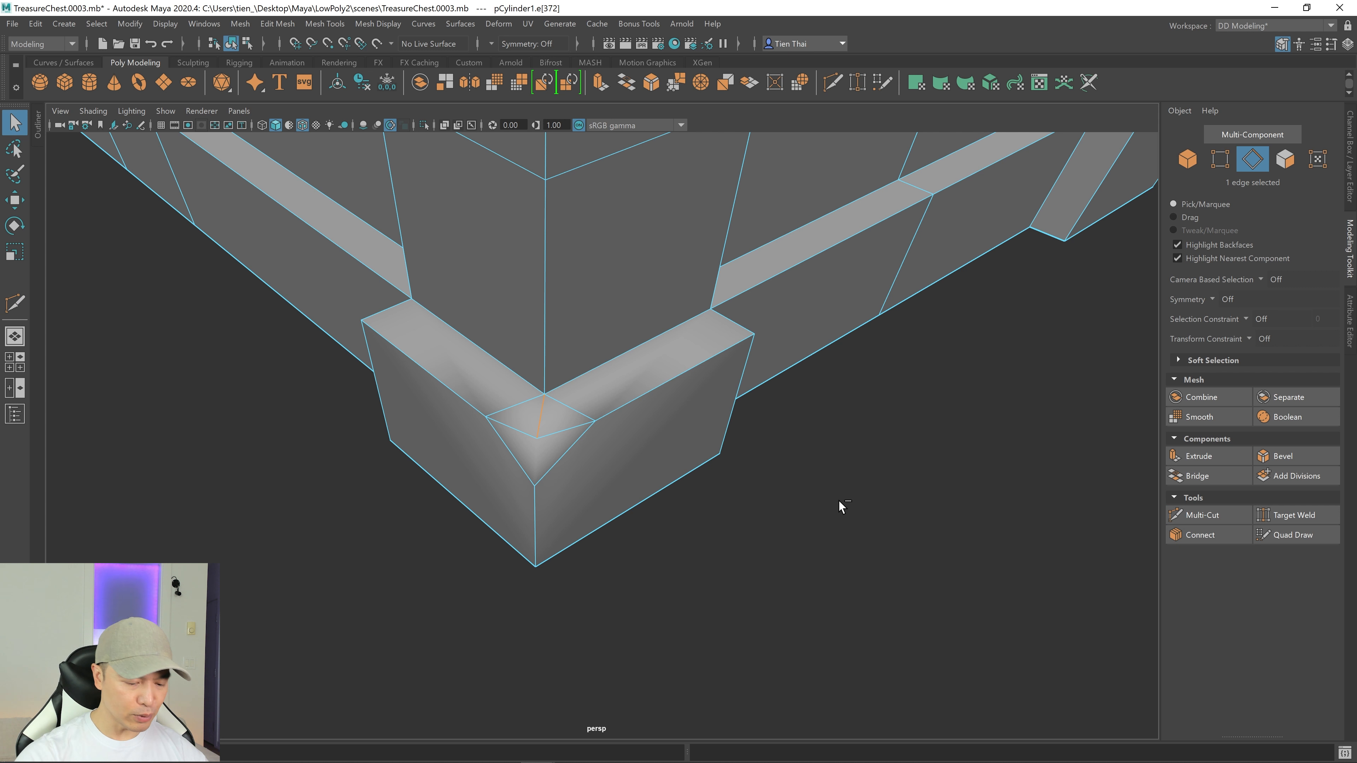
{"action": "key", "text": "Delete"}
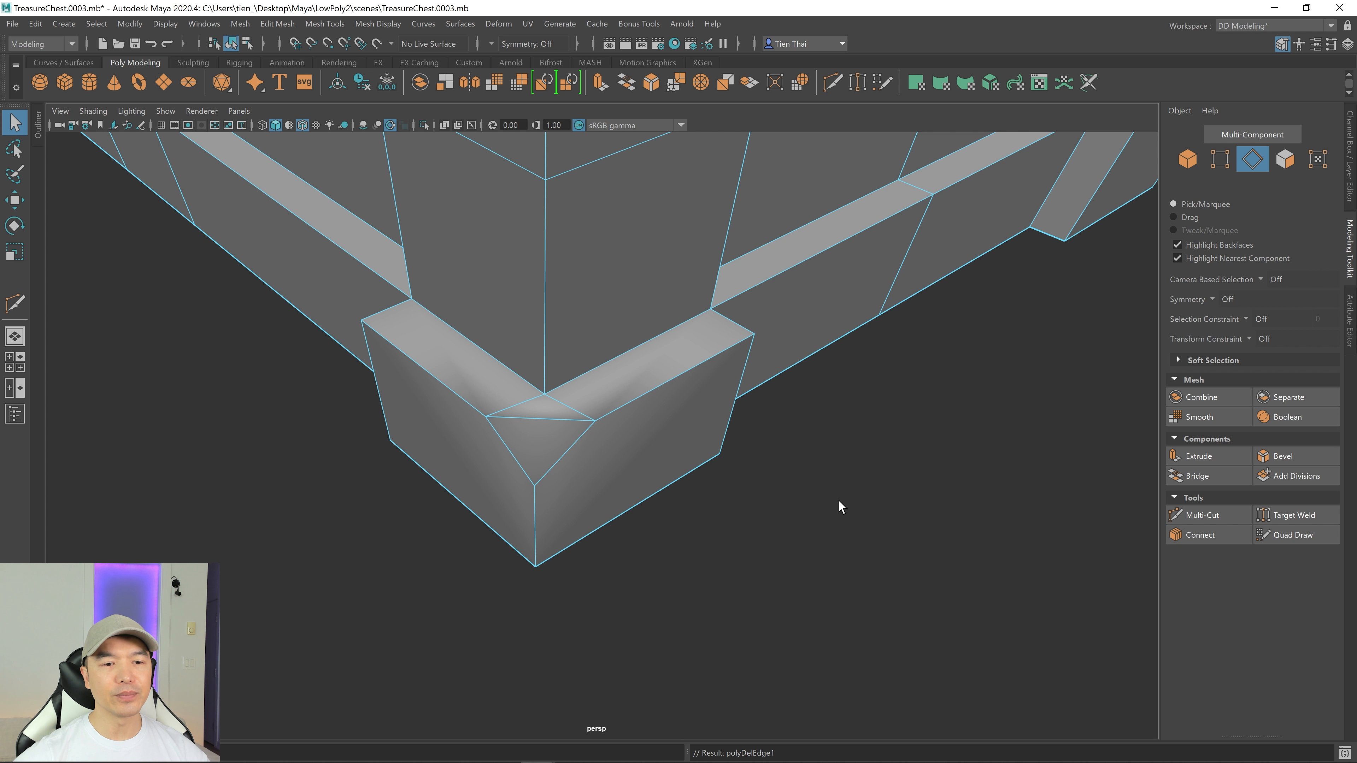
Step: Chamfer the vertex on the chest's corner edge just above another base block, with a width of 0.175
{"action": "scroll", "coordinate": [839, 501], "scroll_direction": "down", "scroll_amount": 5}
{"action": "left_click_drag", "start_coordinate": [635, 443], "coordinate": [832, 385], "text": "alt"}
{"action": "scroll", "coordinate": [878, 375], "scroll_direction": "down", "scroll_amount": 5}
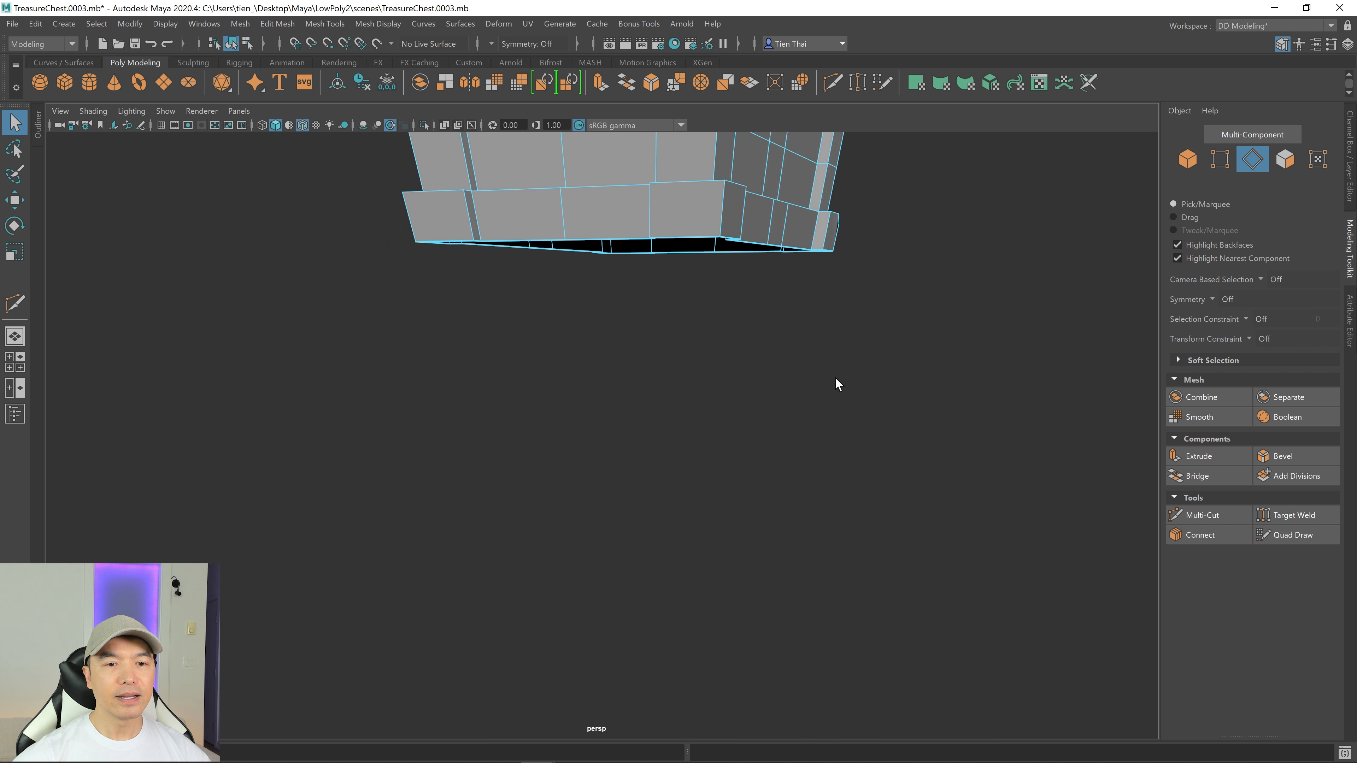
{"action": "middle_click_drag", "start_coordinate": [832, 385], "coordinate": [787, 584], "text": "alt"}
{"action": "left_click_drag", "start_coordinate": [787, 583], "coordinate": [746, 537], "text": "alt"}
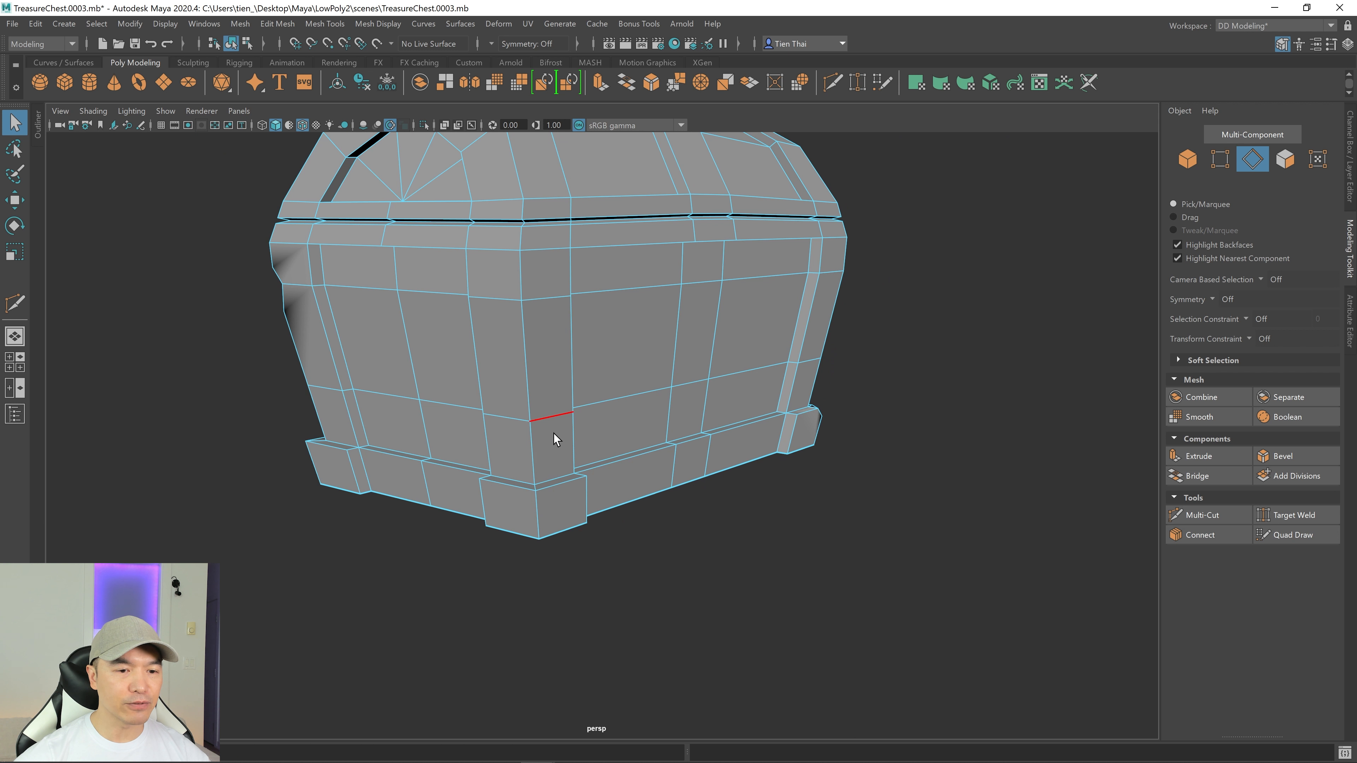
{"action": "scroll", "coordinate": [498, 416], "scroll_direction": "up", "scroll_amount": 6}
{"action": "right_click_drag", "start_coordinate": [465, 350], "coordinate": [395, 347]}
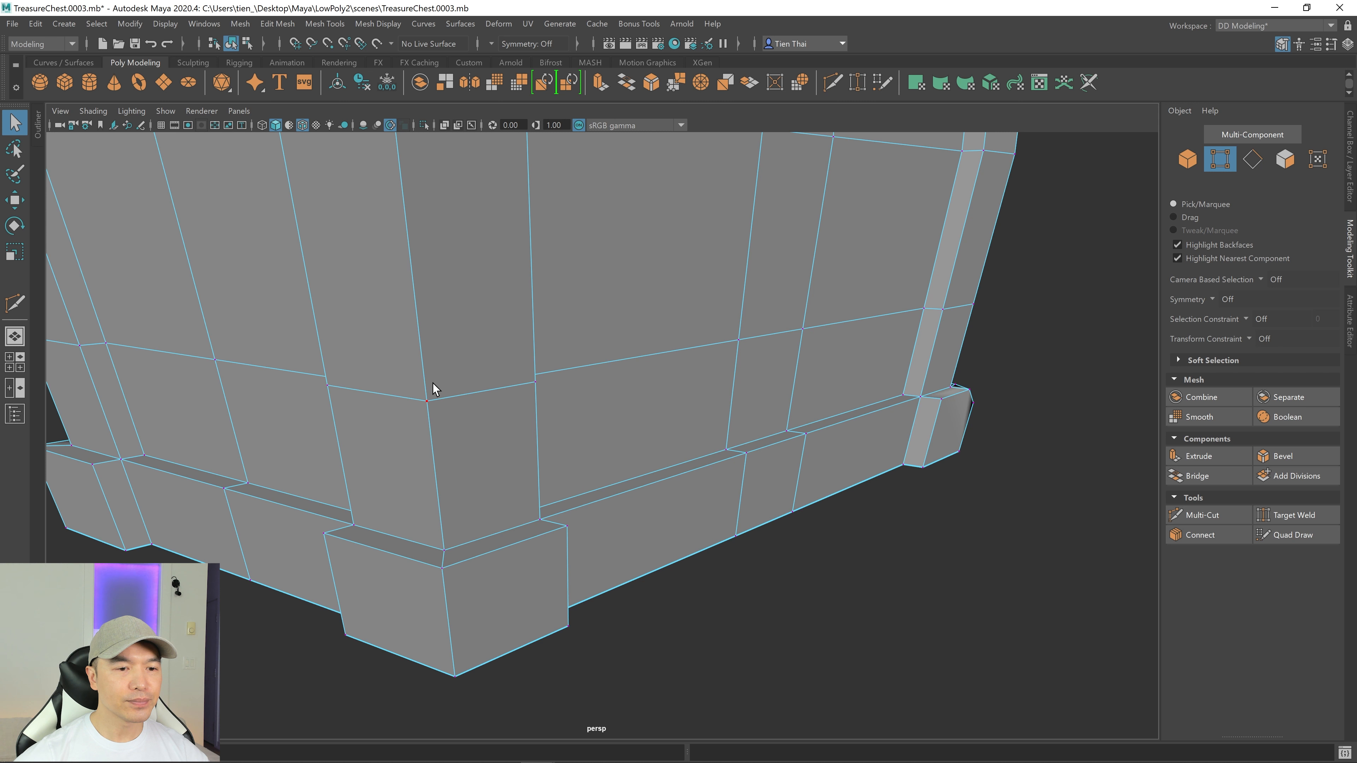
{"action": "left_click", "coordinate": [434, 390]}
{"action": "scroll", "coordinate": [524, 446], "scroll_direction": "down", "scroll_amount": 3}
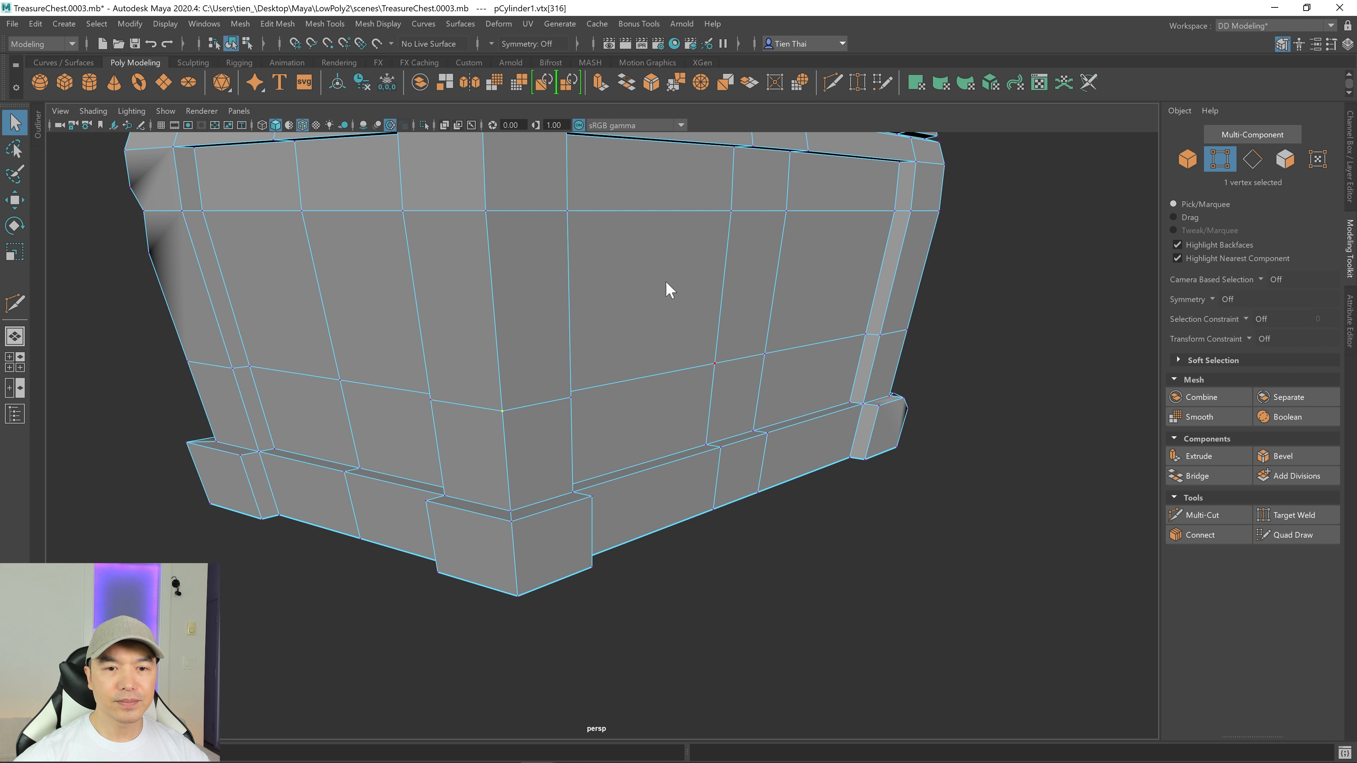
{"action": "right_click_drag", "start_coordinate": [666, 281], "coordinate": [709, 283], "text": "shift"}
{"action": "left_click_drag", "start_coordinate": [628, 338], "coordinate": [663, 338], "text": "alt"}
{"action": "middle_click_drag", "start_coordinate": [663, 338], "coordinate": [661, 393], "text": "alt"}
{"action": "right_click_drag", "start_coordinate": [660, 393], "coordinate": [754, 394], "text": "alt"}
{"action": "left_click_drag", "start_coordinate": [753, 394], "coordinate": [702, 392], "text": "alt"}
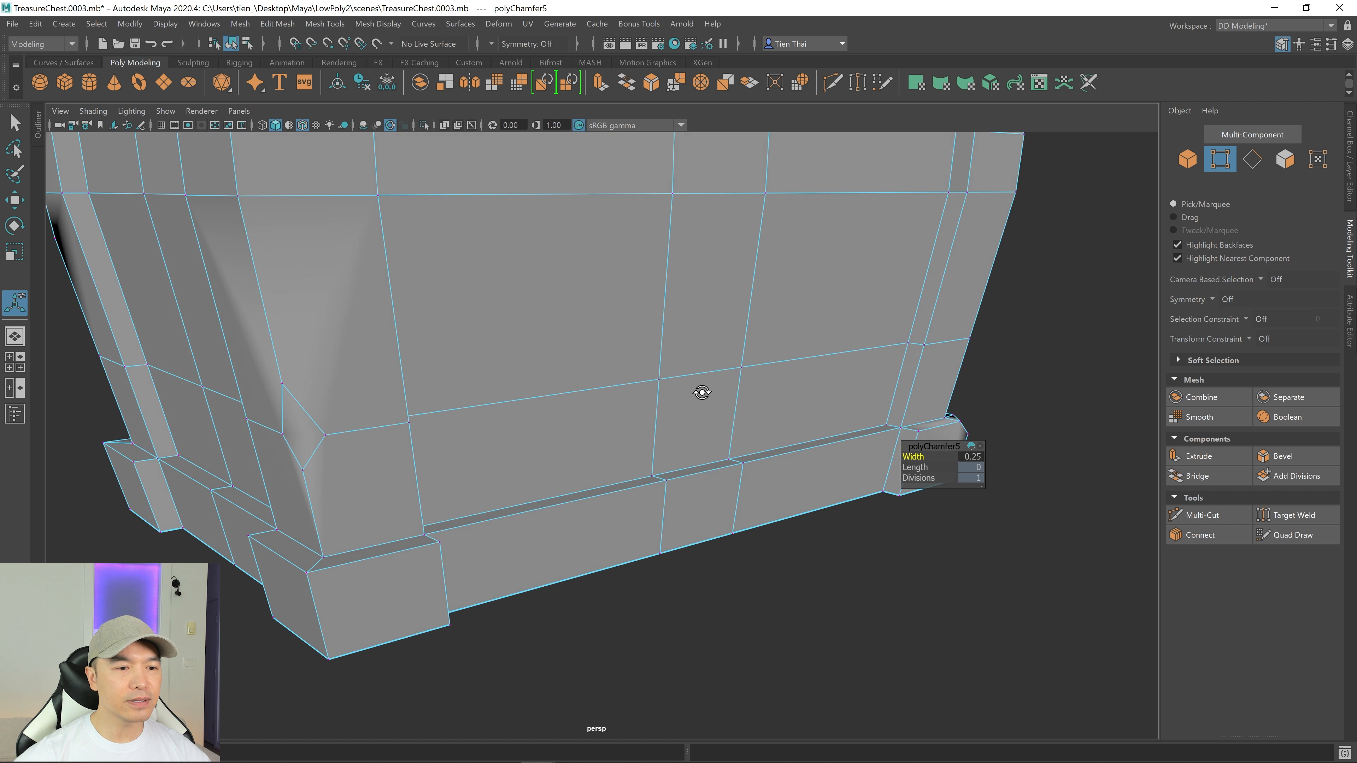
{"action": "left_click_drag", "start_coordinate": [922, 450], "coordinate": [881, 458]}
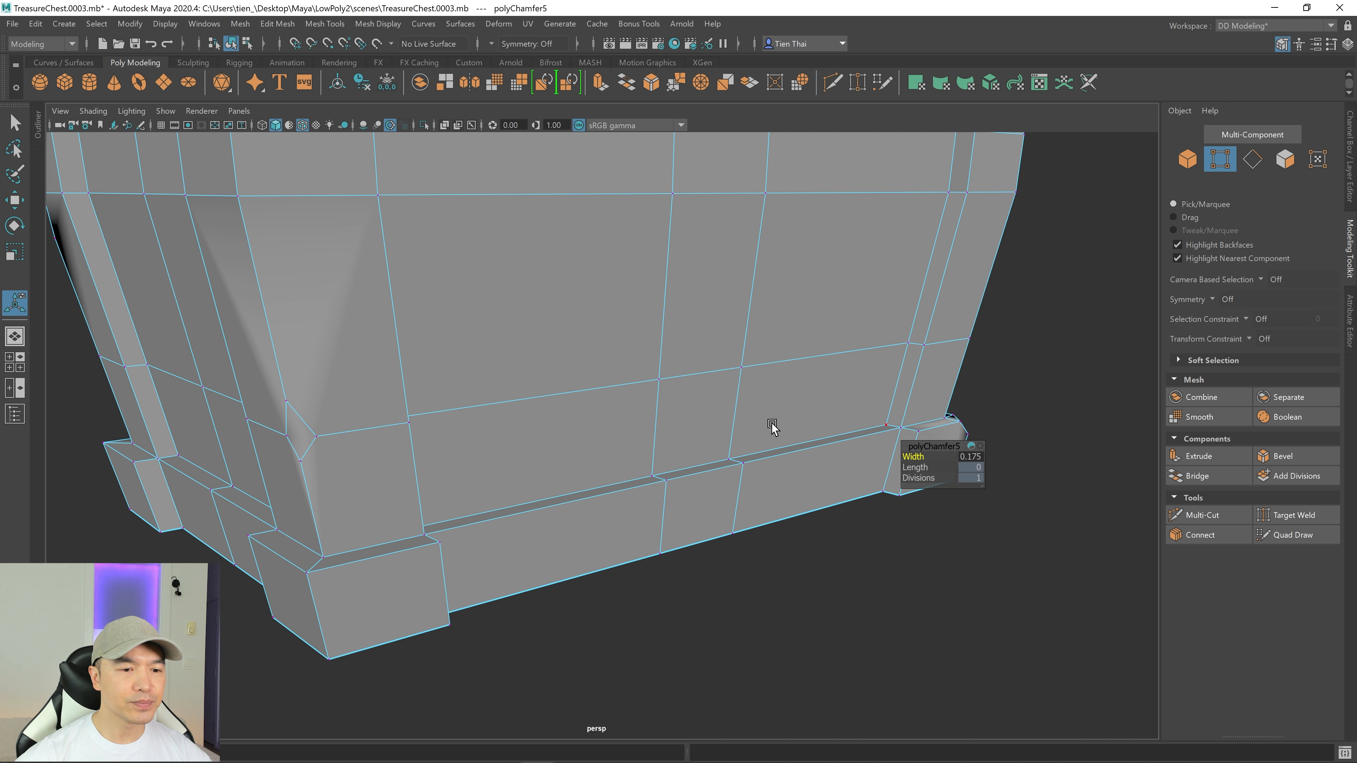
Step: Connect the two side vertices of the diamond-shaped chamfer above the base block with a horizontal edge
{"action": "scroll", "coordinate": [769, 425], "scroll_direction": "up", "scroll_amount": 3}
{"action": "middle_click_drag", "start_coordinate": [572, 378], "coordinate": [798, 380], "text": "alt"}
{"action": "key", "text": "q"}
{"action": "left_click", "coordinate": [599, 425]}
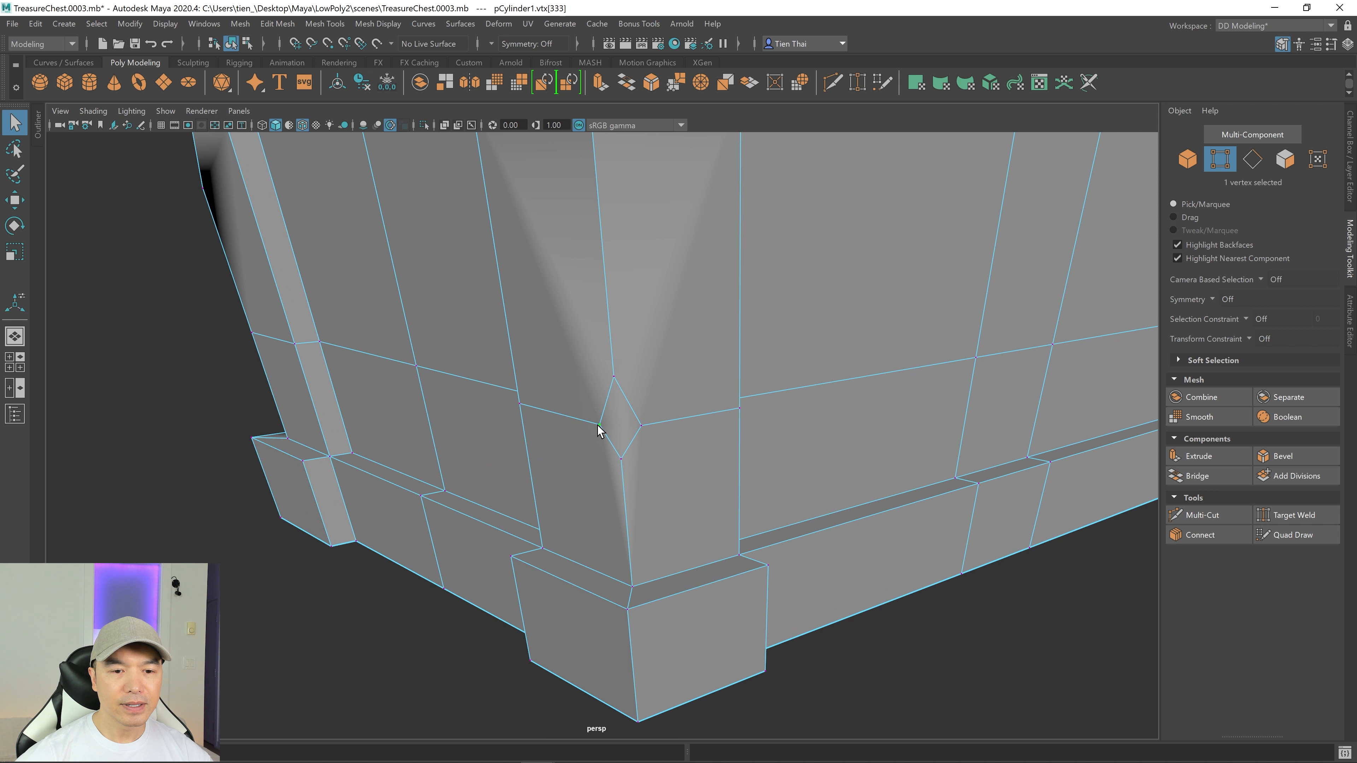
{"action": "left_click", "coordinate": [641, 425], "text": "shift"}
{"action": "right_click_drag", "start_coordinate": [735, 328], "coordinate": [719, 401], "text": "shift"}
Step: Return the chest to object mode and harden all of its edges
{"action": "scroll", "coordinate": [717, 410], "scroll_direction": "down", "scroll_amount": 6}
{"action": "left_click_drag", "start_coordinate": [714, 423], "coordinate": [767, 426], "text": "alt"}
{"action": "key", "text": "F8"}
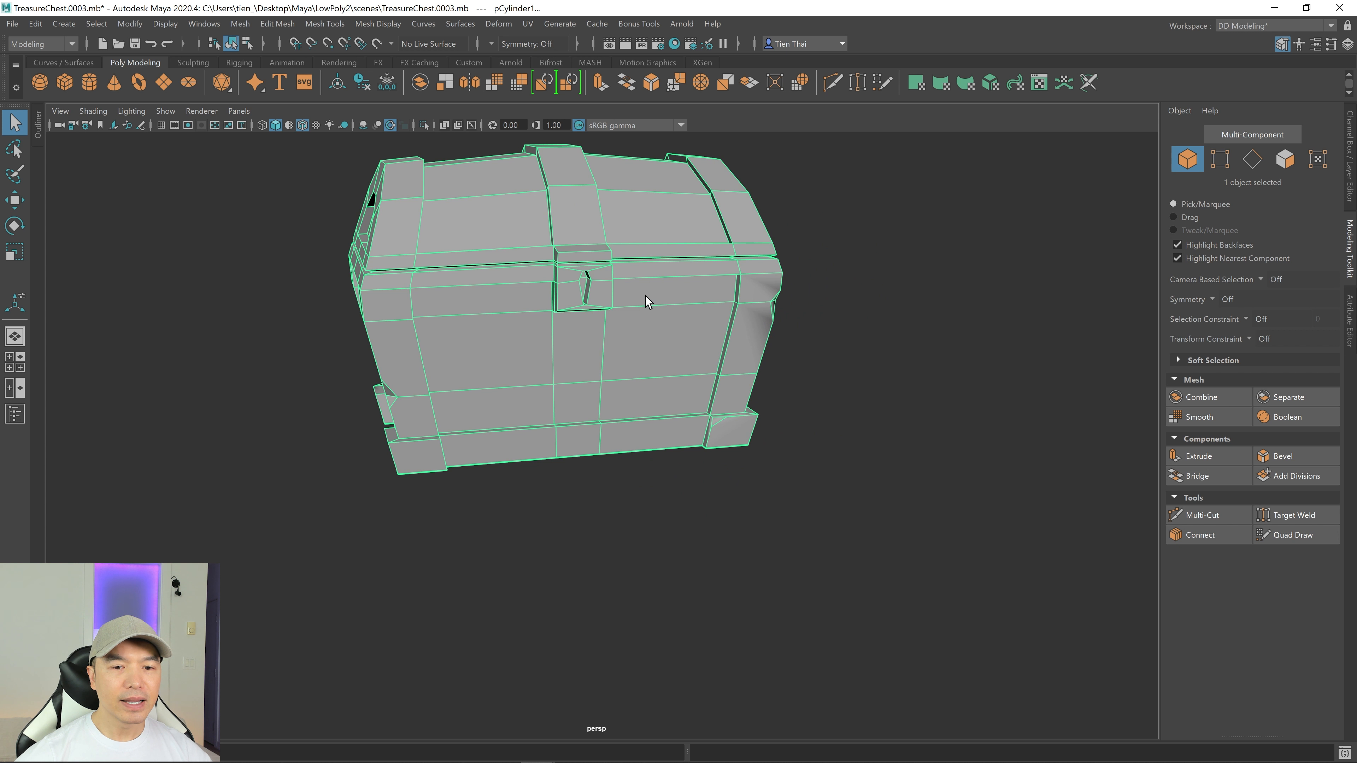
{"action": "left_click", "coordinate": [385, 26]}
{"action": "left_click", "coordinate": [421, 139]}
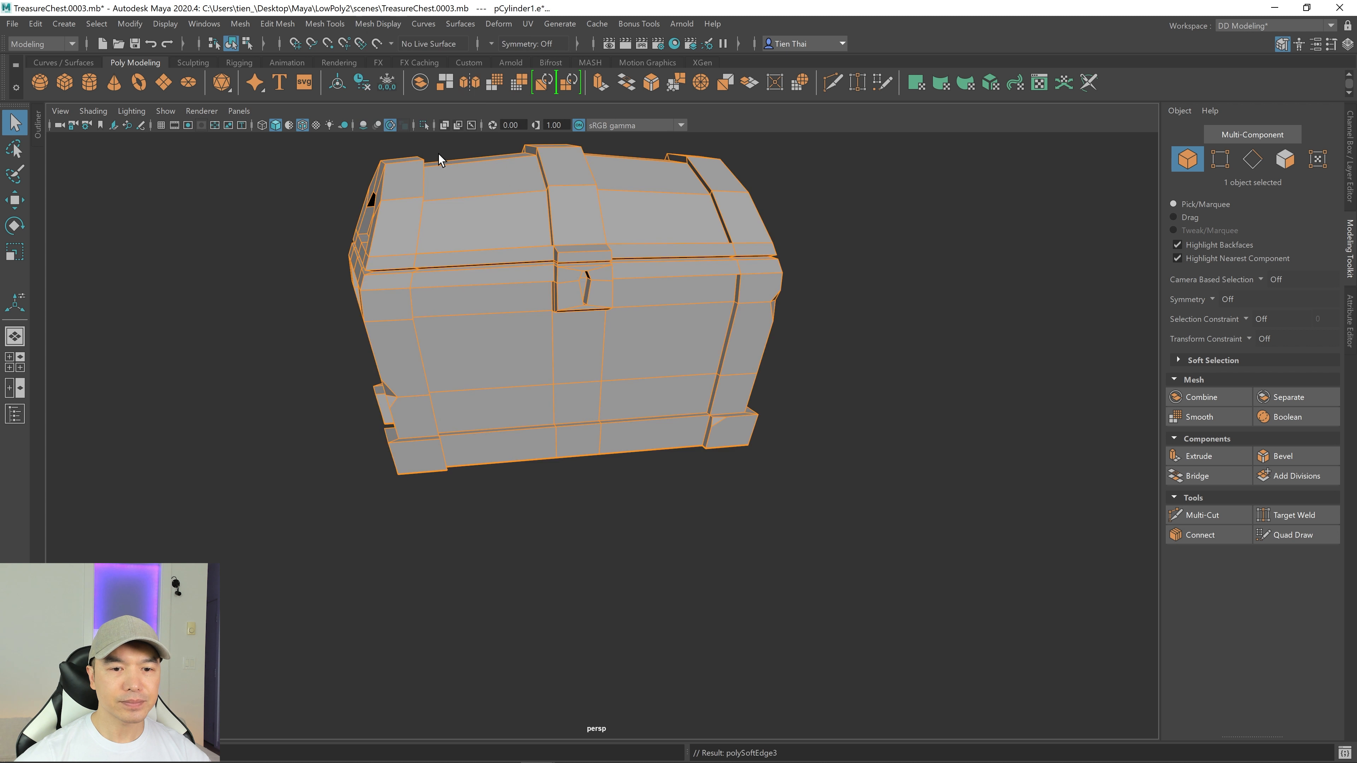
Step: Examine the hardened chest and its chipped corners from several sides, then deselect it
{"action": "middle_click_drag", "start_coordinate": [682, 300], "coordinate": [648, 351], "text": "alt"}
{"action": "left_click_drag", "start_coordinate": [809, 354], "coordinate": [572, 380], "text": "alt"}
{"action": "right_click_drag", "start_coordinate": [748, 353], "coordinate": [915, 363], "text": "alt"}
{"action": "middle_click_drag", "start_coordinate": [914, 363], "coordinate": [832, 394], "text": "alt"}
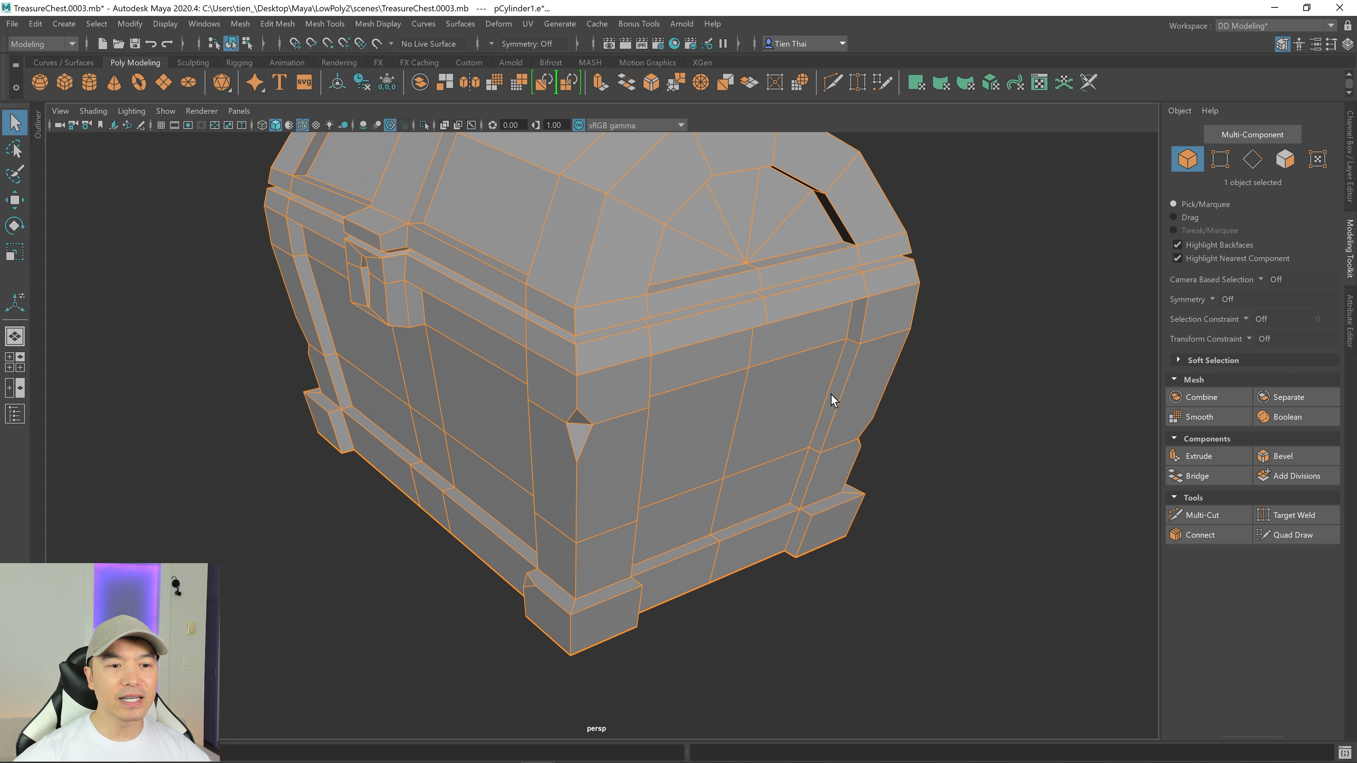
{"action": "right_click_drag", "start_coordinate": [831, 395], "coordinate": [859, 340], "text": "alt"}
{"action": "left_click", "coordinate": [859, 340]}
{"action": "left_click_drag", "start_coordinate": [858, 340], "coordinate": [777, 319], "text": "alt"}
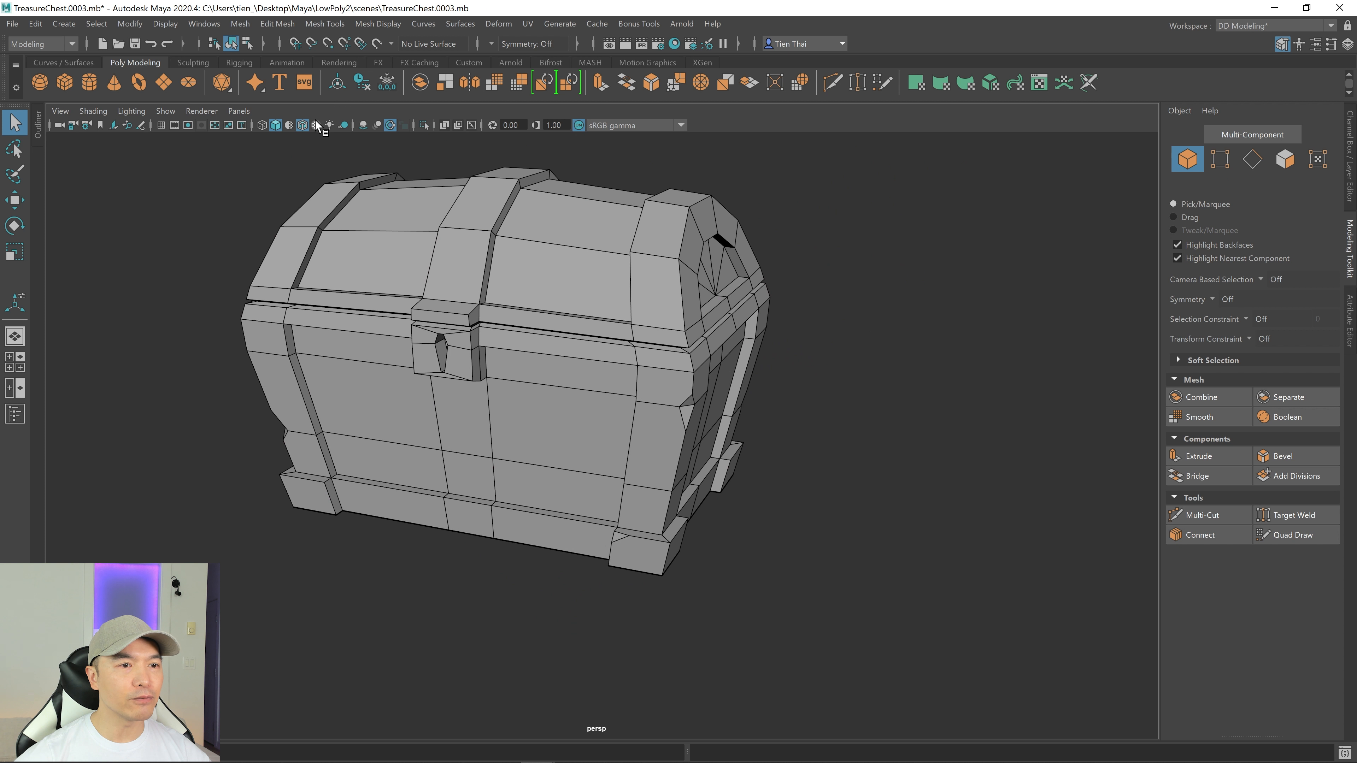
Step: Preview the chest without its shaded wireframe and with ambient occlusion, then switch ambient occlusion off
{"action": "left_click", "coordinate": [303, 126]}
{"action": "mouse_move", "coordinate": [661, 309]}
{"action": "left_mouse_down", "text": "alt"}
{"action": "mouse_move", "coordinate": [539, 306]}
{"action": "mouse_move", "coordinate": [663, 315]}
{"action": "mouse_move", "coordinate": [511, 220]}
{"action": "left_mouse_up", "text": "alt"}
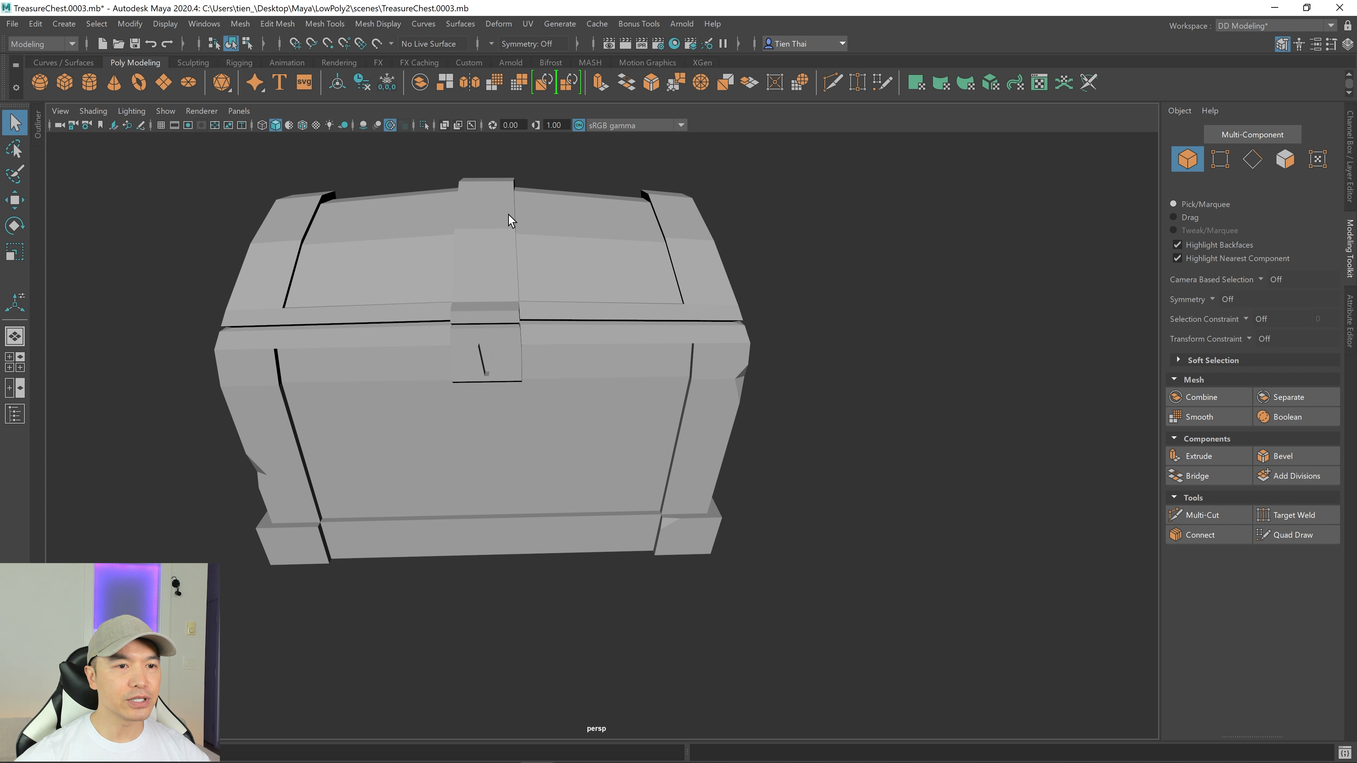
{"action": "left_click", "coordinate": [364, 126]}
{"action": "mouse_move", "coordinate": [584, 318]}
{"action": "left_mouse_down", "text": "alt"}
{"action": "mouse_move", "coordinate": [567, 315]}
{"action": "mouse_move", "coordinate": [642, 314]}
{"action": "mouse_move", "coordinate": [403, 242]}
{"action": "left_mouse_up", "text": "alt"}
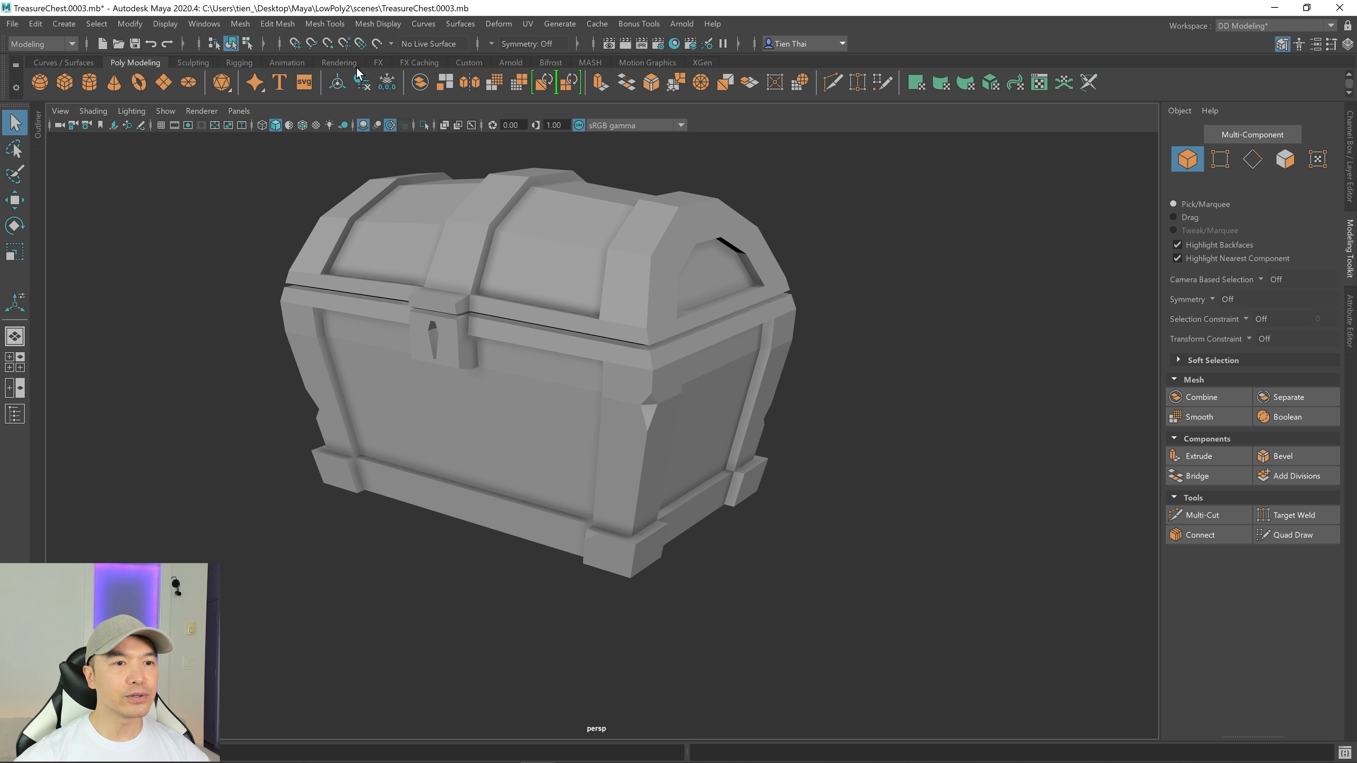
{"action": "left_click", "coordinate": [363, 125]}
{"action": "mouse_move", "coordinate": [760, 403]}
{"action": "left_mouse_down", "text": "alt"}
{"action": "mouse_move", "coordinate": [706, 379]}
{"action": "mouse_move", "coordinate": [692, 391]}
{"action": "mouse_move", "coordinate": [728, 388]}
{"action": "mouse_move", "coordinate": [651, 355]}
{"action": "mouse_move", "coordinate": [767, 439]}
{"action": "left_mouse_up", "text": "alt"}
Step: Create a polygon torus and move it along Z to about -4.42, beside the chest
{"action": "left_click", "coordinate": [652, 355]}
{"action": "middle_click_drag", "start_coordinate": [689, 441], "coordinate": [652, 450], "text": "alt"}
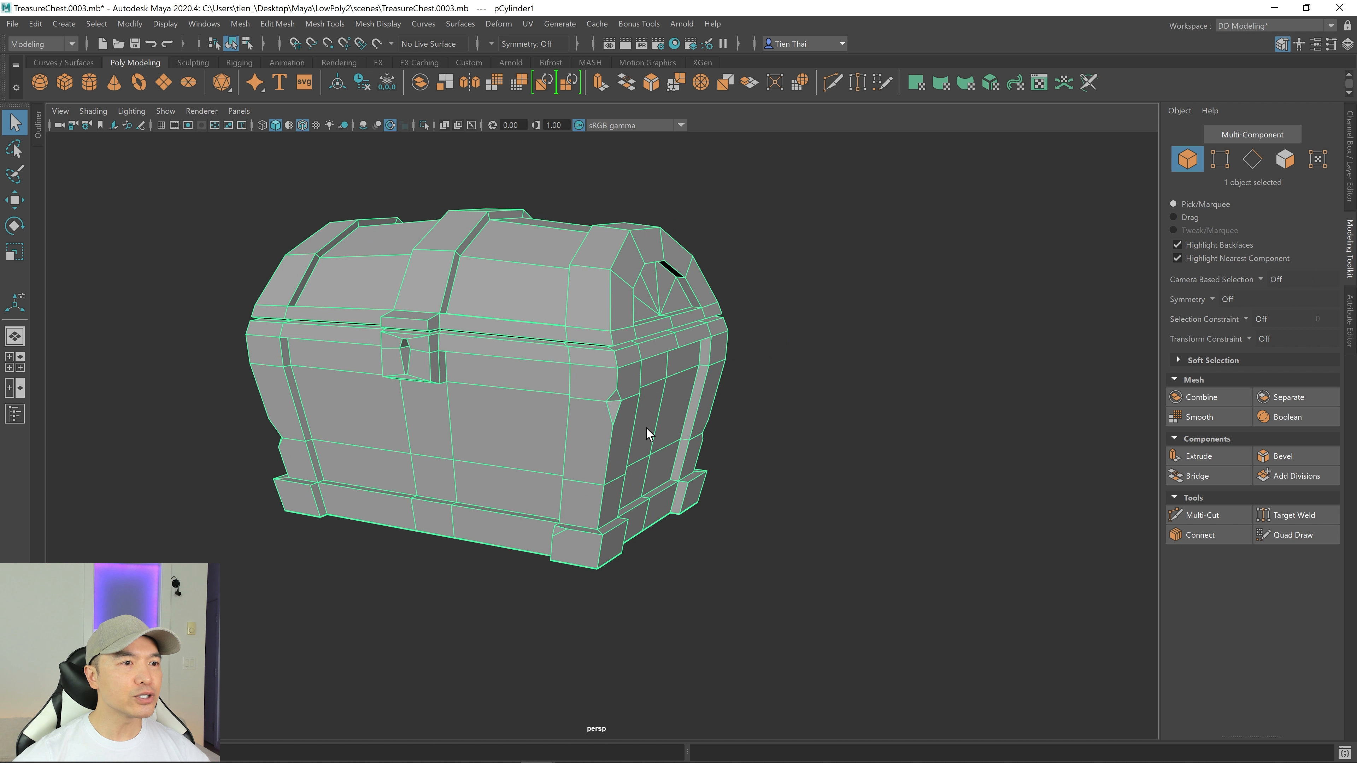
{"action": "left_click", "coordinate": [139, 83]}
{"action": "scroll", "coordinate": [759, 576], "scroll_direction": "down", "scroll_amount": 4}
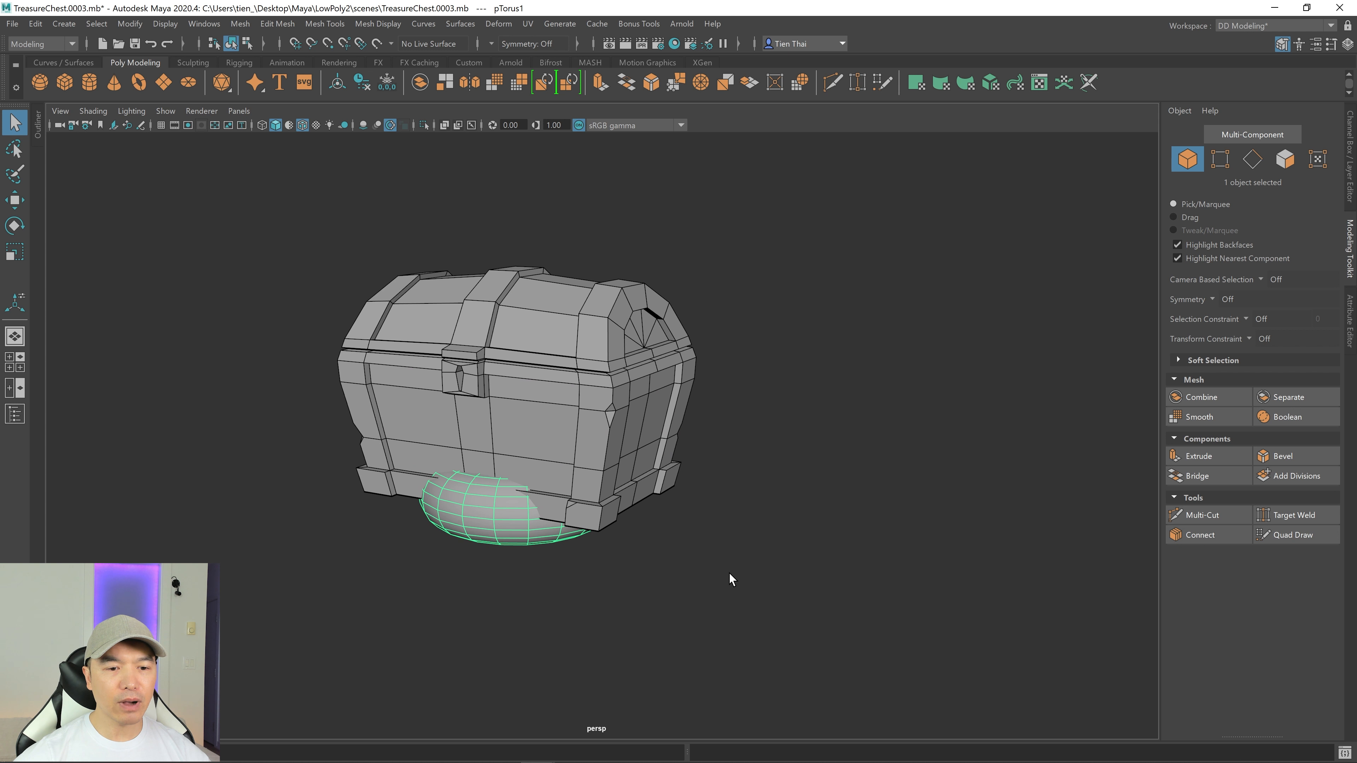
{"action": "key", "text": "w"}
{"action": "left_click_drag", "start_coordinate": [464, 480], "coordinate": [735, 532]}
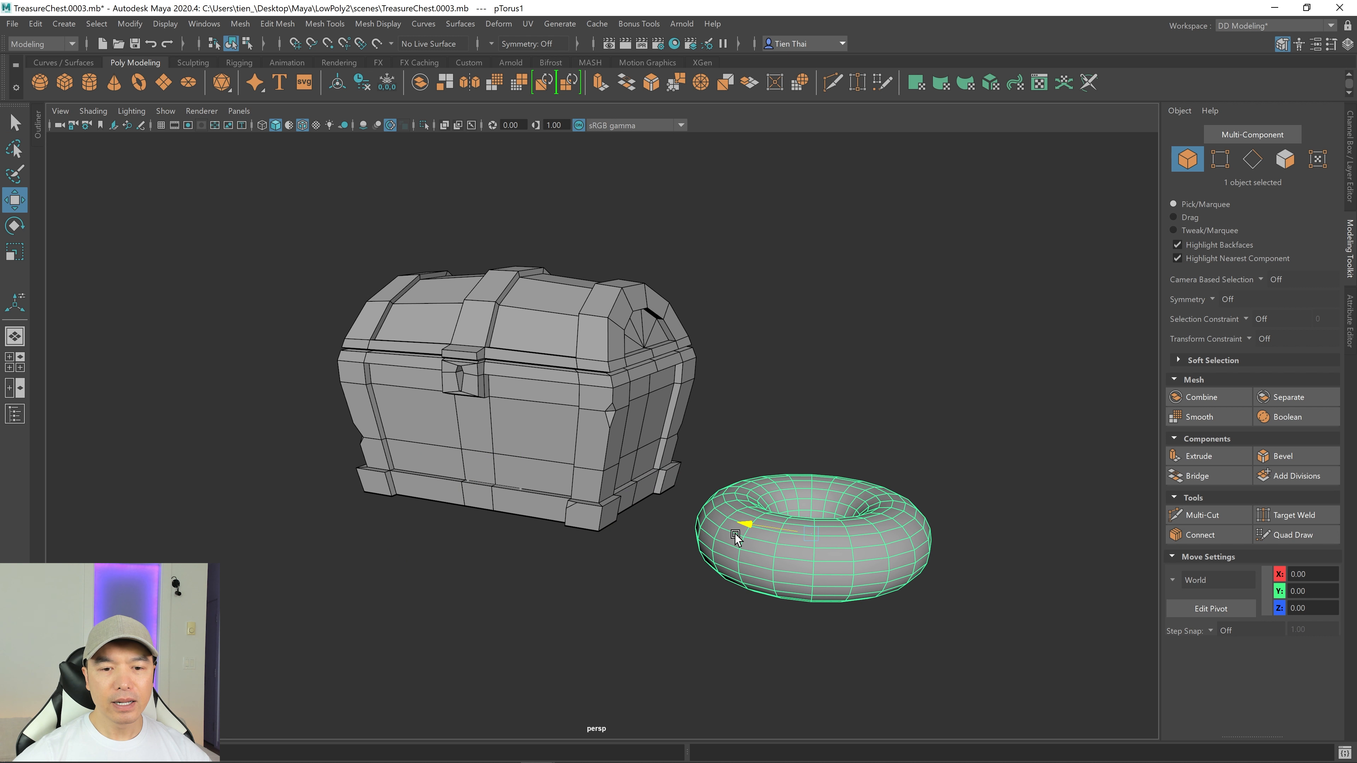
Step: Rotate the torus upright about its X axis with 15° step snapping, so its ring faces the chest's end
{"action": "middle_click_drag", "start_coordinate": [881, 571], "coordinate": [756, 487], "text": "alt"}
{"action": "key", "text": "e"}
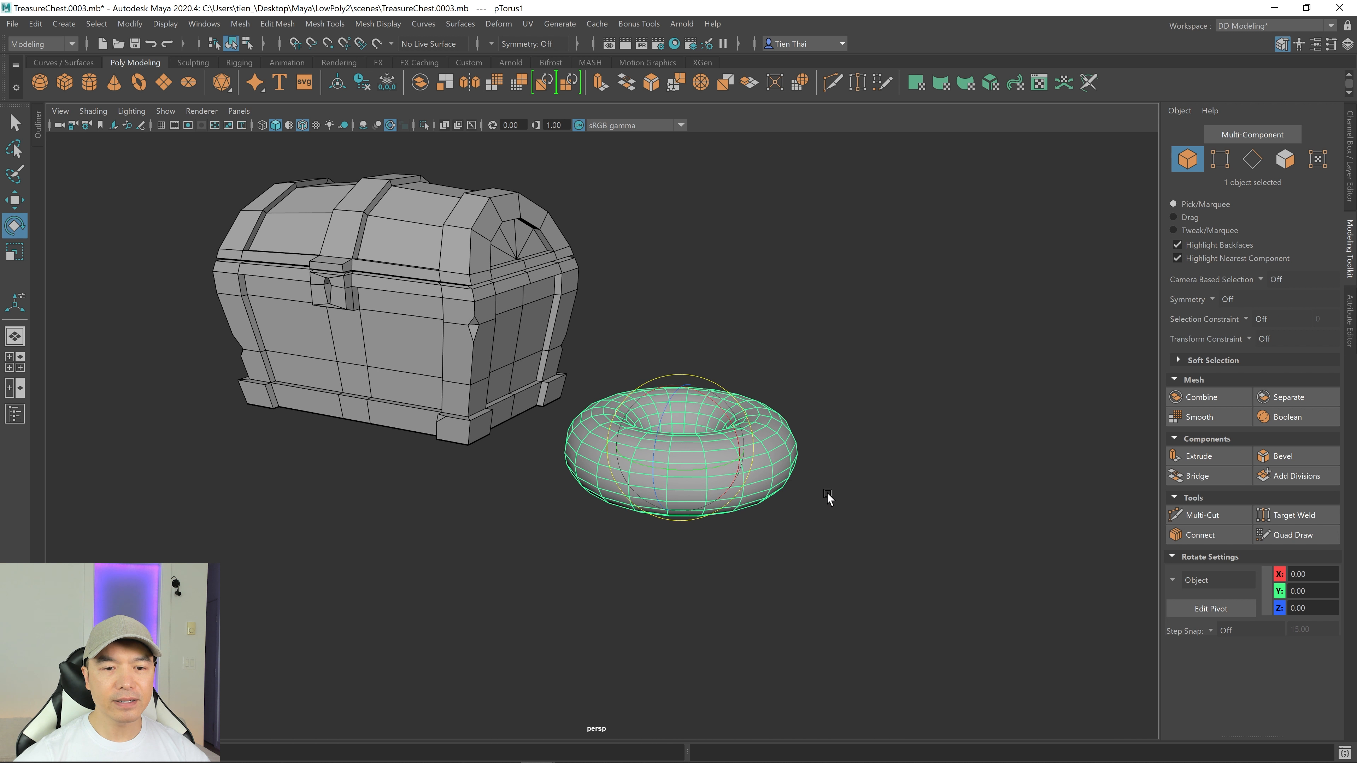
{"action": "left_click_drag", "start_coordinate": [827, 494], "coordinate": [742, 495], "text": "alt"}
{"action": "key", "text": "j"}
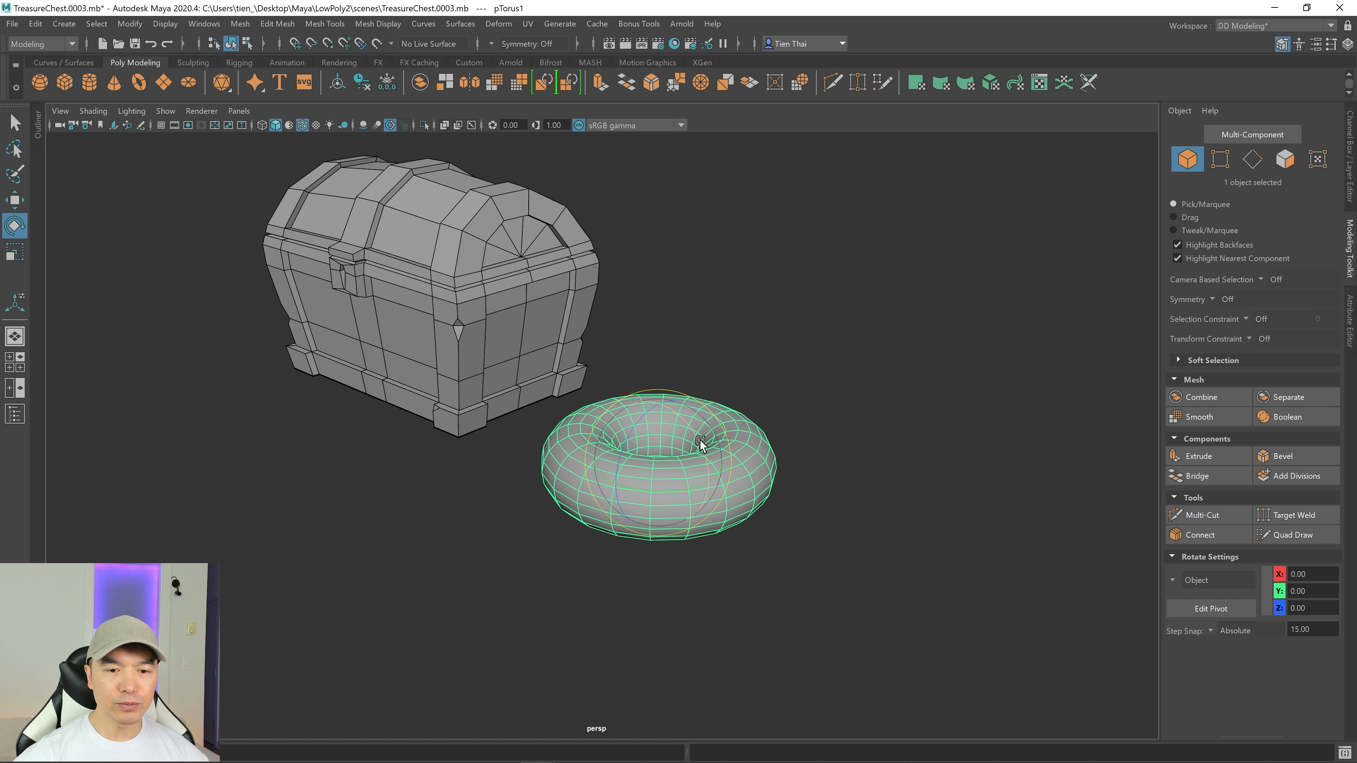
{"action": "left_click_drag", "start_coordinate": [700, 445], "coordinate": [676, 408]}
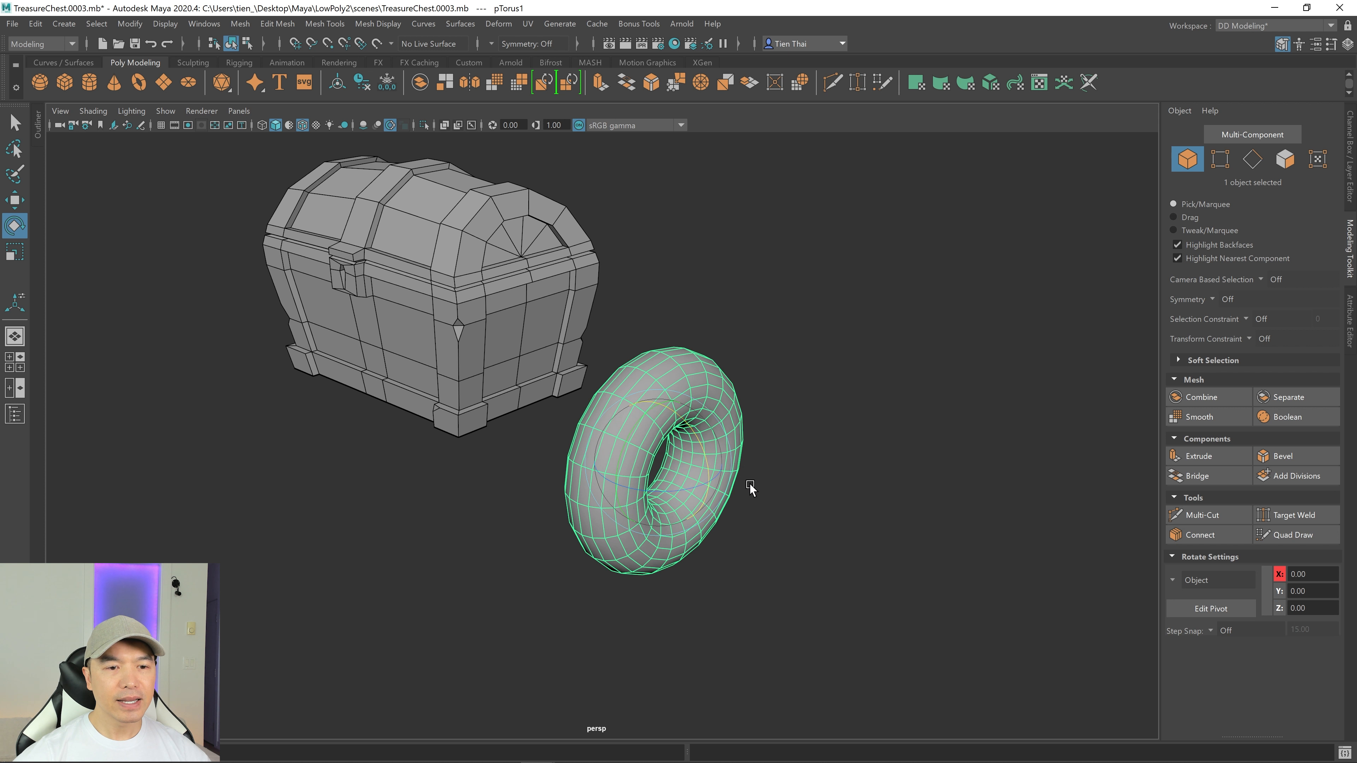
{"action": "left_click_drag", "start_coordinate": [749, 485], "coordinate": [769, 491], "text": "alt"}
Step: Move the torus up and against the chest's end, to about Y 1.75 and Z -2.64
{"action": "key", "text": "w"}
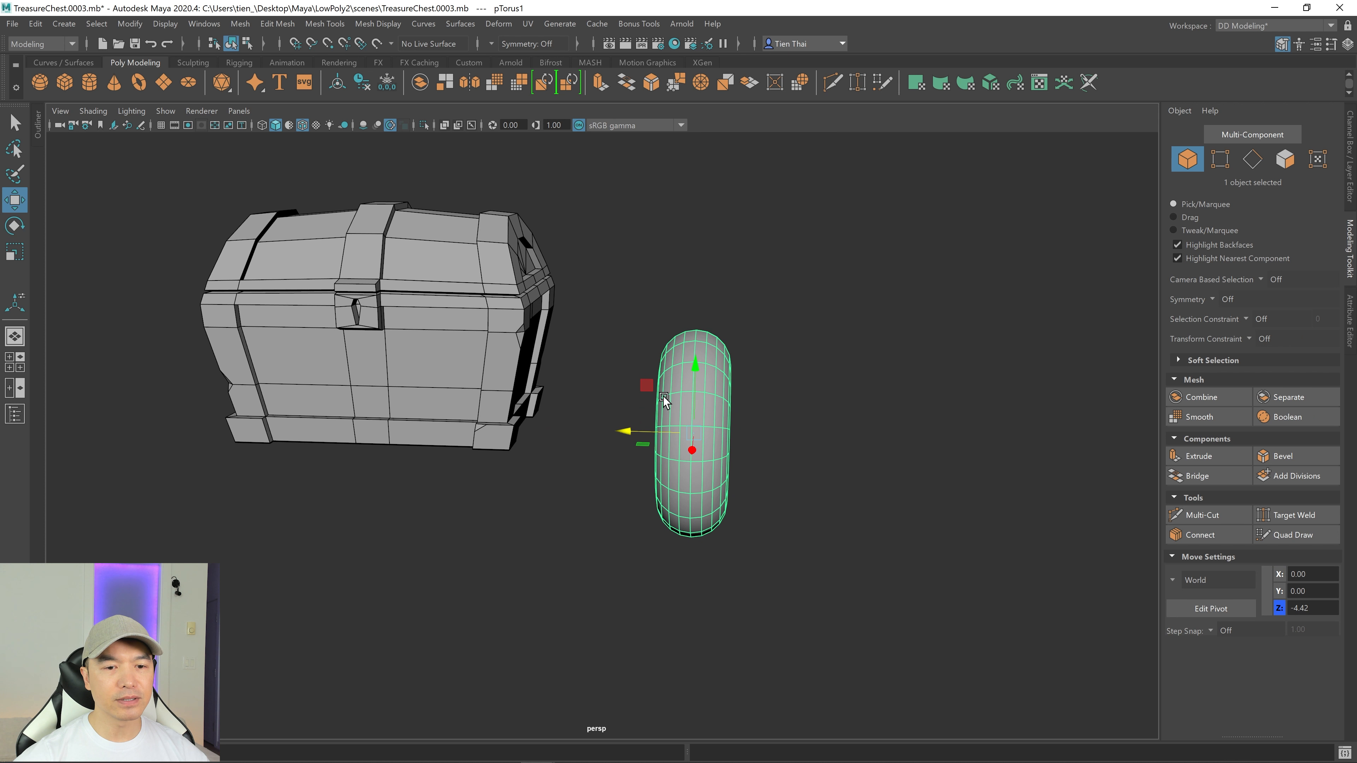
{"action": "left_click_drag", "start_coordinate": [646, 385], "coordinate": [530, 266]}
{"action": "left_click_drag", "start_coordinate": [763, 388], "coordinate": [740, 422], "text": "alt"}
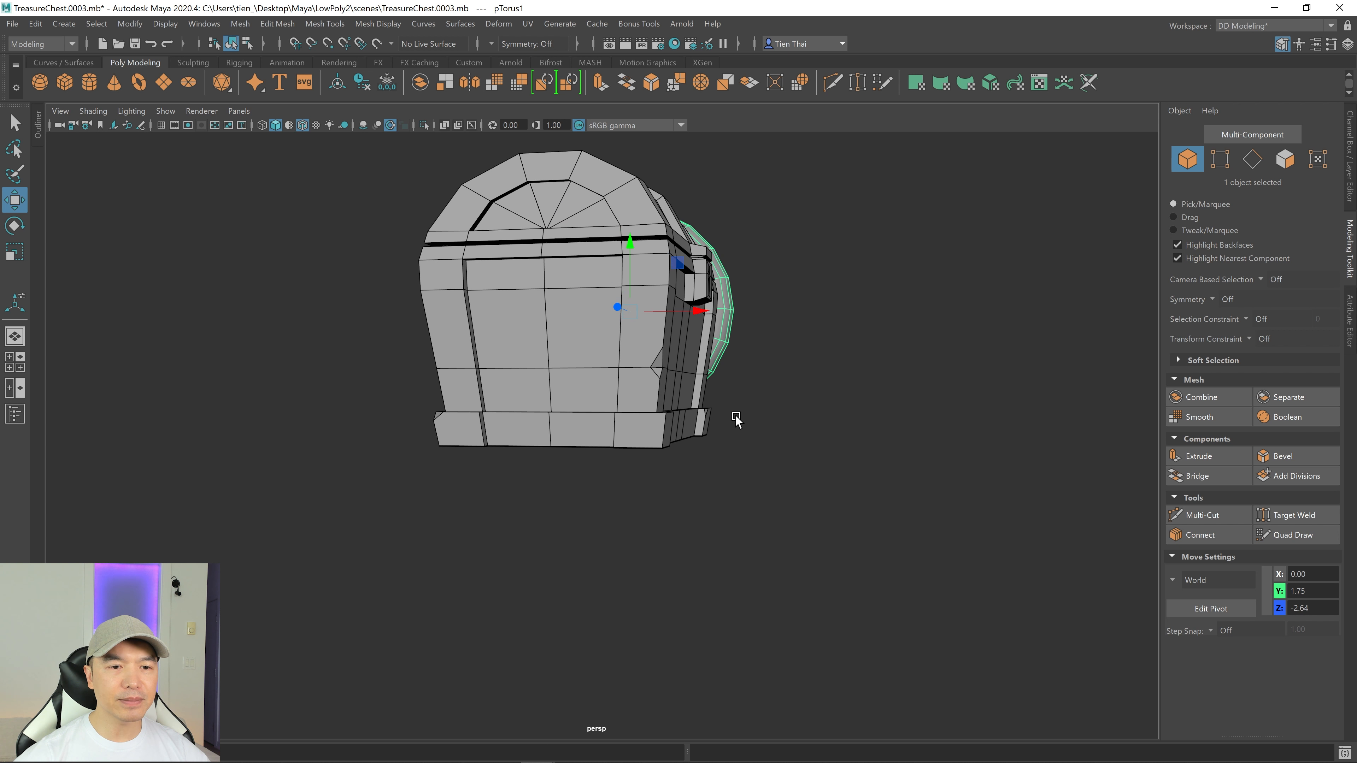
{"action": "left_click_drag", "start_coordinate": [629, 347], "coordinate": [658, 363], "text": "alt"}
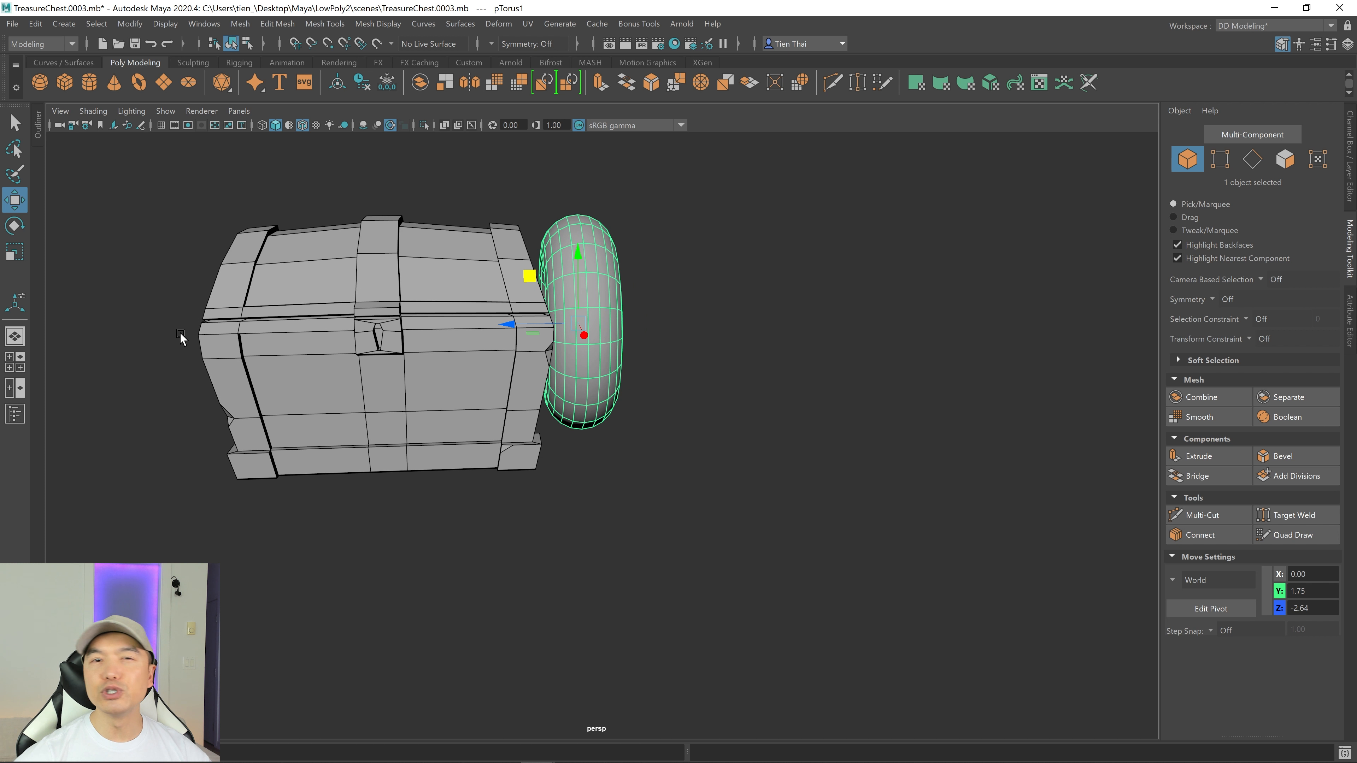
{"action": "left_click_drag", "start_coordinate": [672, 404], "coordinate": [597, 439], "text": "alt"}
{"action": "right_click_drag", "start_coordinate": [597, 440], "coordinate": [904, 542], "text": "alt"}
{"action": "left_click_drag", "start_coordinate": [903, 542], "coordinate": [879, 548], "text": "alt"}
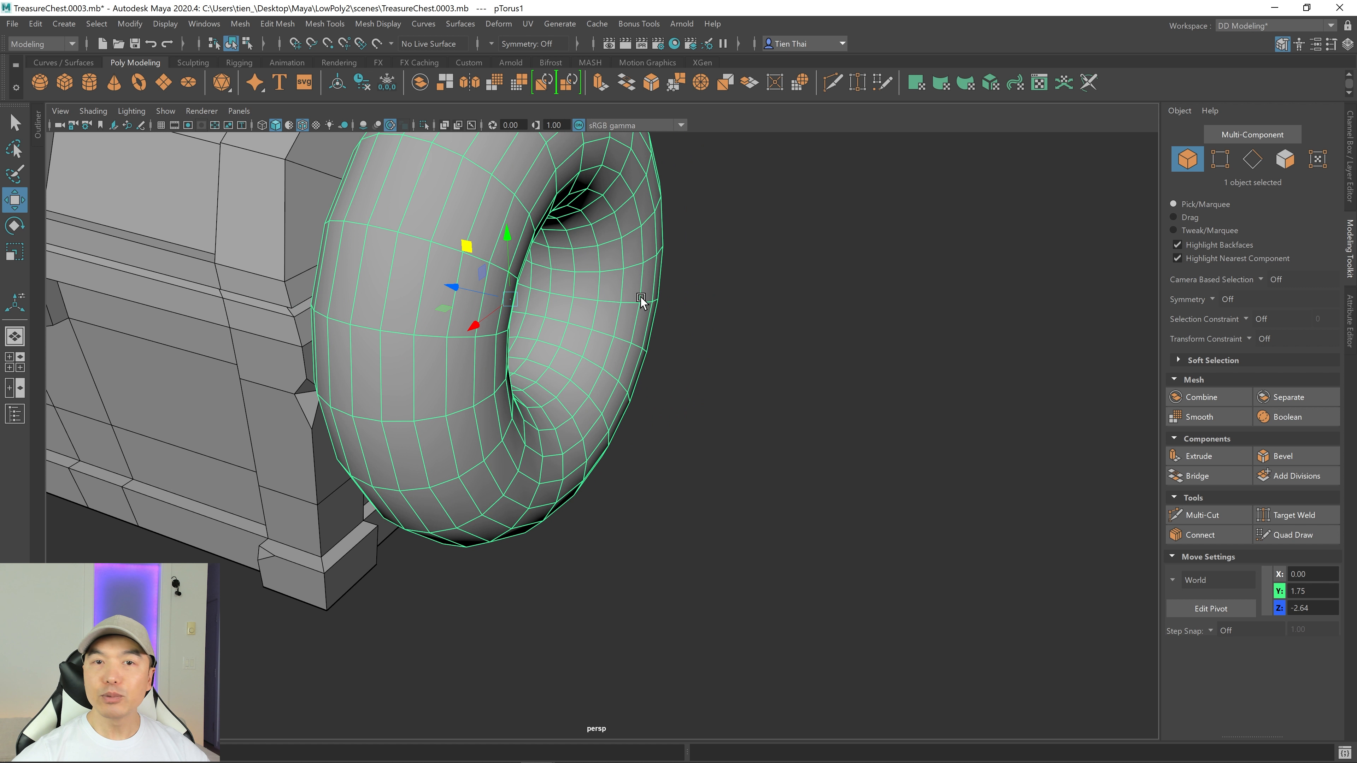
Step: Reduce the torus to 6 axis subdivisions and 8 height subdivisions
{"action": "key", "text": "t"}
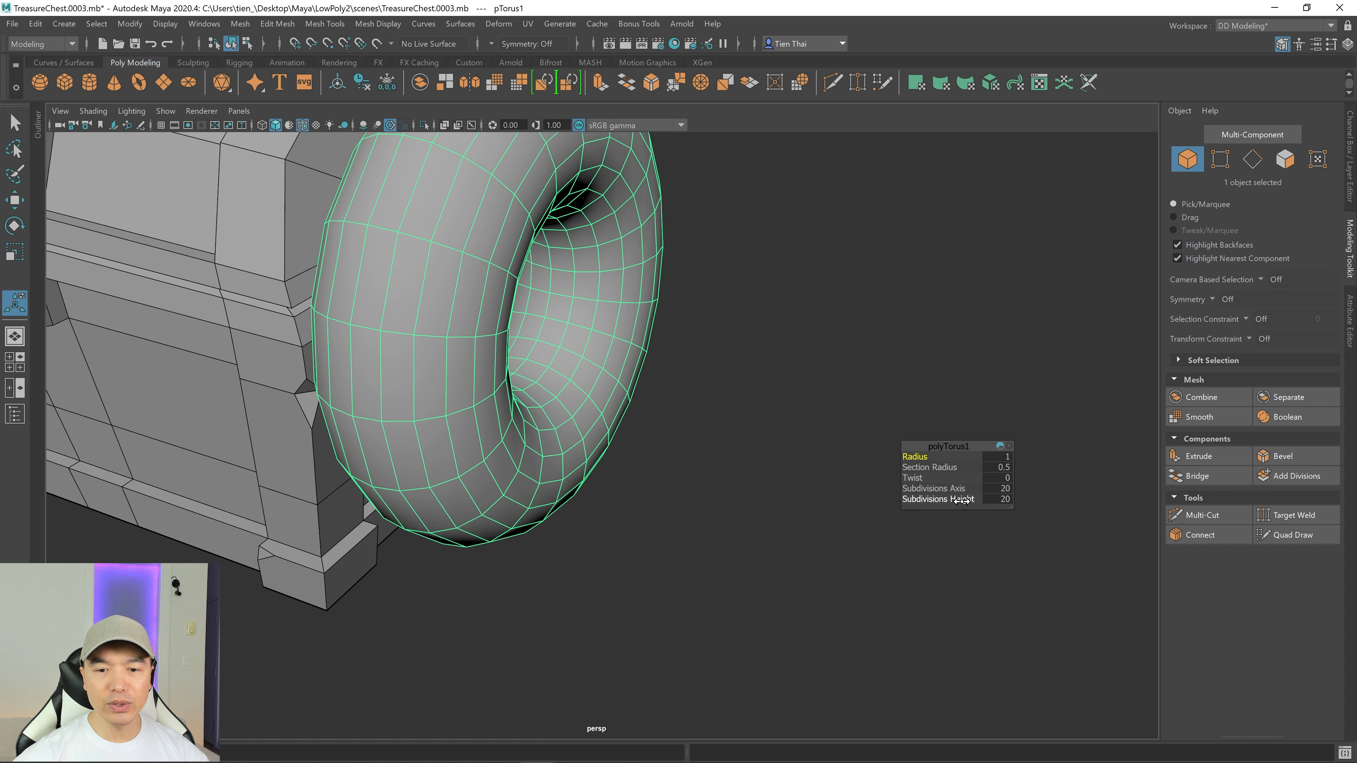
{"action": "left_click_drag", "start_coordinate": [952, 488], "coordinate": [902, 497]}
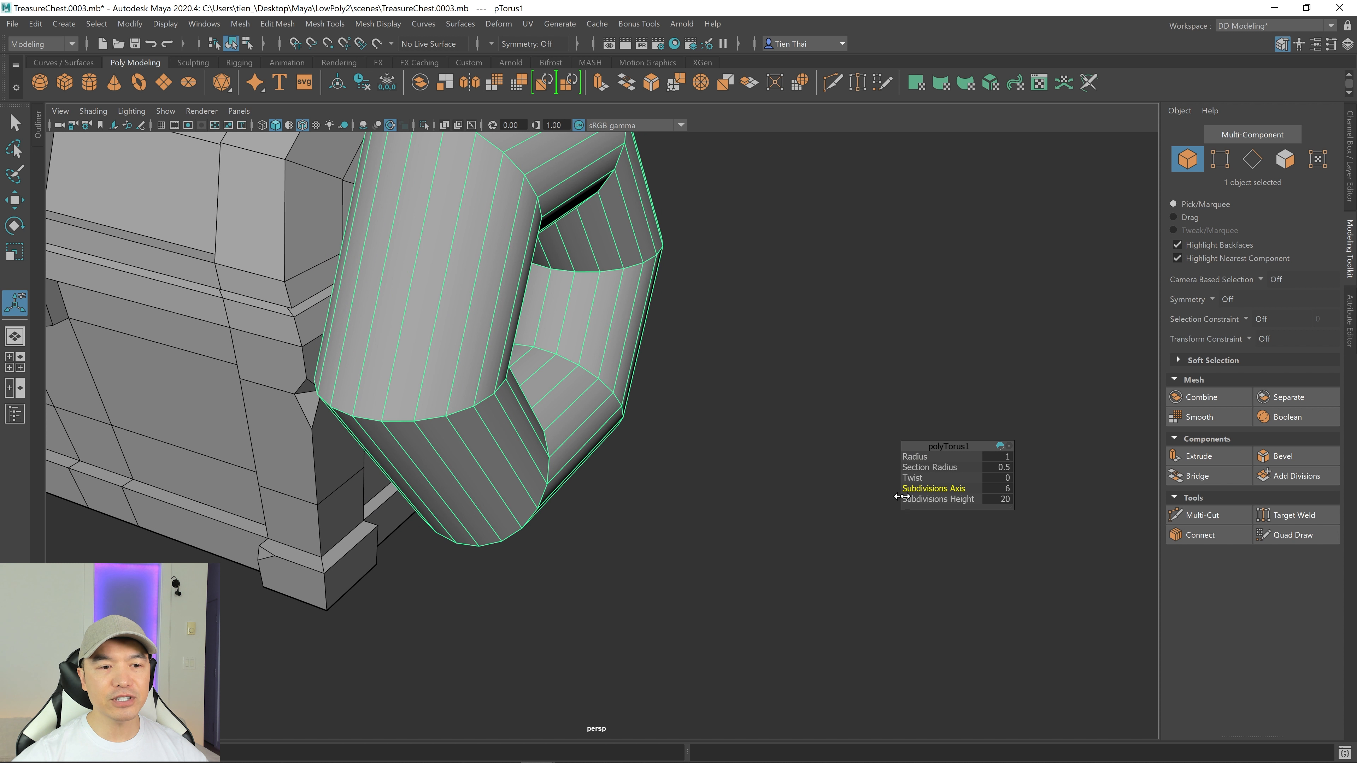
{"action": "left_click_drag", "start_coordinate": [855, 435], "coordinate": [738, 417], "text": "alt"}
{"action": "left_click_drag", "start_coordinate": [783, 362], "coordinate": [911, 433], "text": "alt"}
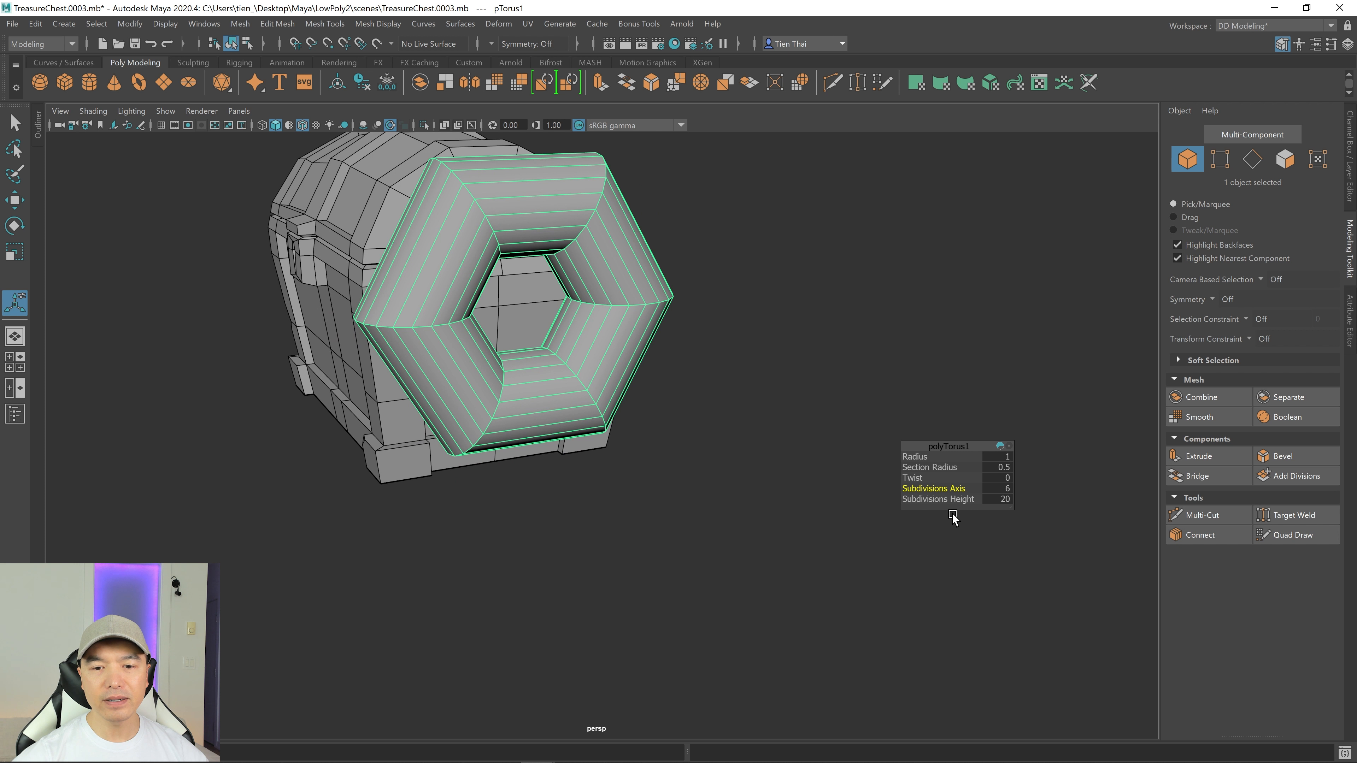
{"action": "left_click_drag", "start_coordinate": [943, 499], "coordinate": [729, 452]}
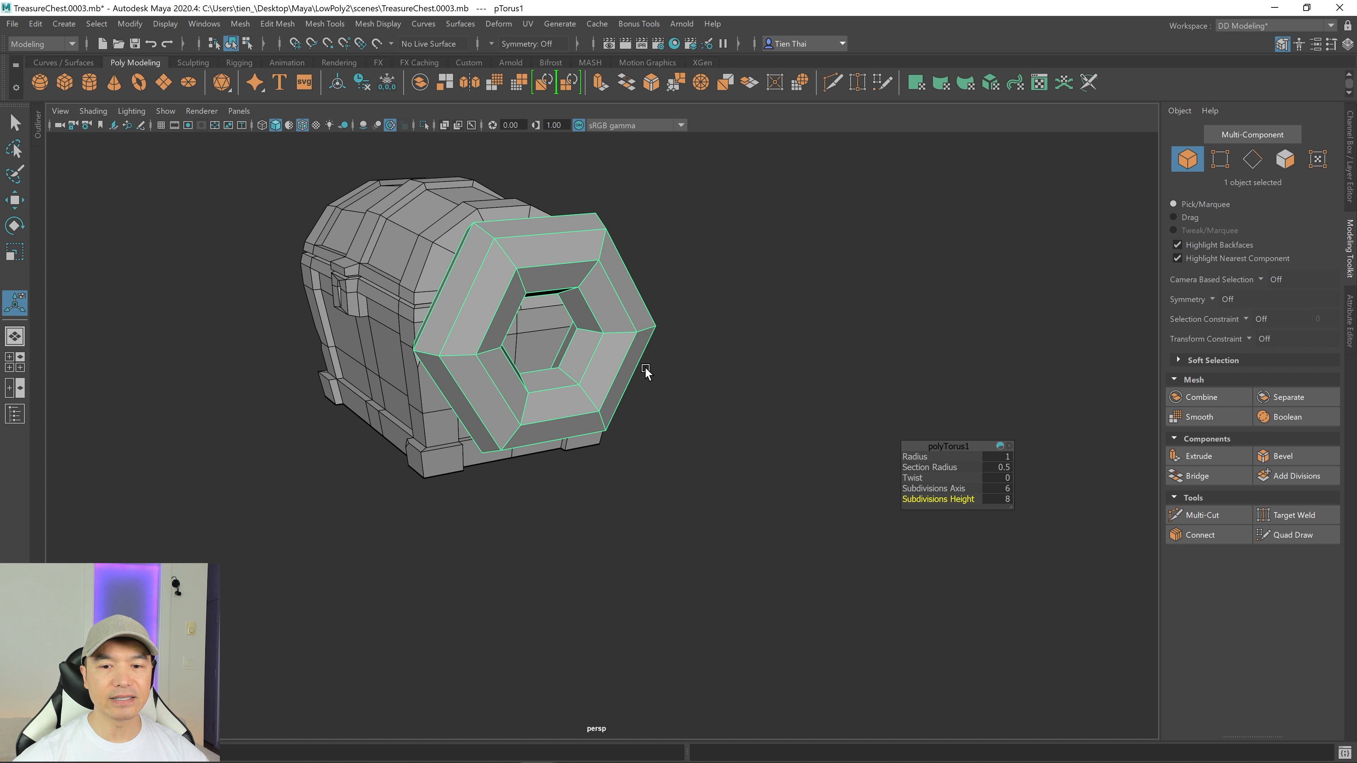
Step: Thin the torus by setting its section radius to about 0.167
{"action": "left_click_drag", "start_coordinate": [646, 370], "coordinate": [711, 379], "text": "alt"}
{"action": "right_click_drag", "start_coordinate": [684, 387], "coordinate": [894, 388], "text": "alt"}
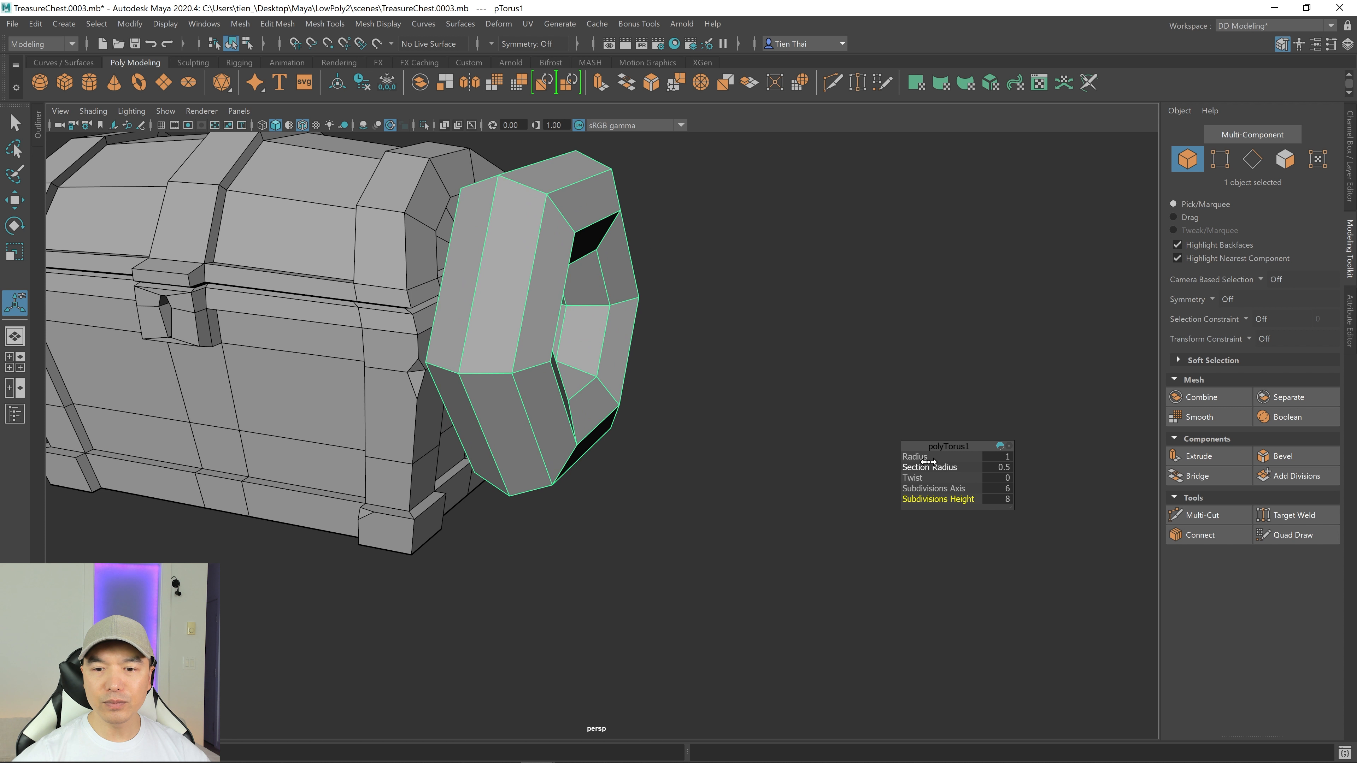
{"action": "left_click_drag", "start_coordinate": [937, 468], "coordinate": [736, 327]}
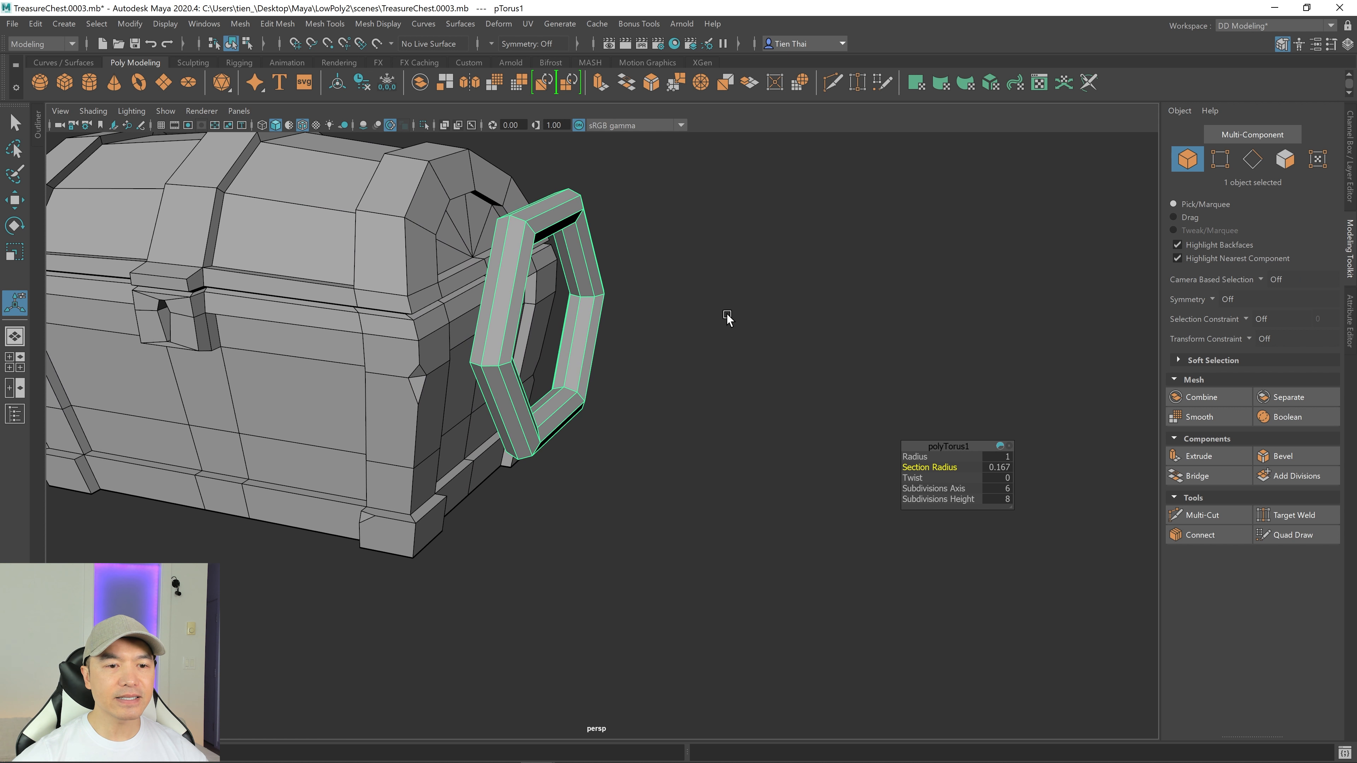
Step: Scale the ring uniformly to about 0.41 and move it against the chest's end, to about Y 1.41 and Z -2.14
{"action": "key", "text": "r"}
{"action": "middle_click_drag", "start_coordinate": [490, 358], "coordinate": [434, 378]}
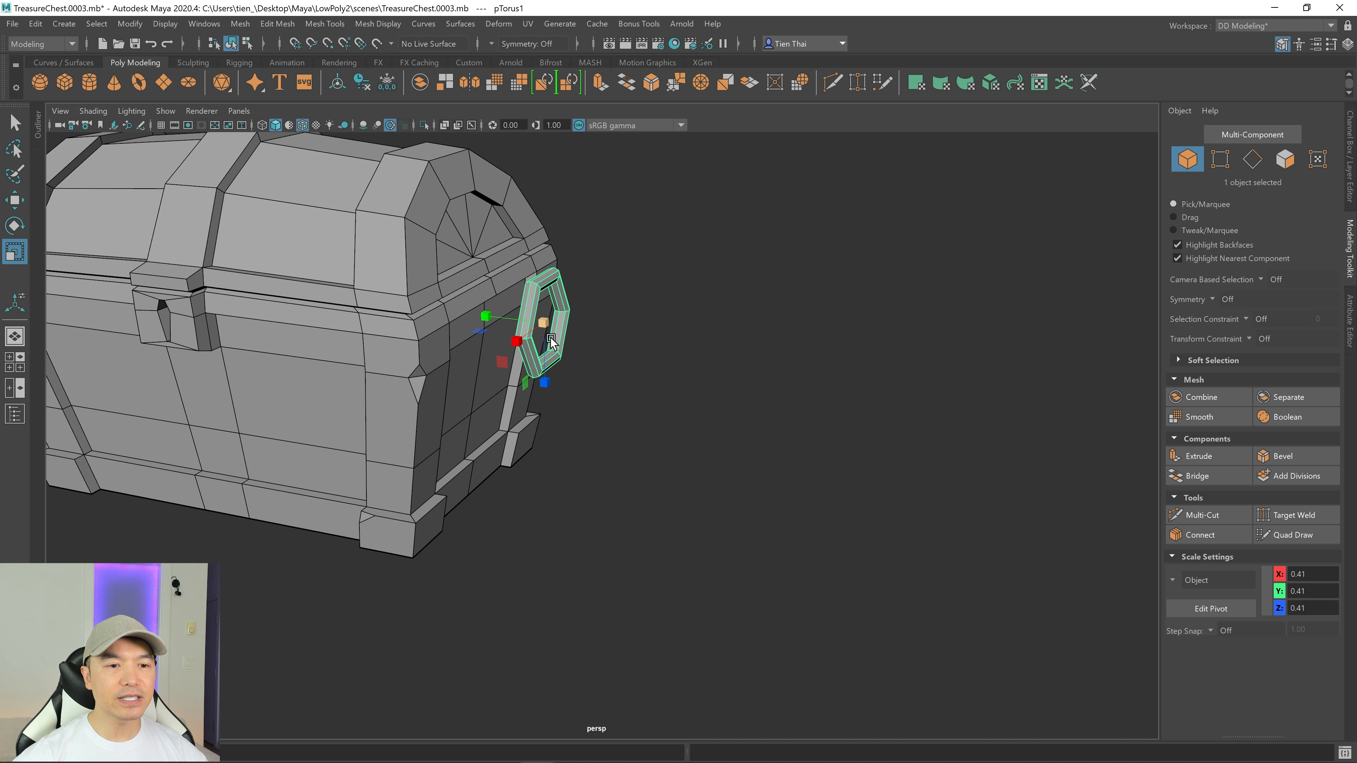
{"action": "key", "text": "w"}
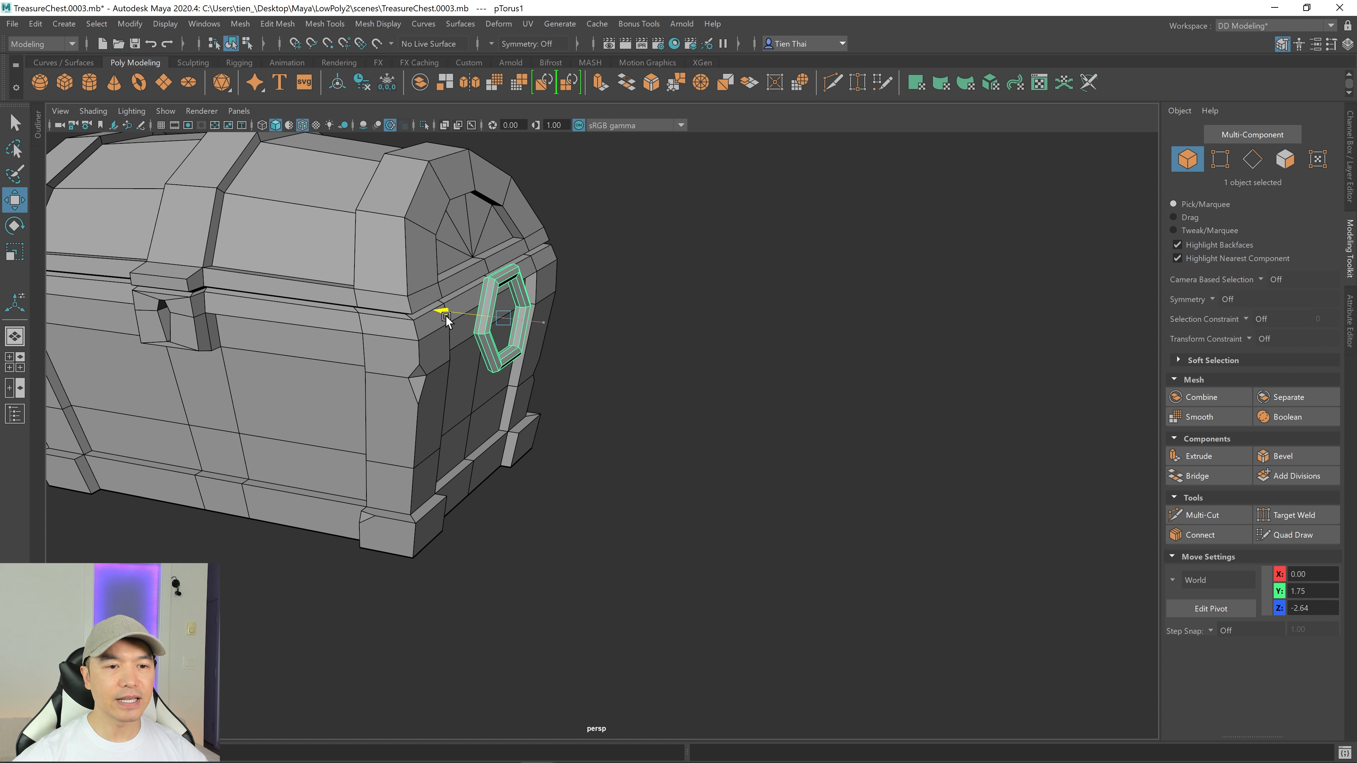
{"action": "left_click_drag", "start_coordinate": [434, 316], "coordinate": [433, 316]}
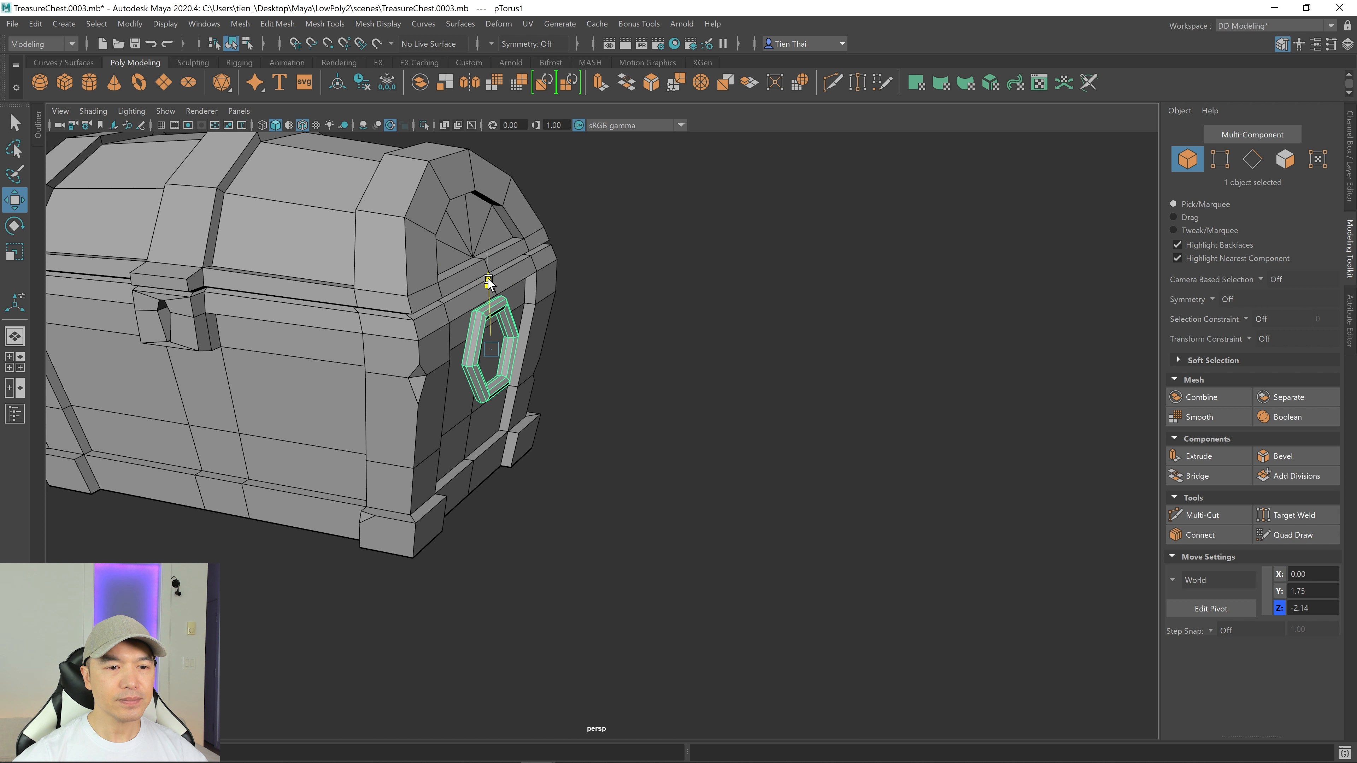
{"action": "left_click_drag", "start_coordinate": [714, 341], "coordinate": [645, 332], "text": "alt"}
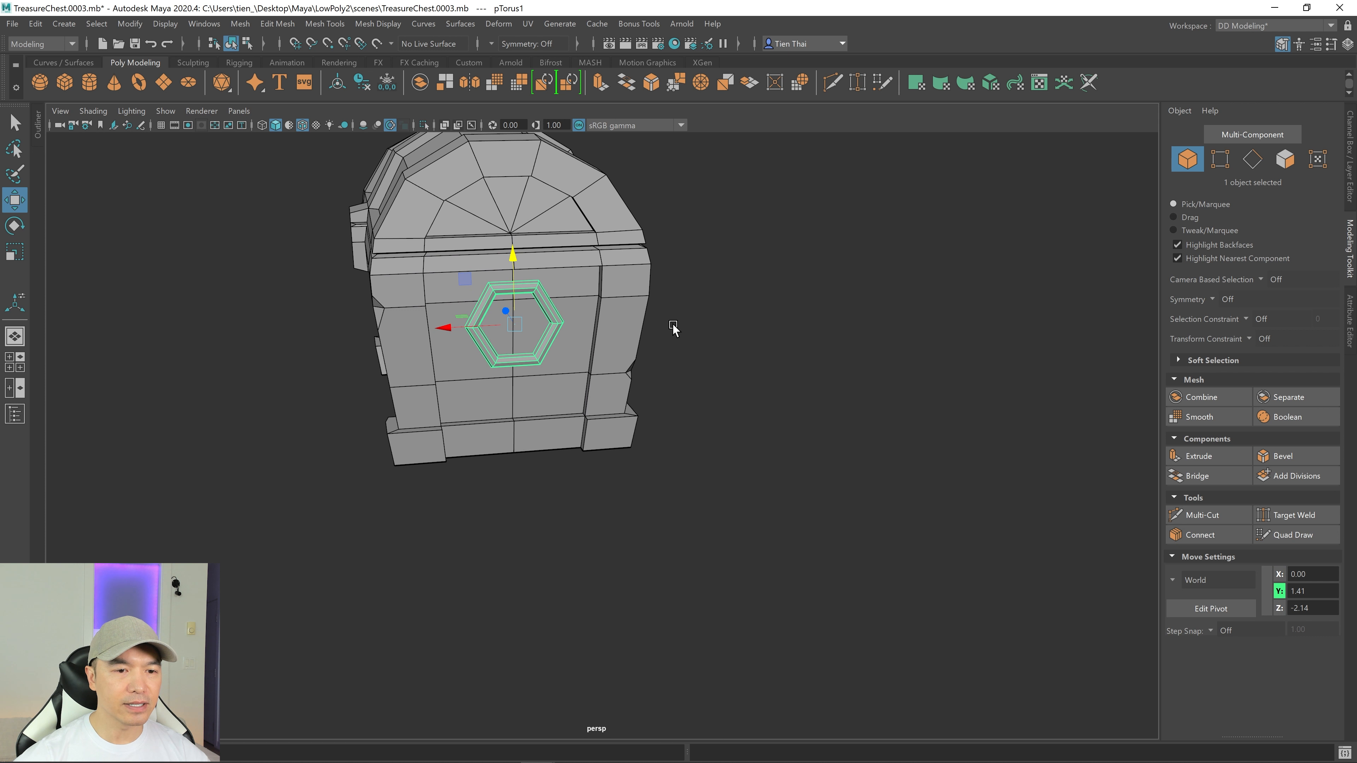
Step: Scale the ring down further to about 0.31 and reposition it to about Y 1.50 and Z -2.28
{"action": "right_click_drag", "start_coordinate": [673, 325], "coordinate": [901, 339], "text": "alt"}
{"action": "middle_click_drag", "start_coordinate": [841, 370], "coordinate": [1040, 527], "text": "alt"}
{"action": "key", "text": "r"}
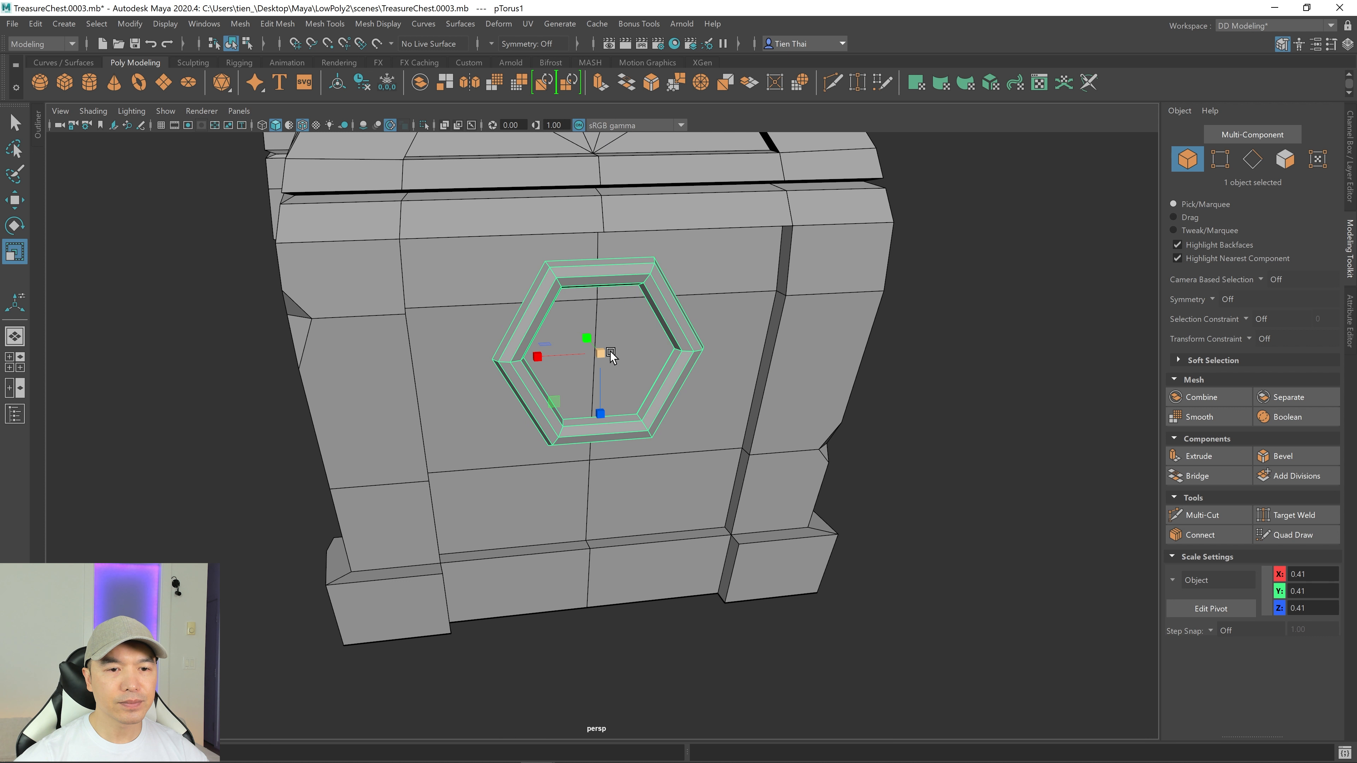
{"action": "left_click_drag", "start_coordinate": [611, 355], "coordinate": [740, 393]}
{"action": "key", "text": "w"}
{"action": "left_click_drag", "start_coordinate": [518, 301], "coordinate": [519, 278]}
{"action": "left_click_drag", "start_coordinate": [456, 348], "coordinate": [473, 321]}
{"action": "left_click_drag", "start_coordinate": [657, 275], "coordinate": [693, 306], "text": "alt"}
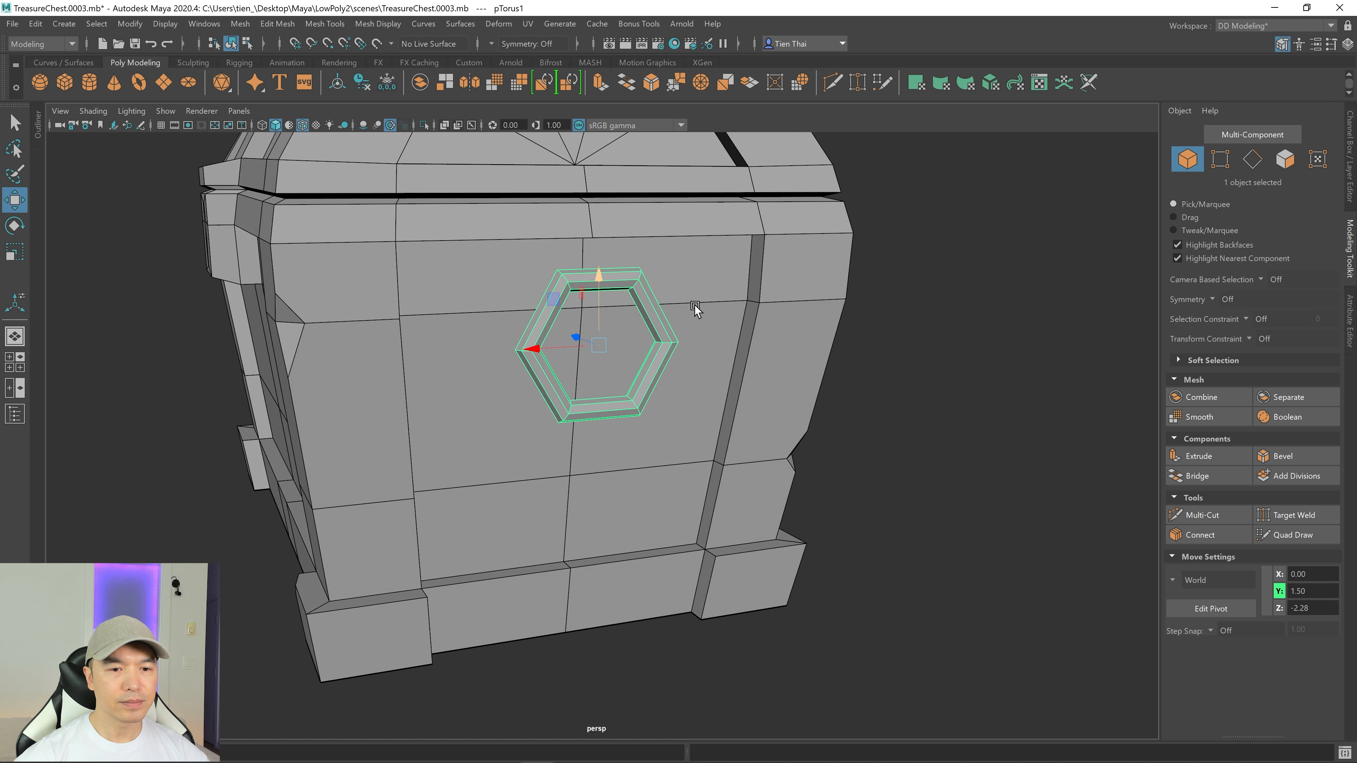
Step: Pull the ring away from the chest's end along Z to about -2.82
{"action": "key", "text": "r"}
{"action": "left_click_drag", "start_coordinate": [661, 364], "coordinate": [615, 373], "text": "alt"}
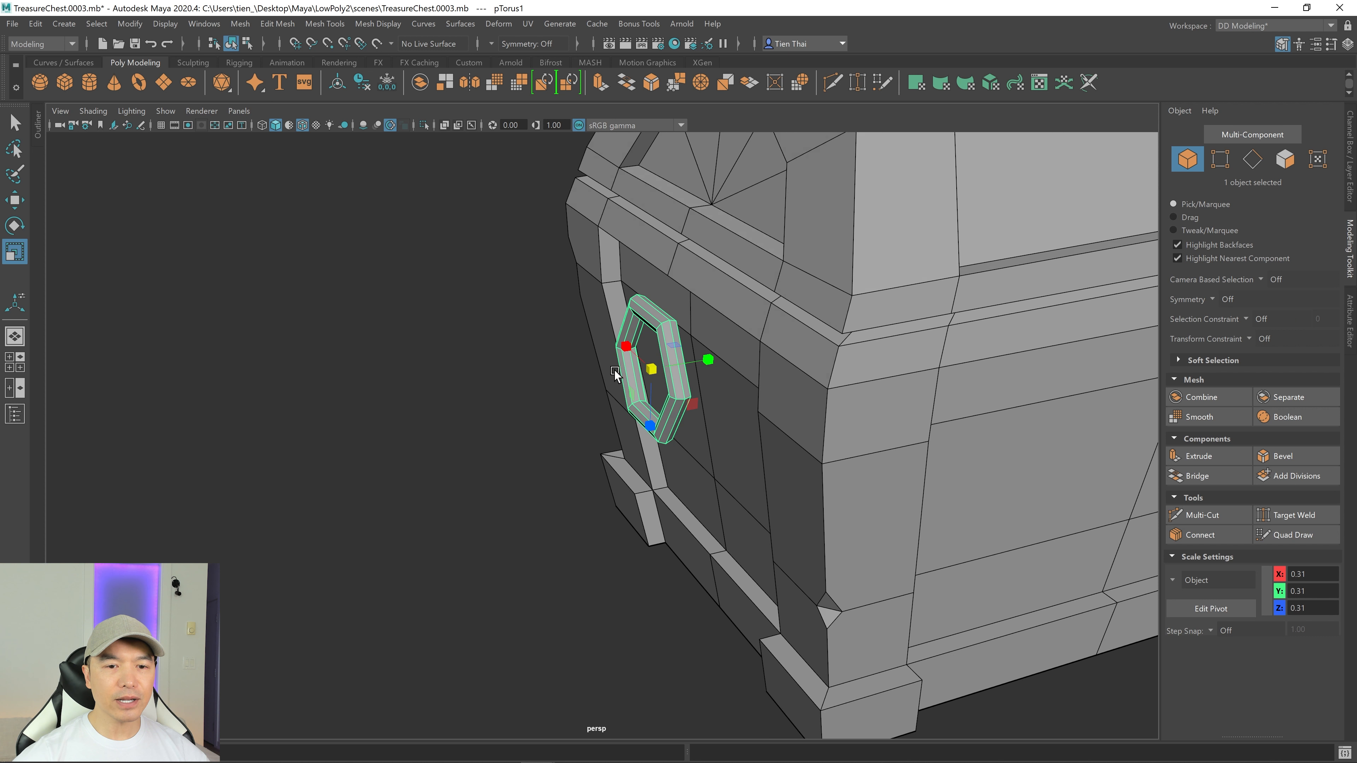
{"action": "key", "text": "w"}
{"action": "left_click_drag", "start_coordinate": [711, 355], "coordinate": [597, 378]}
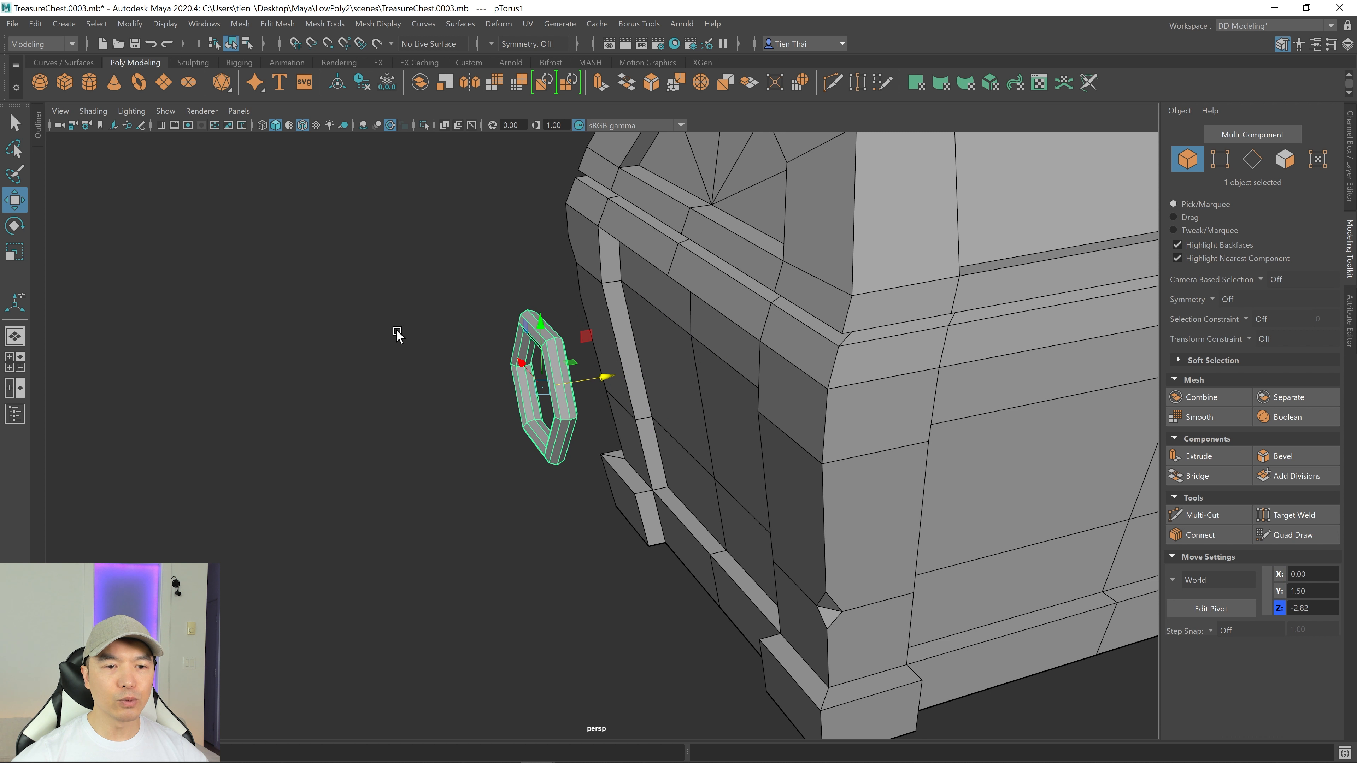
{"action": "left_click_drag", "start_coordinate": [492, 411], "coordinate": [510, 434], "text": "alt"}
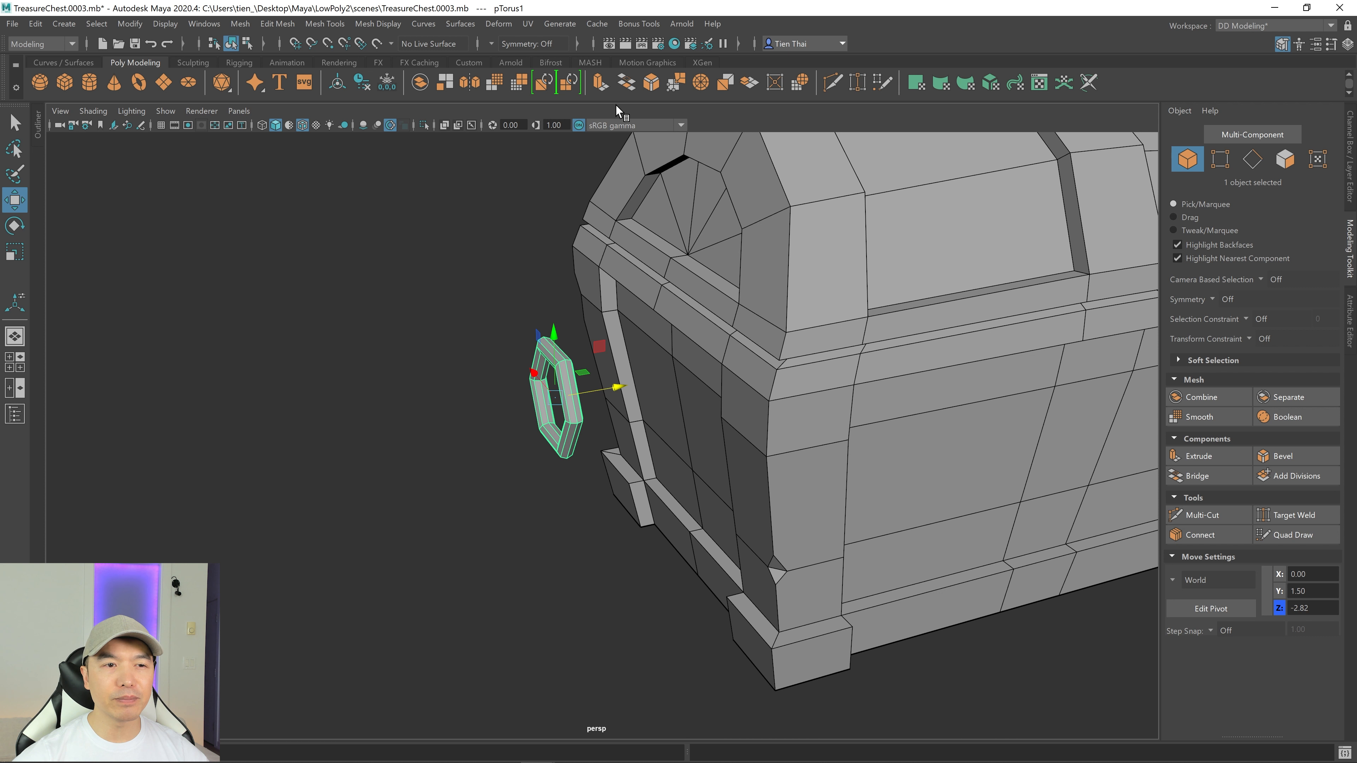
Step: Isolate the ring in the viewport and freeze its translation, rotation and scale
{"action": "left_click", "coordinate": [424, 126]}
{"action": "left_click_drag", "start_coordinate": [685, 353], "coordinate": [718, 351], "text": "alt"}
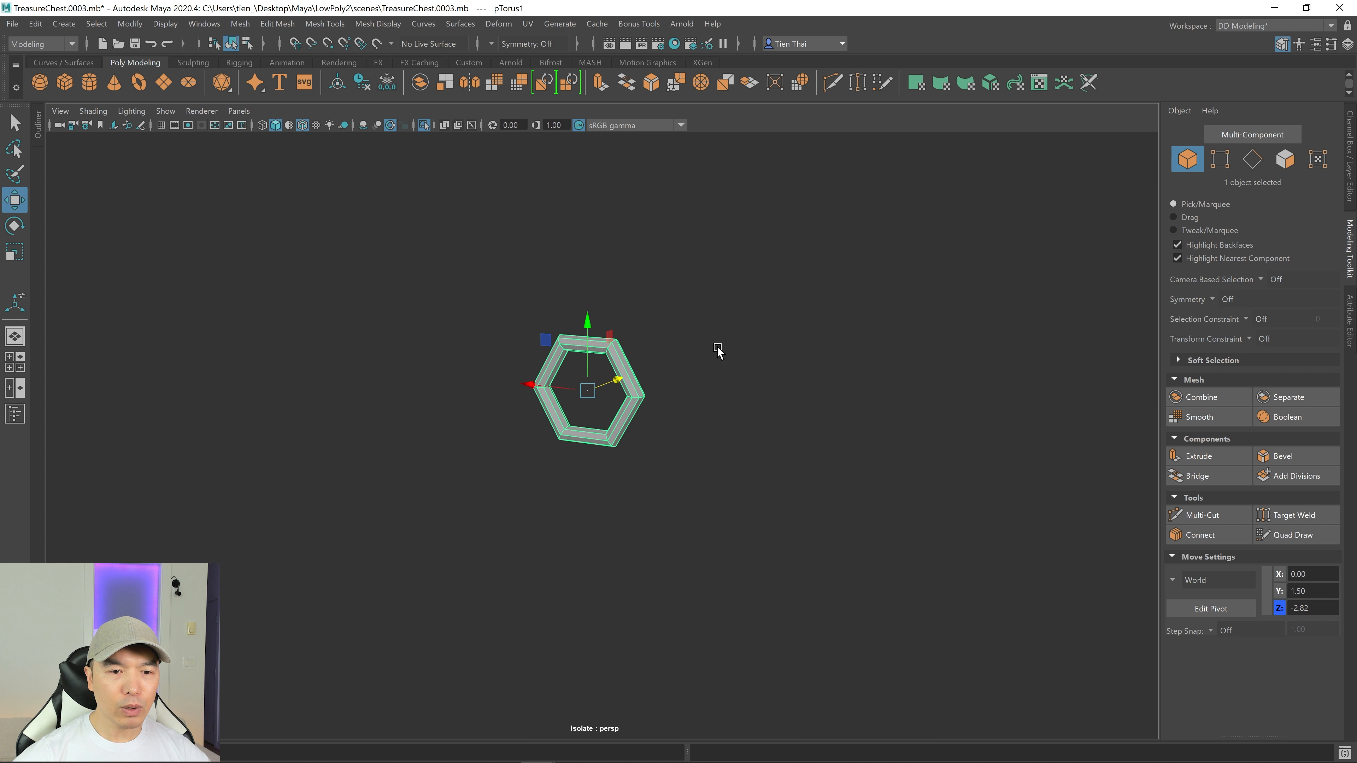
{"action": "right_click_drag", "start_coordinate": [718, 350], "coordinate": [864, 370], "text": "alt"}
{"action": "left_click", "coordinate": [1350, 161]}
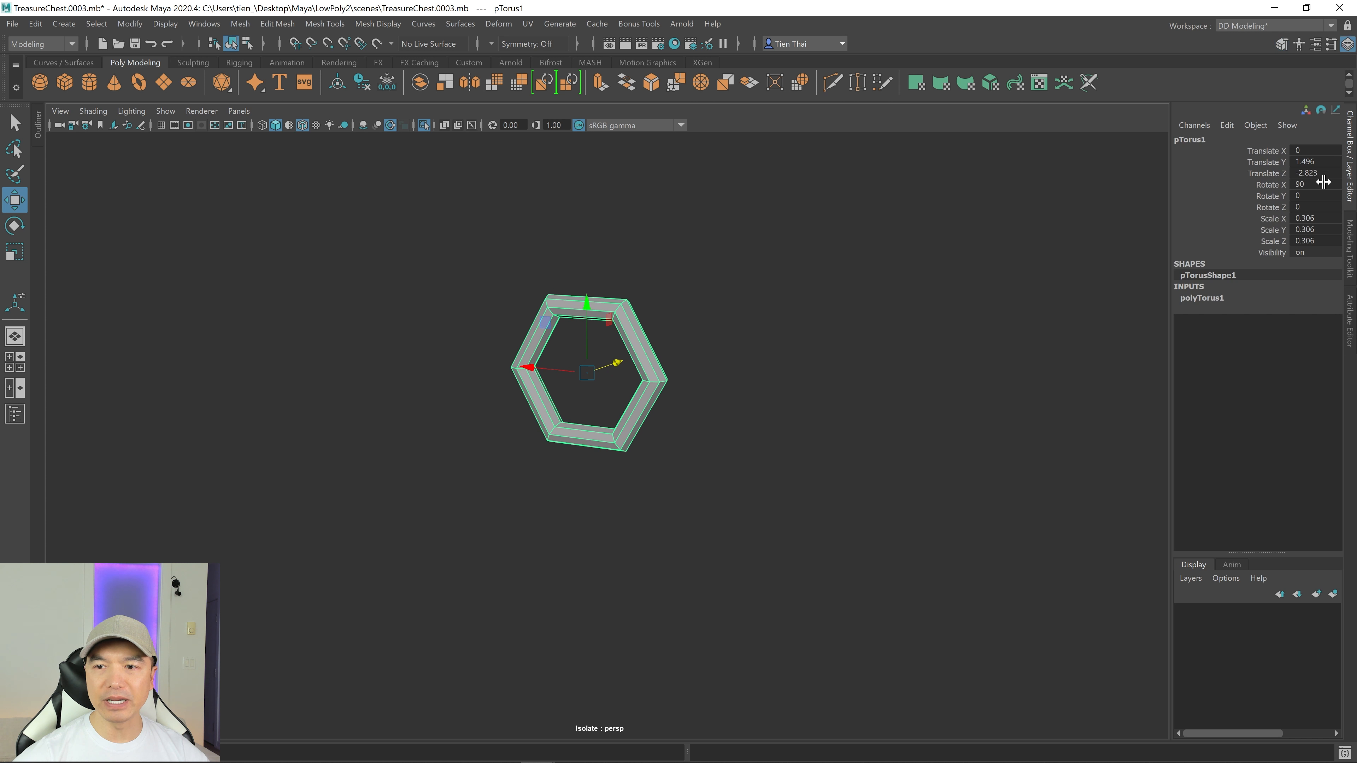
{"action": "left_click", "coordinate": [387, 83]}
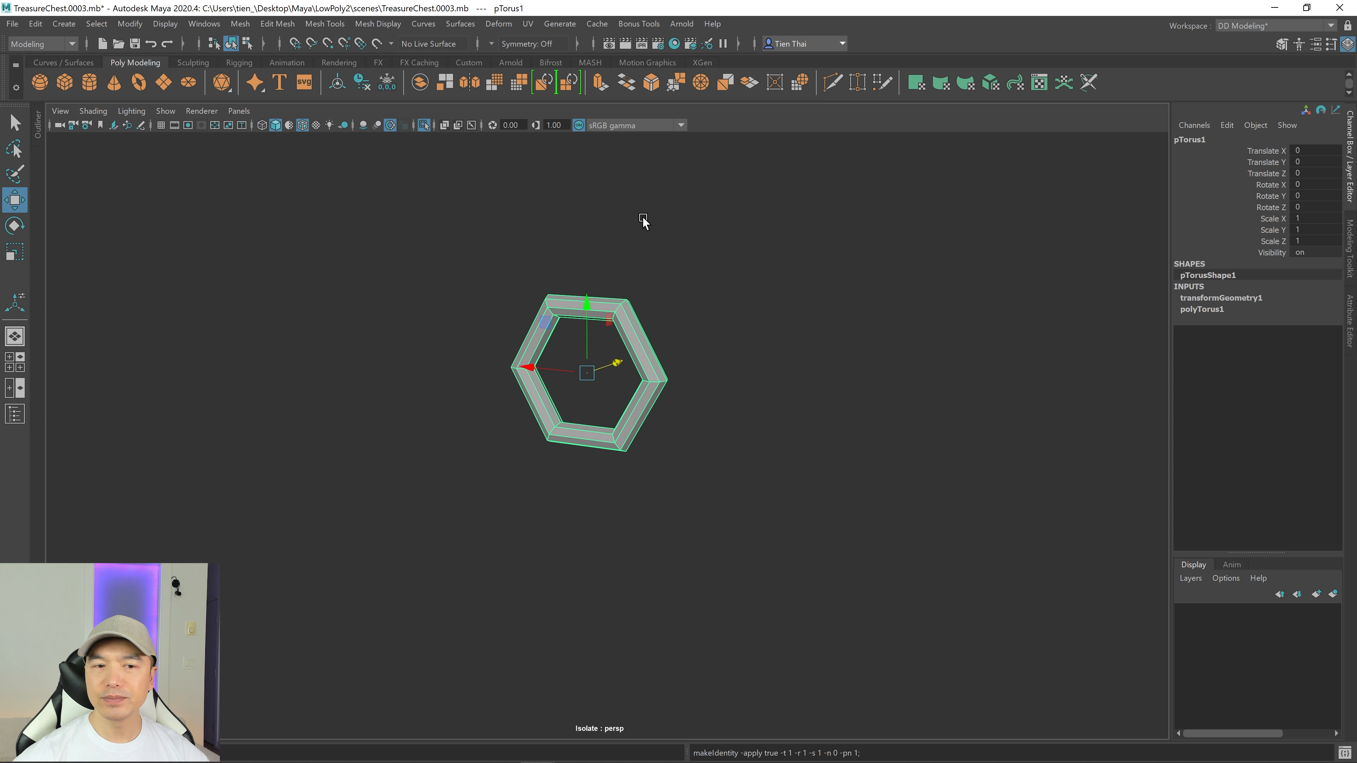
{"action": "mouse_move", "coordinate": [711, 339]}
{"action": "left_mouse_down", "text": "alt"}
{"action": "mouse_move", "coordinate": [681, 353]}
{"action": "mouse_move", "coordinate": [703, 355]}
{"action": "left_mouse_up", "text": "alt"}
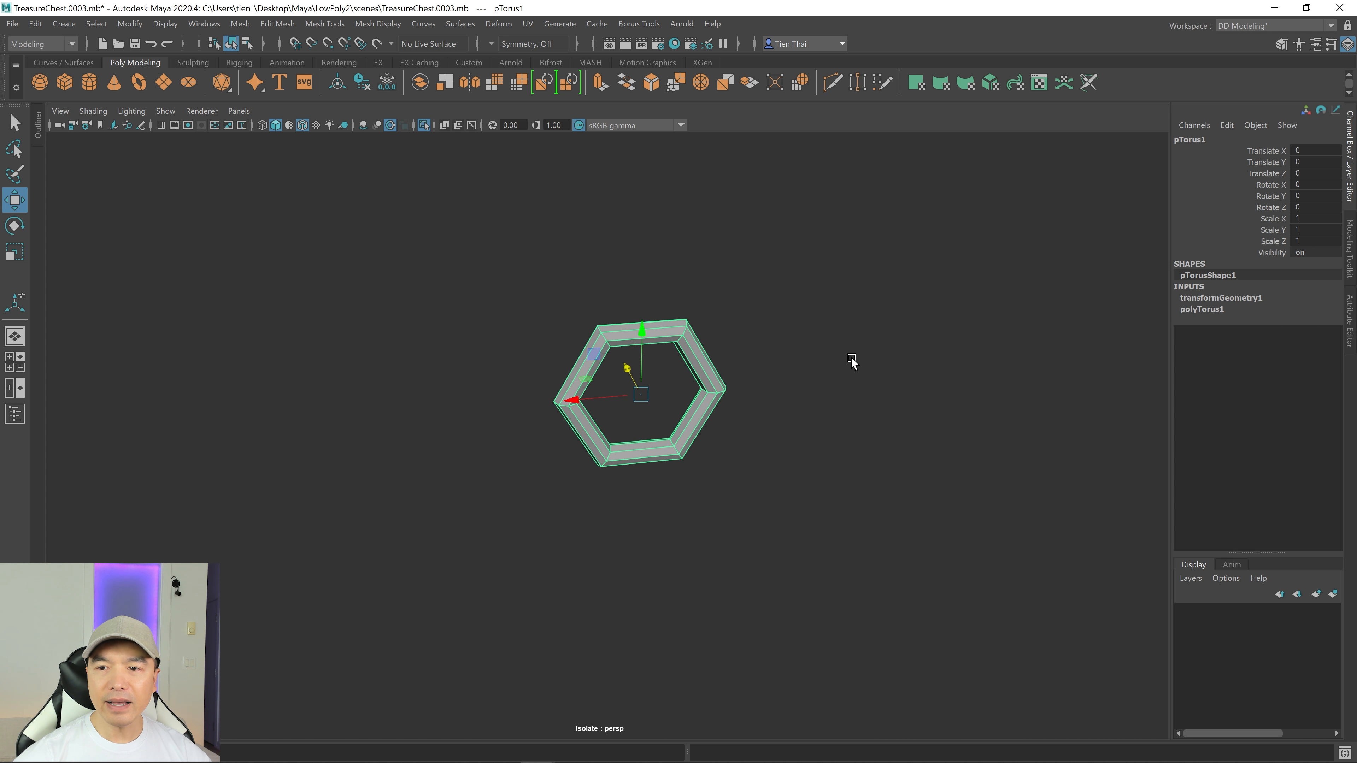
{"action": "middle_click_drag", "start_coordinate": [848, 353], "coordinate": [759, 332], "text": "alt"}
Step: Cut an edge loop around the middle of the ring's top segment with Multi-Cut
{"action": "left_click", "coordinate": [1350, 250]}
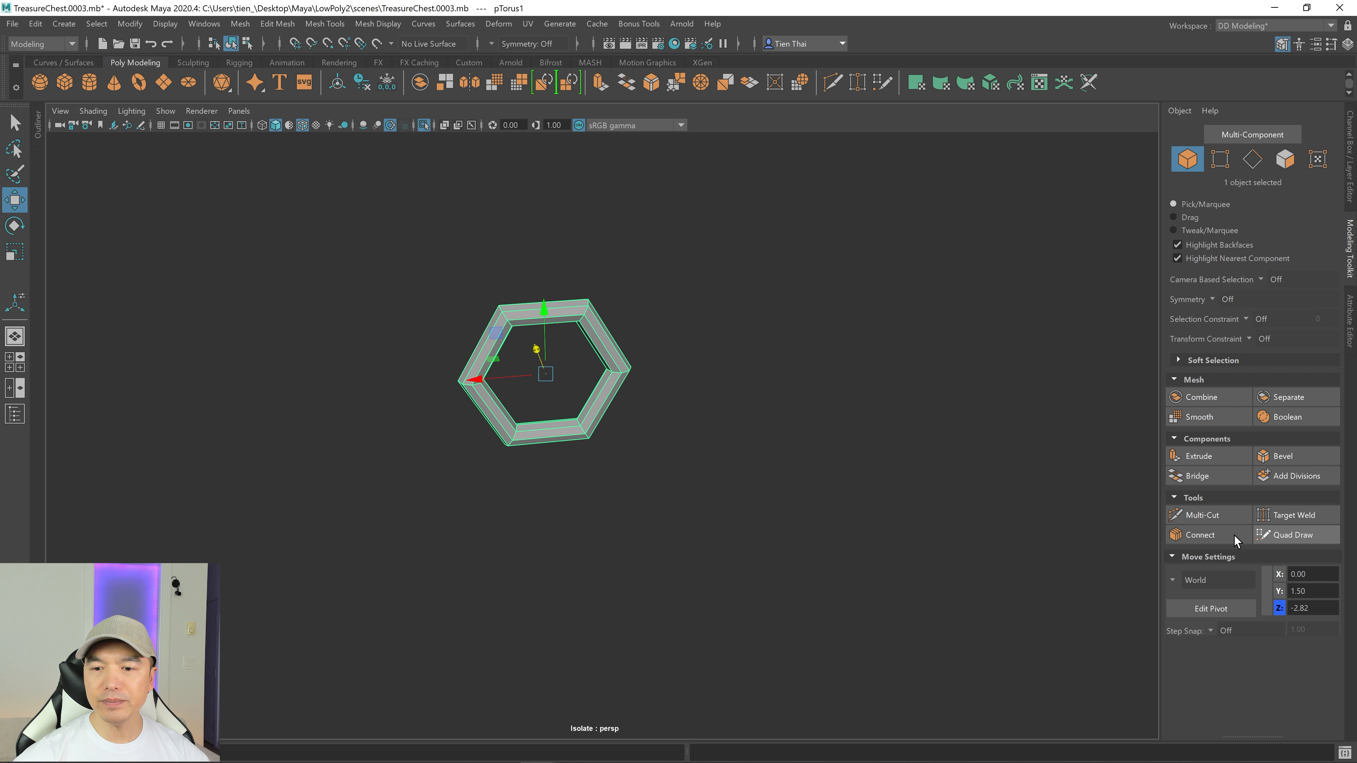
{"action": "left_click", "coordinate": [1187, 515]}
{"action": "right_click_drag", "start_coordinate": [660, 312], "coordinate": [884, 337], "text": "alt"}
{"action": "middle_click_drag", "start_coordinate": [884, 337], "coordinate": [953, 427], "text": "alt"}
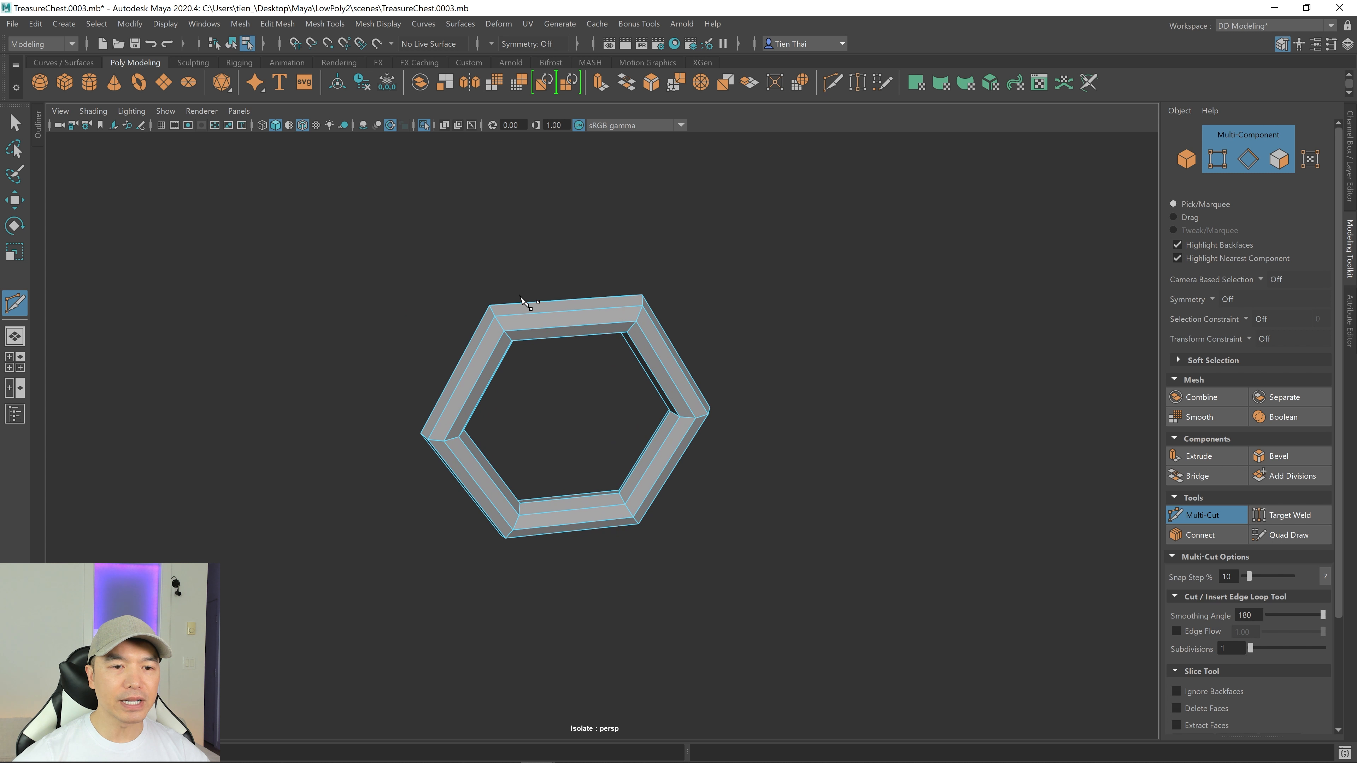
{"action": "left_click_drag", "start_coordinate": [577, 340], "coordinate": [555, 334], "text": "alt"}
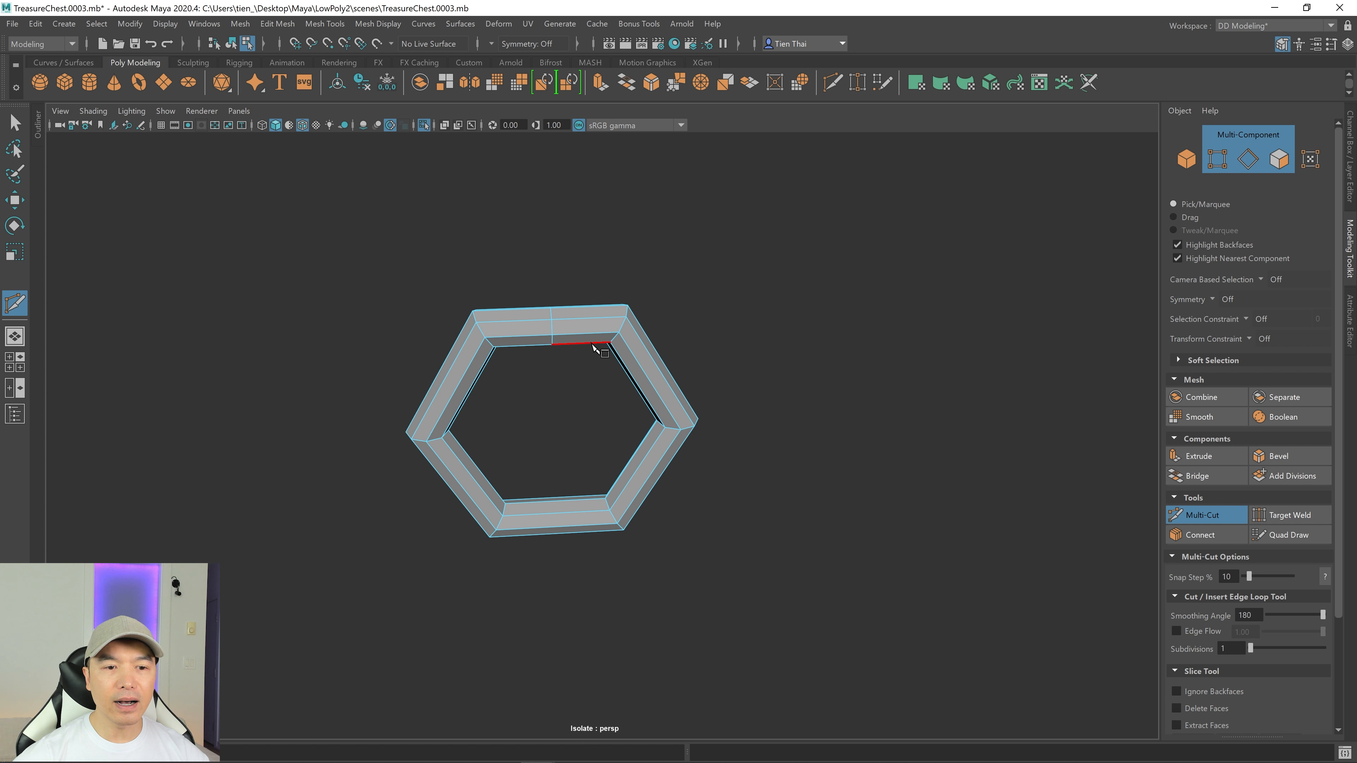
Step: Bevel the ring's new middle edge loop with a fraction of about 0.784
{"action": "key", "text": "q"}
{"action": "right_click_drag", "start_coordinate": [571, 289], "coordinate": [569, 231]}
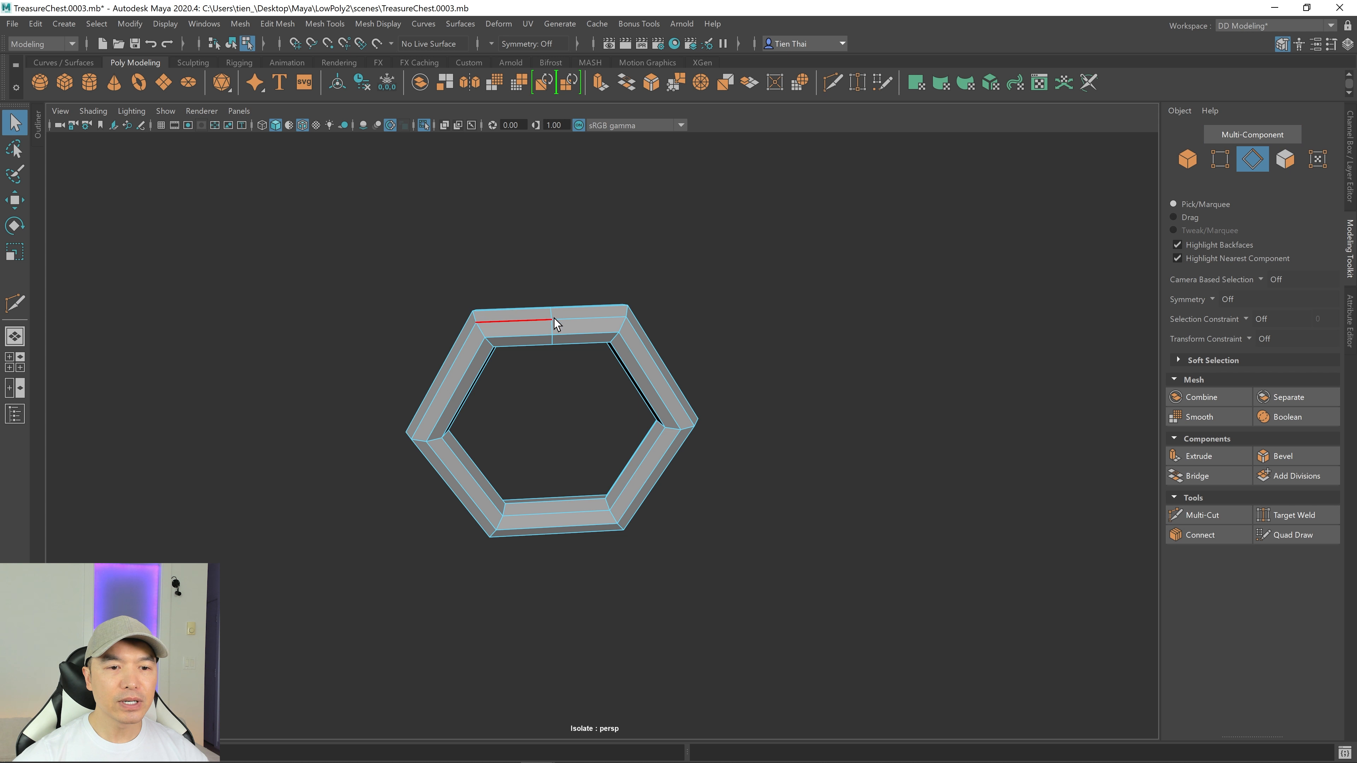
{"action": "double_click", "coordinate": [553, 327]}
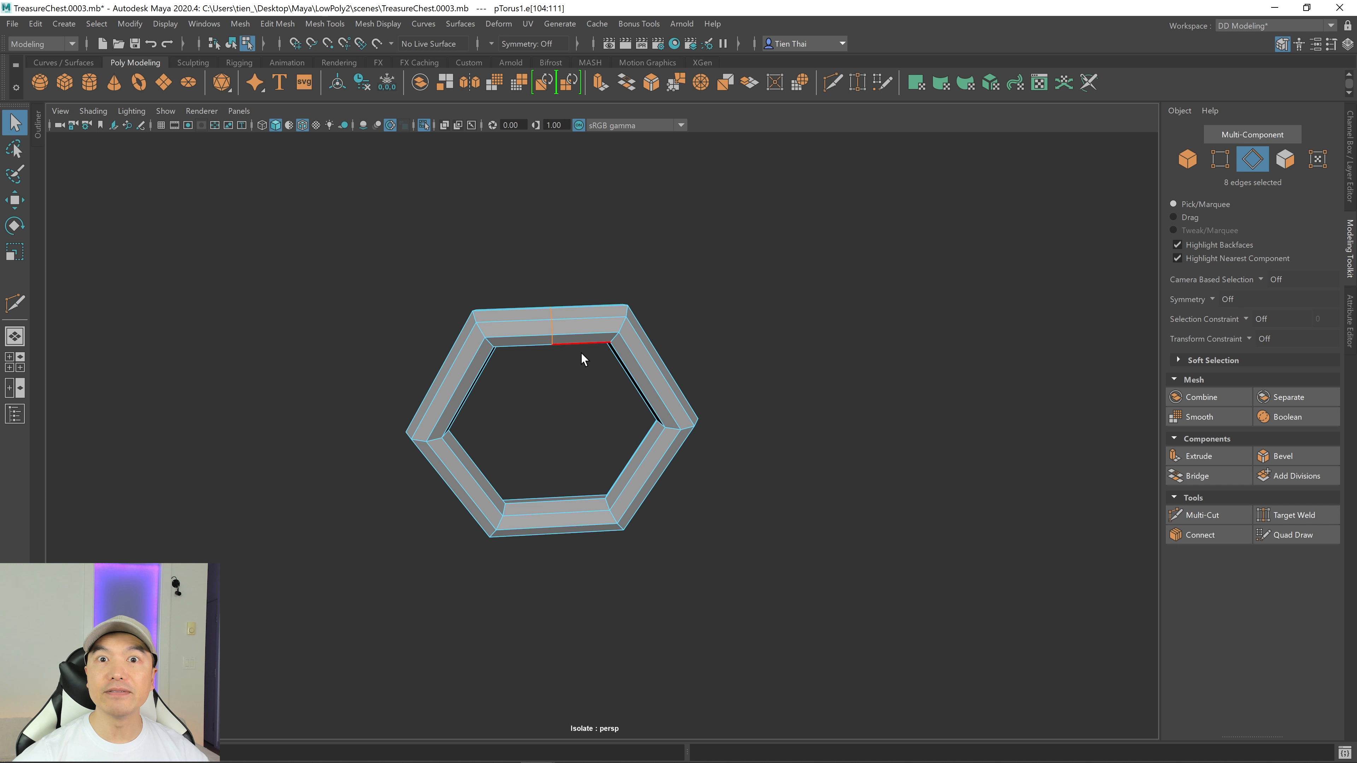
{"action": "left_click", "coordinate": [1282, 456]}
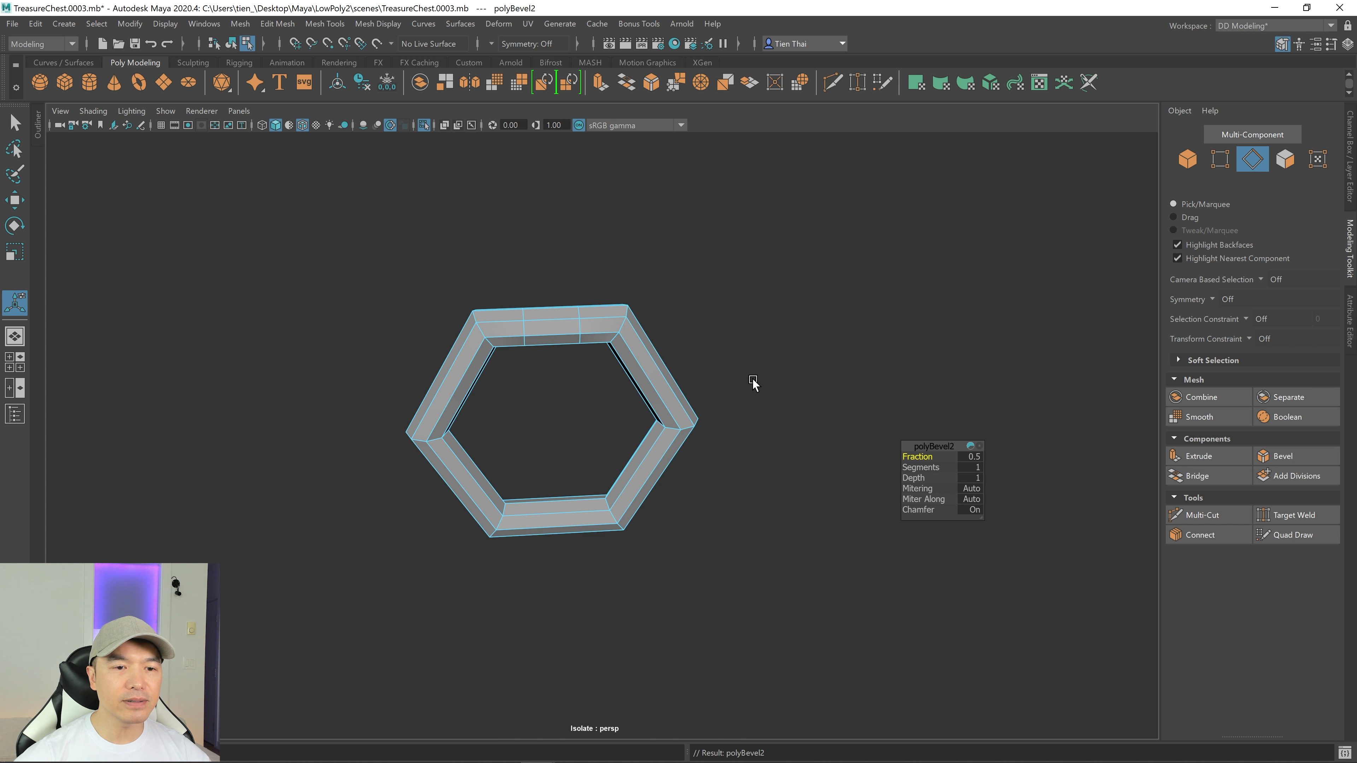
{"action": "scroll", "coordinate": [899, 404], "scroll_direction": "up", "scroll_amount": 3}
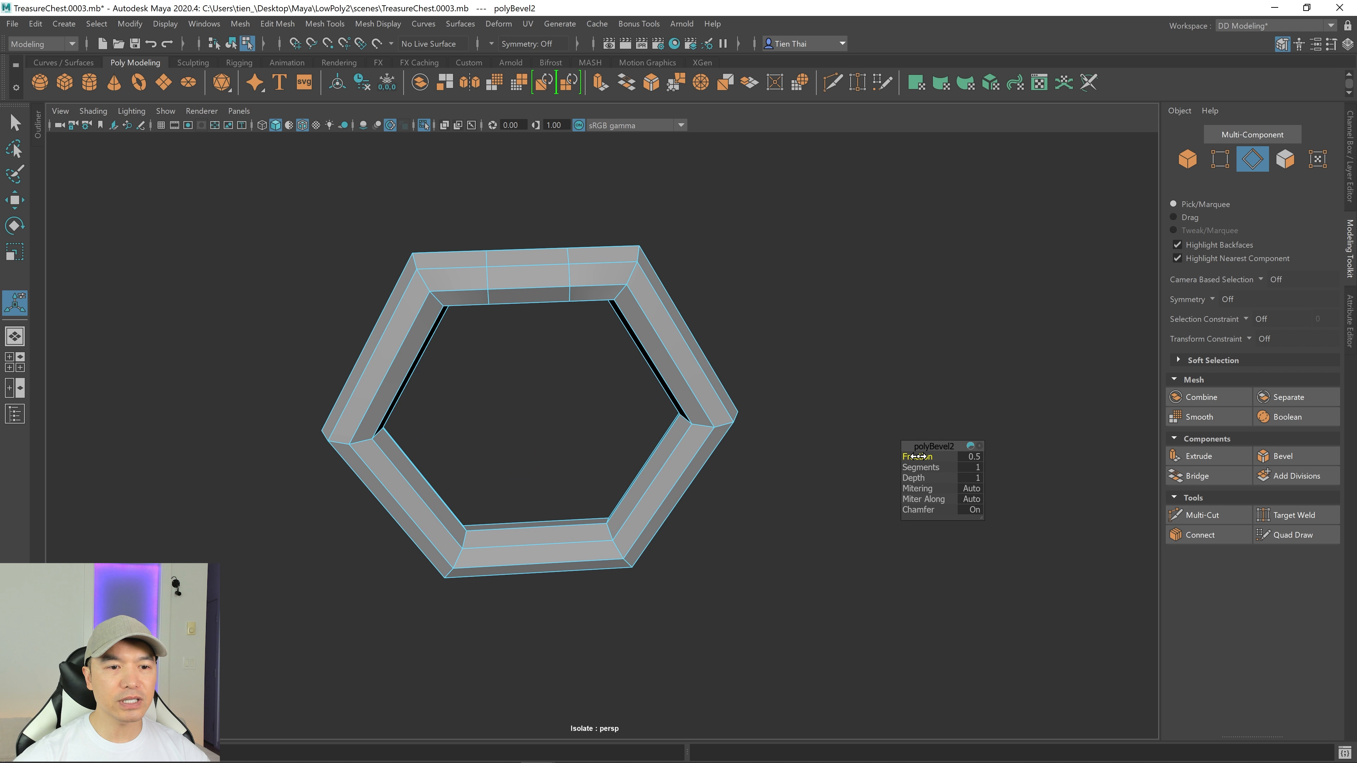
{"action": "left_click_drag", "start_coordinate": [918, 456], "coordinate": [1008, 449]}
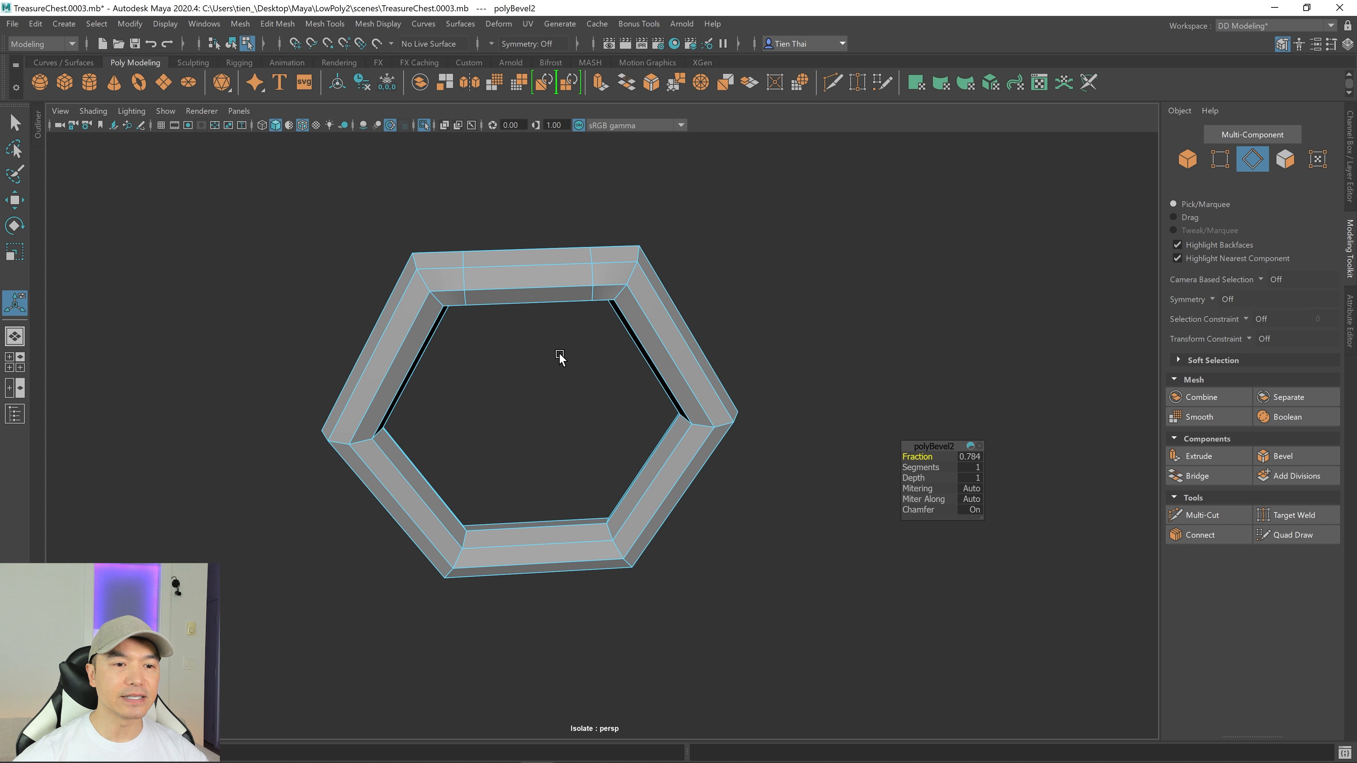
Step: Extrude the face loop between the two beveled edges with a thickness of about 0.035 to form a thicker band
{"action": "left_click_drag", "start_coordinate": [560, 357], "coordinate": [615, 318], "text": "alt"}
{"action": "right_click", "coordinate": [773, 244]}
{"action": "left_click", "coordinate": [769, 281]}
{"action": "left_click_drag", "start_coordinate": [711, 280], "coordinate": [610, 278], "text": "alt"}
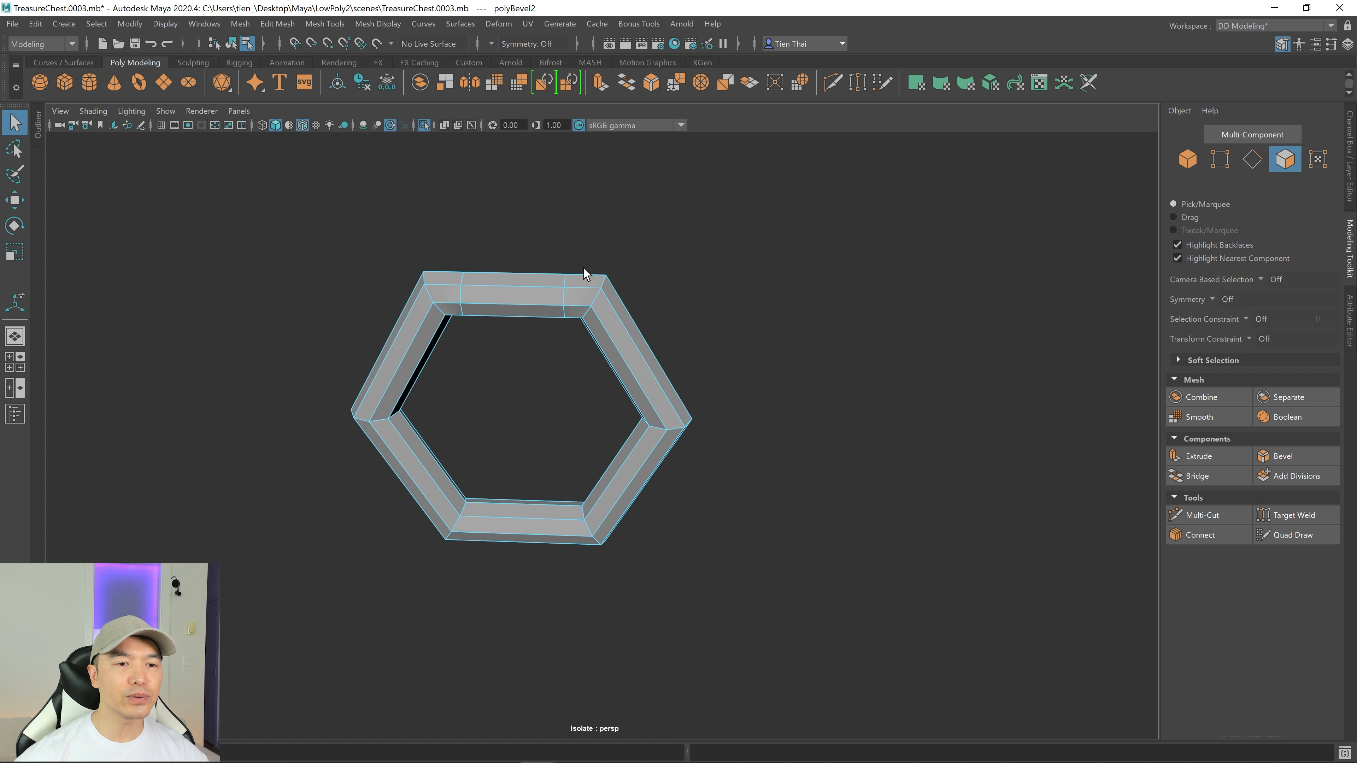
{"action": "double_click", "coordinate": [529, 306]}
{"action": "left_click_drag", "start_coordinate": [529, 307], "coordinate": [585, 391], "text": "alt"}
{"action": "left_click", "coordinate": [1199, 456]}
{"action": "left_click_drag", "start_coordinate": [666, 272], "coordinate": [746, 369], "text": "alt"}
{"action": "mouse_move", "coordinate": [922, 456]}
{"action": "left_mouse_down"}
{"action": "mouse_move", "coordinate": [947, 455]}
{"action": "mouse_move", "coordinate": [930, 456]}
{"action": "left_mouse_up"}
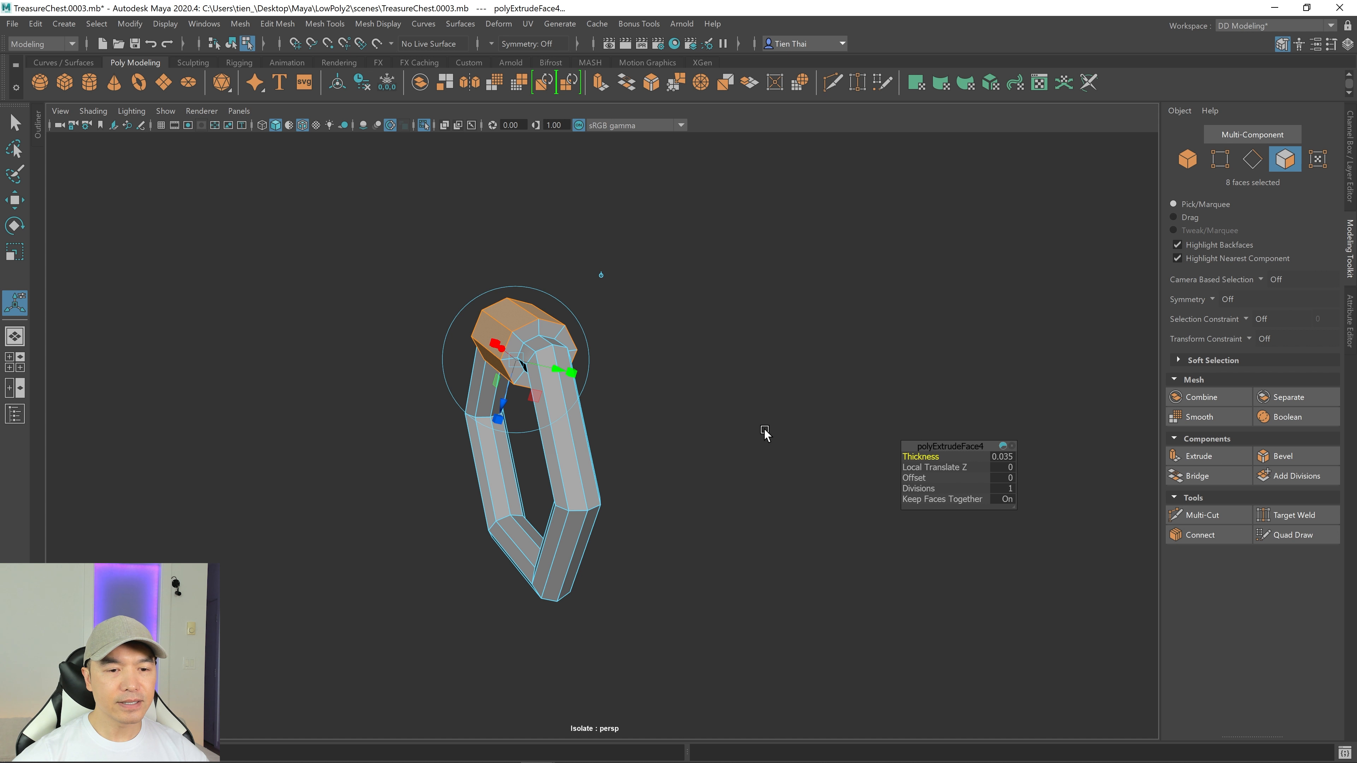
Step: Select the band's four chest-side faces and extrude them with zero thickness
{"action": "left_click_drag", "start_coordinate": [764, 434], "coordinate": [697, 434], "text": "alt"}
{"action": "key", "text": "q"}
{"action": "left_click", "coordinate": [561, 345]}
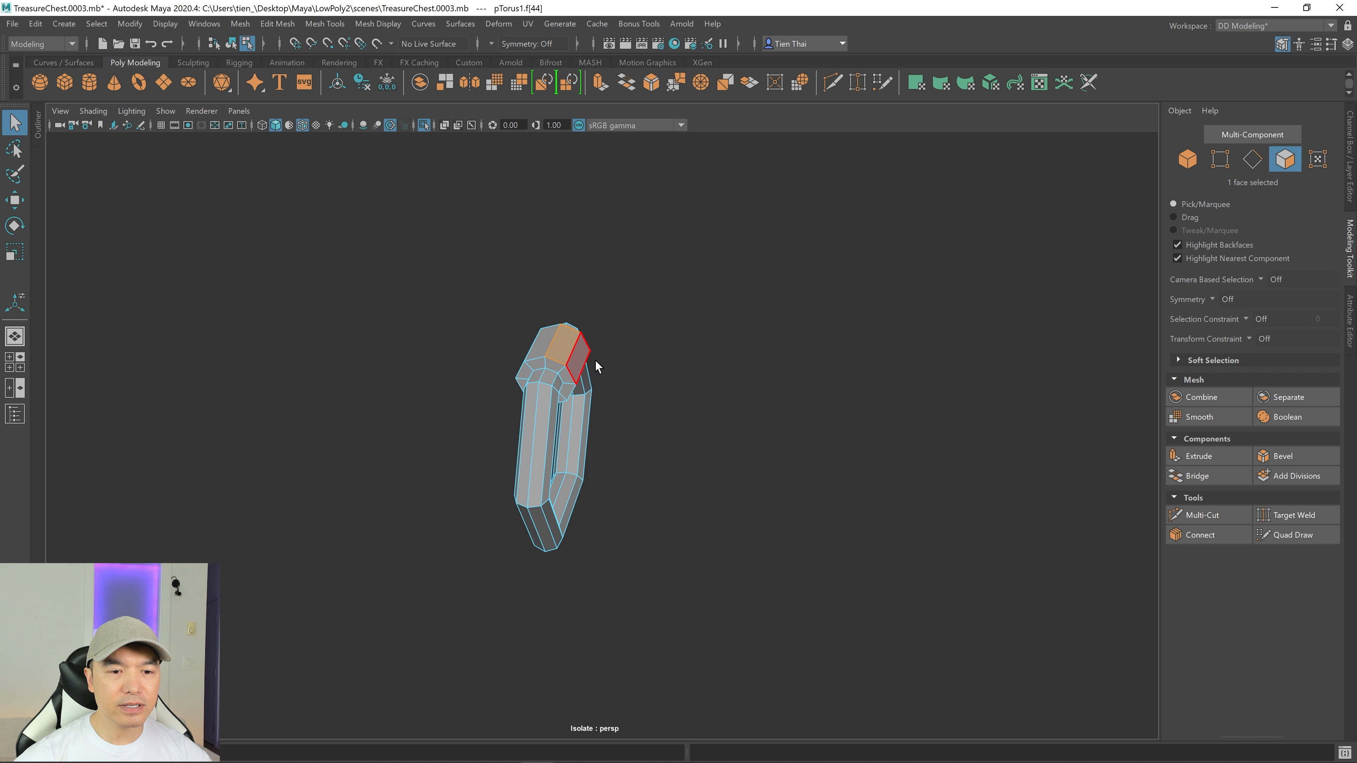
{"action": "left_click", "coordinate": [580, 365], "text": "shift"}
{"action": "mouse_move", "coordinate": [588, 371]}
{"action": "left_mouse_down", "text": "alt"}
{"action": "mouse_move", "coordinate": [644, 389]}
{"action": "mouse_move", "coordinate": [619, 410]}
{"action": "mouse_move", "coordinate": [573, 384]}
{"action": "left_mouse_up", "text": "alt"}
{"action": "left_click", "coordinate": [584, 379], "text": "shift"}
{"action": "left_click", "coordinate": [563, 383], "text": "shift"}
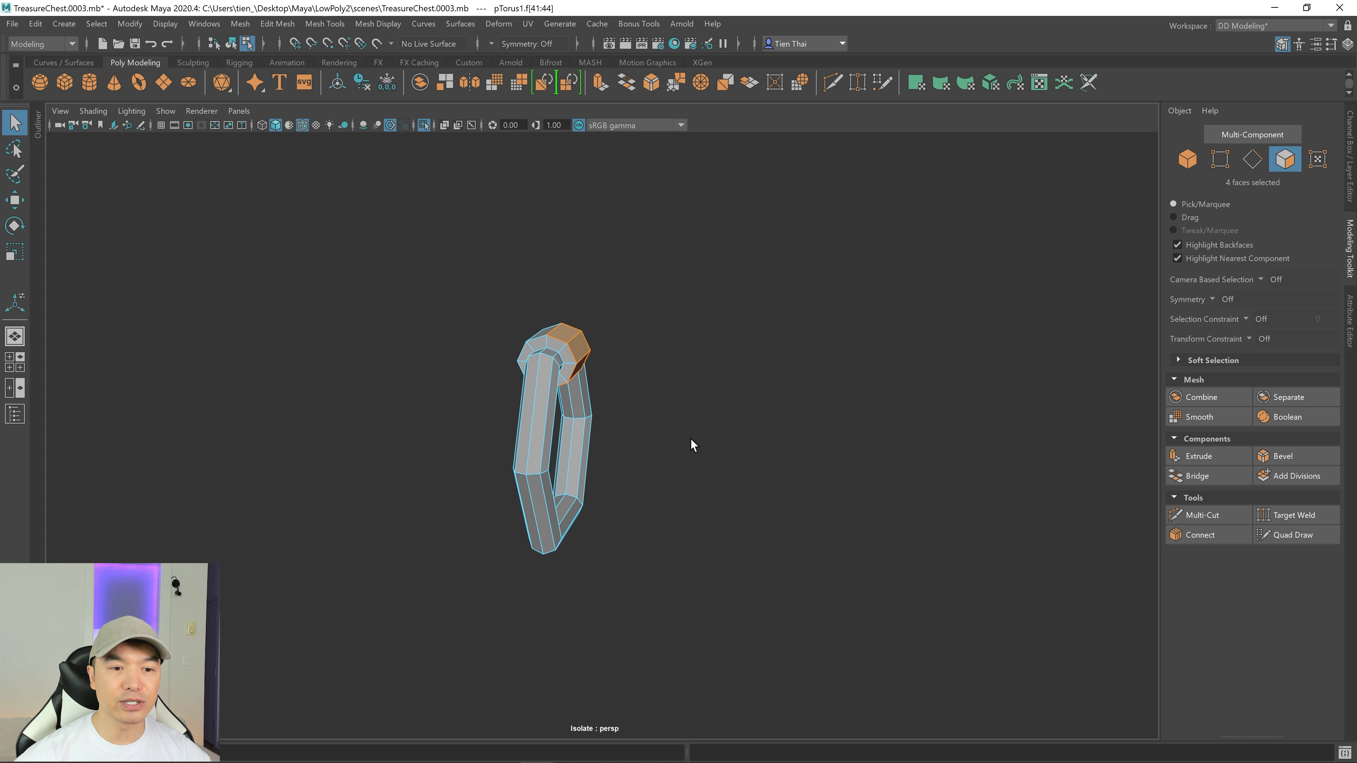
{"action": "left_click_drag", "start_coordinate": [691, 439], "coordinate": [741, 444], "text": "alt"}
{"action": "left_click", "coordinate": [1198, 456]}
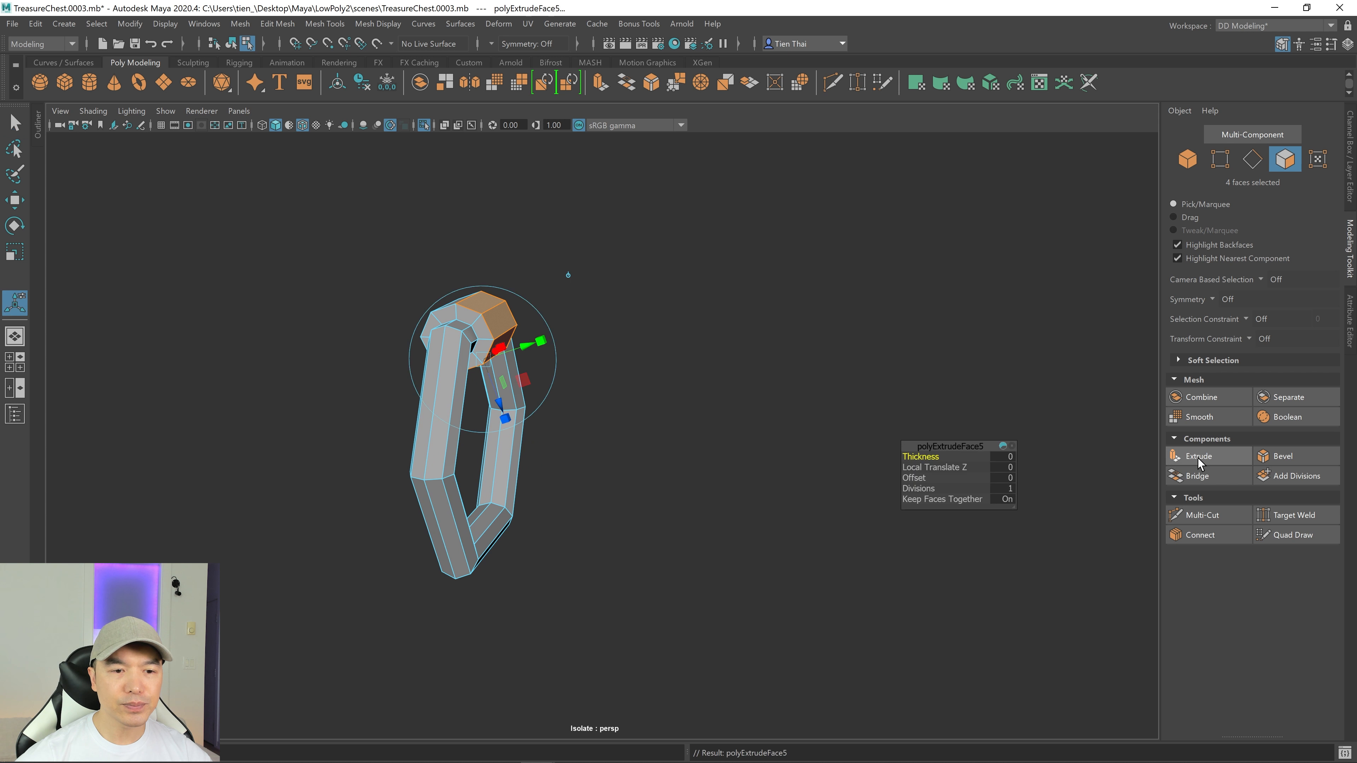
{"action": "mouse_move", "coordinate": [821, 461]}
{"action": "left_mouse_down", "text": "alt"}
{"action": "mouse_move", "coordinate": [851, 461]}
{"action": "mouse_move", "coordinate": [818, 452]}
{"action": "left_mouse_up", "text": "alt"}
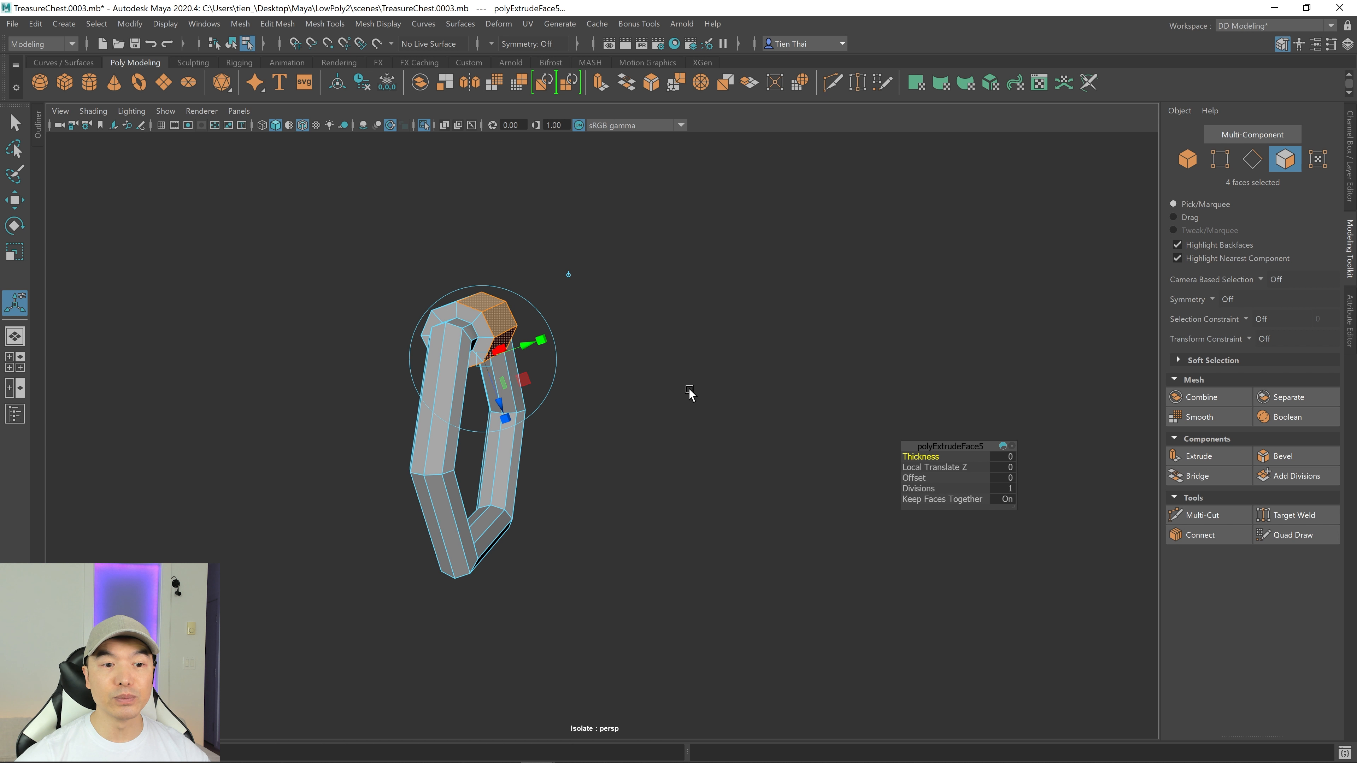
Step: Move the extruded band faces toward the chest to about Z -2.61 and scale them flat along Z
{"action": "key", "text": "w"}
{"action": "left_click_drag", "start_coordinate": [675, 390], "coordinate": [668, 395], "text": "alt"}
{"action": "left_click_drag", "start_coordinate": [553, 340], "coordinate": [622, 338]}
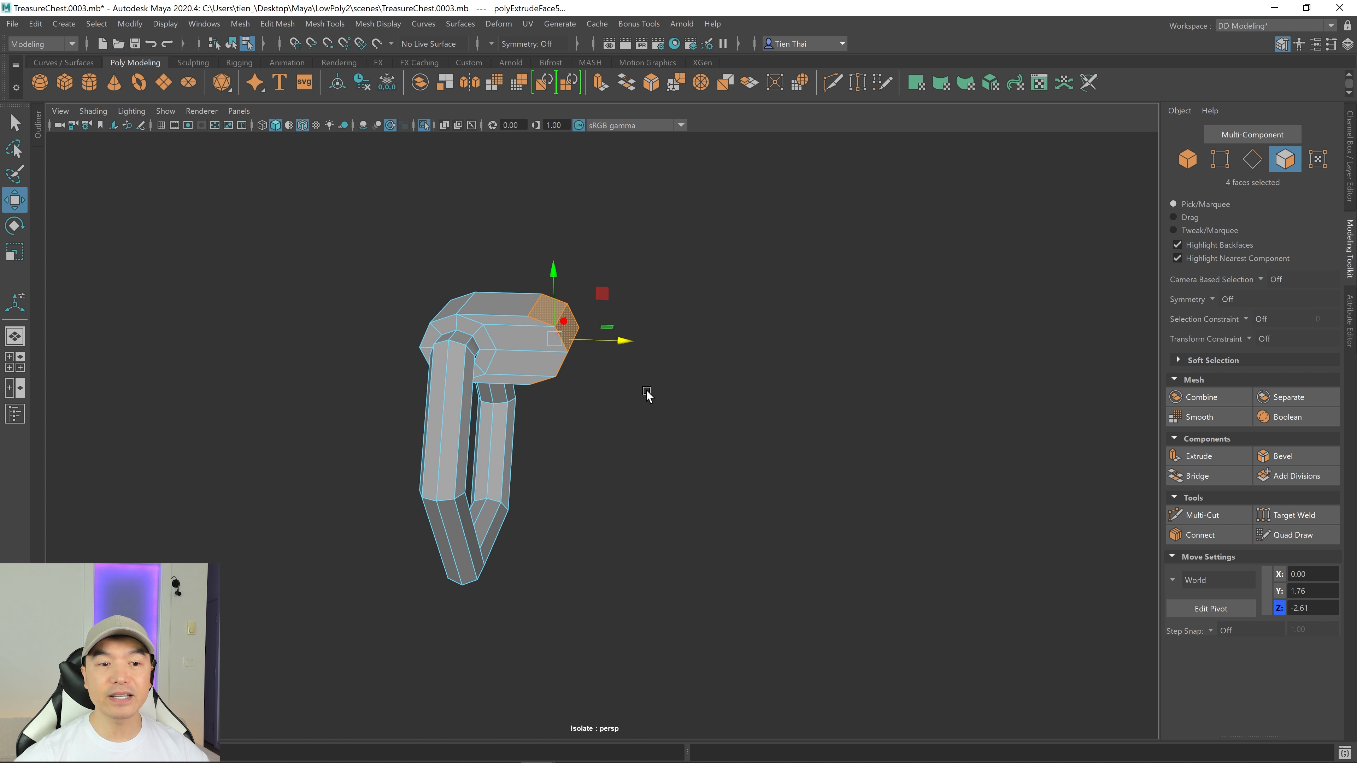
{"action": "key", "text": "r"}
{"action": "left_click_drag", "start_coordinate": [618, 345], "coordinate": [664, 425]}
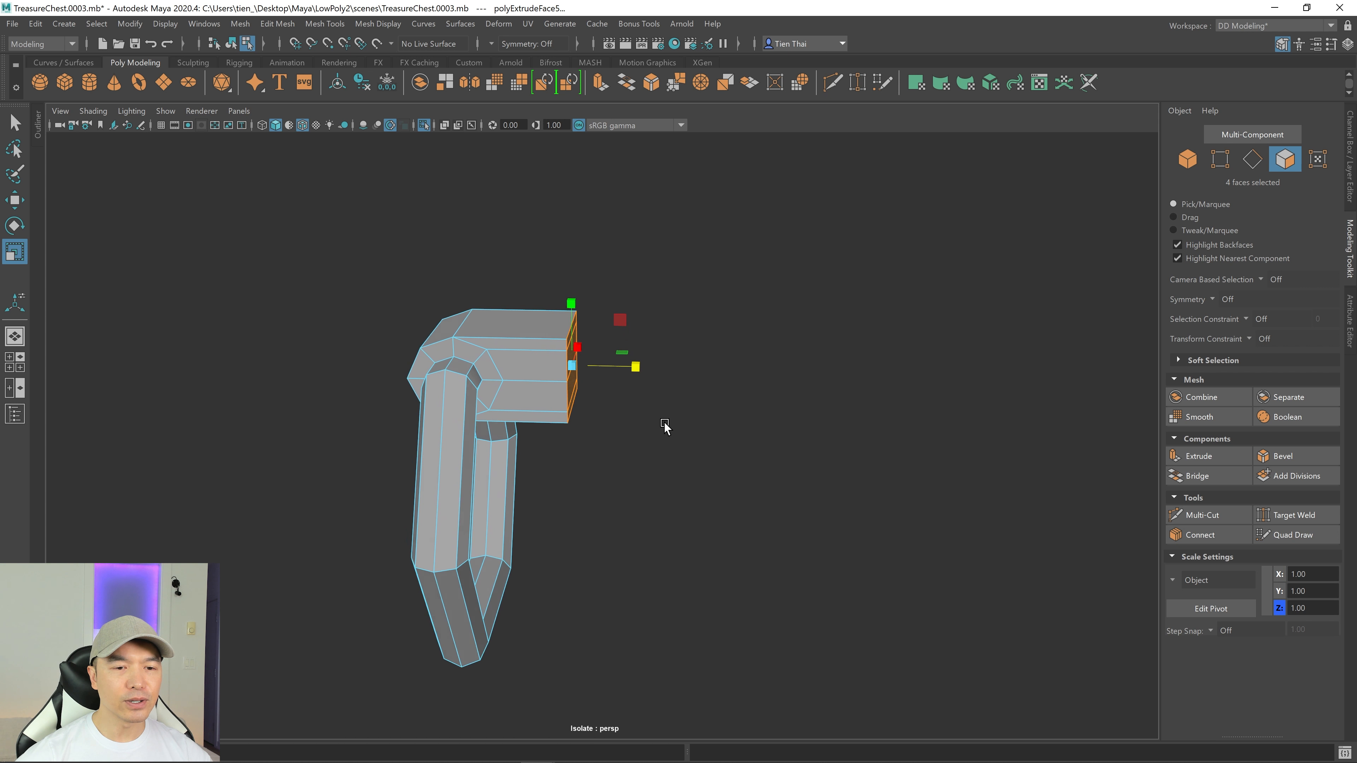
Step: Pull the bracket's chest-side end faces back to about Z -2.66 and delete them
{"action": "key", "text": "w"}
{"action": "left_click_drag", "start_coordinate": [639, 367], "coordinate": [622, 370]}
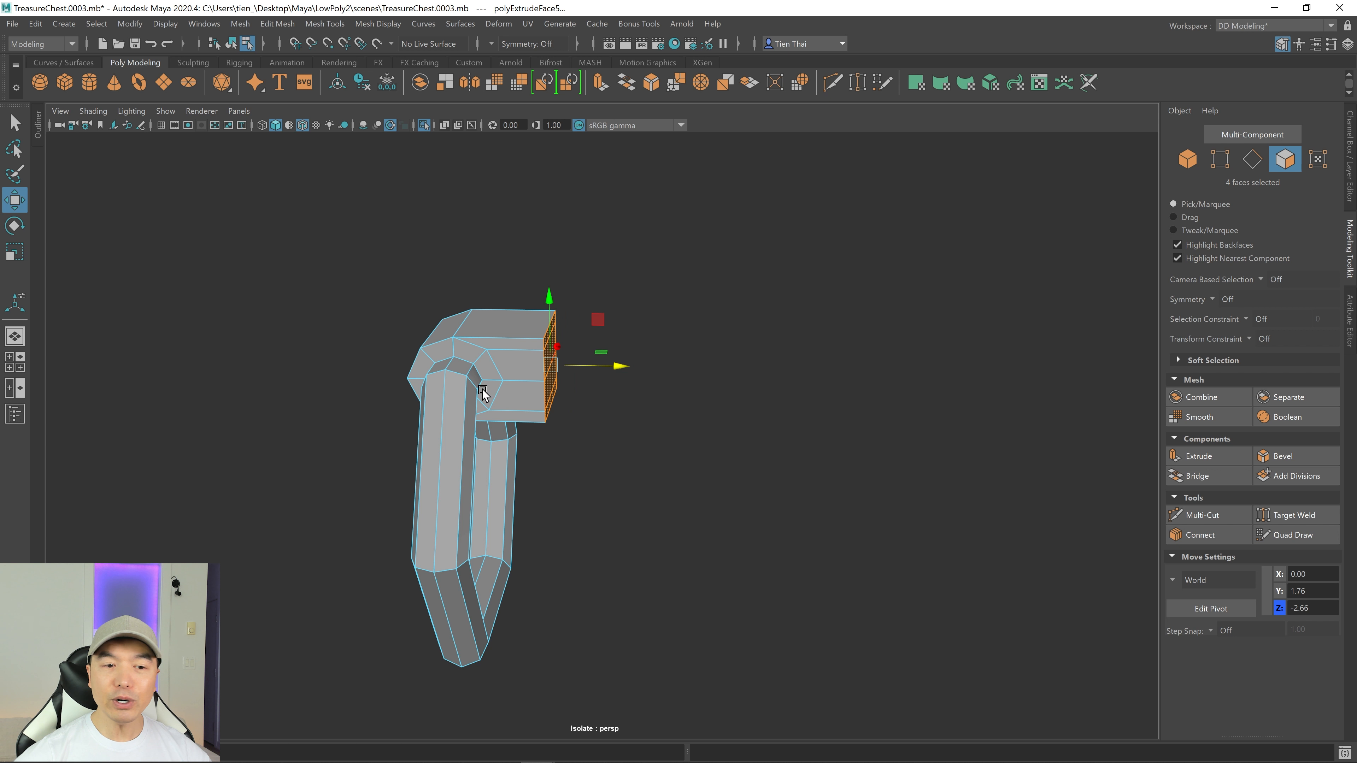
{"action": "left_click_drag", "start_coordinate": [482, 389], "coordinate": [626, 421], "text": "alt"}
{"action": "key", "text": "Delete"}
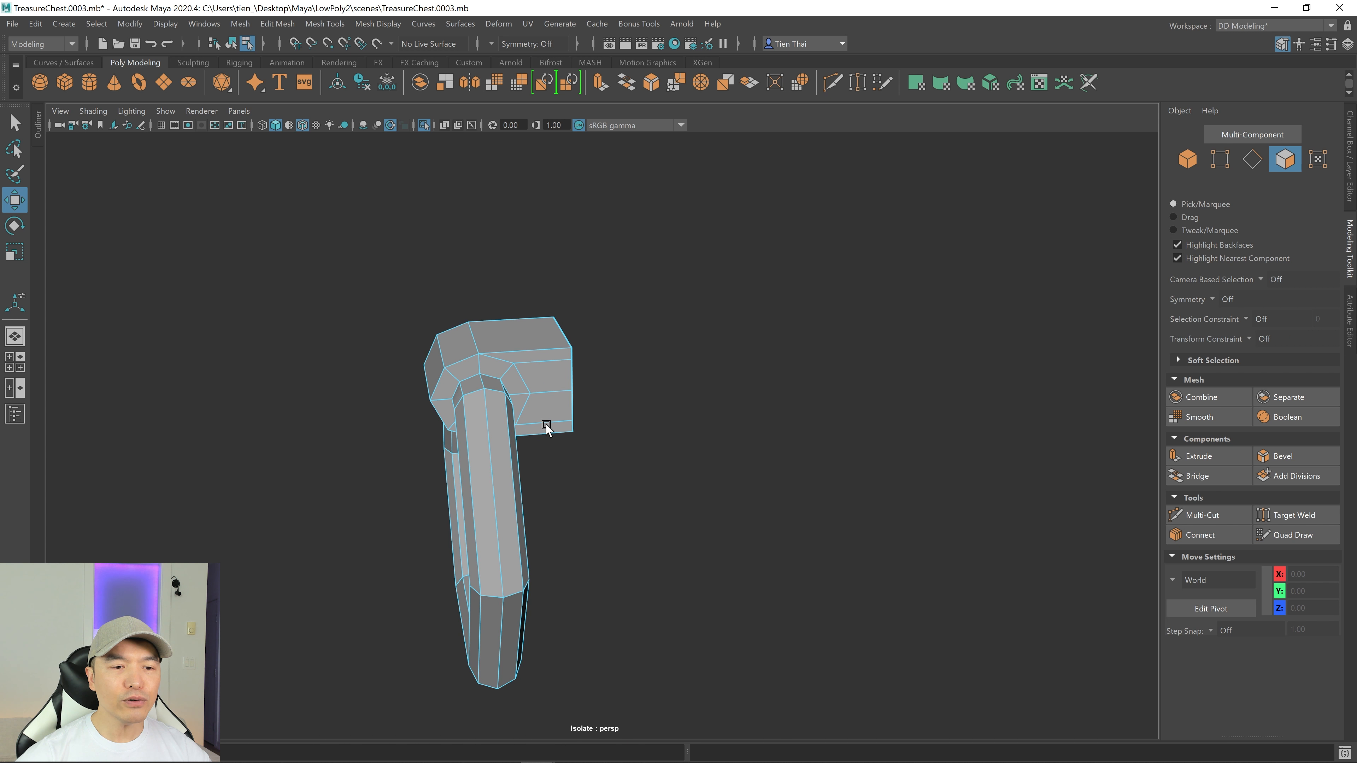
Step: Examine the bracket's open end and the extra edges running along its side faces
{"action": "right_click_drag", "start_coordinate": [545, 421], "coordinate": [681, 420], "text": "alt"}
{"action": "left_click_drag", "start_coordinate": [649, 426], "coordinate": [642, 427], "text": "alt"}
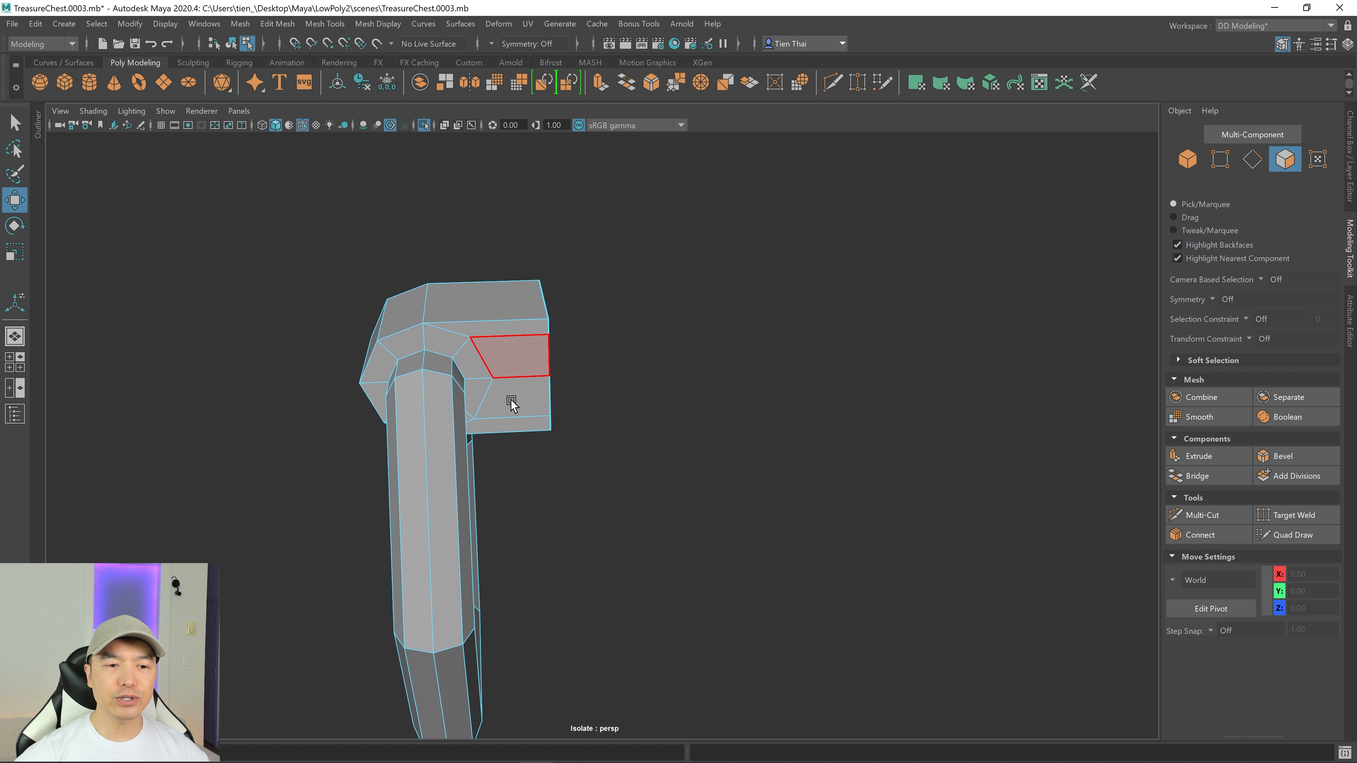
{"action": "left_click_drag", "start_coordinate": [412, 372], "coordinate": [421, 367], "text": "alt"}
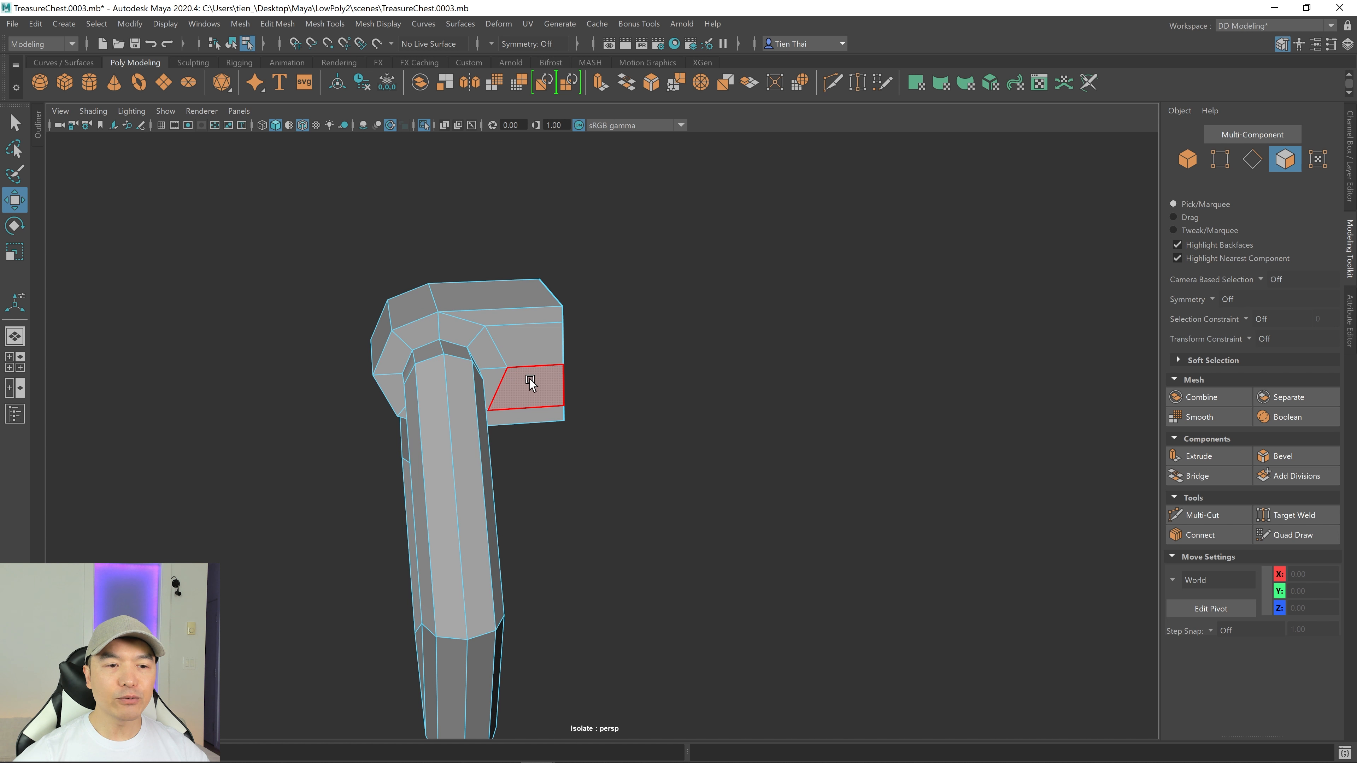
{"action": "left_click_drag", "start_coordinate": [530, 379], "coordinate": [485, 385], "text": "alt"}
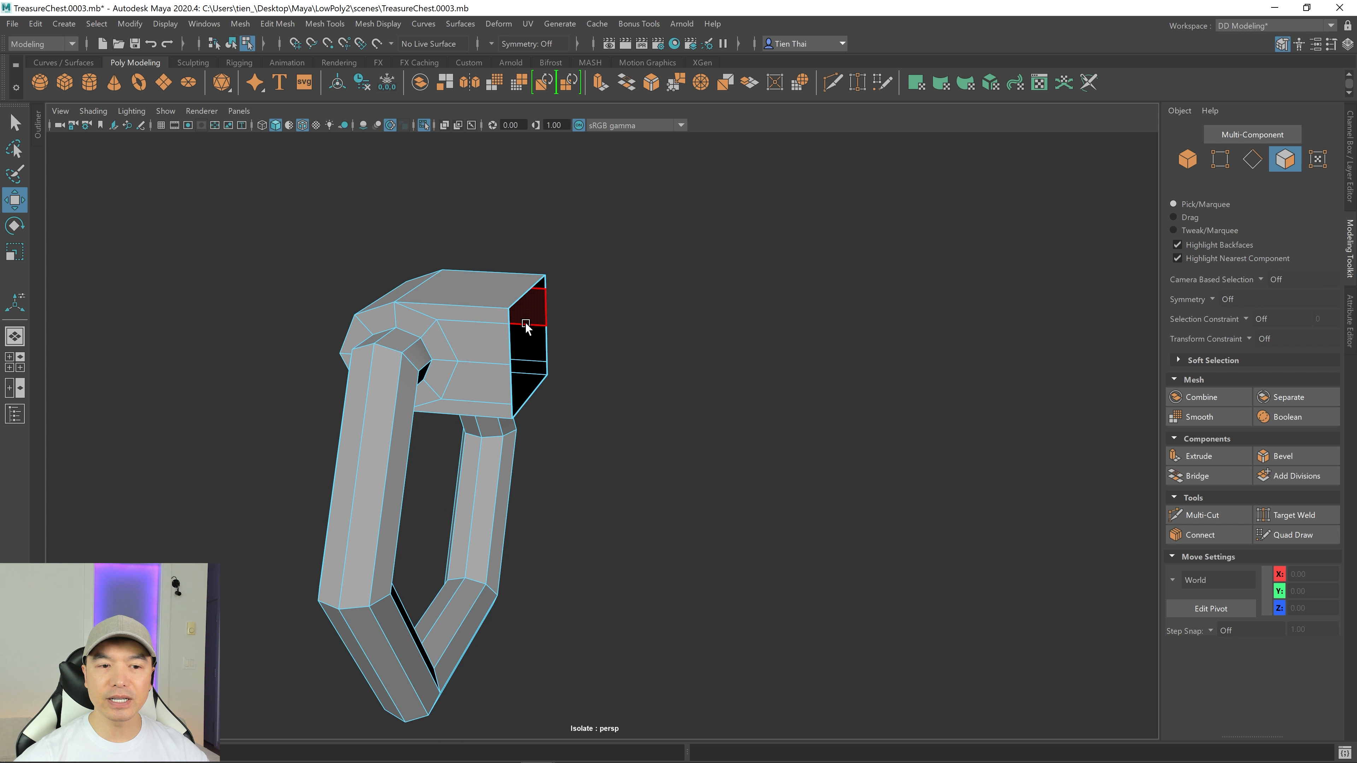
{"action": "left_click_drag", "start_coordinate": [530, 367], "coordinate": [558, 361], "text": "alt"}
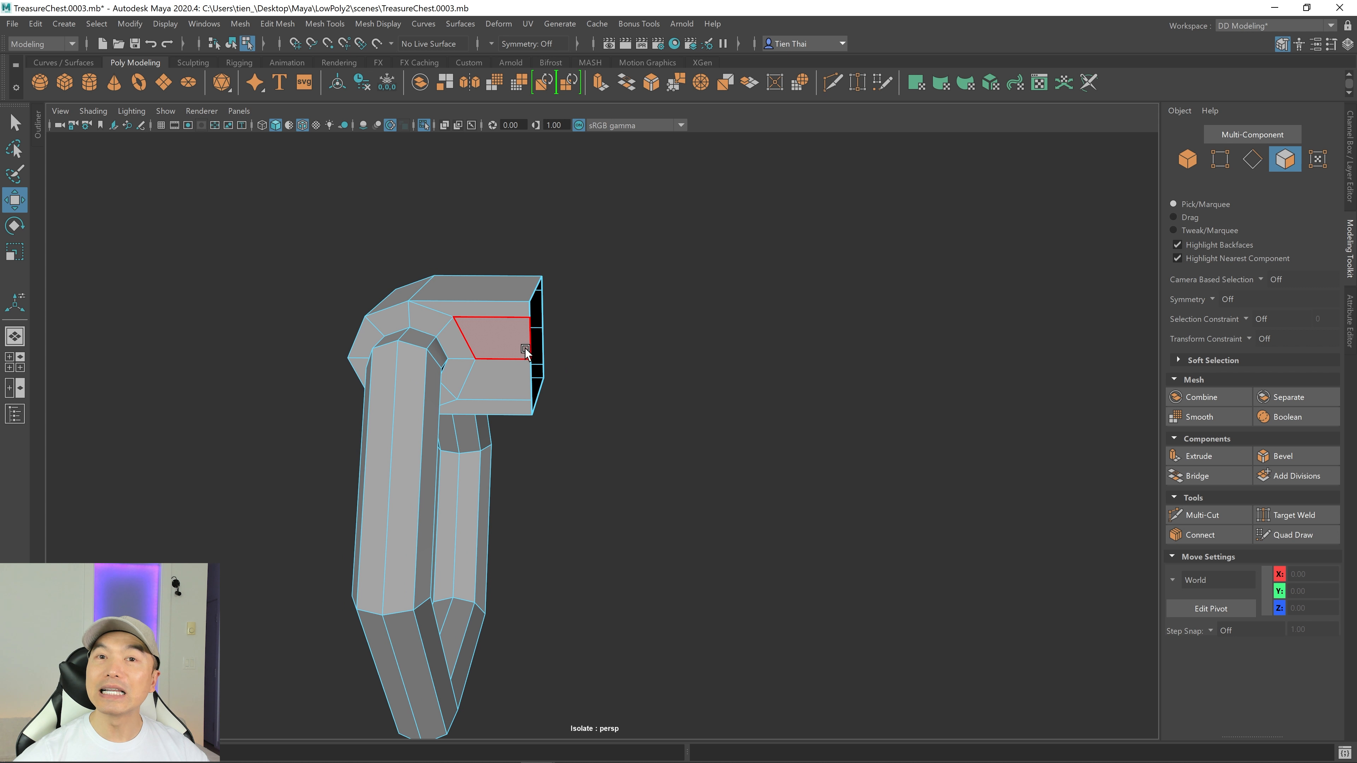
{"action": "left_click_drag", "start_coordinate": [657, 340], "coordinate": [593, 328], "text": "alt"}
{"action": "left_click_drag", "start_coordinate": [503, 367], "coordinate": [542, 386], "text": "alt"}
{"action": "scroll", "coordinate": [517, 381], "scroll_direction": "down", "scroll_amount": 2}
{"action": "left_click_drag", "start_coordinate": [660, 366], "coordinate": [575, 355], "text": "alt"}
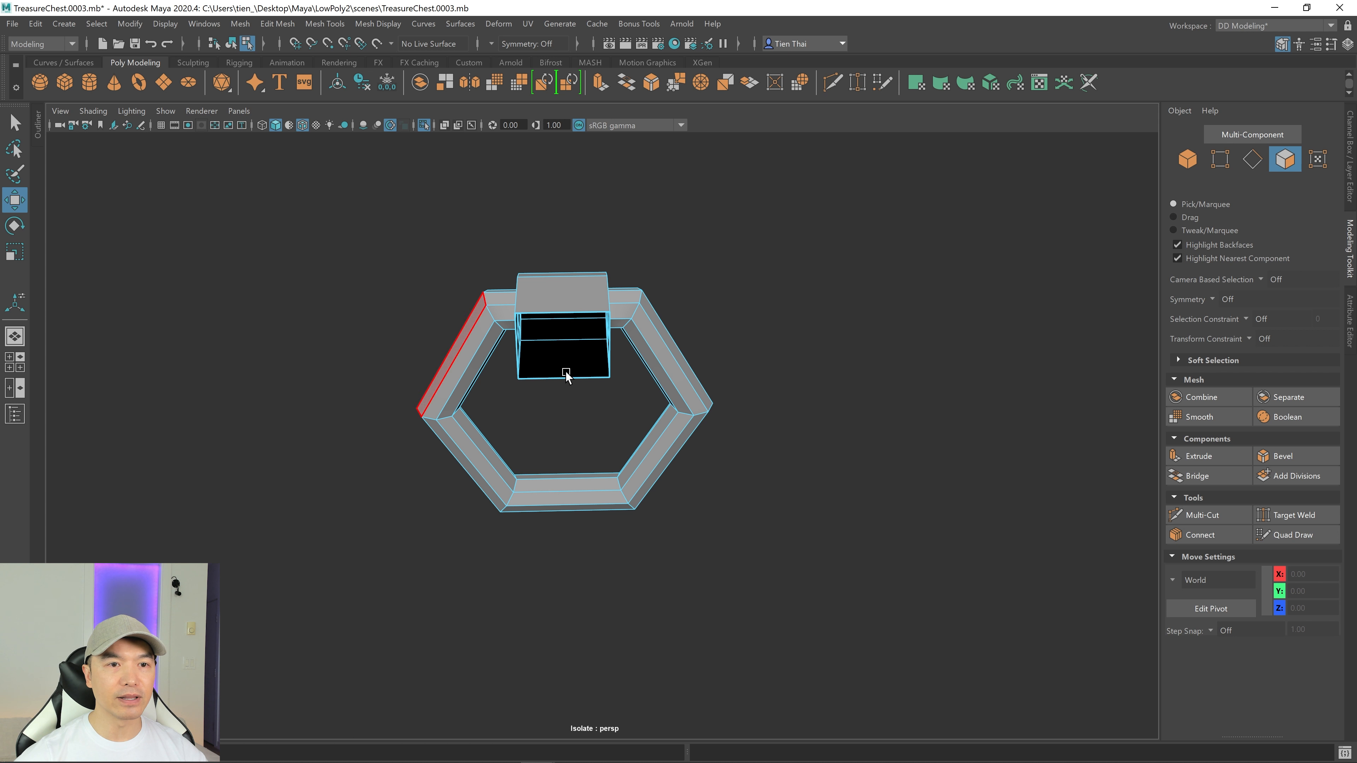
Step: Turn on symmetry along Object X for editing both sides of the bracket together
{"action": "left_click", "coordinate": [492, 42]}
{"action": "left_click", "coordinate": [535, 65]}
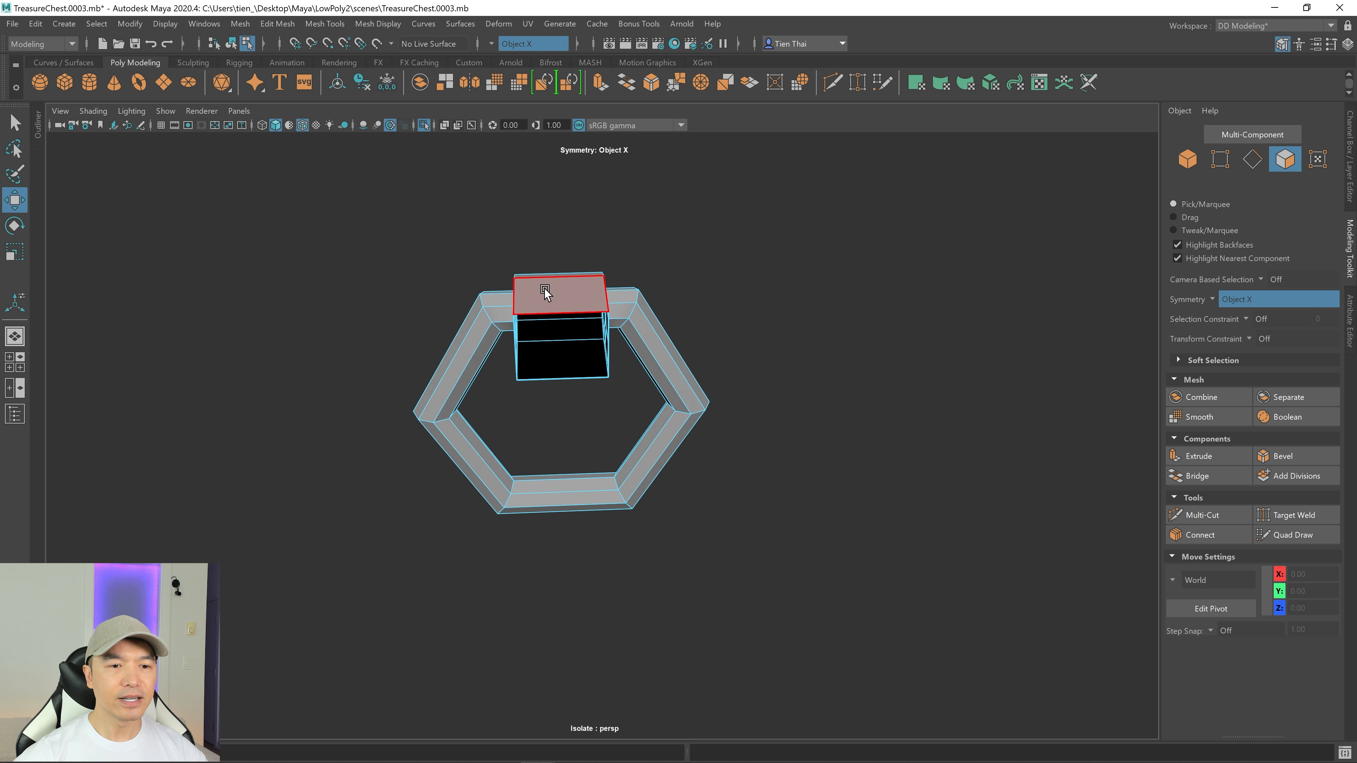
{"action": "left_click_drag", "start_coordinate": [545, 288], "coordinate": [550, 377], "text": "alt"}
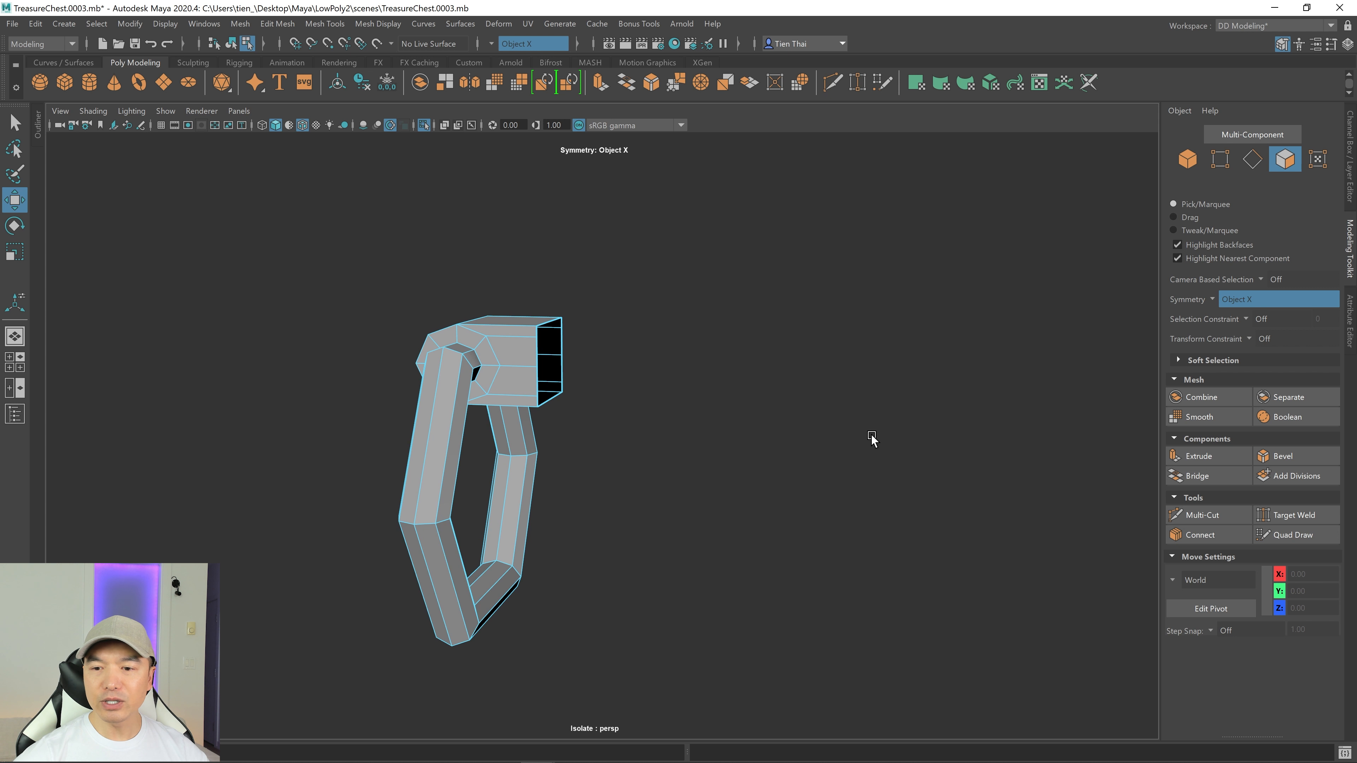
Step: Target Weld the intermediate side vertices of the bracket's open end onto its corner vertices, and turn symmetry off
{"action": "left_click", "coordinate": [1290, 516]}
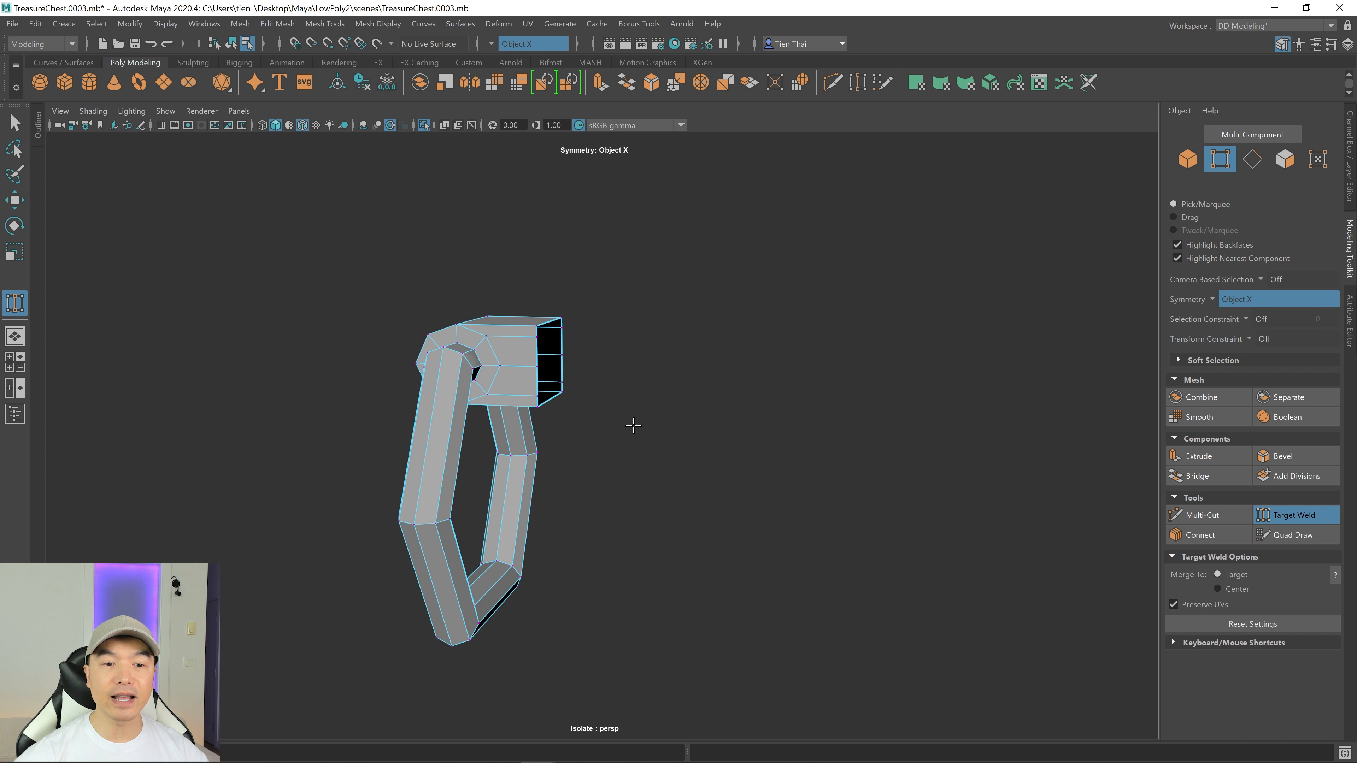
{"action": "right_click_drag", "start_coordinate": [764, 353], "coordinate": [622, 354]}
{"action": "middle_click_drag", "start_coordinate": [591, 412], "coordinate": [602, 422], "text": "alt"}
{"action": "left_click_drag", "start_coordinate": [602, 421], "coordinate": [721, 476], "text": "alt"}
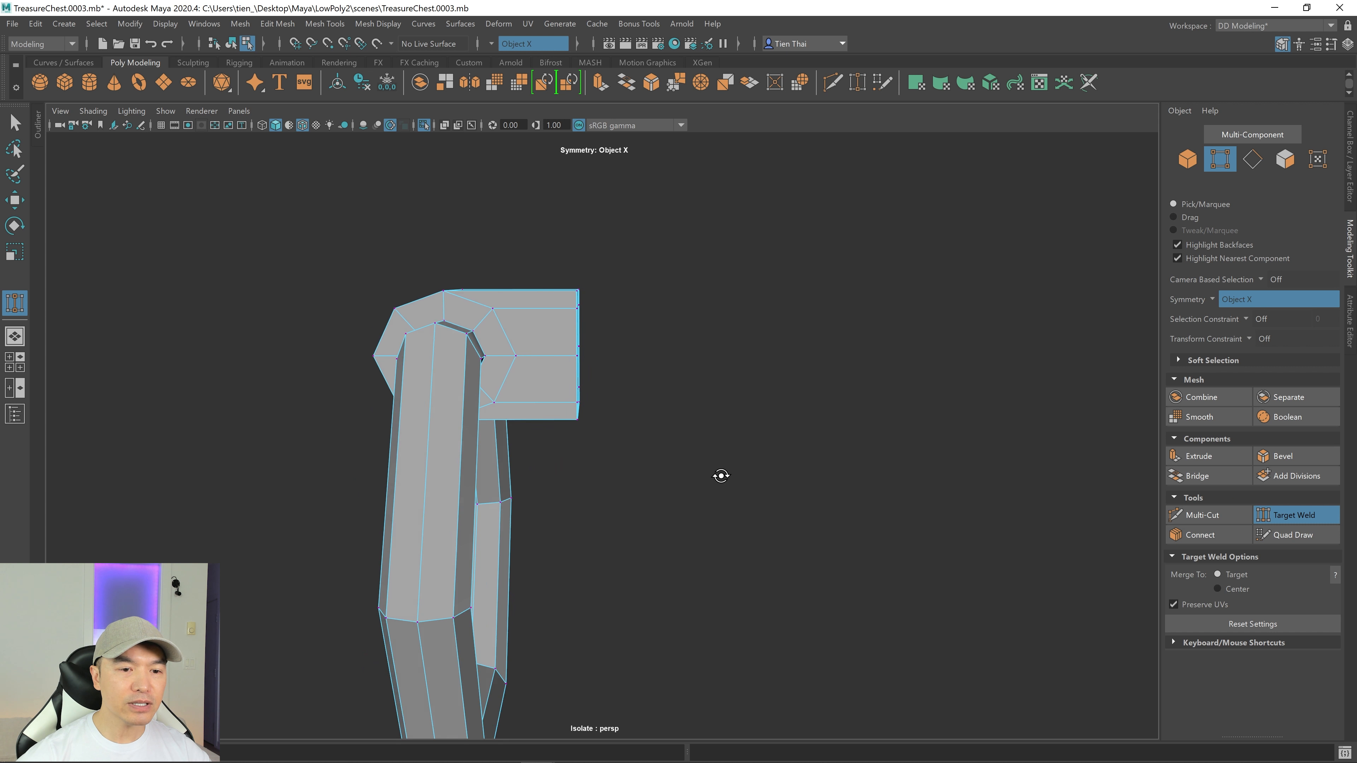
{"action": "left_click_drag", "start_coordinate": [644, 417], "coordinate": [558, 389], "text": "alt"}
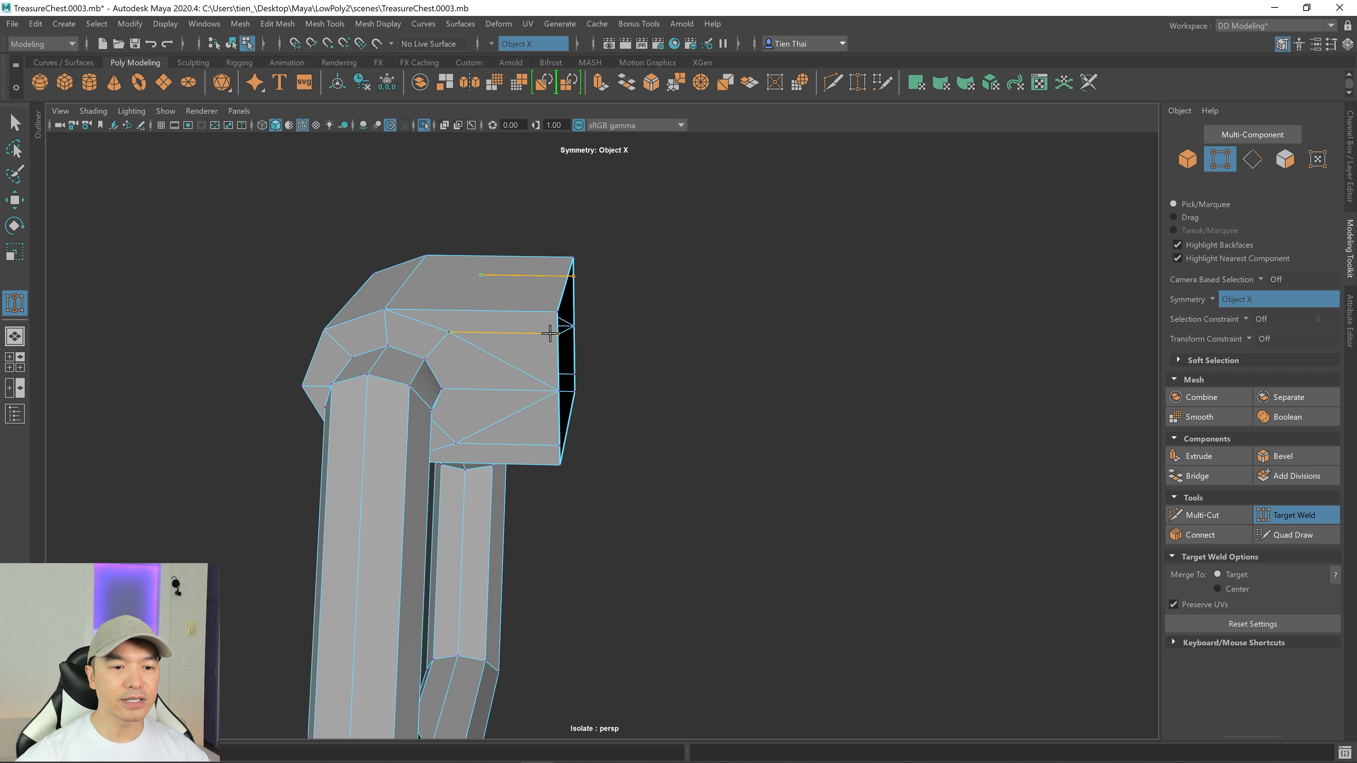
{"action": "left_click_drag", "start_coordinate": [550, 333], "coordinate": [553, 333]}
{"action": "left_click_drag", "start_coordinate": [569, 444], "coordinate": [490, 354]}
{"action": "left_click_drag", "start_coordinate": [501, 306], "coordinate": [502, 303]}
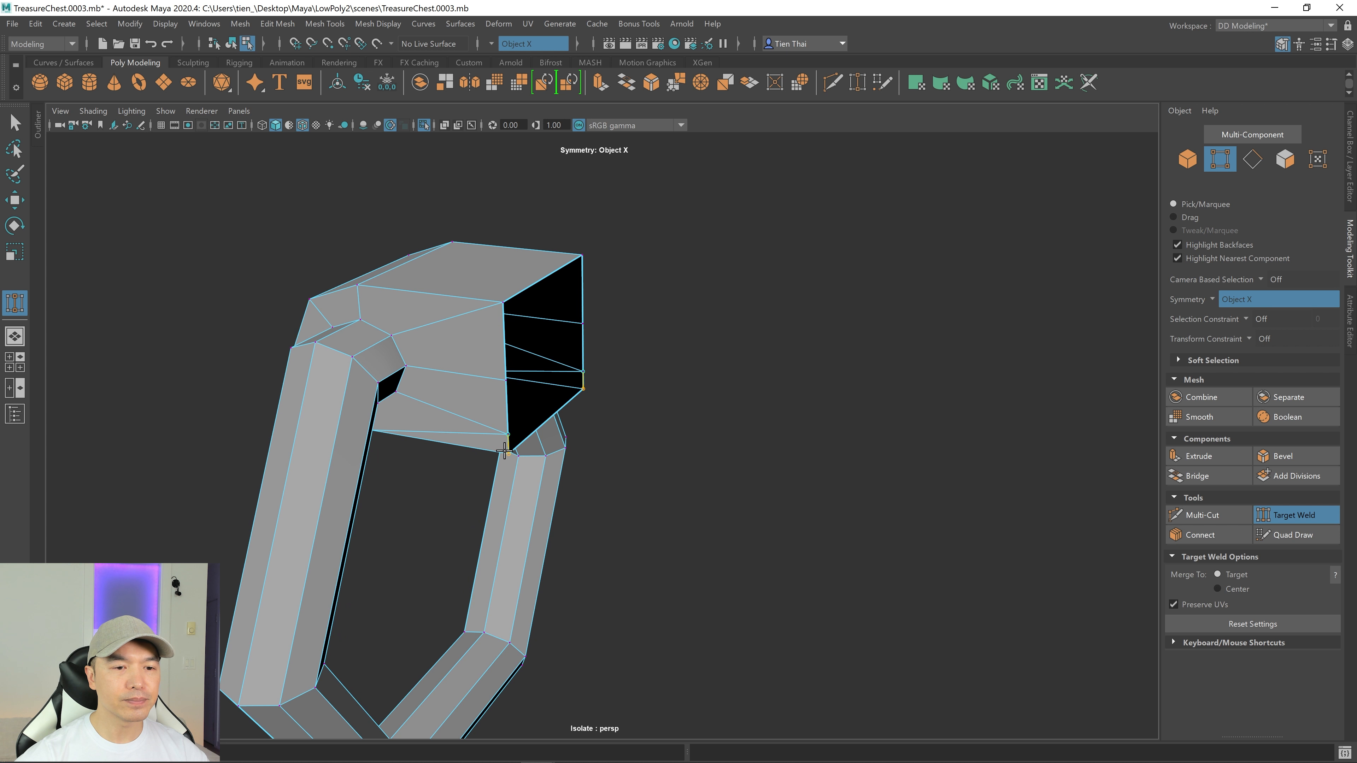
{"action": "left_click_drag", "start_coordinate": [504, 451], "coordinate": [508, 448]}
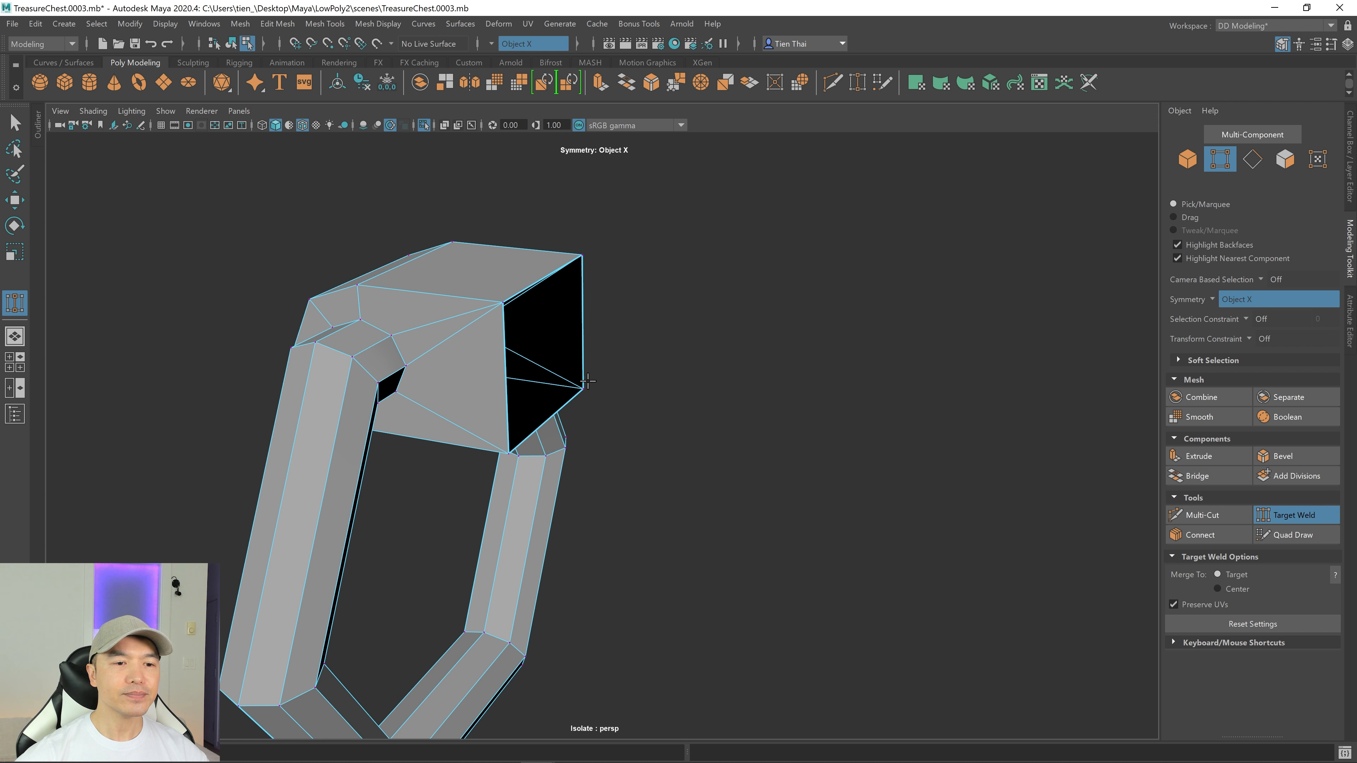
{"action": "left_click_drag", "start_coordinate": [577, 382], "coordinate": [615, 380], "text": "alt"}
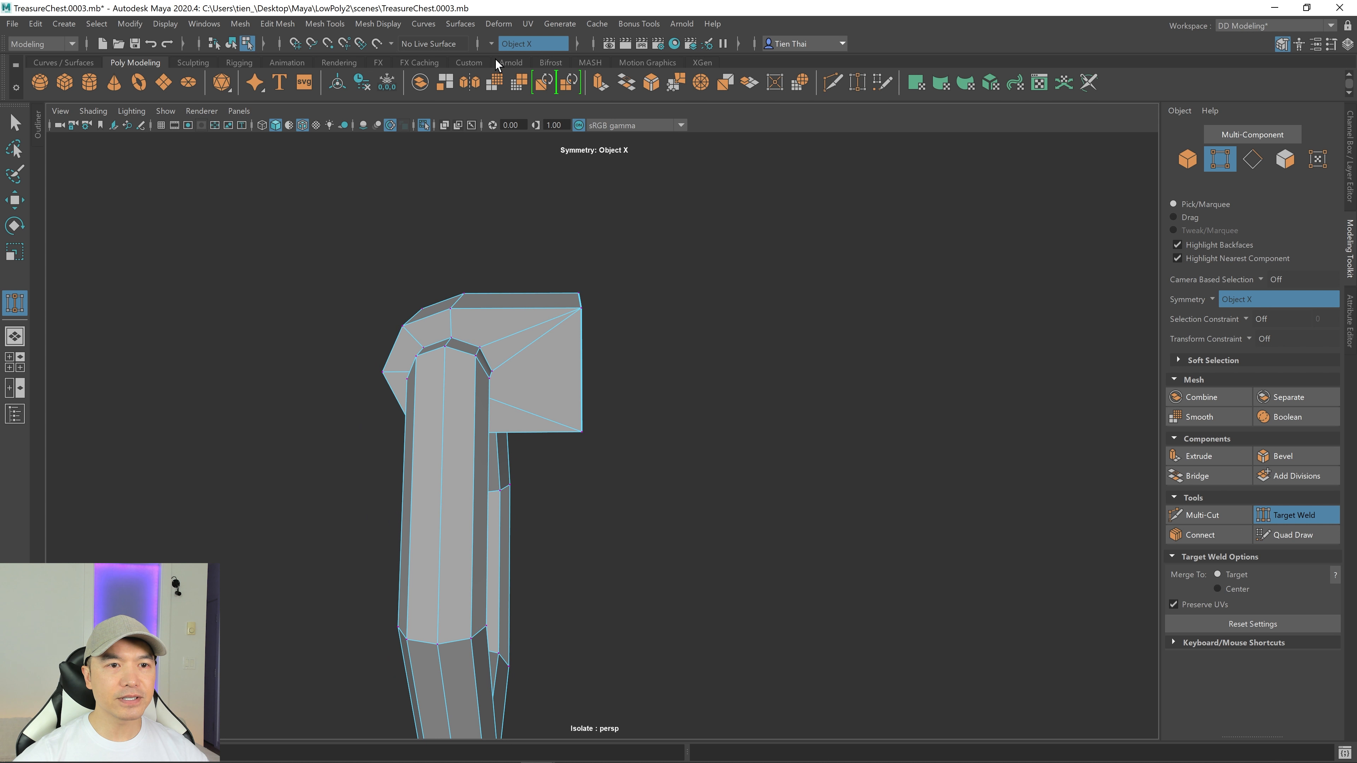
{"action": "left_click", "coordinate": [492, 44]}
{"action": "left_click", "coordinate": [522, 51]}
Step: Select the four border edges of the bracket's open end and extrude them outward into a flange with a thickness of about 0.038
{"action": "key", "text": "q"}
{"action": "right_click_drag", "start_coordinate": [713, 304], "coordinate": [714, 267]}
{"action": "double_click", "coordinate": [584, 365]}
{"action": "left_click_drag", "start_coordinate": [670, 422], "coordinate": [766, 445], "text": "alt"}
{"action": "key", "text": "w"}
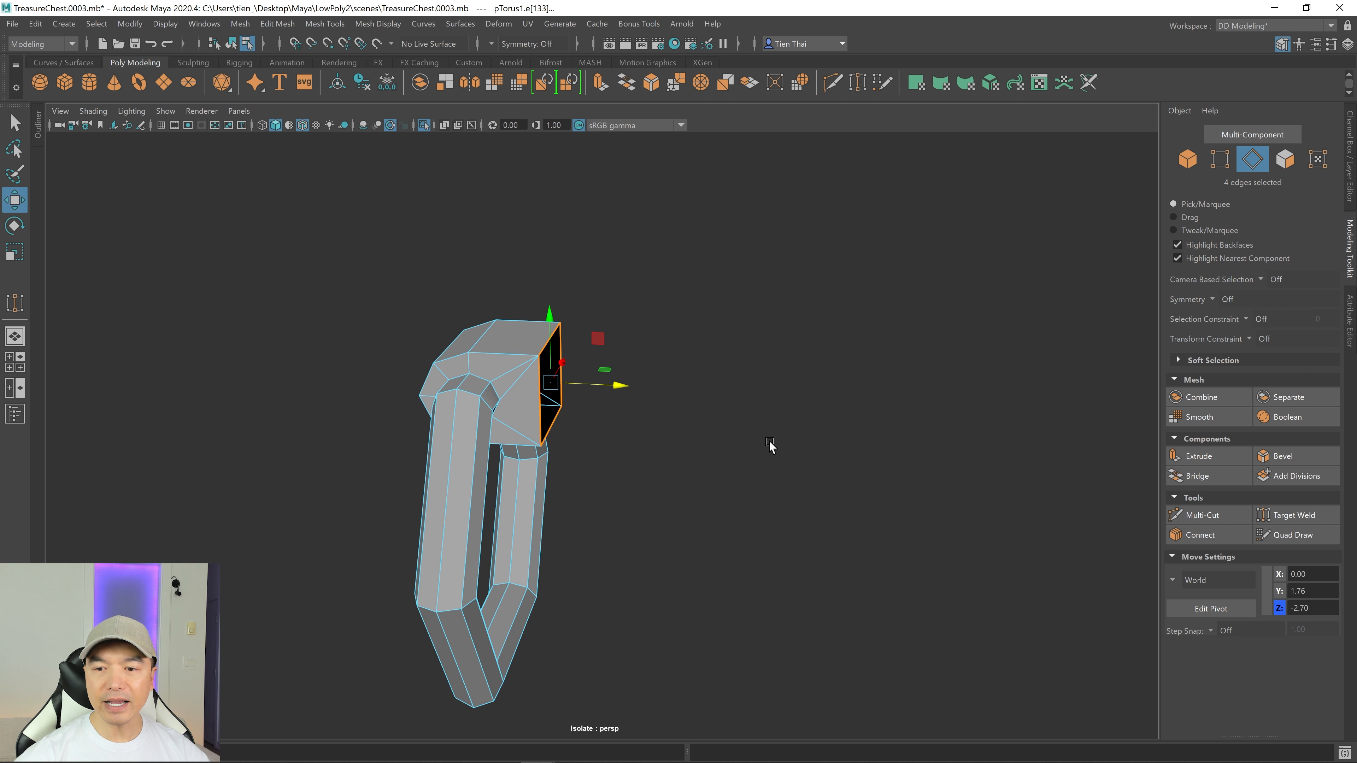
{"action": "left_click", "coordinate": [1200, 457]}
{"action": "left_click_drag", "start_coordinate": [844, 408], "coordinate": [937, 452], "text": "alt"}
{"action": "mouse_move", "coordinate": [695, 411]}
{"action": "left_mouse_down", "text": "alt"}
{"action": "mouse_move", "coordinate": [763, 406]}
{"action": "mouse_move", "coordinate": [680, 411]}
{"action": "left_mouse_up", "text": "alt"}
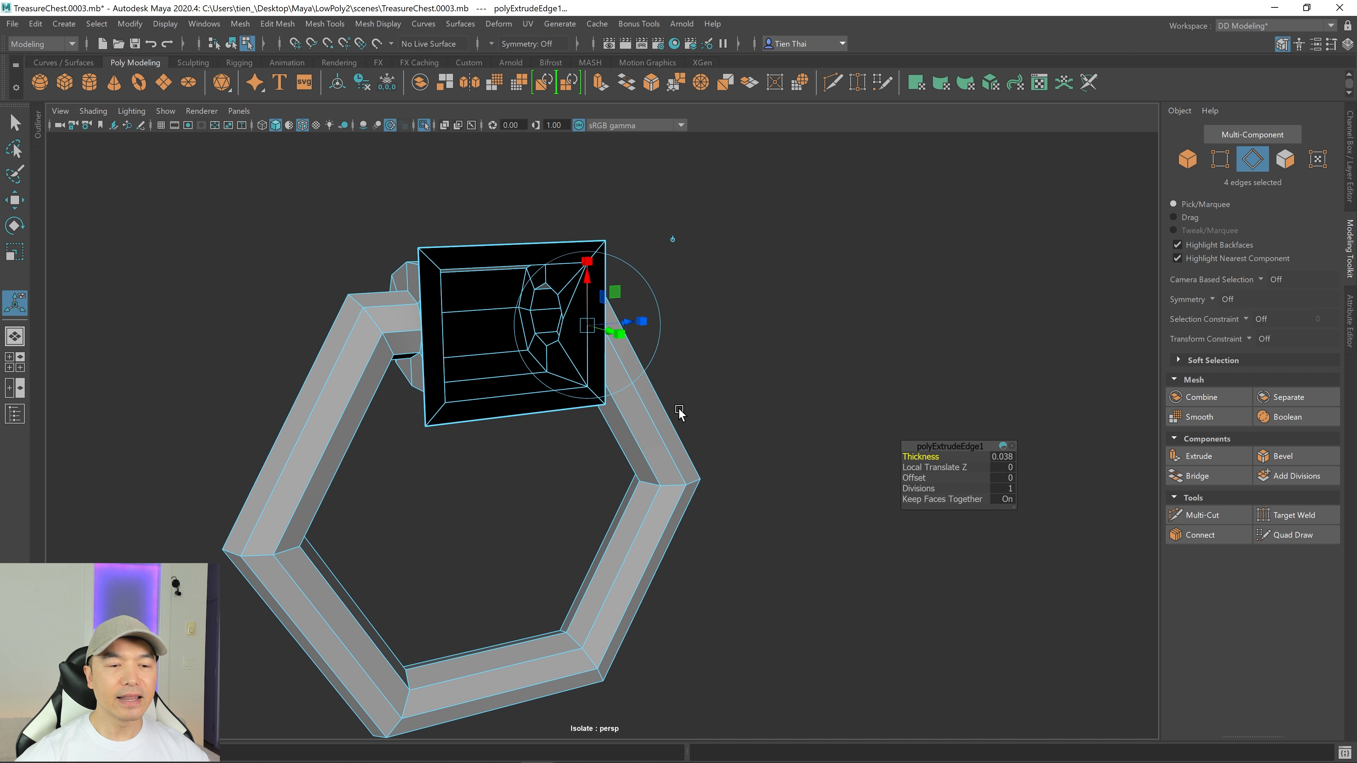
{"action": "key", "text": "r"}
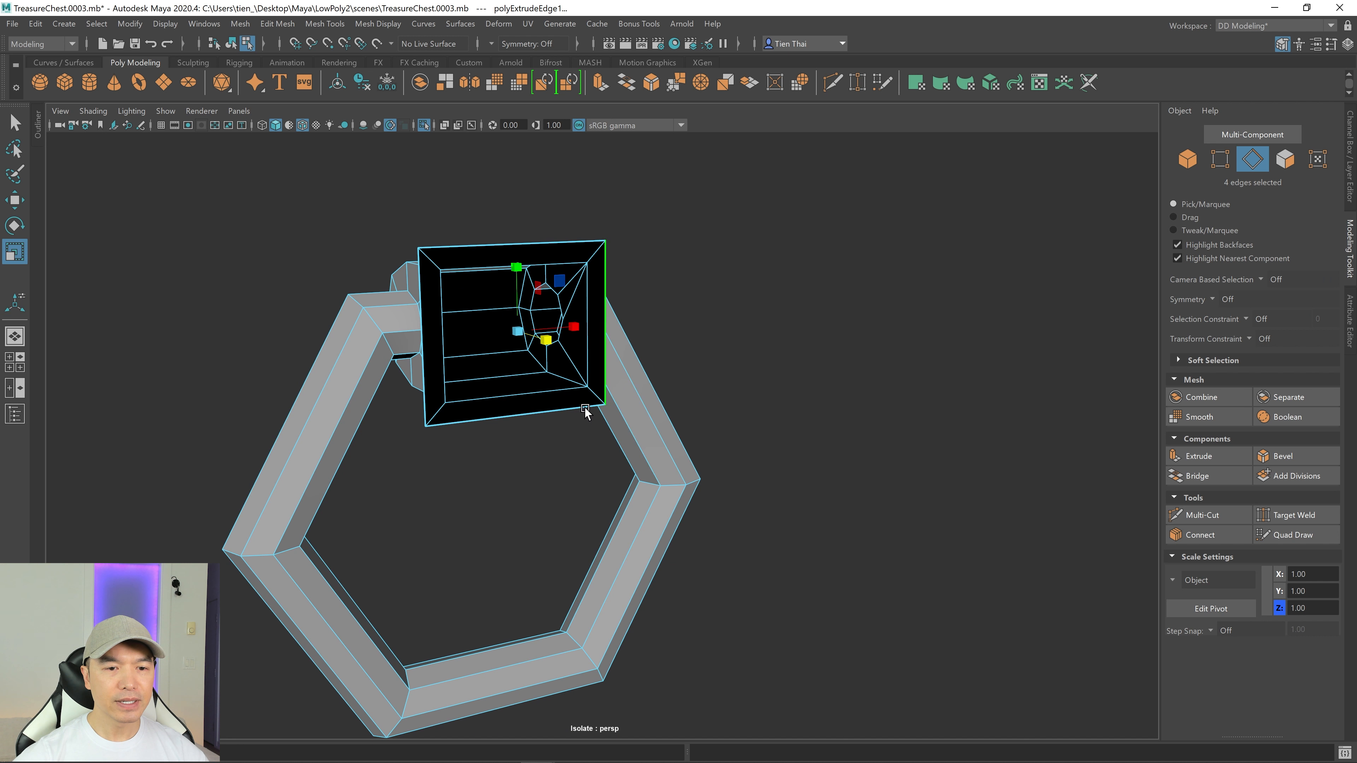
{"action": "left_click_drag", "start_coordinate": [584, 405], "coordinate": [631, 315], "text": "alt"}
{"action": "left_click_drag", "start_coordinate": [570, 382], "coordinate": [673, 385], "text": "alt"}
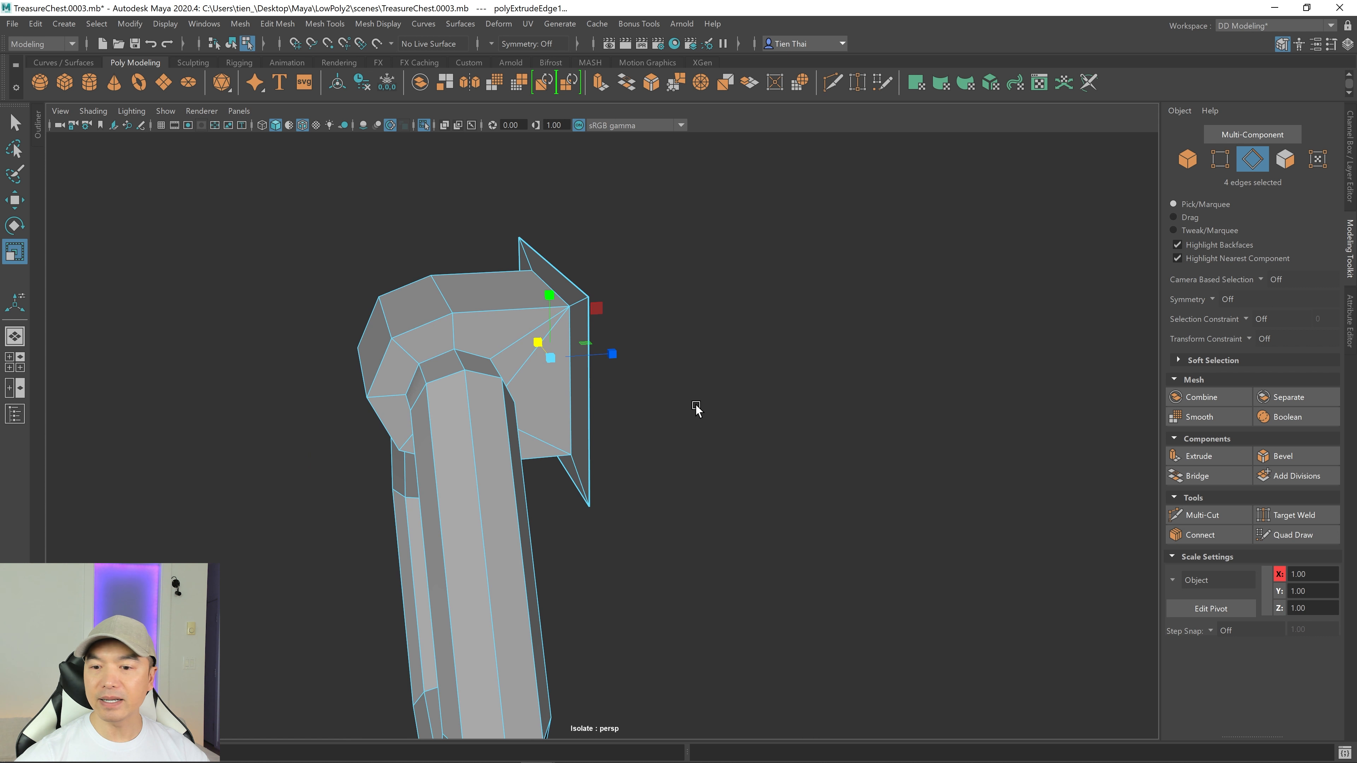
Step: Extrude the flange's outer edges toward the chest to form a mounting block, and return to object selection
{"action": "left_click", "coordinate": [1199, 456]}
{"action": "left_click_drag", "start_coordinate": [794, 424], "coordinate": [539, 385], "text": "alt"}
{"action": "left_click_drag", "start_coordinate": [458, 323], "coordinate": [578, 313]}
{"action": "scroll", "coordinate": [583, 320], "scroll_direction": "down", "scroll_amount": 6}
{"action": "left_click_drag", "start_coordinate": [511, 397], "coordinate": [648, 409], "text": "alt"}
{"action": "right_click_drag", "start_coordinate": [639, 310], "coordinate": [725, 251]}
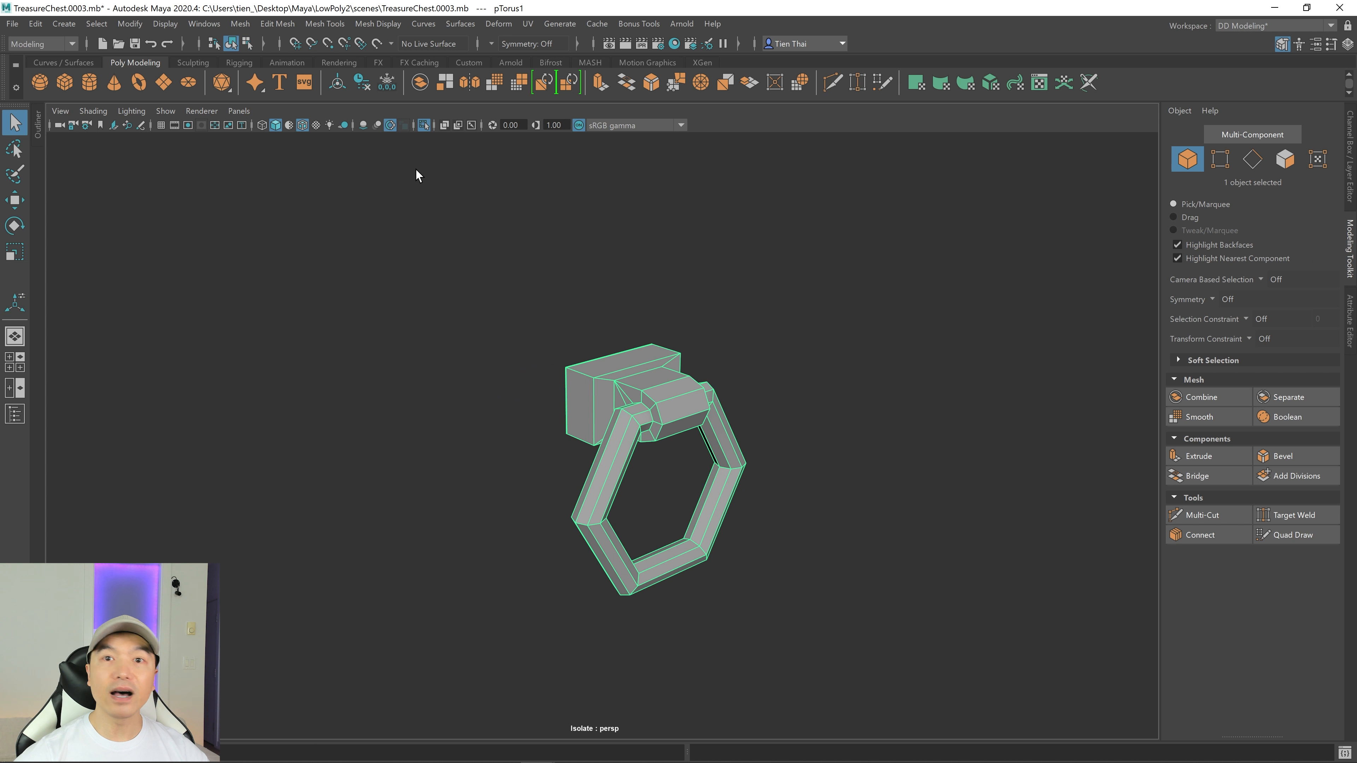
Step: Exit isolation and move the ring handle against the chest's end at about Y 1.53, Z -2.26, leaving it deselected
{"action": "left_click", "coordinate": [424, 126]}
{"action": "left_click_drag", "start_coordinate": [630, 307], "coordinate": [647, 296], "text": "alt"}
{"action": "key", "text": "w"}
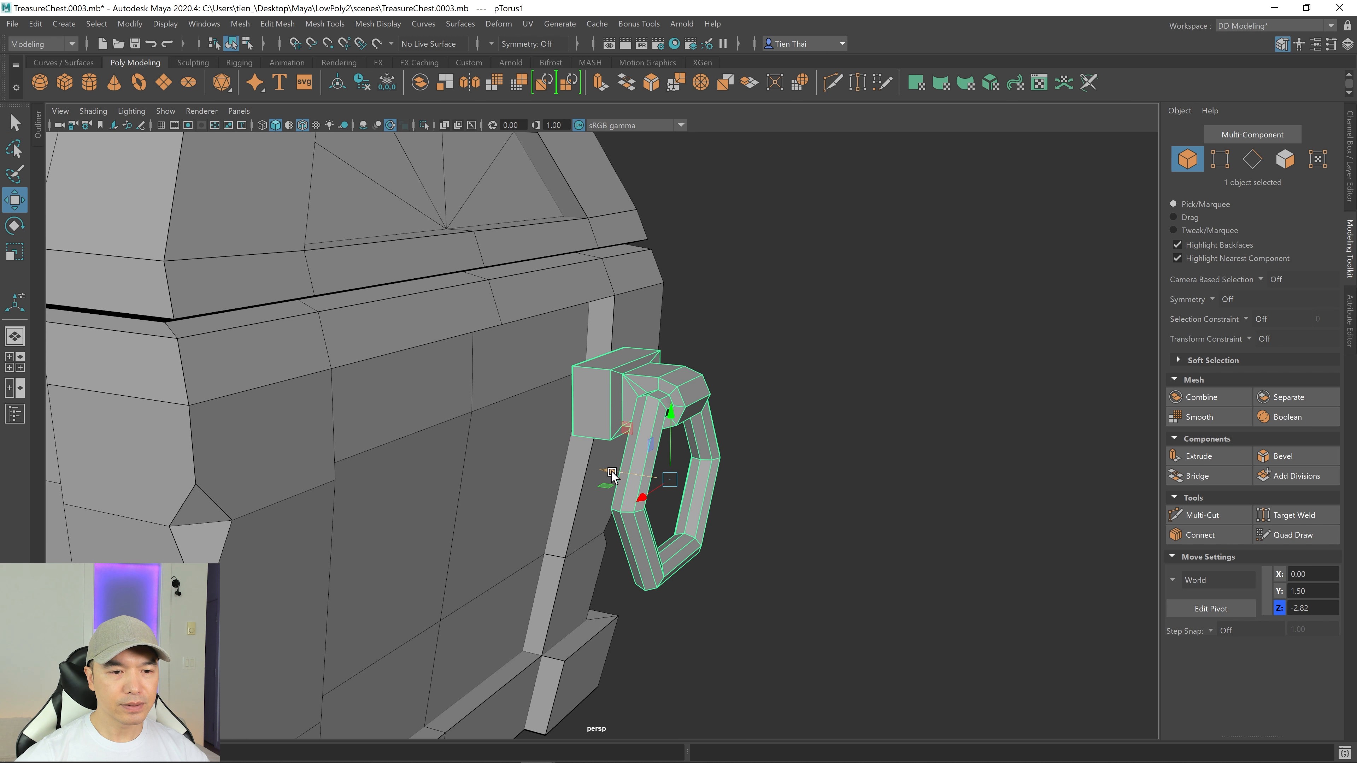
{"action": "left_click_drag", "start_coordinate": [612, 474], "coordinate": [515, 395]}
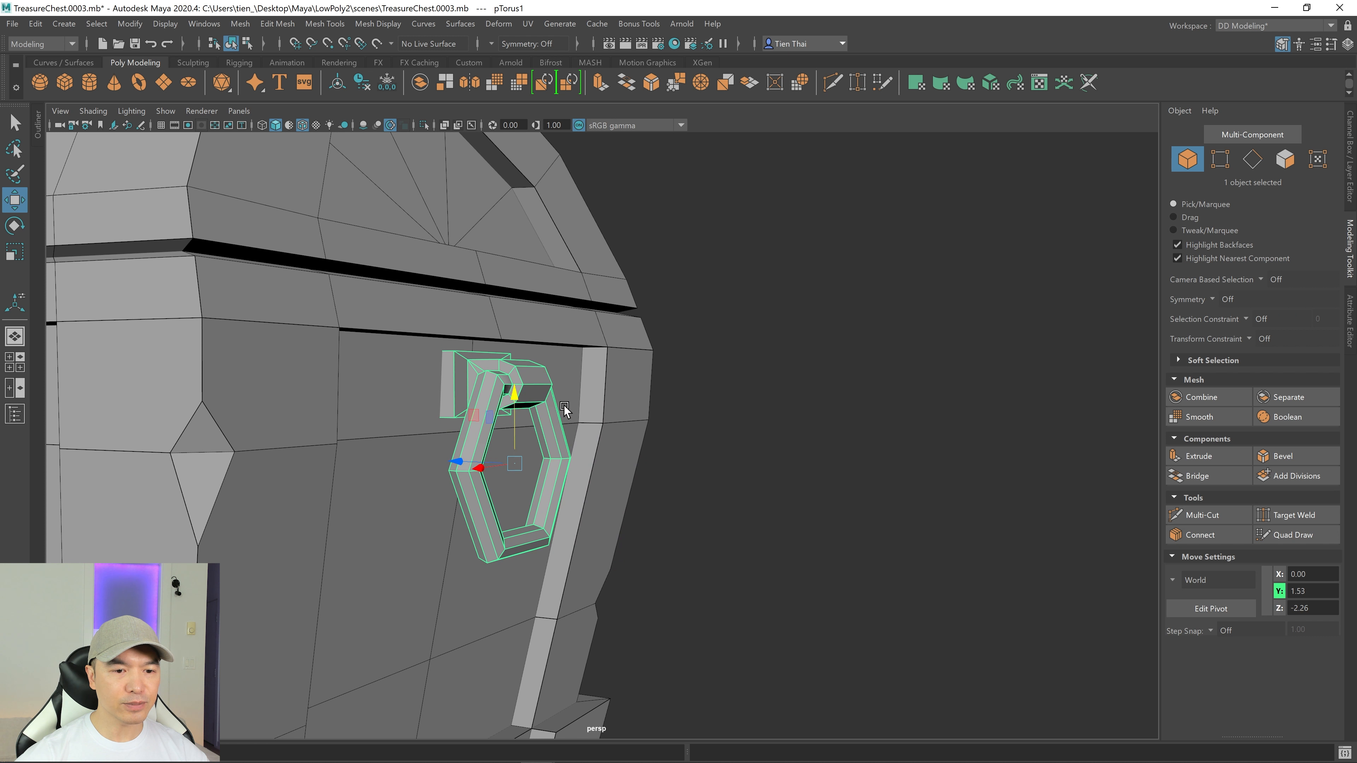
{"action": "scroll", "coordinate": [563, 410], "scroll_direction": "down", "scroll_amount": 3}
{"action": "left_click_drag", "start_coordinate": [673, 425], "coordinate": [564, 397], "text": "alt"}
{"action": "scroll", "coordinate": [600, 448], "scroll_direction": "down", "scroll_amount": 3}
{"action": "mouse_move", "coordinate": [626, 457]}
{"action": "left_mouse_down", "text": "alt"}
{"action": "mouse_move", "coordinate": [689, 452]}
{"action": "mouse_move", "coordinate": [652, 450]}
{"action": "left_mouse_up", "text": "alt"}
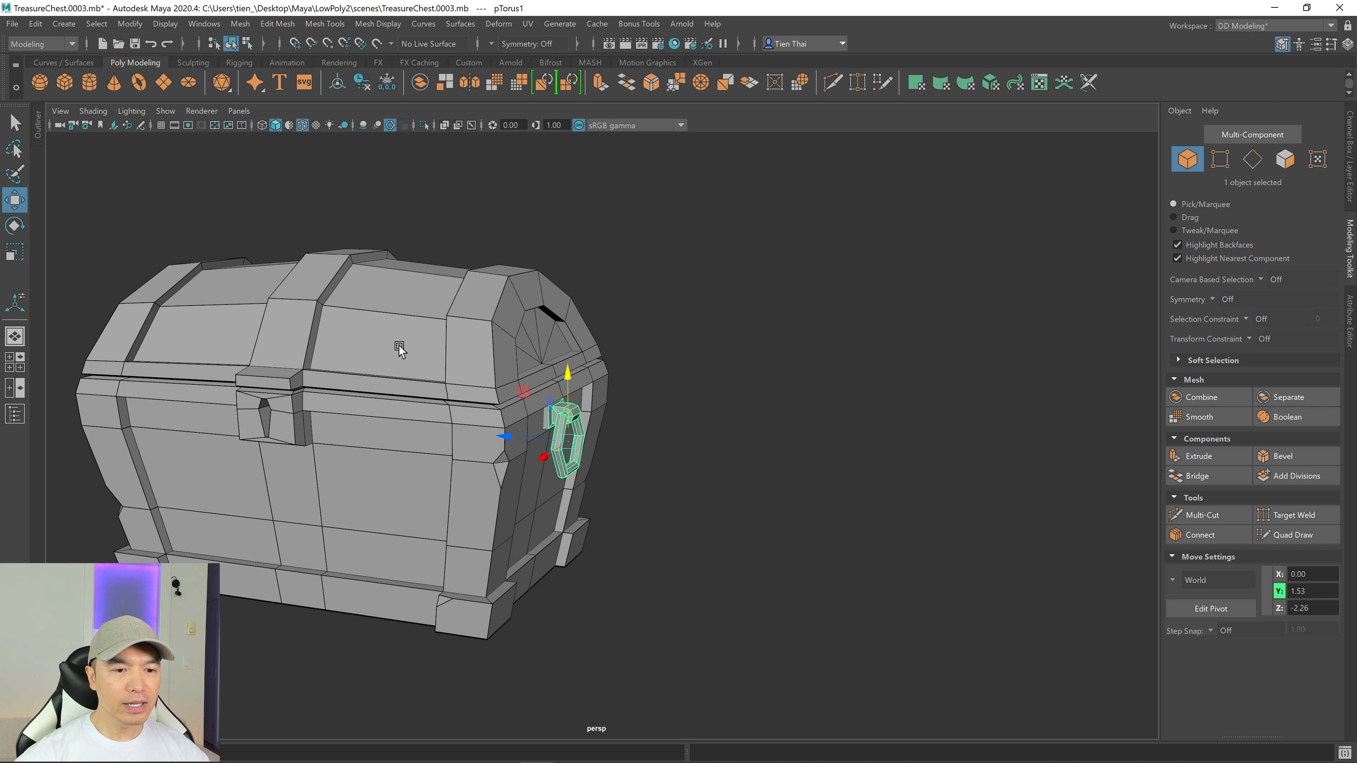
{"action": "left_click_drag", "start_coordinate": [569, 442], "coordinate": [585, 419], "text": "alt"}
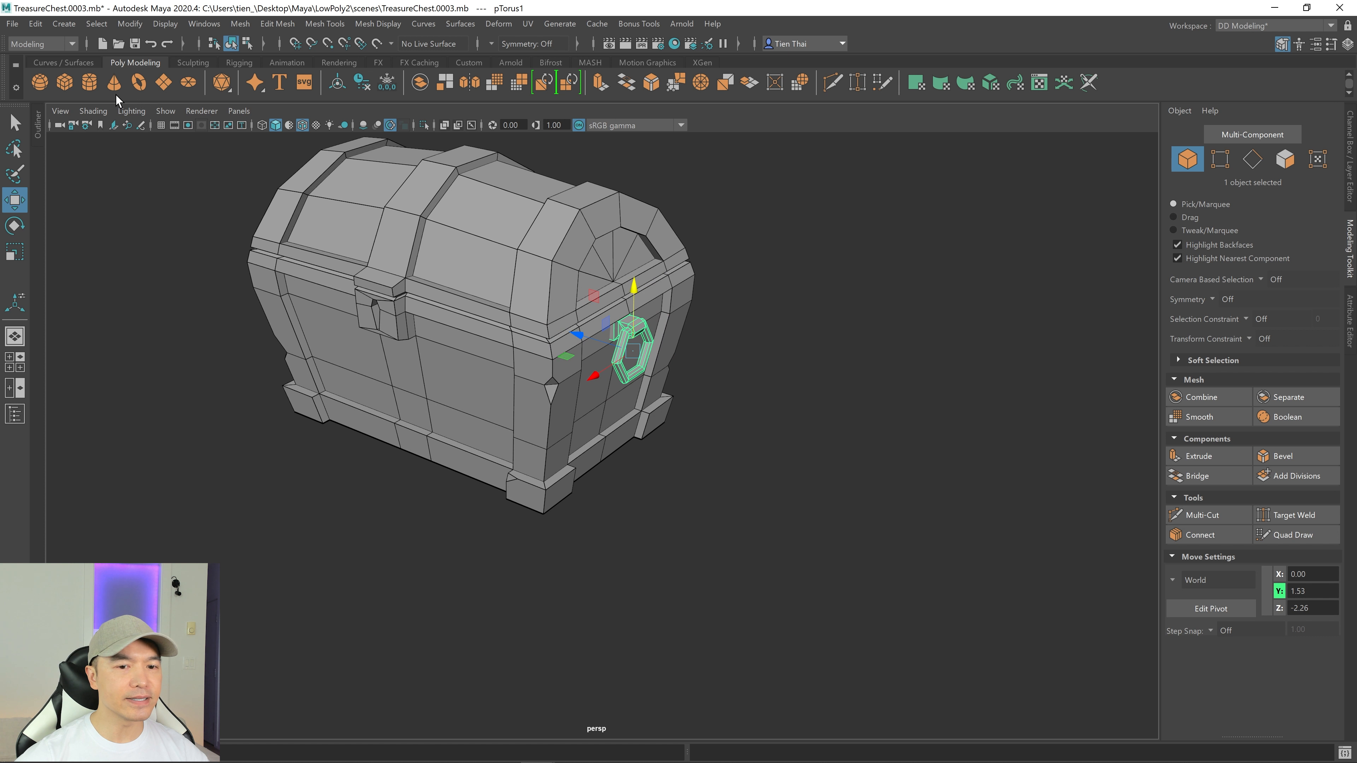
{"action": "left_click", "coordinate": [813, 317]}
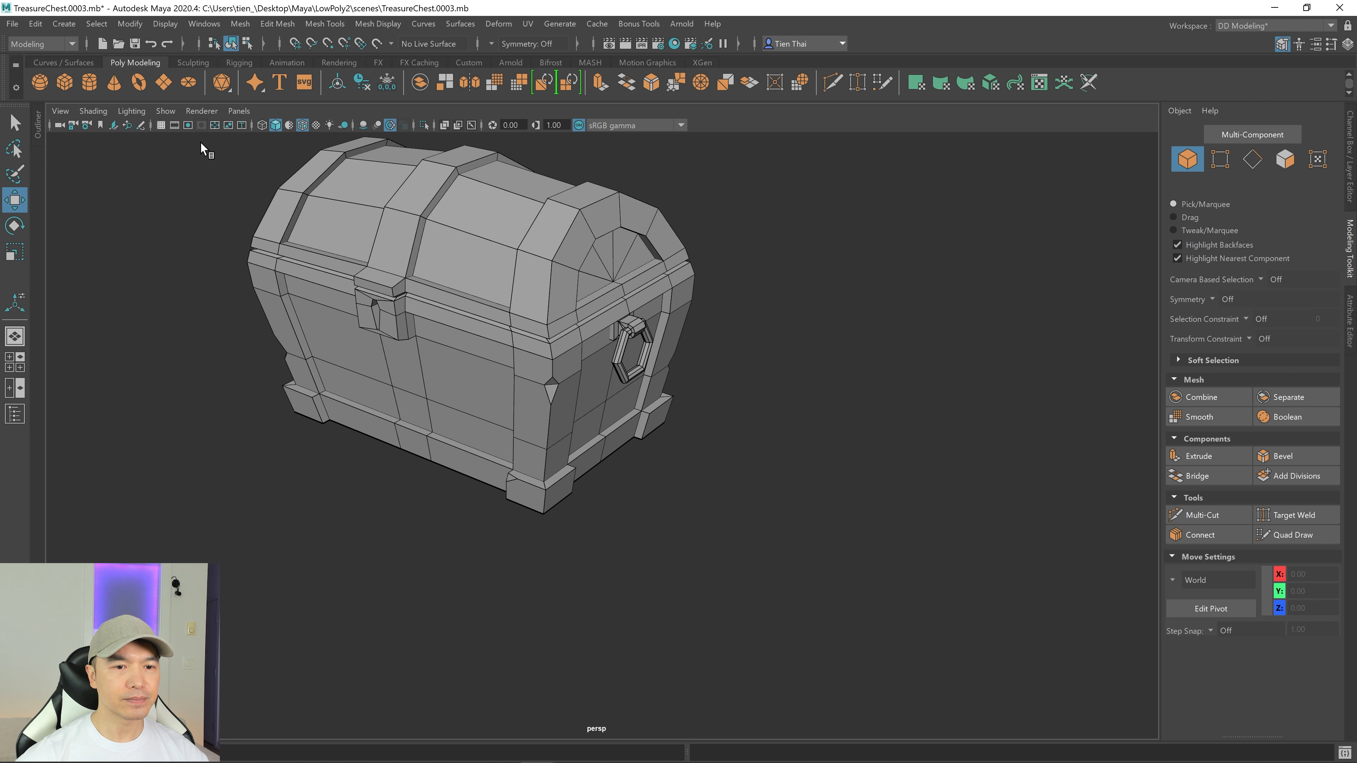
Step: Create a polygon cylinder with 6 axis subdivisions
{"action": "left_click", "coordinate": [89, 81]}
{"action": "mouse_move", "coordinate": [546, 395]}
{"action": "left_mouse_down", "text": "alt"}
{"action": "mouse_move", "coordinate": [388, 428]}
{"action": "mouse_move", "coordinate": [176, 521]}
{"action": "mouse_move", "coordinate": [424, 412]}
{"action": "mouse_move", "coordinate": [416, 404]}
{"action": "left_mouse_up", "text": "alt"}
{"action": "key", "text": "t"}
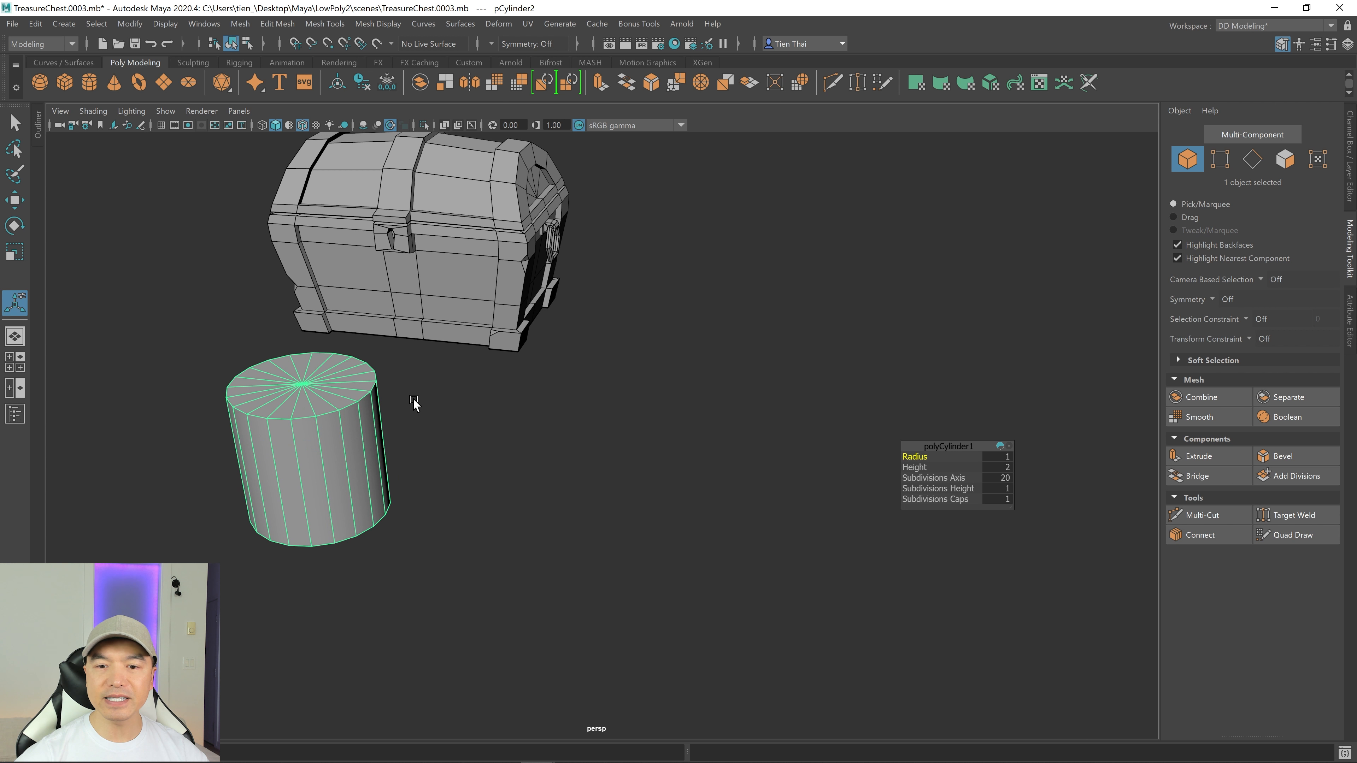
{"action": "left_click", "coordinate": [1005, 479]}
{"action": "key", "text": "Return"}
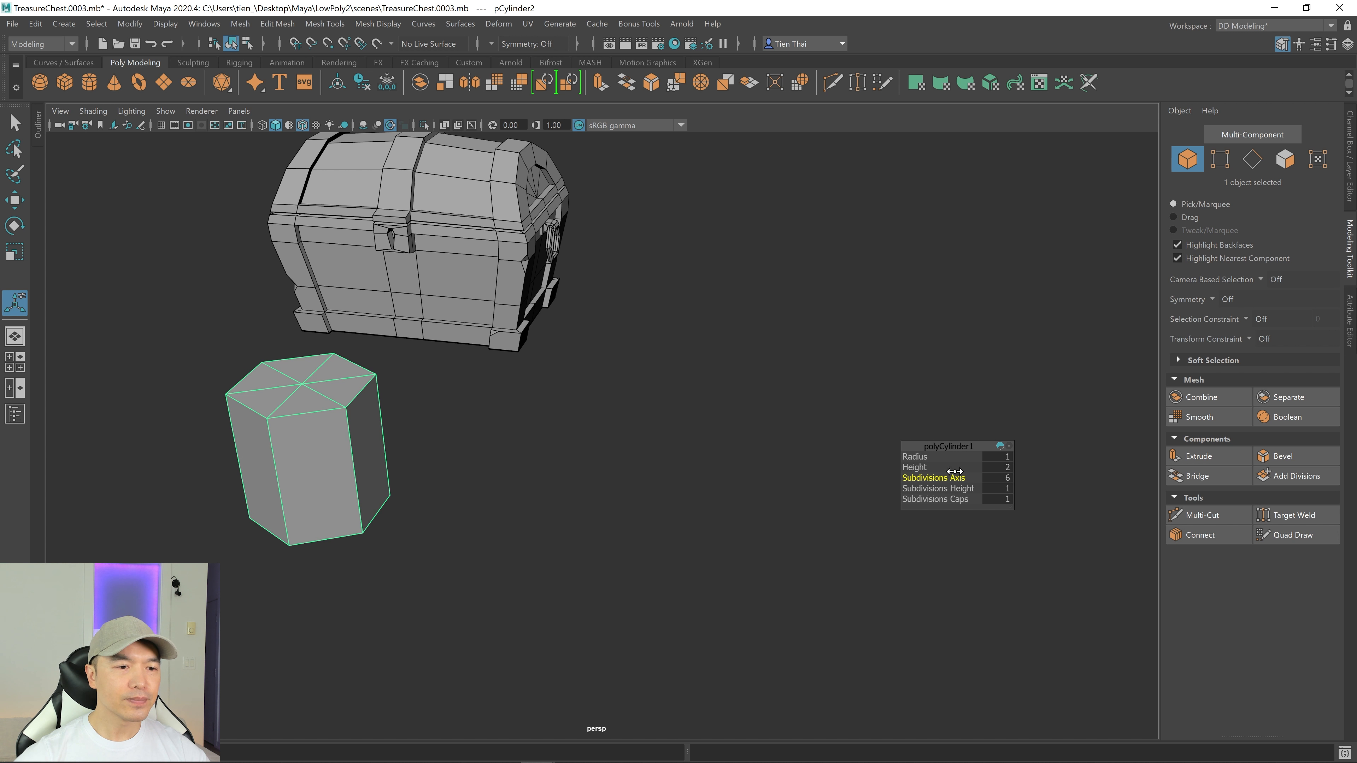
Step: Rotate the six-sided cylinder to -90 degrees about Z so it lies on its side
{"action": "left_click_drag", "start_coordinate": [748, 438], "coordinate": [646, 427], "text": "alt"}
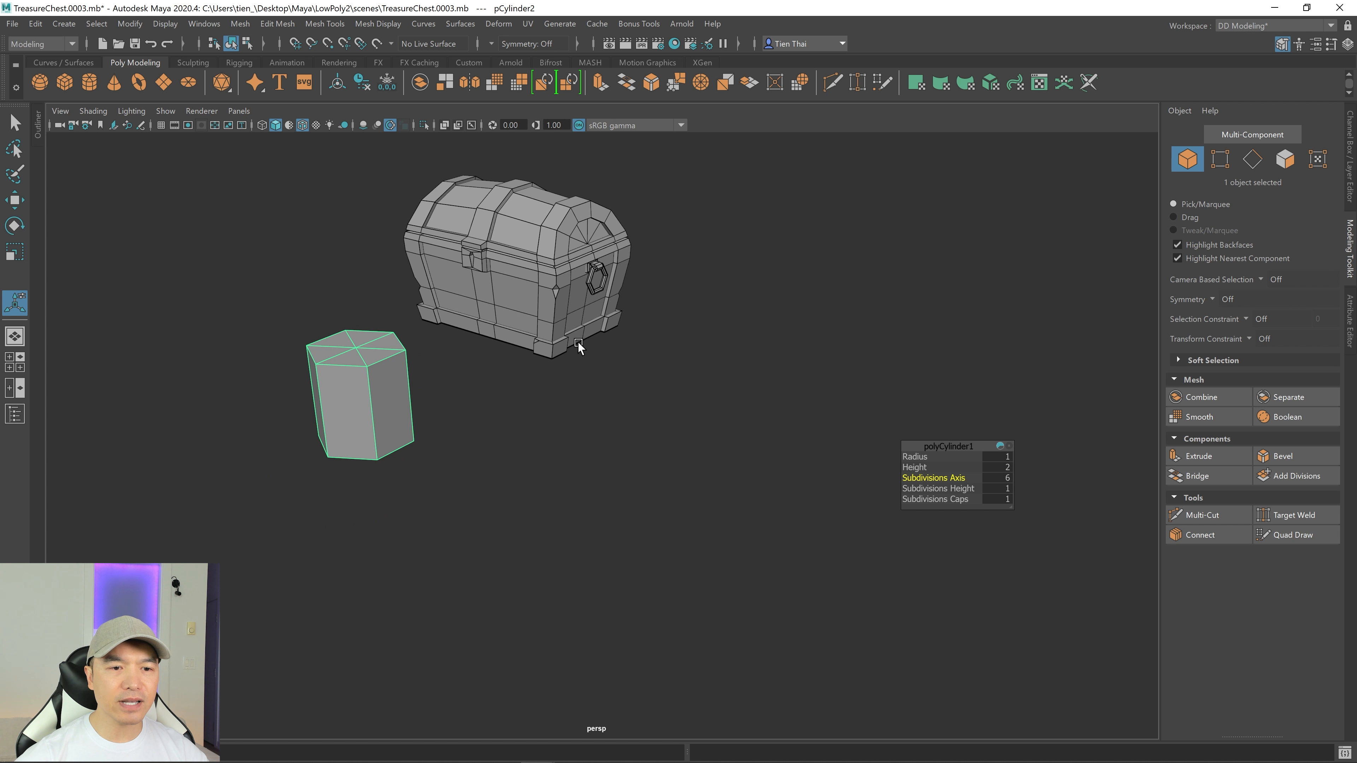
{"action": "left_click_drag", "start_coordinate": [598, 314], "coordinate": [540, 256], "text": "alt"}
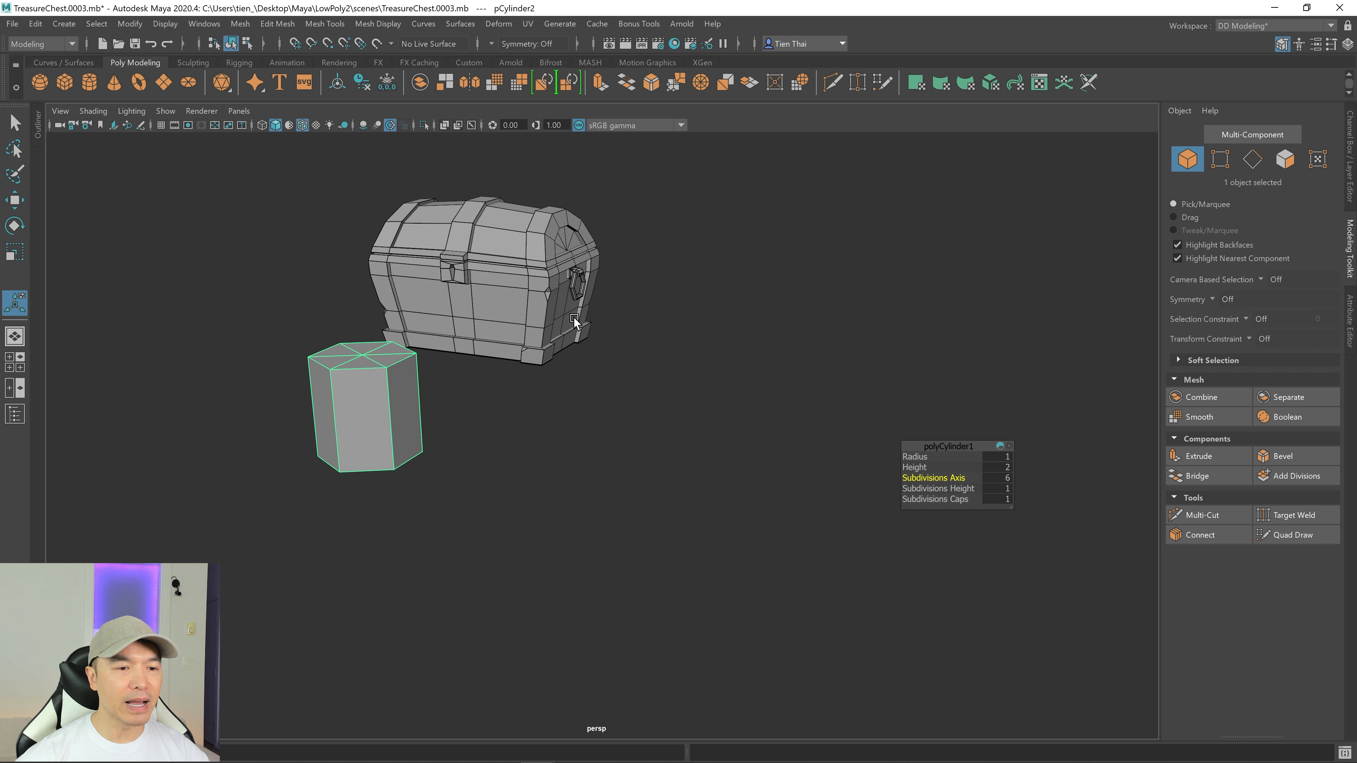
{"action": "left_click_drag", "start_coordinate": [574, 321], "coordinate": [529, 366], "text": "alt"}
{"action": "key", "text": "e"}
{"action": "scroll", "coordinate": [504, 354], "scroll_direction": "down", "scroll_amount": 1}
{"action": "left_click", "coordinate": [1352, 184]}
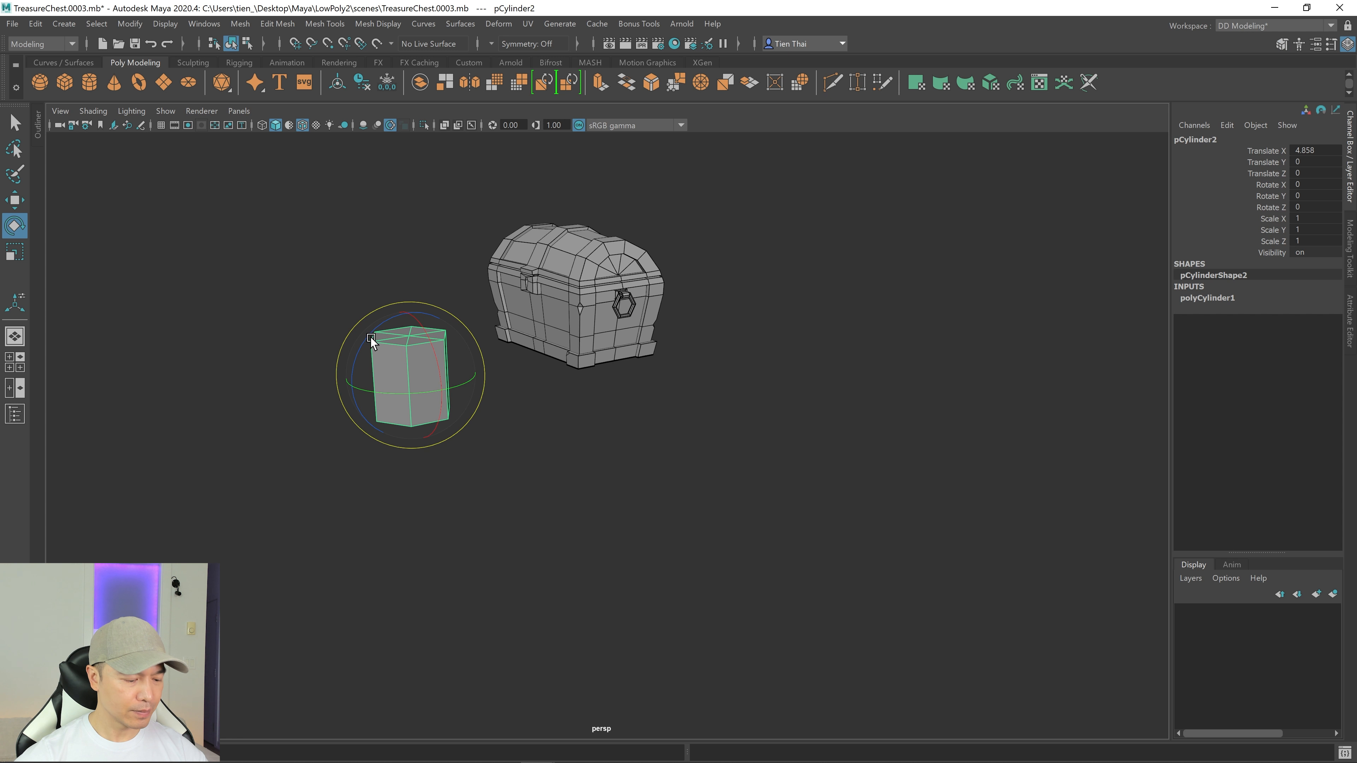
{"action": "left_click_drag", "start_coordinate": [367, 338], "coordinate": [343, 370]}
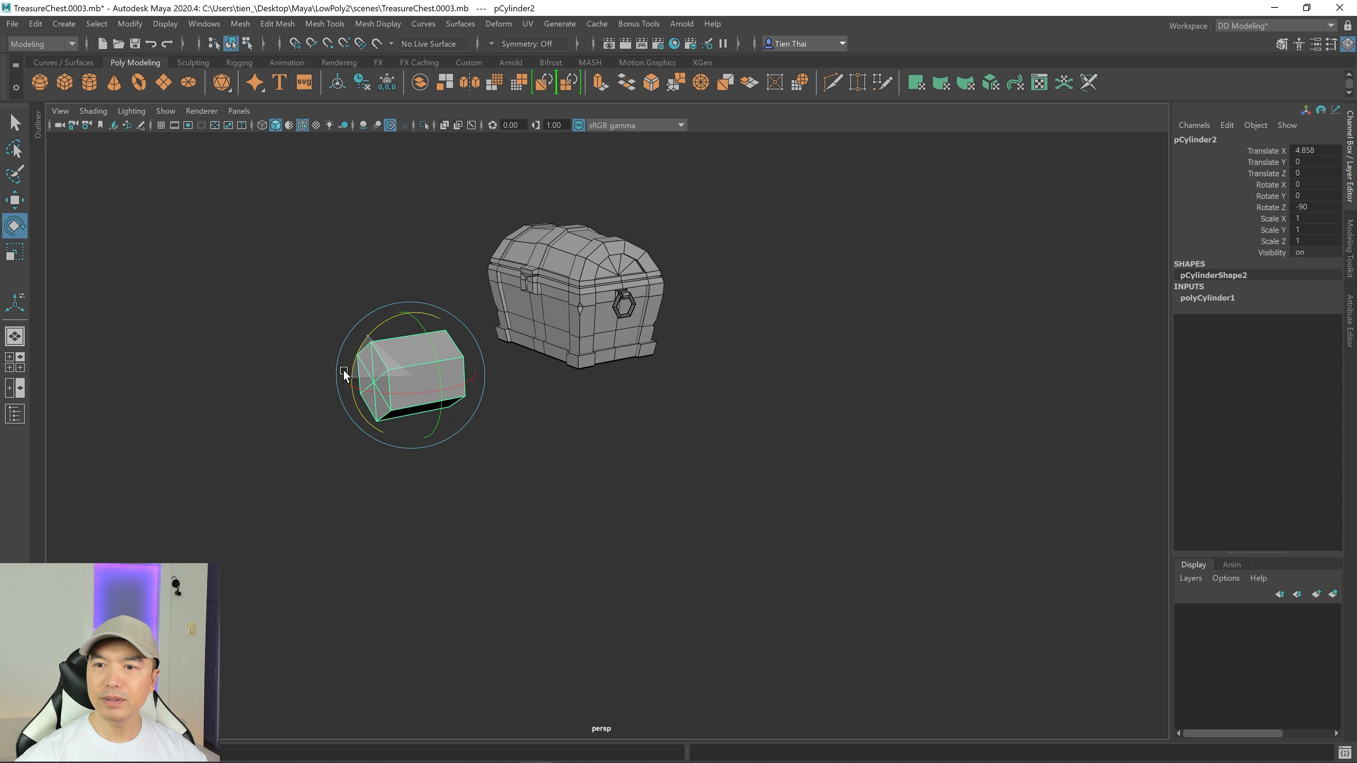
{"action": "left_click", "coordinate": [1352, 178]}
Step: Scale the cylinder down uniformly and move it up to the chest's front, near the corner on the handle side
{"action": "left_click_drag", "start_coordinate": [864, 370], "coordinate": [839, 376], "text": "alt"}
{"action": "key", "text": "r"}
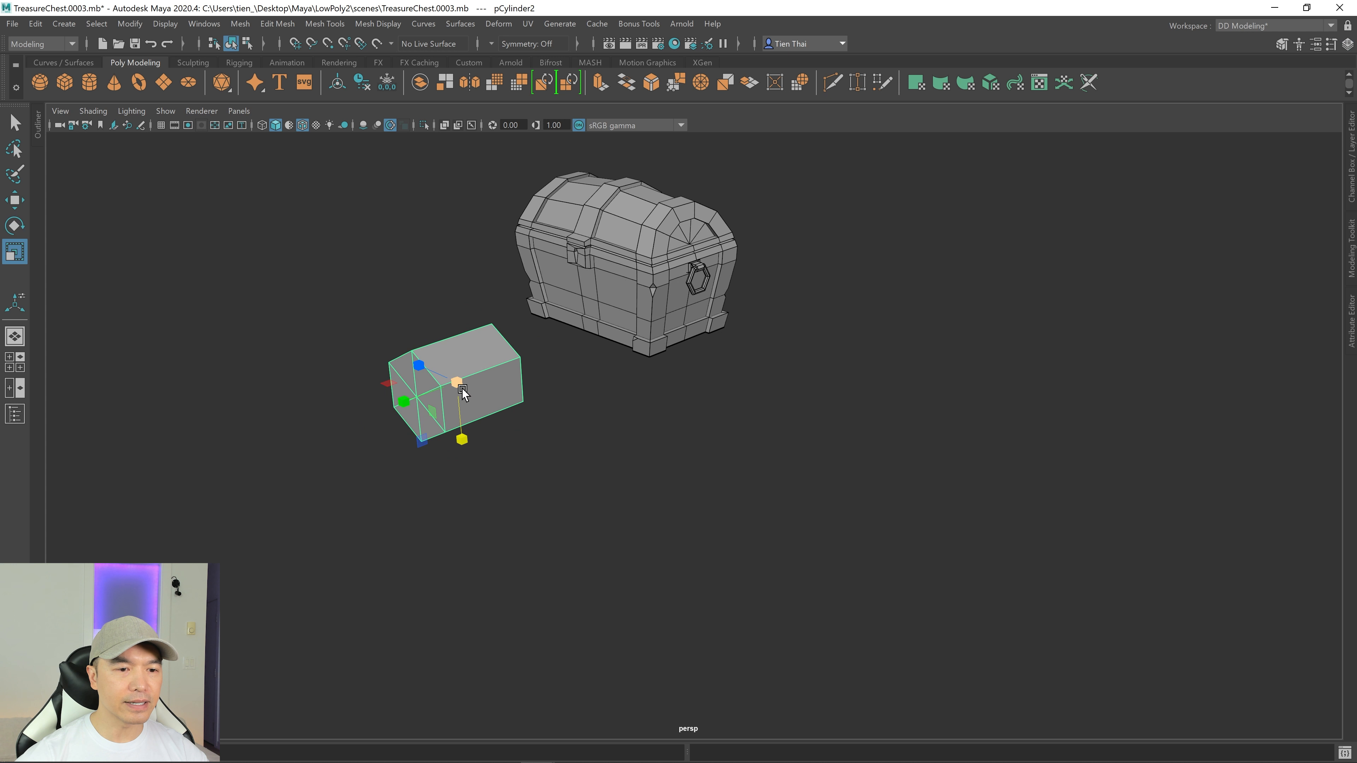
{"action": "left_click_drag", "start_coordinate": [462, 393], "coordinate": [530, 365]}
{"action": "key", "text": "w"}
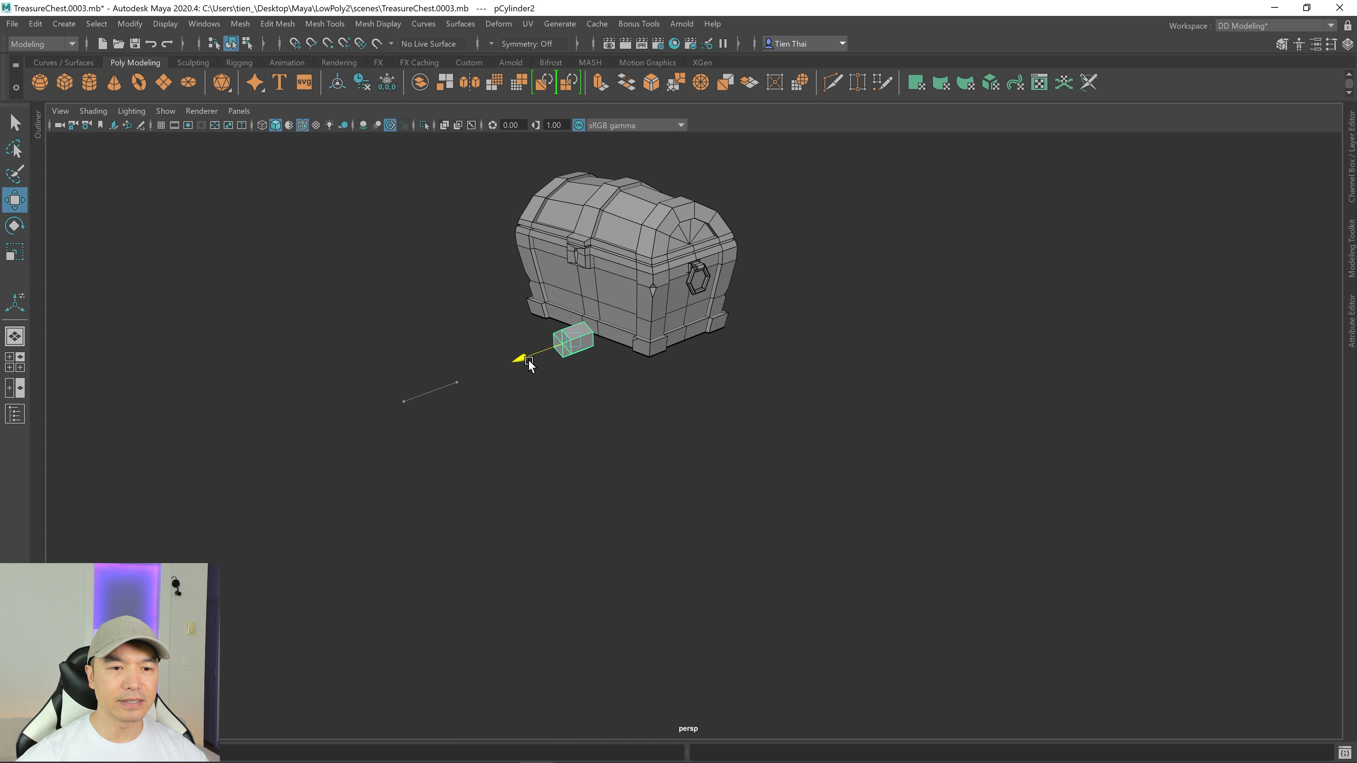
{"action": "left_click_drag", "start_coordinate": [573, 274], "coordinate": [570, 206]}
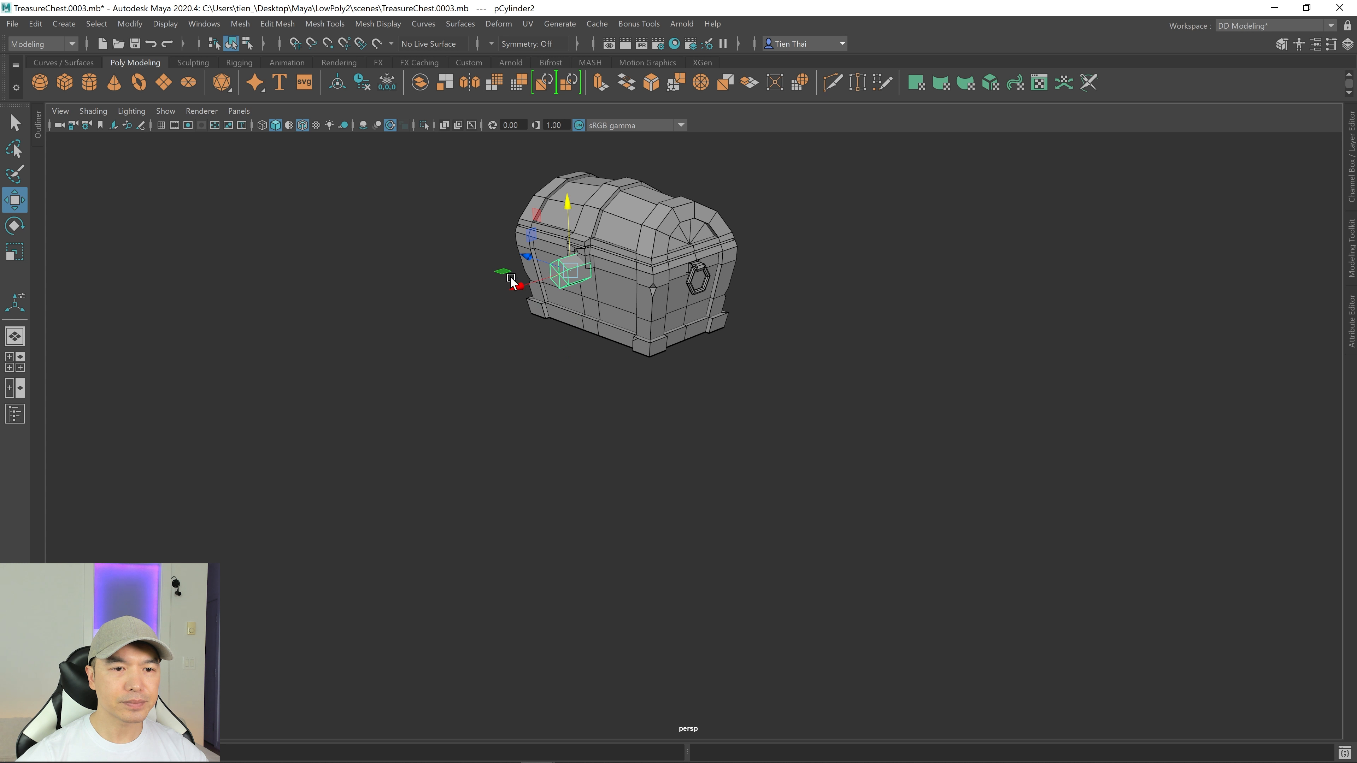
{"action": "left_click_drag", "start_coordinate": [526, 259], "coordinate": [610, 298]}
Step: Examine the chest's corners, end handle and front around the cylinder from several sides
{"action": "key", "text": "r"}
{"action": "middle_click_drag", "start_coordinate": [730, 335], "coordinate": [703, 356], "text": "alt"}
{"action": "right_click_drag", "start_coordinate": [704, 356], "coordinate": [1137, 341], "text": "alt"}
{"action": "left_click_drag", "start_coordinate": [1137, 341], "coordinate": [1059, 295], "text": "alt"}
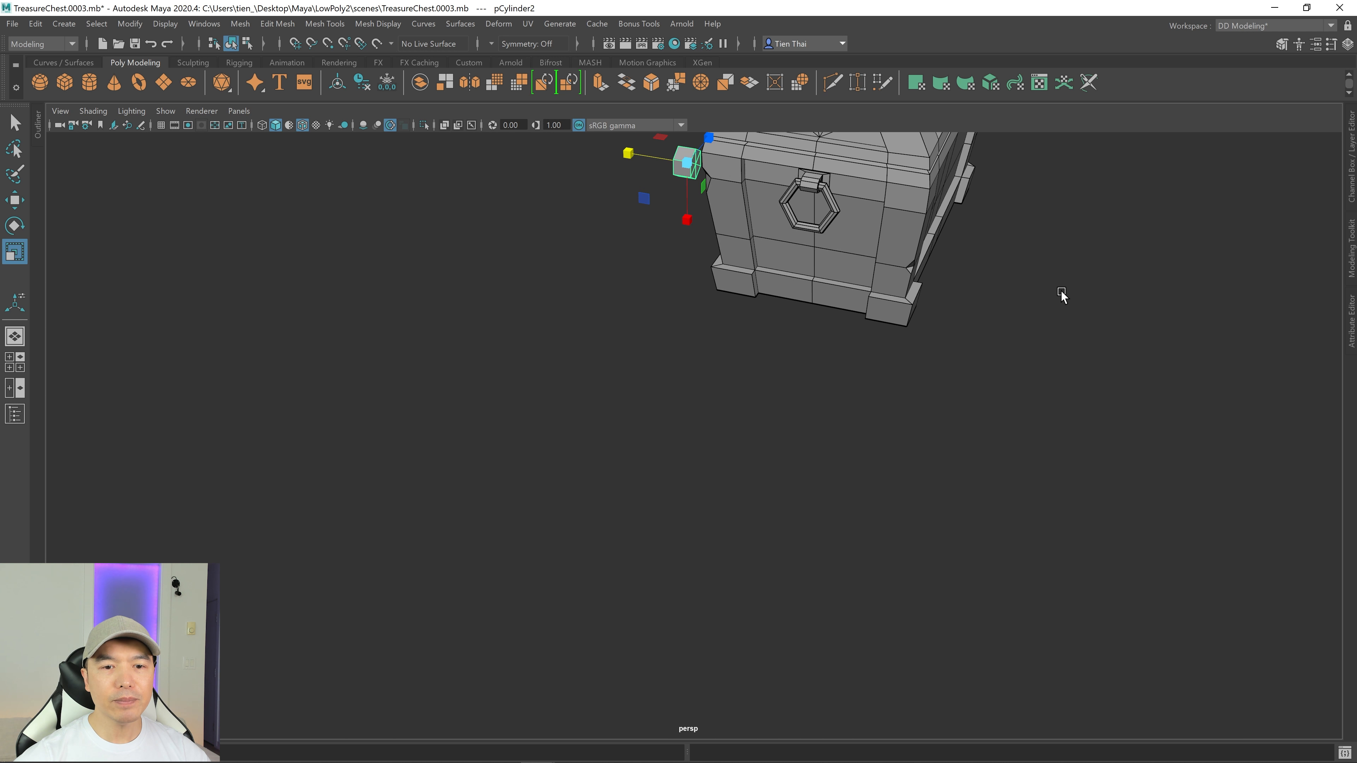
{"action": "middle_click_drag", "start_coordinate": [1058, 296], "coordinate": [780, 422], "text": "alt"}
{"action": "left_click_drag", "start_coordinate": [780, 421], "coordinate": [818, 390], "text": "alt"}
{"action": "right_click_drag", "start_coordinate": [818, 391], "coordinate": [1046, 384], "text": "alt"}
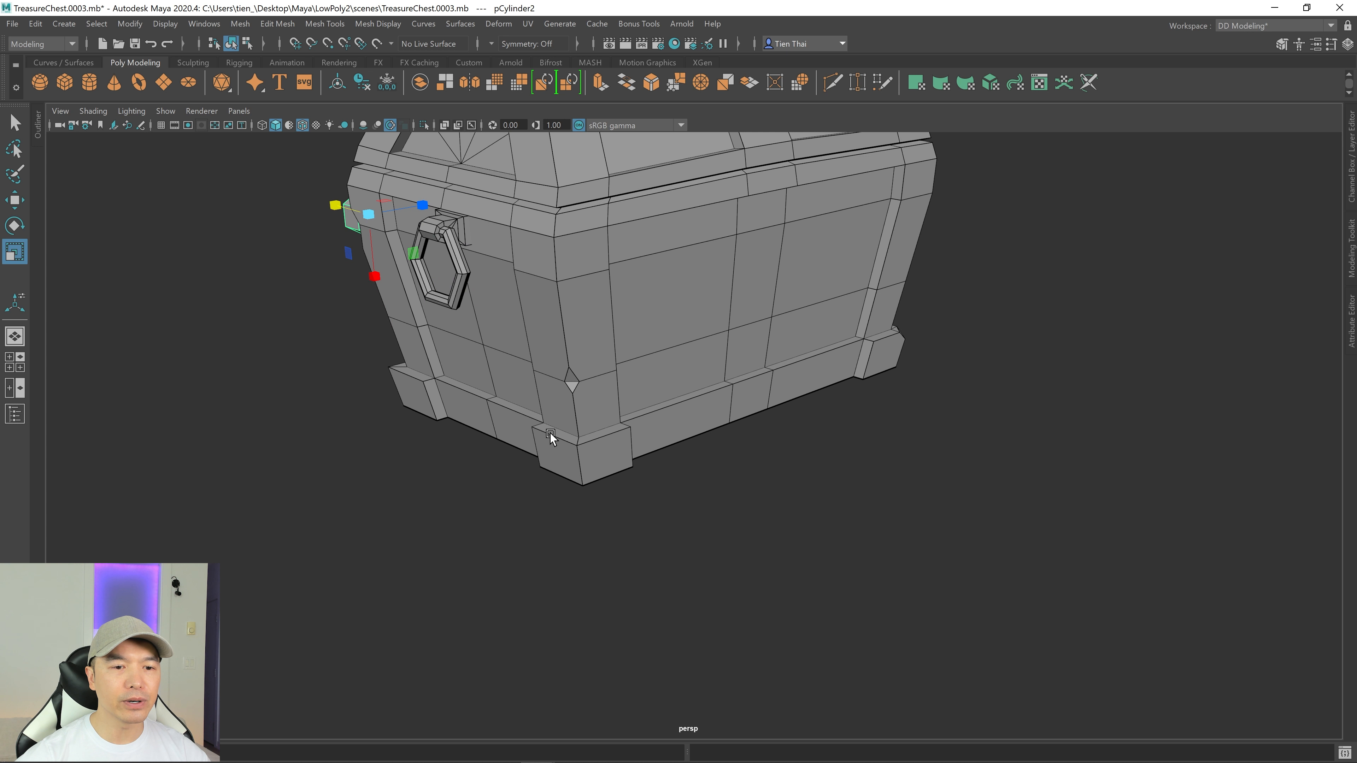
{"action": "left_click_drag", "start_coordinate": [550, 434], "coordinate": [599, 404], "text": "alt"}
{"action": "right_click_drag", "start_coordinate": [544, 211], "coordinate": [600, 345], "text": "alt"}
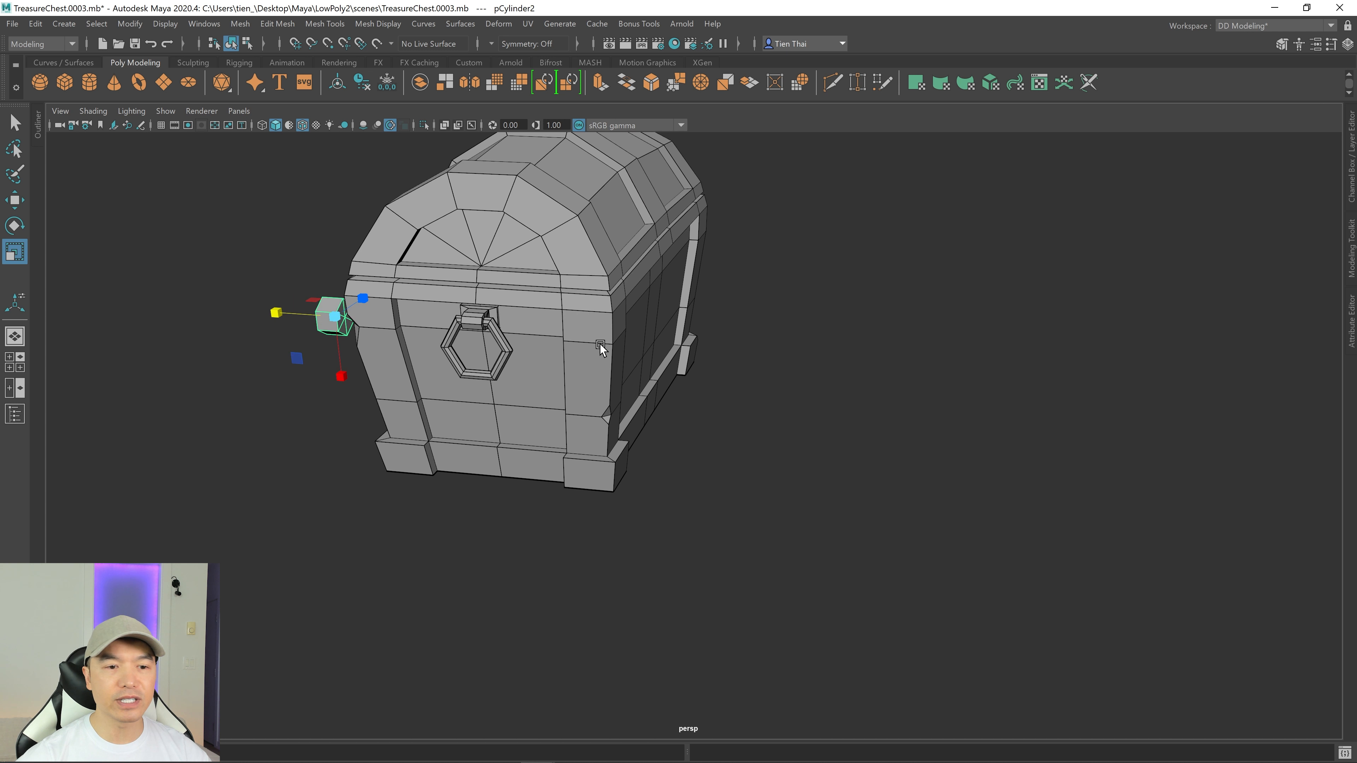
{"action": "left_click_drag", "start_coordinate": [600, 346], "coordinate": [577, 396], "text": "alt"}
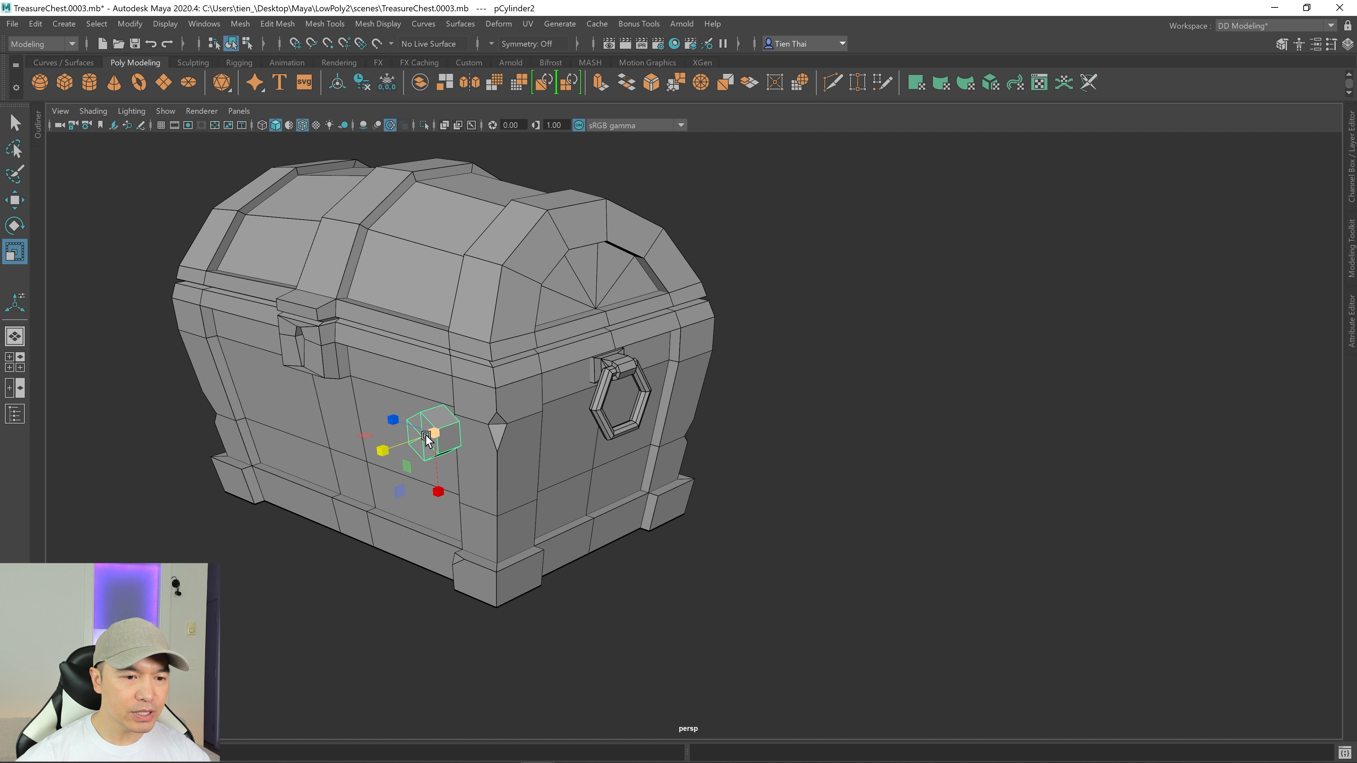
Step: Flatten the cylinder along its length into a thin hexagonal disc and raise it toward the chest's upper front corner
{"action": "left_click_drag", "start_coordinate": [384, 452], "coordinate": [409, 444]}
{"action": "key", "text": "w"}
{"action": "left_click_drag", "start_coordinate": [462, 360], "coordinate": [459, 344]}
{"action": "key", "text": "r"}
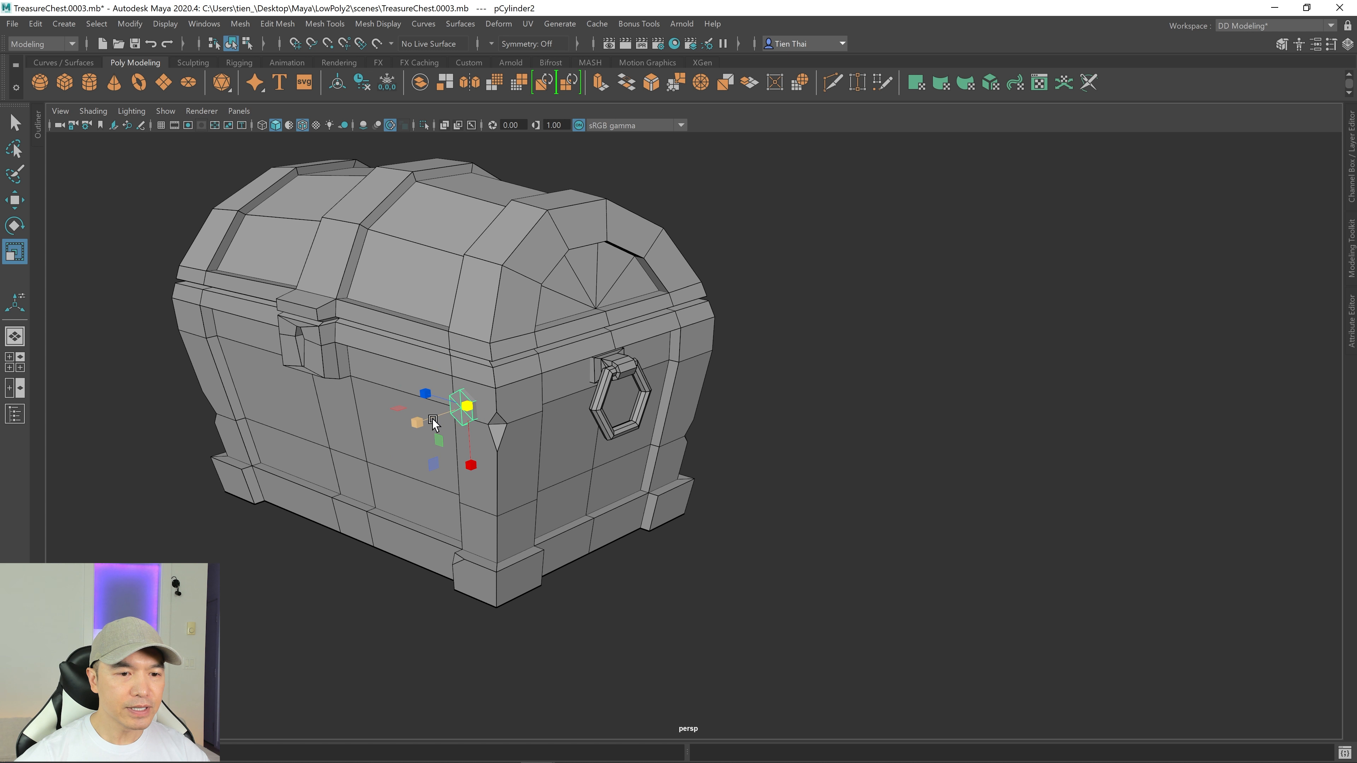
Step: Pull the hexagonal disc outward from the chest's front so it stands out further from the surface
{"action": "left_click_drag", "start_coordinate": [427, 425], "coordinate": [500, 436], "text": "alt"}
{"action": "key", "text": "w"}
{"action": "key", "text": "f"}
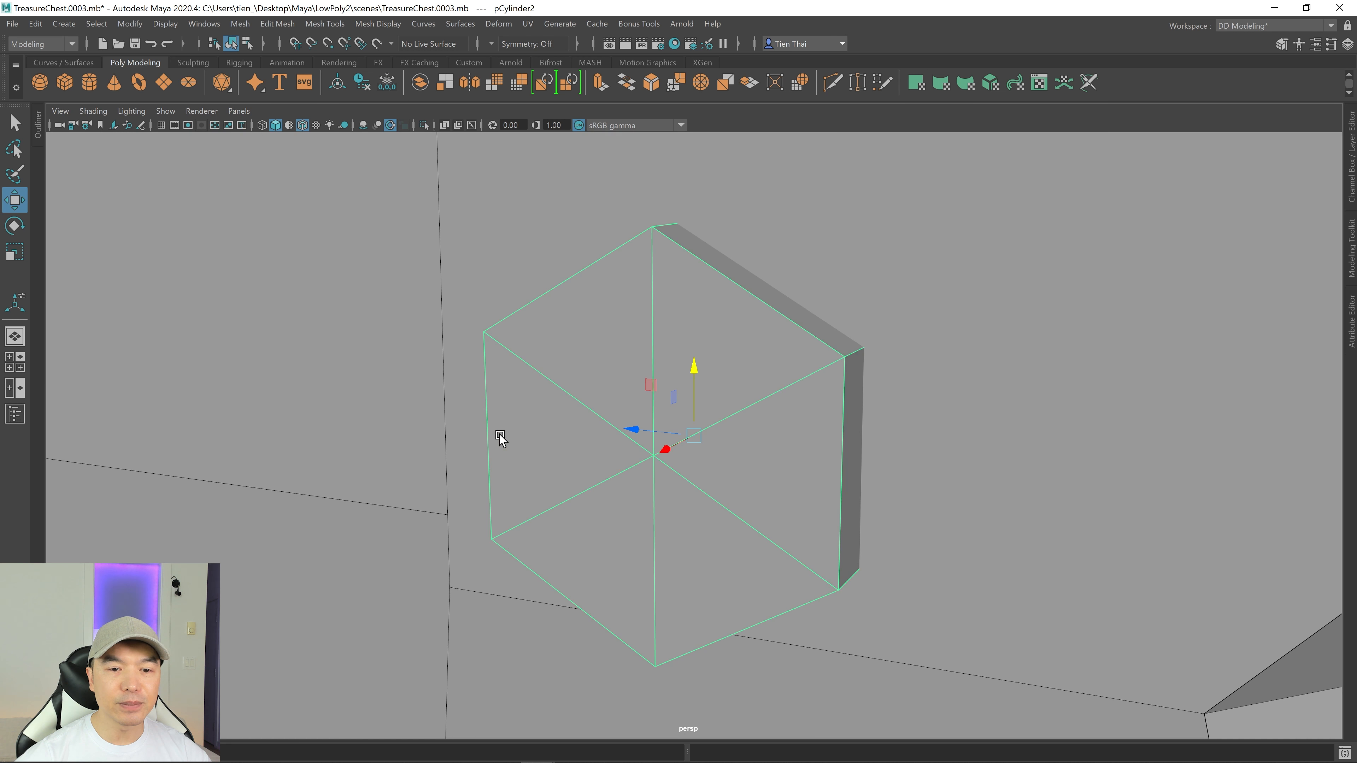
{"action": "scroll", "coordinate": [500, 436], "scroll_direction": "down", "scroll_amount": 5}
{"action": "left_click_drag", "start_coordinate": [709, 477], "coordinate": [670, 491], "text": "alt"}
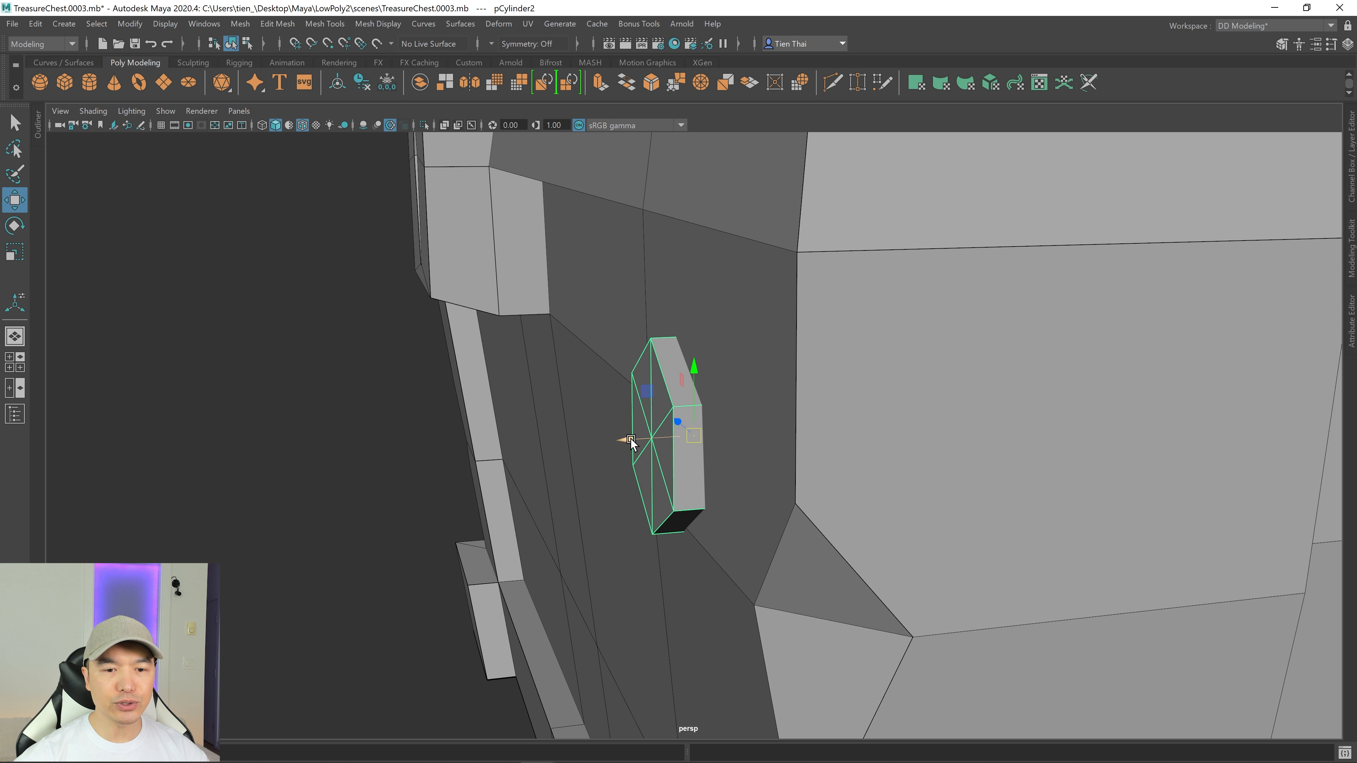
{"action": "left_click_drag", "start_coordinate": [631, 441], "coordinate": [597, 439]}
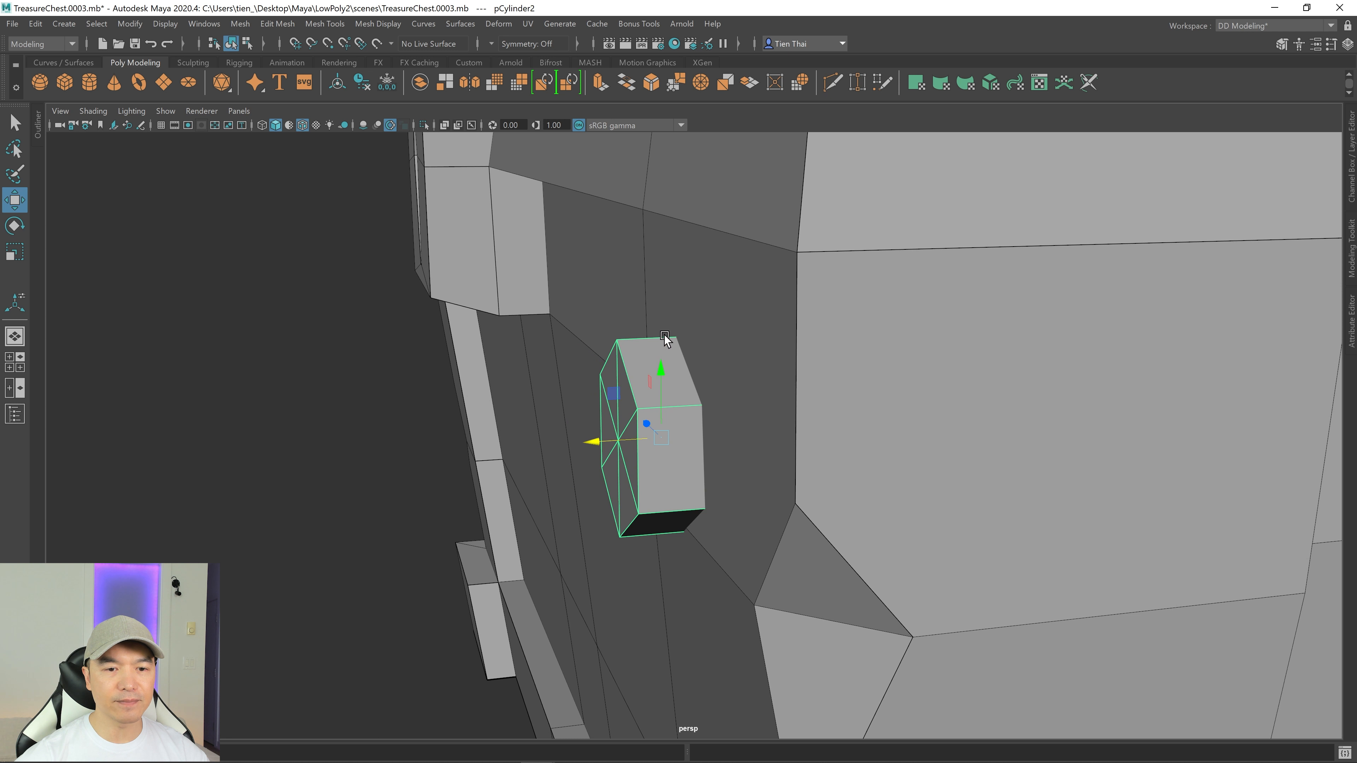
Step: Raise the hexagonal disc onto the upper front corner panel, just below the rim
{"action": "left_click_drag", "start_coordinate": [661, 371], "coordinate": [664, 311]}
{"action": "key", "text": "f"}
{"action": "scroll", "coordinate": [672, 319], "scroll_direction": "down", "scroll_amount": 5}
{"action": "left_click_drag", "start_coordinate": [494, 427], "coordinate": [612, 444], "text": "alt"}
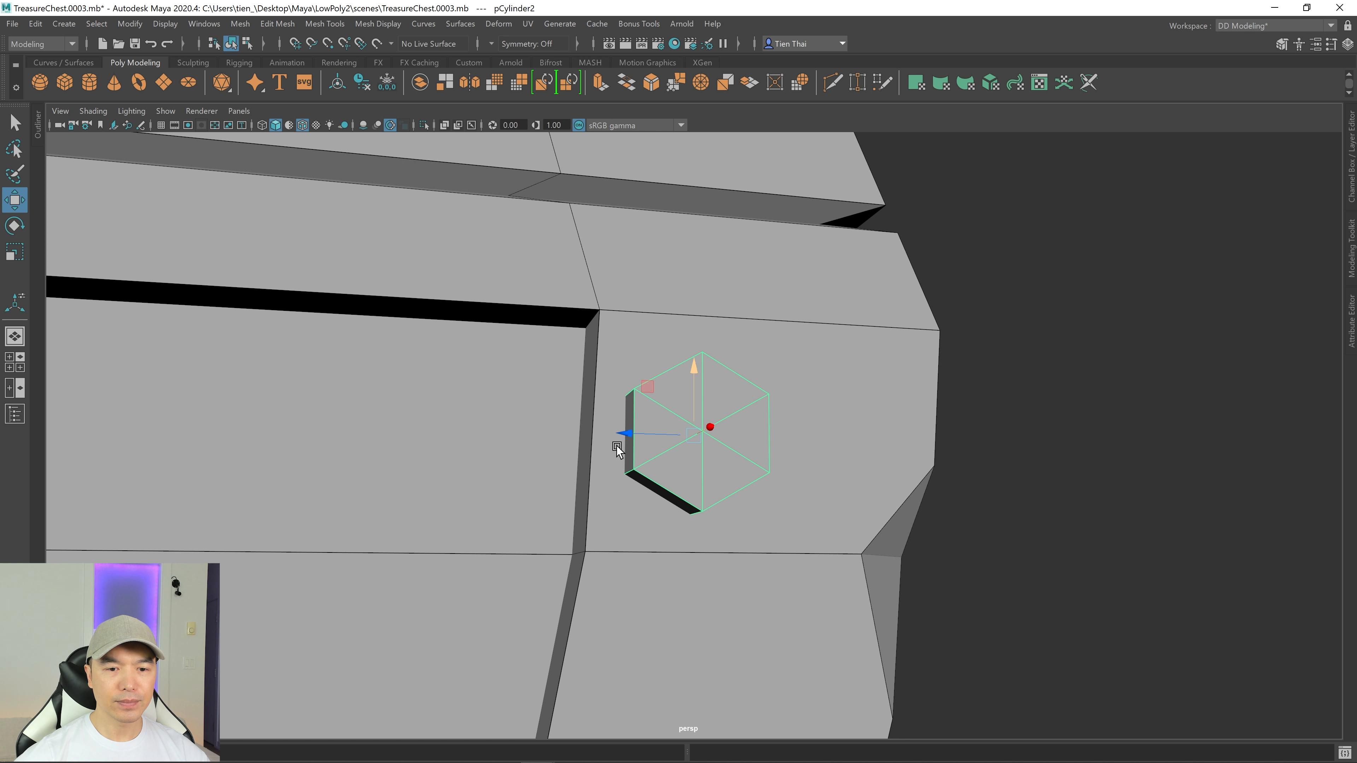
Step: Refine the hexagonal disc's size and position on the upper corner panel, shifting it sideways toward the chest's end
{"action": "scroll", "coordinate": [593, 498], "scroll_direction": "down", "scroll_amount": 4}
{"action": "left_click_drag", "start_coordinate": [591, 500], "coordinate": [699, 484], "text": "alt"}
{"action": "key", "text": "r"}
{"action": "key", "text": "w"}
{"action": "key", "text": "r"}
{"action": "key", "text": "w"}
{"action": "key", "text": "r"}
{"action": "key", "text": "w"}
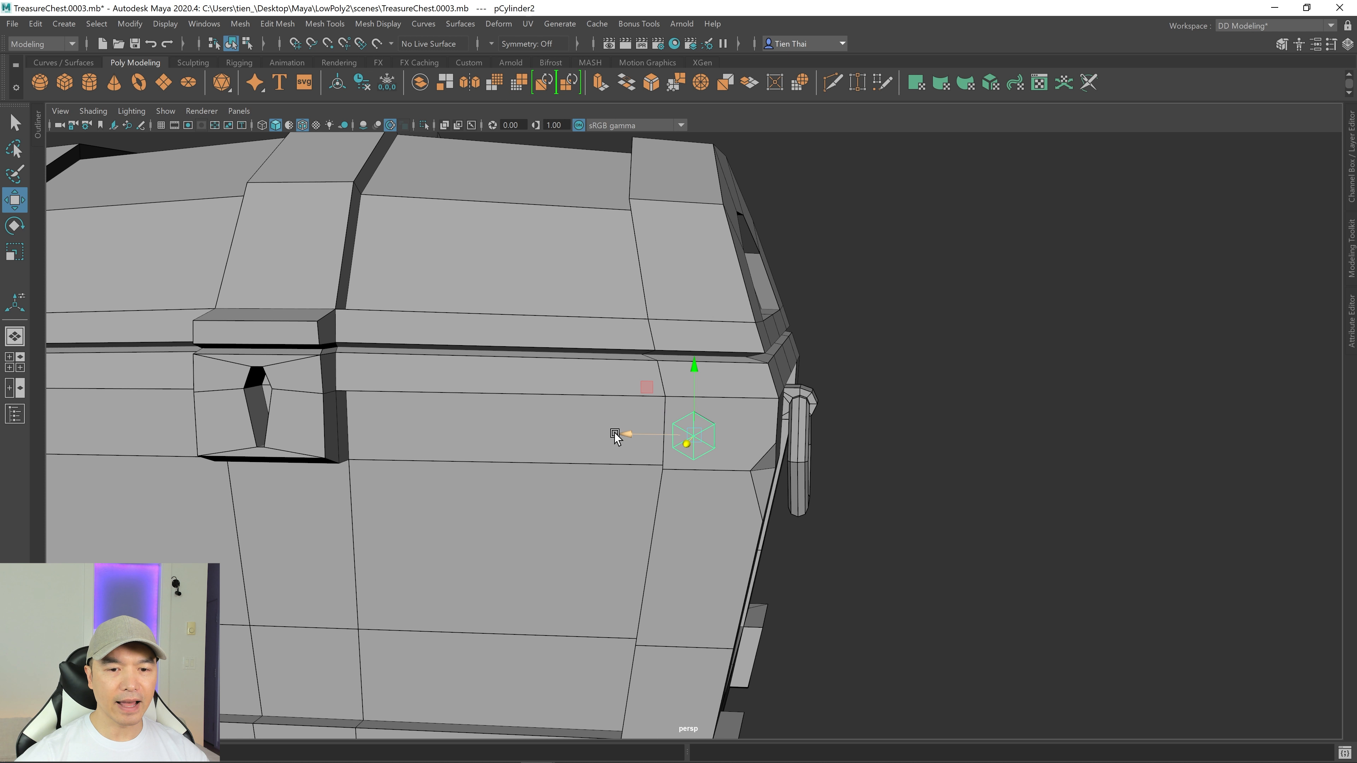
{"action": "left_click_drag", "start_coordinate": [621, 434], "coordinate": [643, 434]}
Step: Examine the small hexagonal cylinder and the chest's front, corners and end from several angles
{"action": "scroll", "coordinate": [664, 444], "scroll_direction": "down", "scroll_amount": 10}
{"action": "left_click_drag", "start_coordinate": [743, 467], "coordinate": [565, 508], "text": "alt"}
{"action": "middle_click_drag", "start_coordinate": [764, 500], "coordinate": [732, 487], "text": "alt"}
{"action": "left_click_drag", "start_coordinate": [732, 487], "coordinate": [700, 498], "text": "alt"}
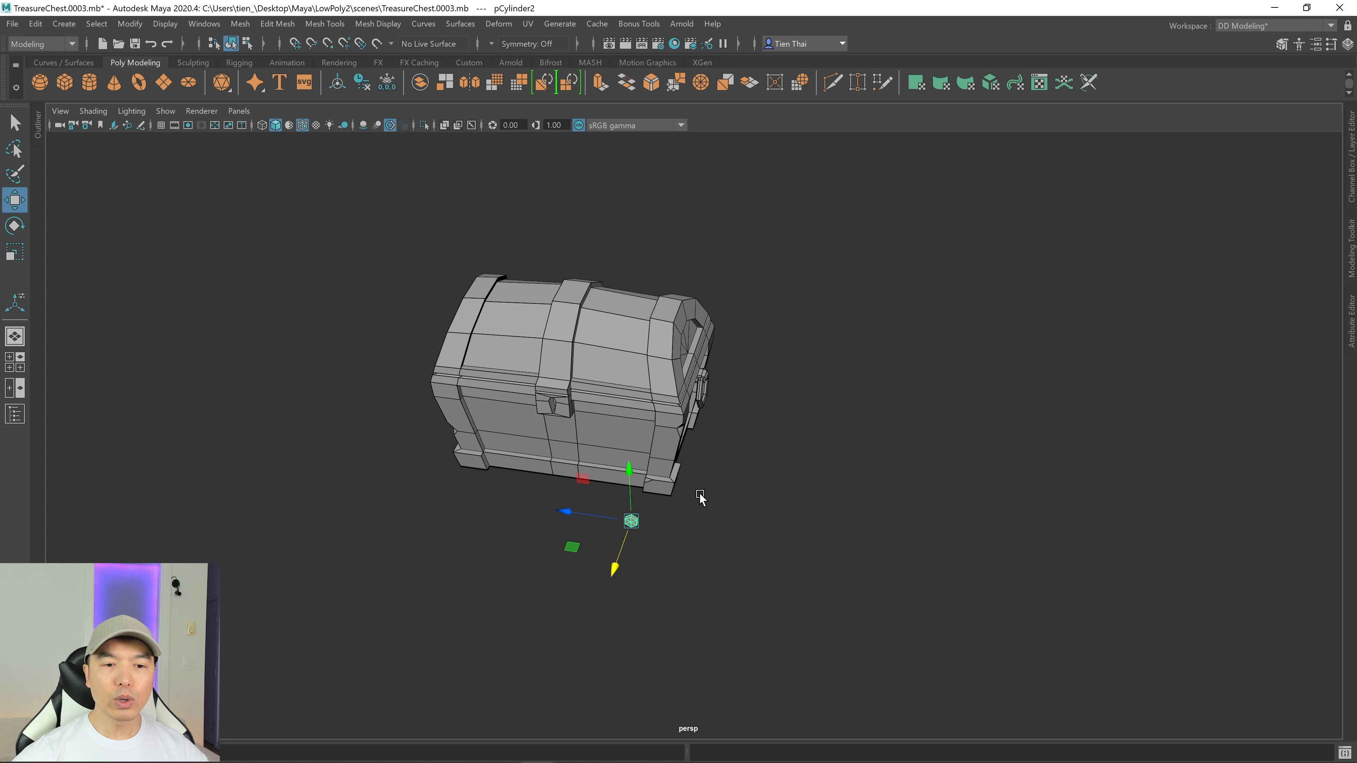
{"action": "scroll", "coordinate": [689, 496], "scroll_direction": "up", "scroll_amount": 3}
{"action": "middle_click_drag", "start_coordinate": [679, 534], "coordinate": [720, 486], "text": "alt"}
{"action": "left_click_drag", "start_coordinate": [720, 486], "coordinate": [721, 458], "text": "alt"}
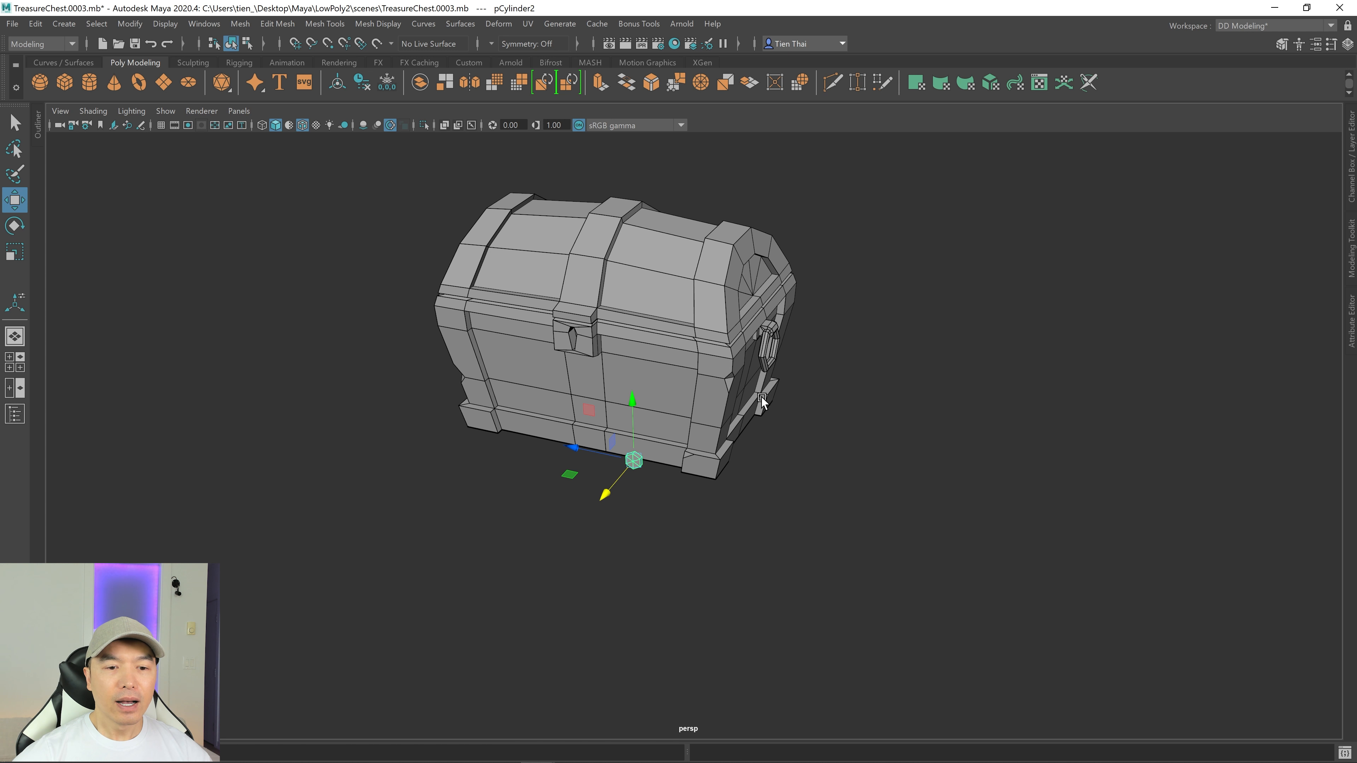
{"action": "left_click_drag", "start_coordinate": [761, 396], "coordinate": [760, 396], "text": "alt"}
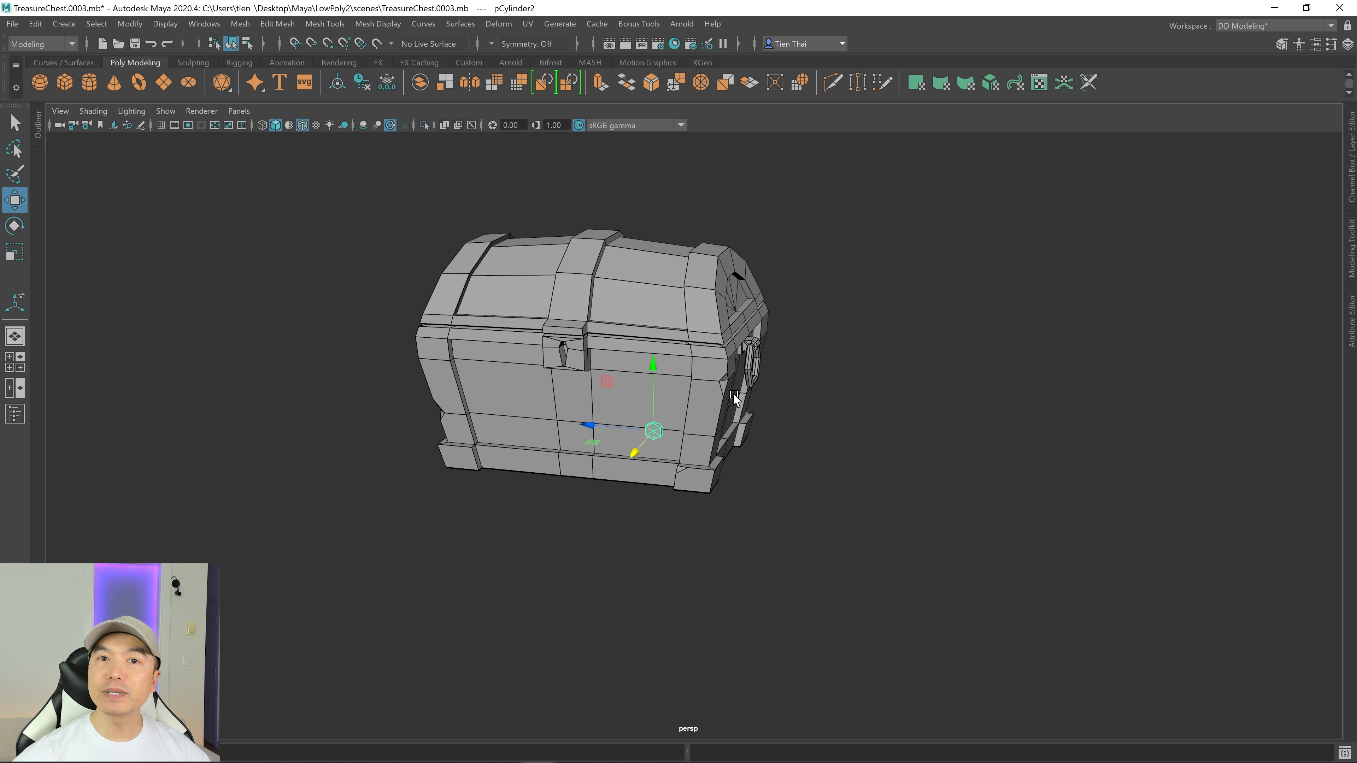
{"action": "left_click_drag", "start_coordinate": [752, 445], "coordinate": [663, 467], "text": "alt"}
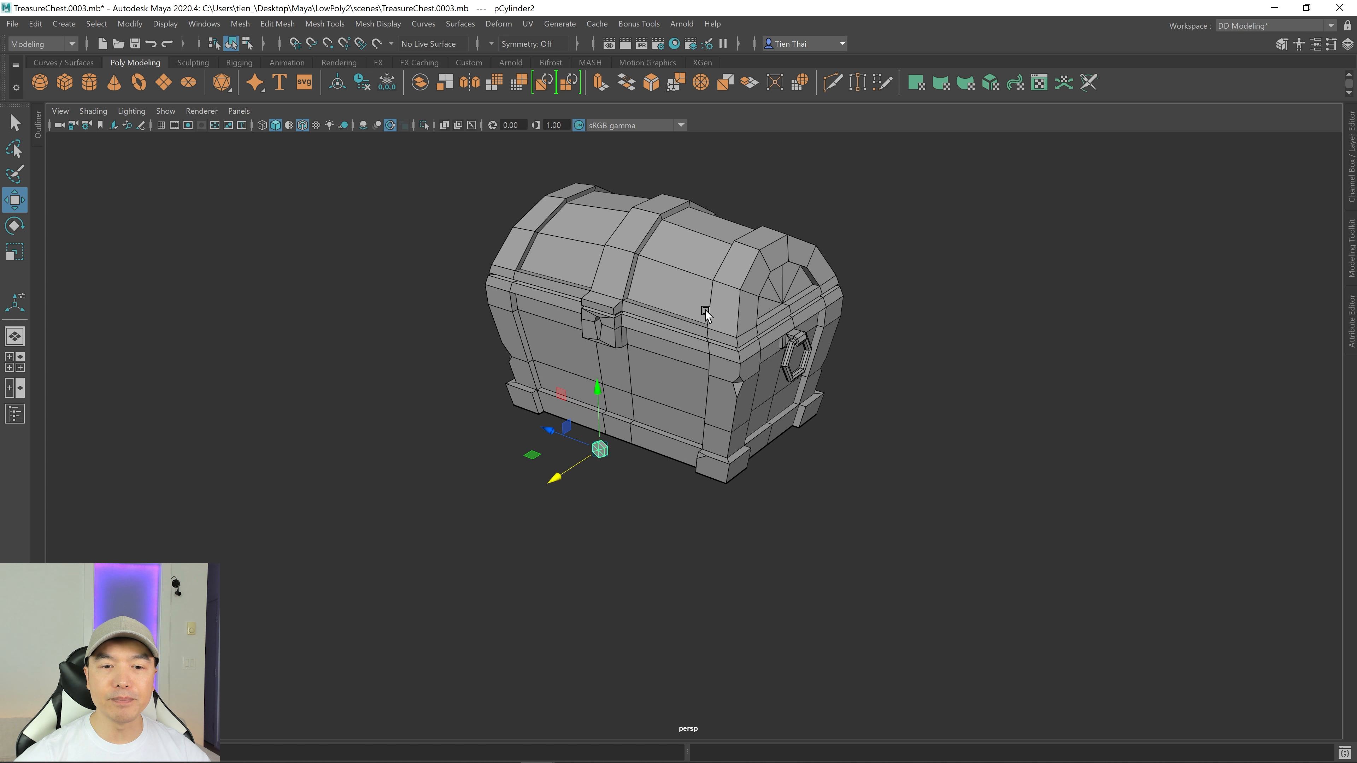
{"action": "left_click_drag", "start_coordinate": [719, 348], "coordinate": [603, 367], "text": "alt"}
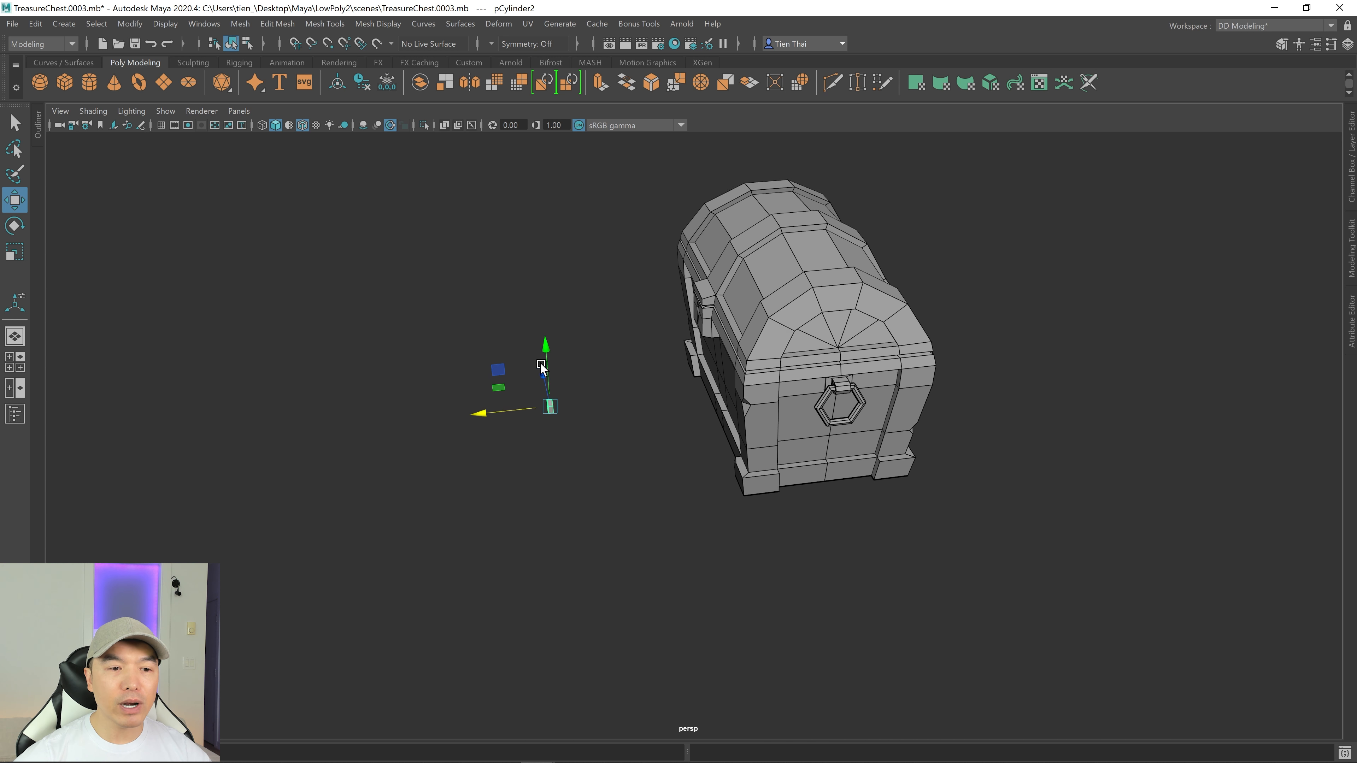
{"action": "right_click_drag", "start_coordinate": [602, 367], "coordinate": [898, 369], "text": "alt"}
{"action": "left_click_drag", "start_coordinate": [898, 369], "coordinate": [775, 379], "text": "alt"}
{"action": "right_click_drag", "start_coordinate": [659, 394], "coordinate": [651, 400], "text": "alt"}
{"action": "left_click_drag", "start_coordinate": [651, 400], "coordinate": [680, 396], "text": "alt"}
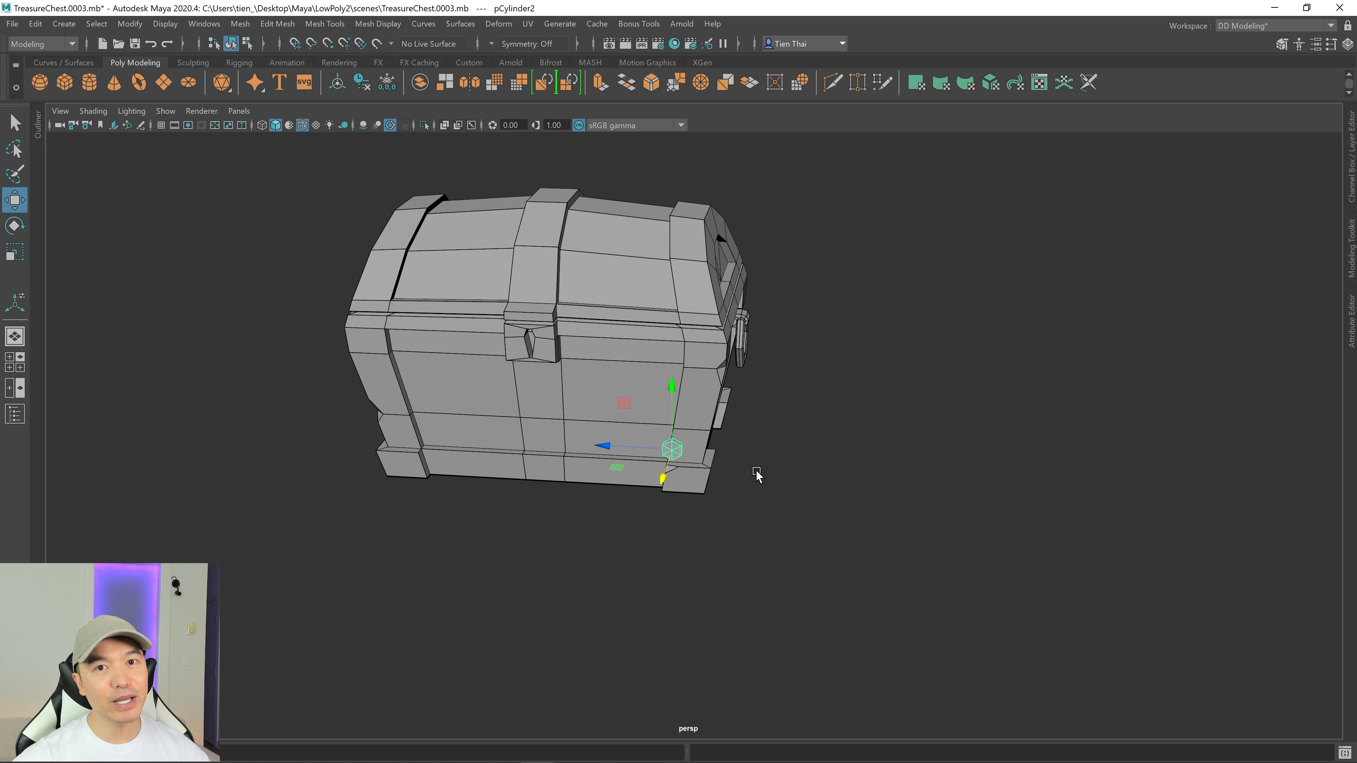
{"action": "scroll", "coordinate": [756, 471], "scroll_direction": "down", "scroll_amount": 2}
{"action": "left_click_drag", "start_coordinate": [756, 472], "coordinate": [741, 489], "text": "alt"}
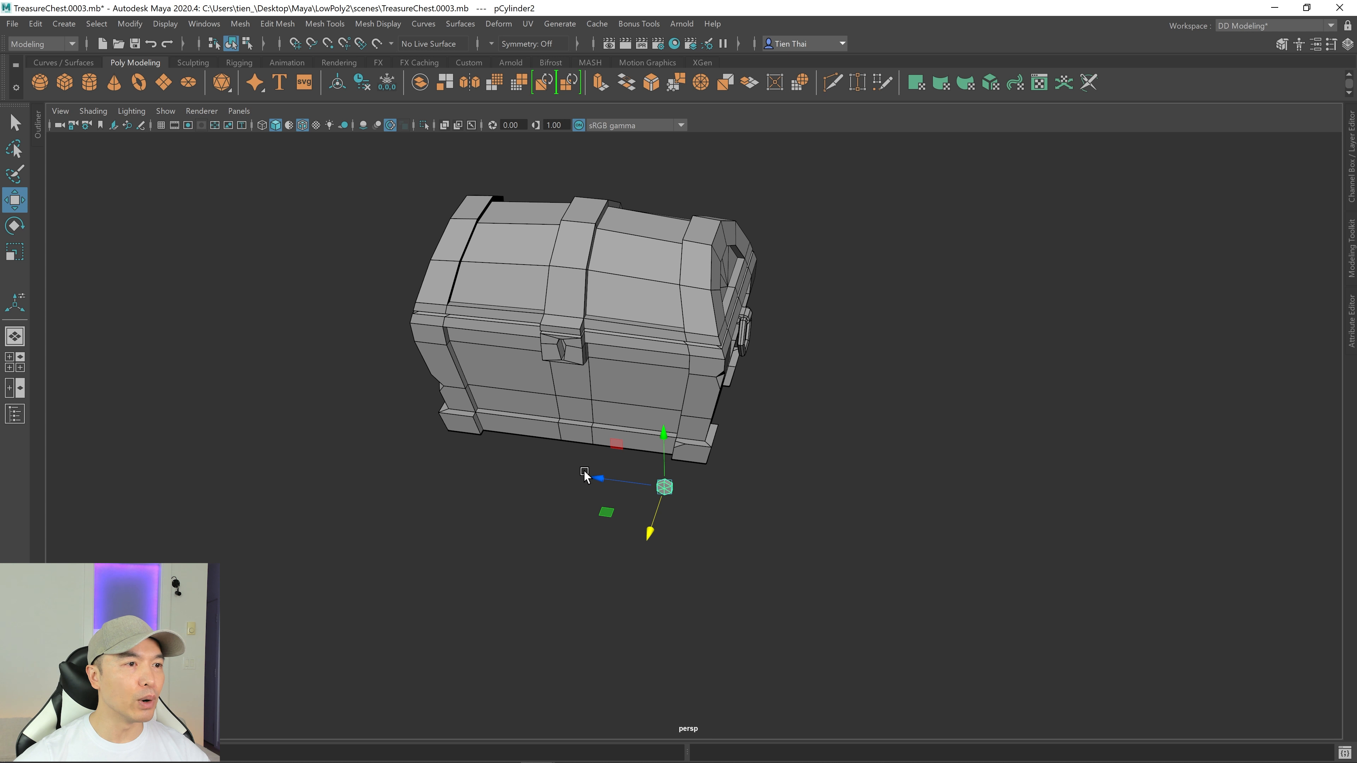
Step: Open the Duplicate Special options for the small cylinder and reset them to their defaults
{"action": "left_click", "coordinate": [36, 24]}
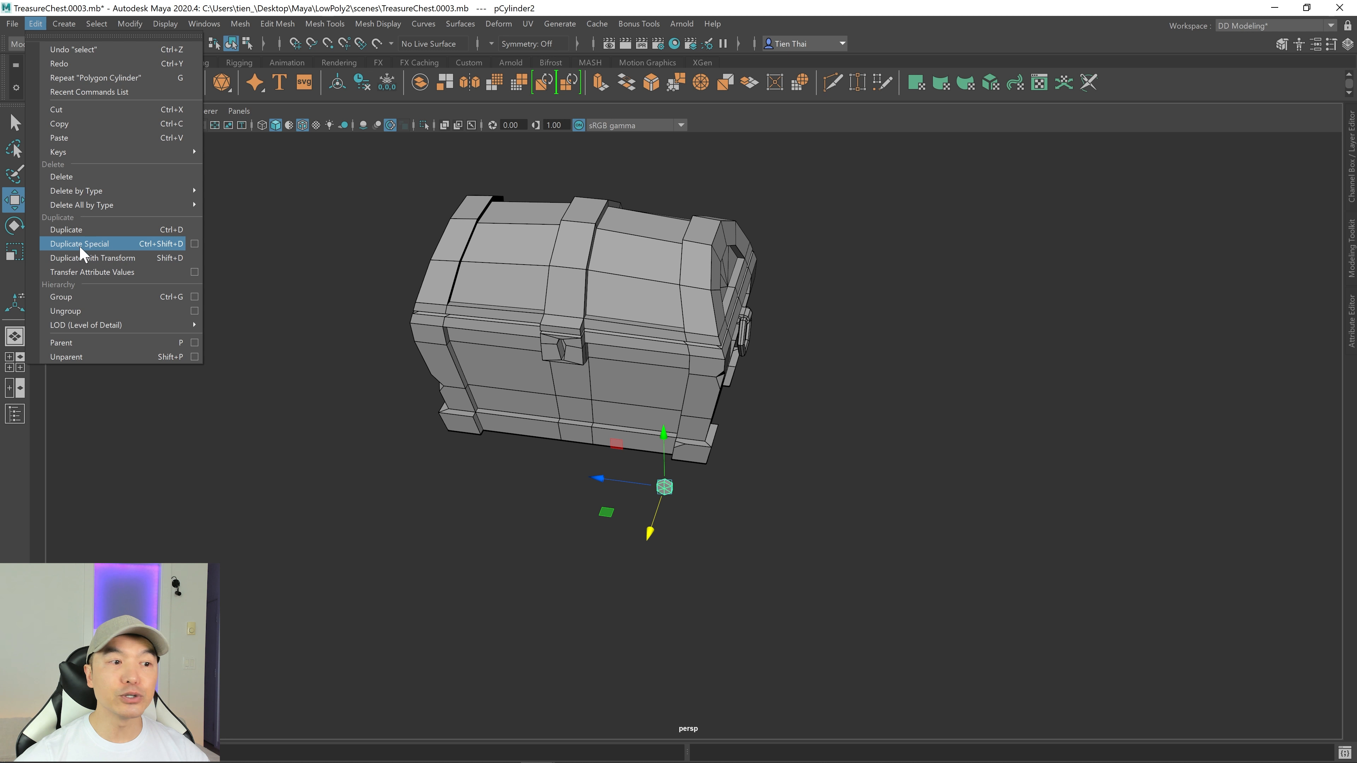
{"action": "left_click", "coordinate": [195, 245]}
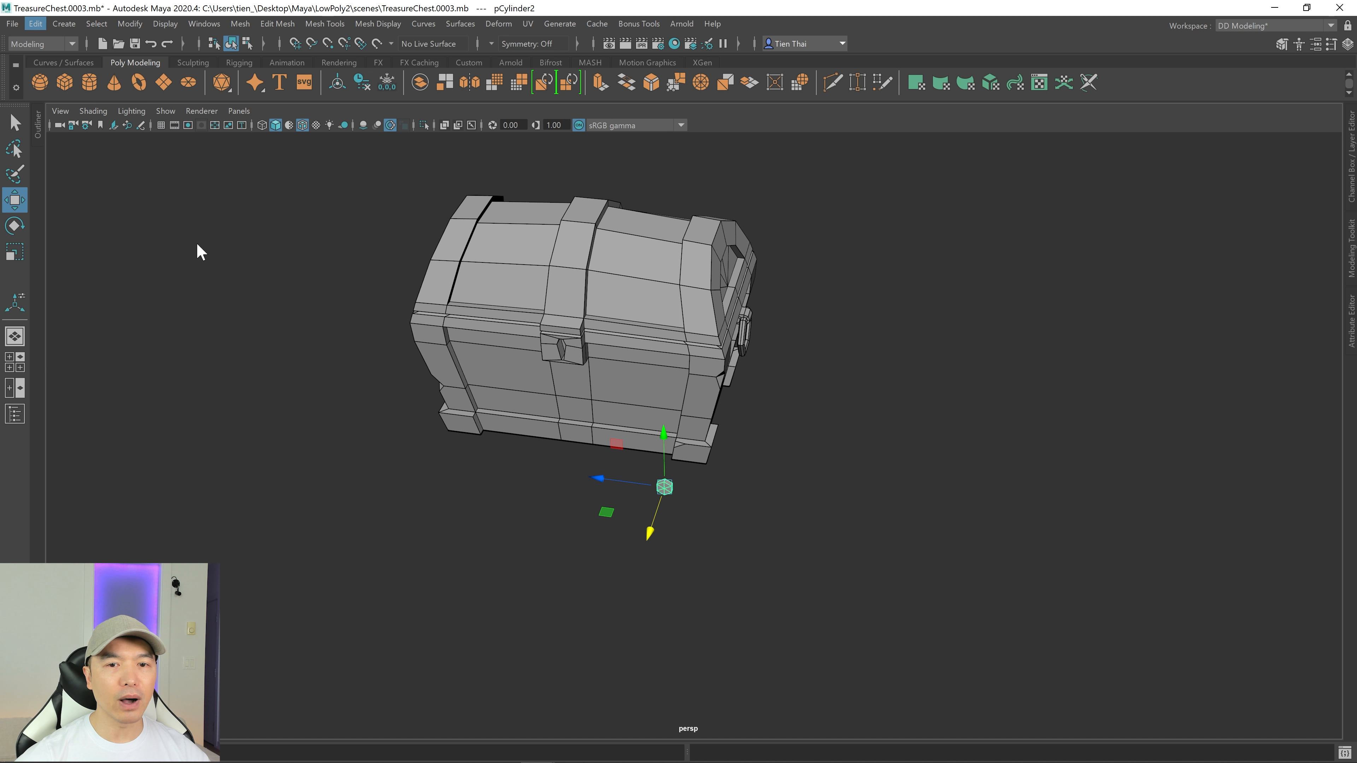
{"action": "left_click", "coordinate": [744, 184]}
{"action": "left_click", "coordinate": [767, 212]}
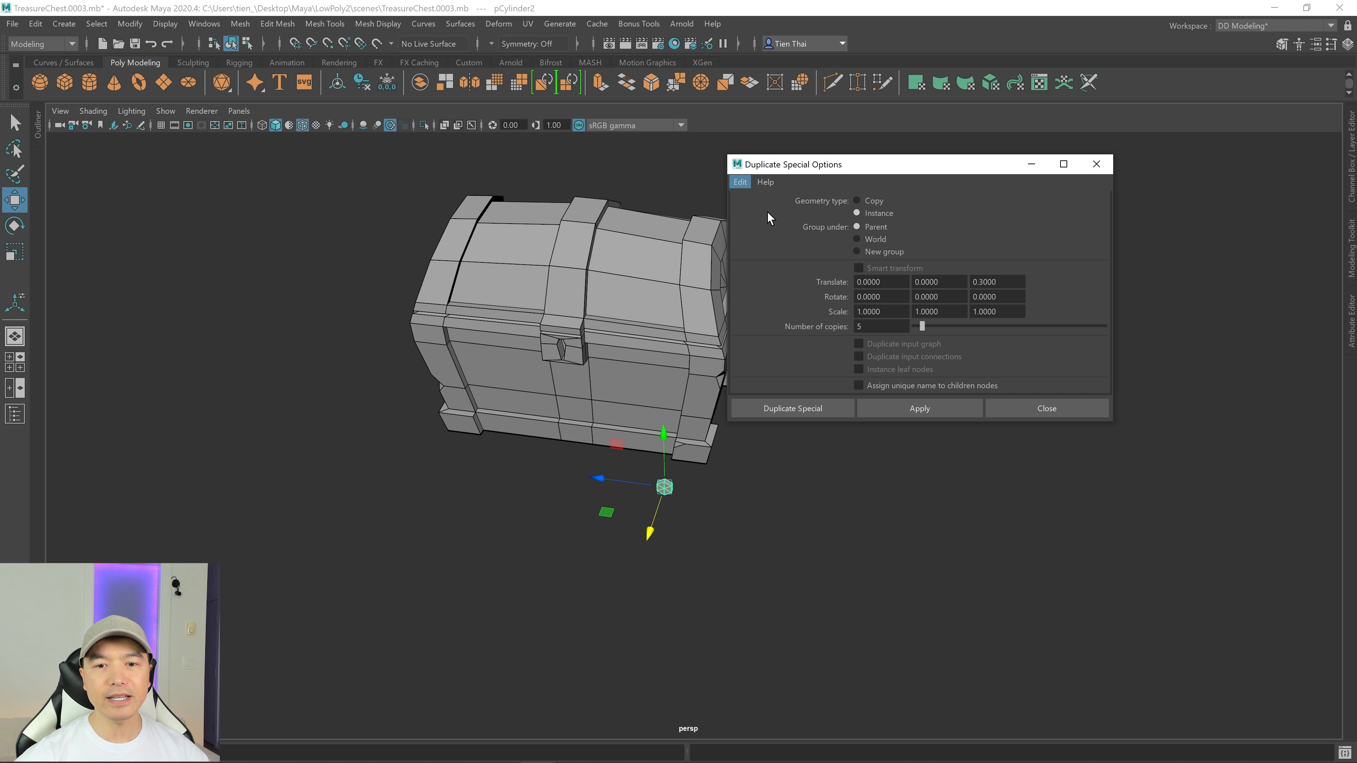
Step: Duplicate the cylinder as 8 instances, each translated 0.3 along Z
{"action": "middle_click_drag", "start_coordinate": [639, 357], "coordinate": [663, 351], "text": "alt"}
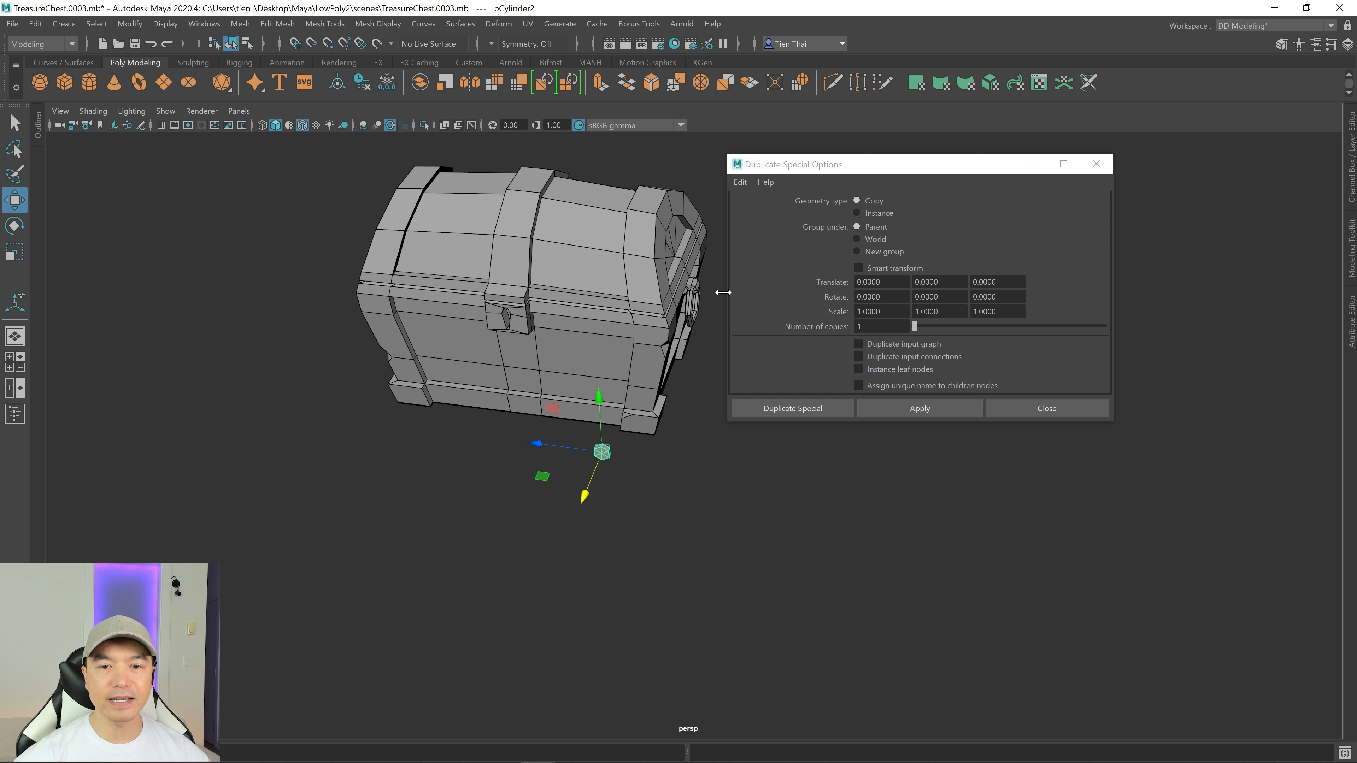
{"action": "left_click_drag", "start_coordinate": [875, 326], "coordinate": [804, 327]}
{"action": "type", "text": "8"}
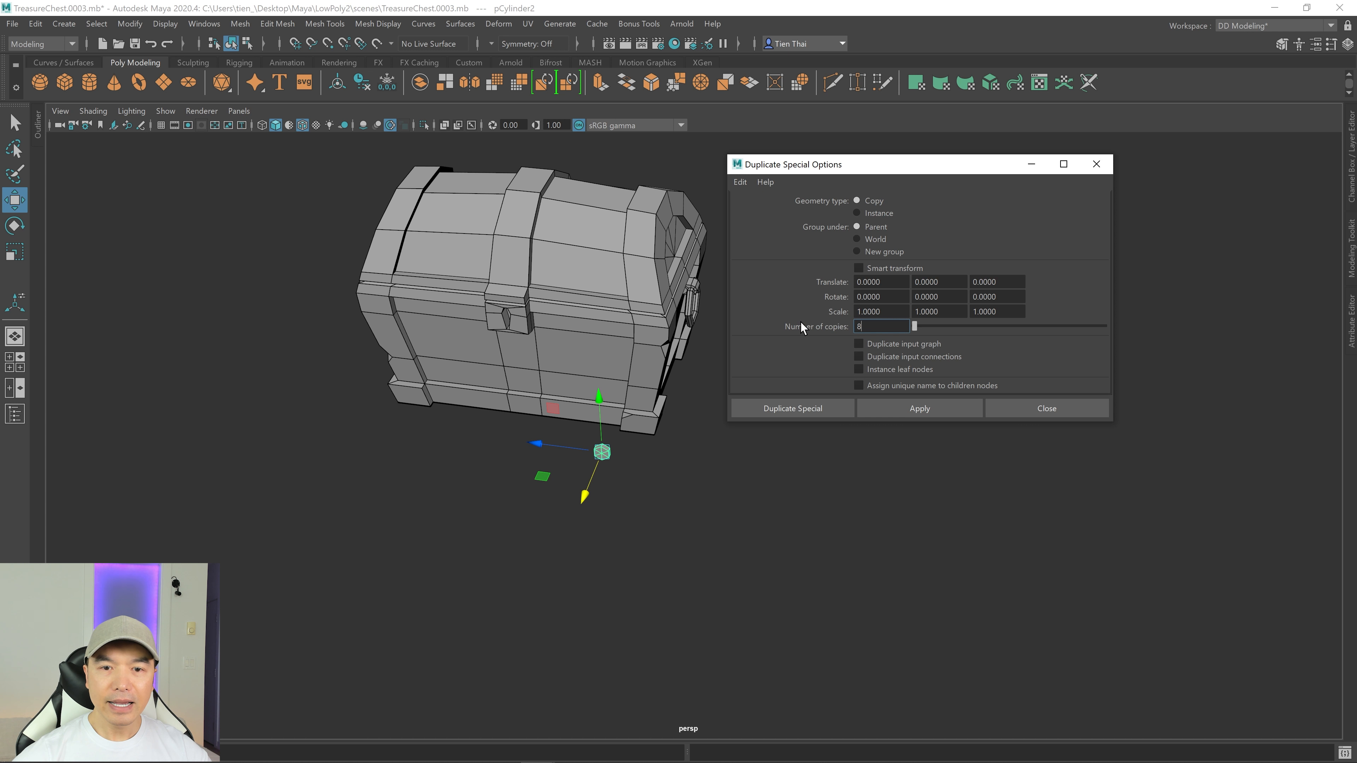
{"action": "left_click", "coordinate": [861, 214]}
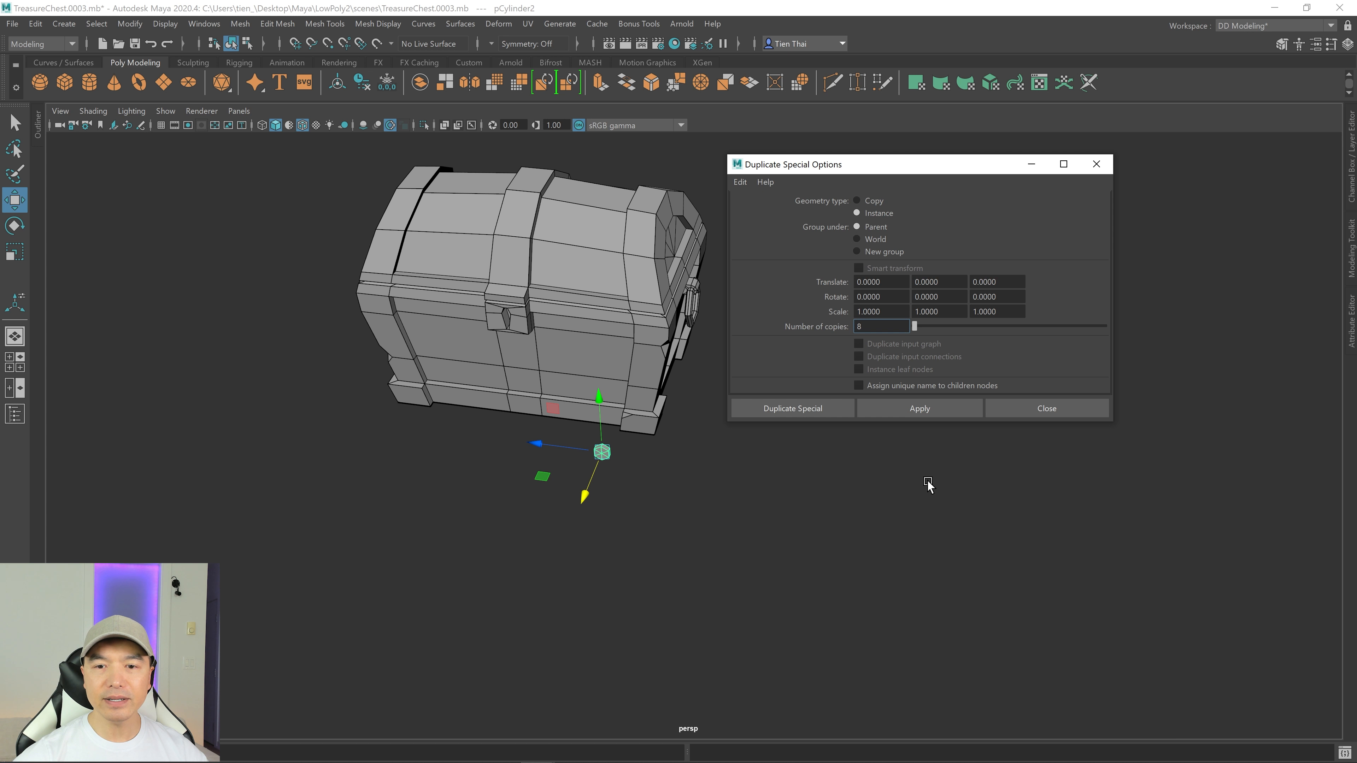
{"action": "double_click", "coordinate": [984, 283]}
{"action": "key", "text": "BackSpace"}
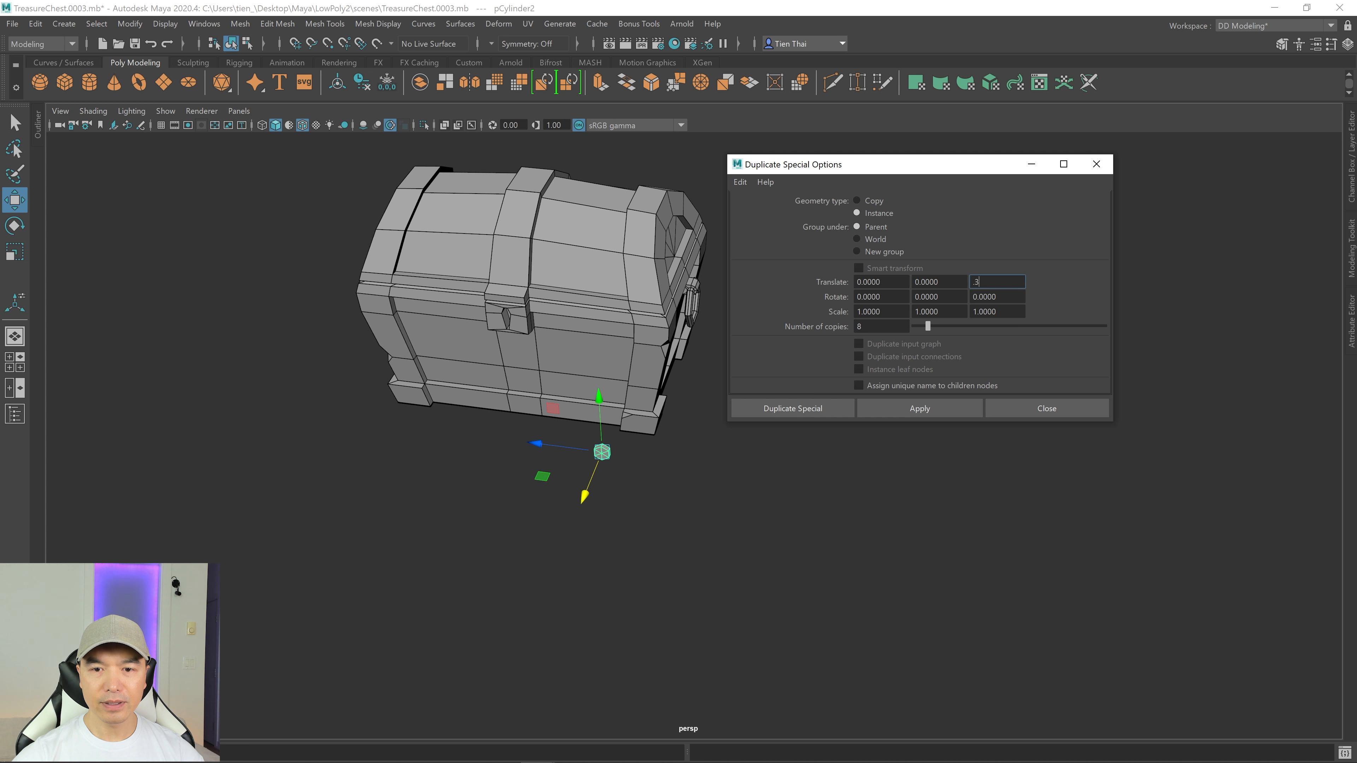
{"action": "key", "text": "Return"}
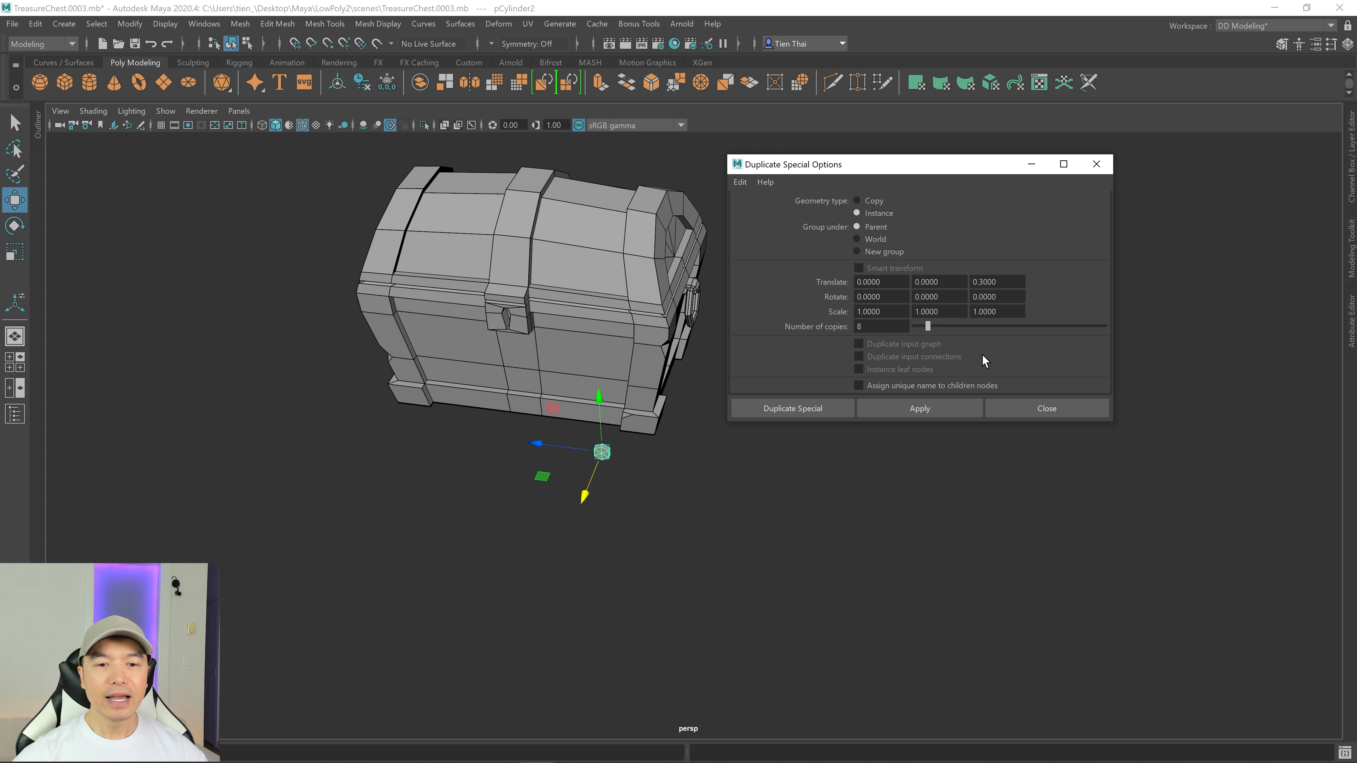
{"action": "left_click", "coordinate": [777, 410]}
Step: Try pulling one front face of an instanced cylinder outward along X, and undo the move
{"action": "mouse_move", "coordinate": [773, 424]}
{"action": "left_mouse_down", "text": "alt"}
{"action": "mouse_move", "coordinate": [730, 432]}
{"action": "mouse_move", "coordinate": [751, 429]}
{"action": "left_mouse_up", "text": "alt"}
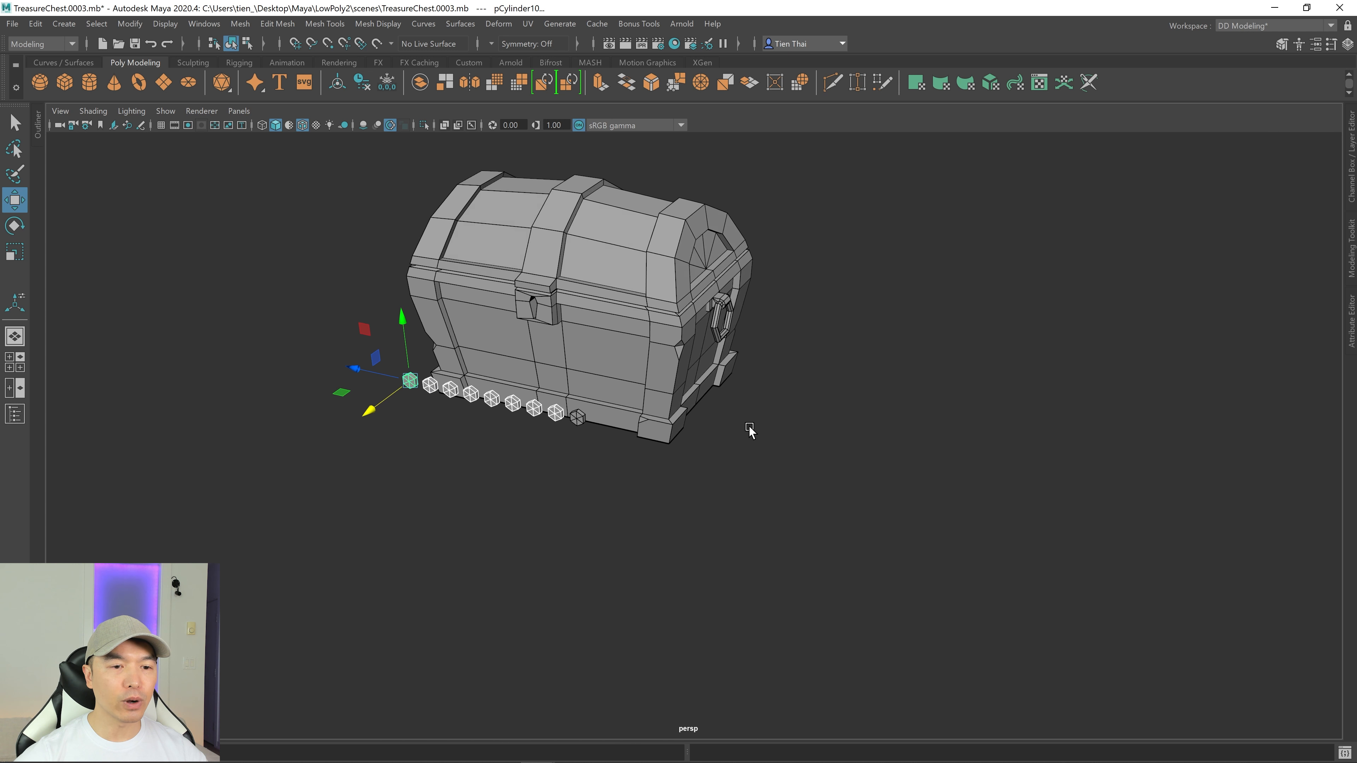
{"action": "right_click_drag", "start_coordinate": [751, 429], "coordinate": [801, 471], "text": "alt"}
{"action": "middle_click_drag", "start_coordinate": [802, 471], "coordinate": [966, 455], "text": "alt"}
{"action": "left_click_drag", "start_coordinate": [966, 456], "coordinate": [873, 461], "text": "alt"}
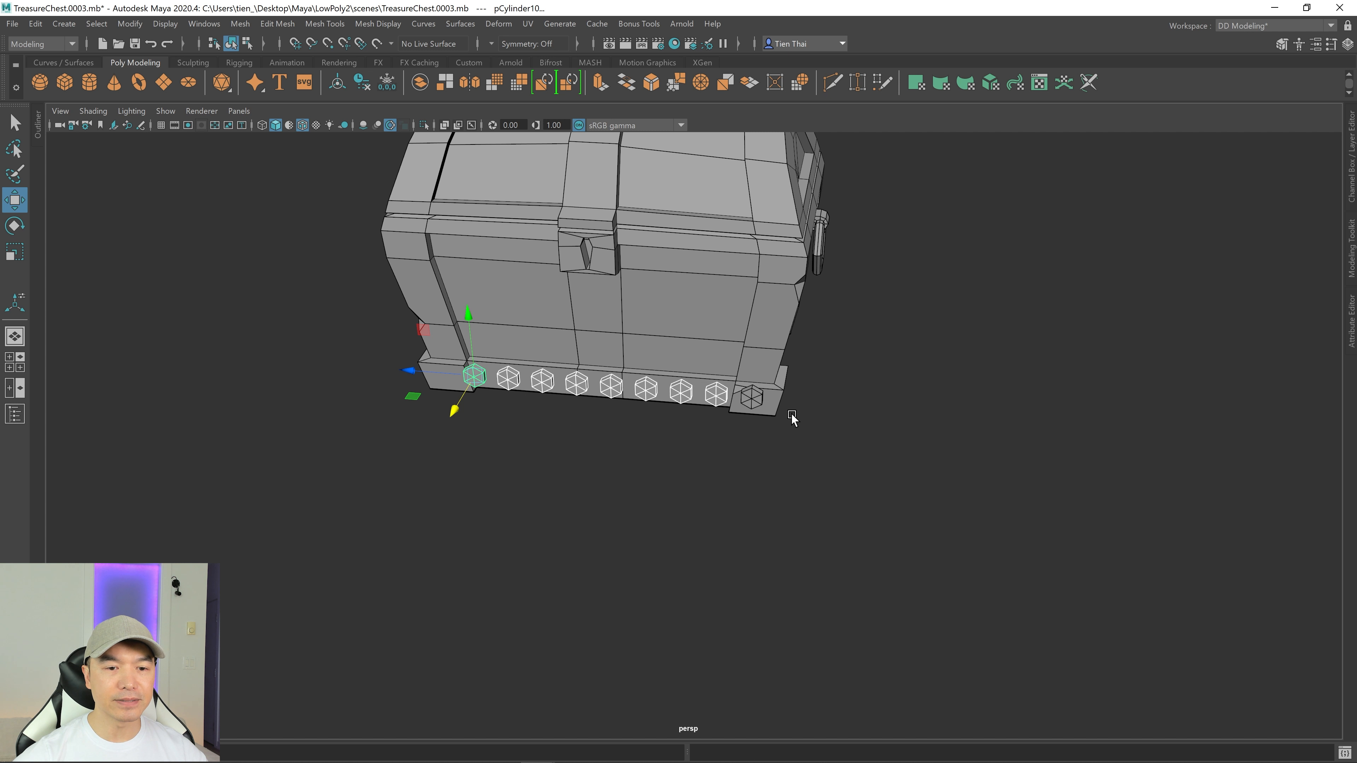
{"action": "middle_click_drag", "start_coordinate": [794, 434], "coordinate": [833, 448], "text": "alt"}
{"action": "left_click_drag", "start_coordinate": [834, 448], "coordinate": [677, 439], "text": "alt"}
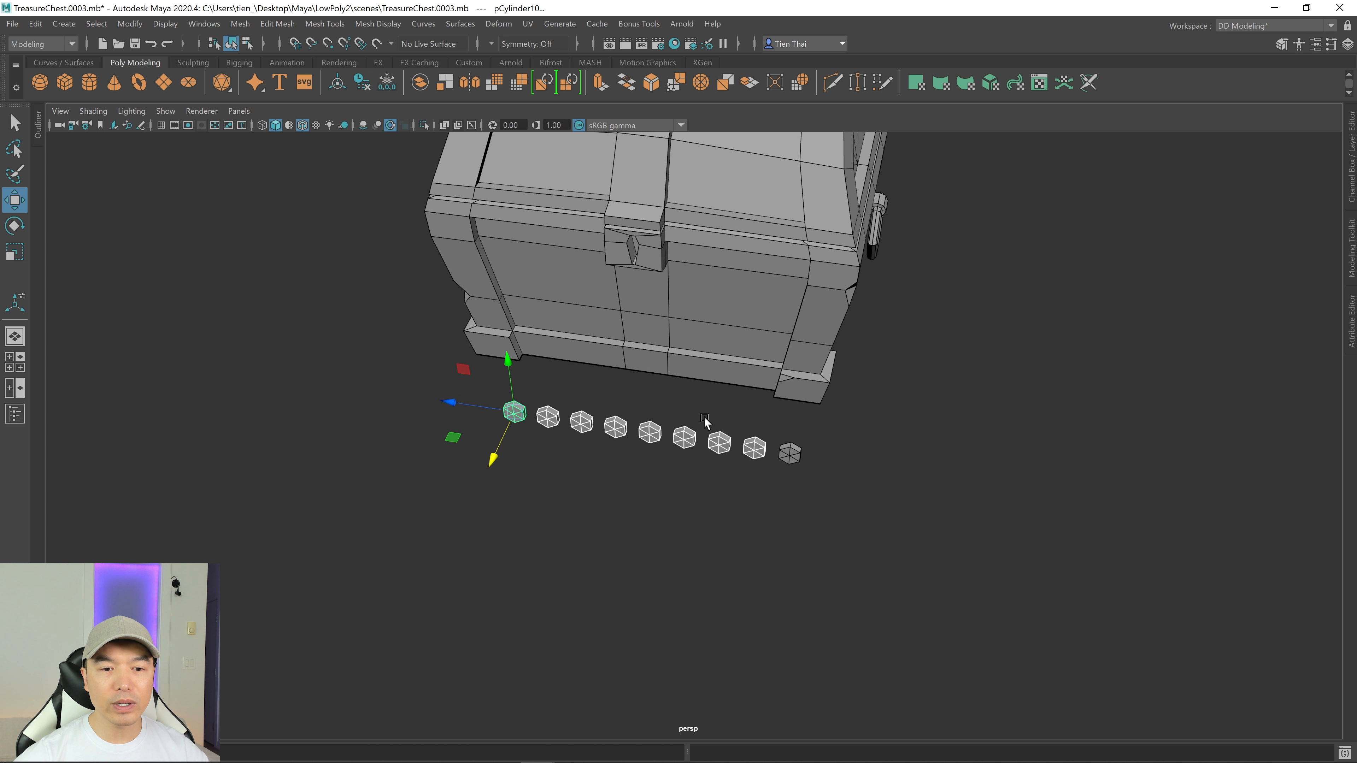
{"action": "mouse_move", "coordinate": [704, 417]}
{"action": "right_mouse_down"}
{"action": "mouse_move", "coordinate": [785, 382]}
{"action": "mouse_move", "coordinate": [705, 382]}
{"action": "mouse_move", "coordinate": [708, 412]}
{"action": "right_mouse_up"}
{"action": "scroll", "coordinate": [796, 461], "scroll_direction": "up", "scroll_amount": 4}
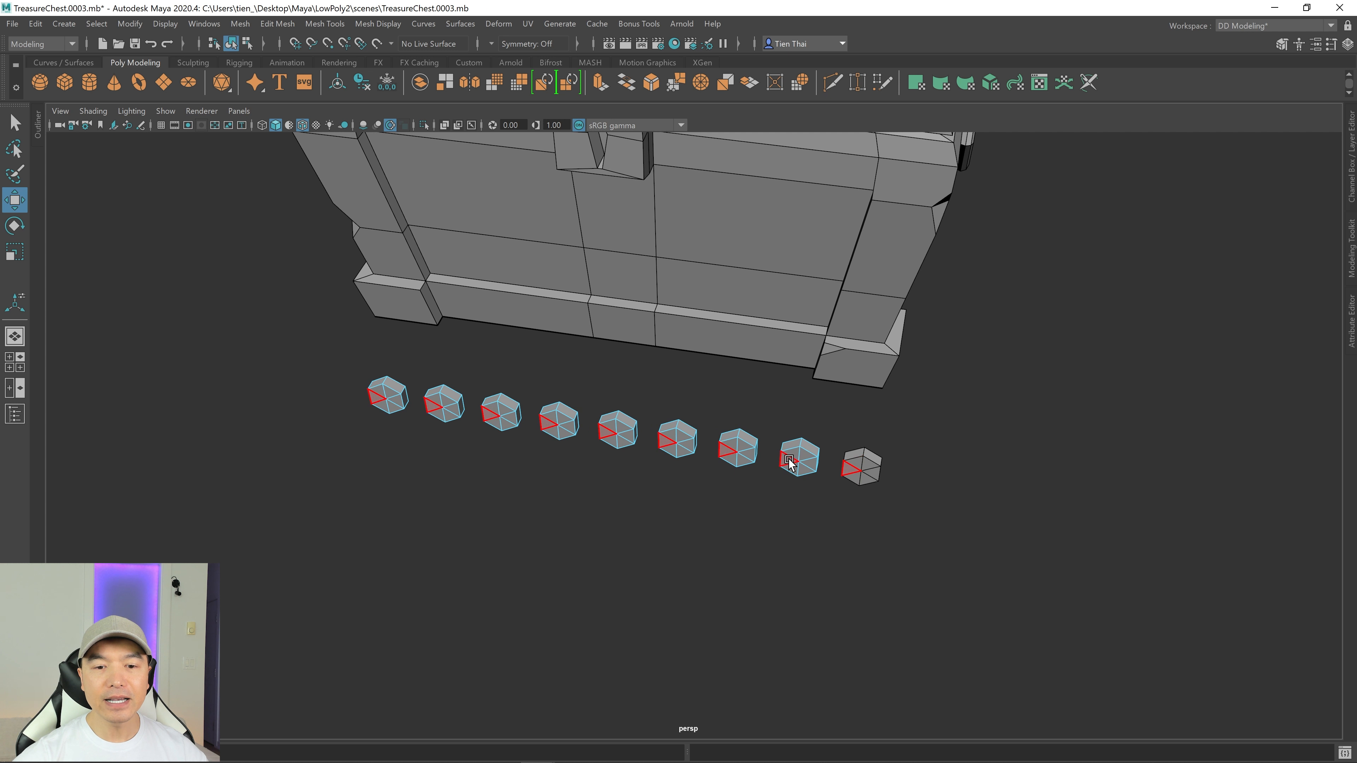
{"action": "left_click", "coordinate": [795, 456]}
{"action": "left_click_drag", "start_coordinate": [801, 461], "coordinate": [763, 491], "text": "alt"}
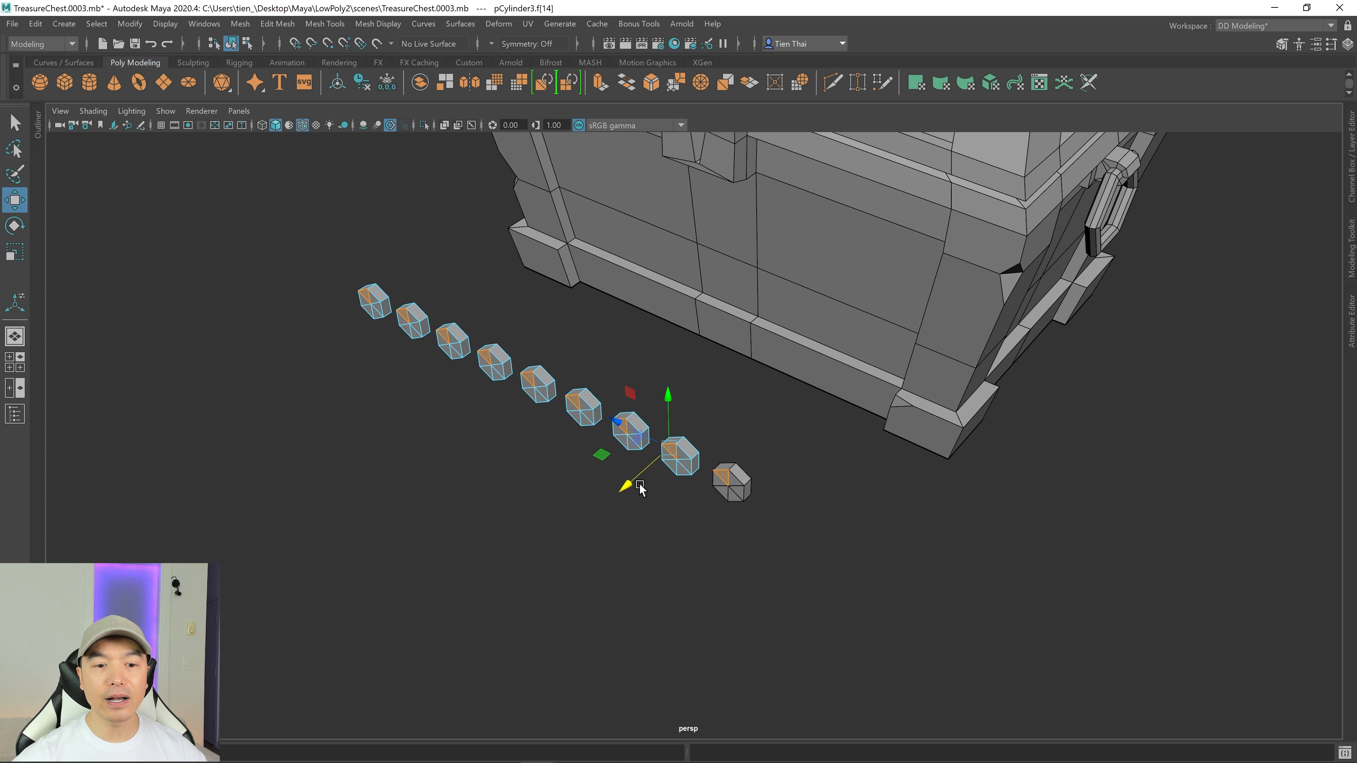
{"action": "left_click_drag", "start_coordinate": [632, 484], "coordinate": [601, 495]}
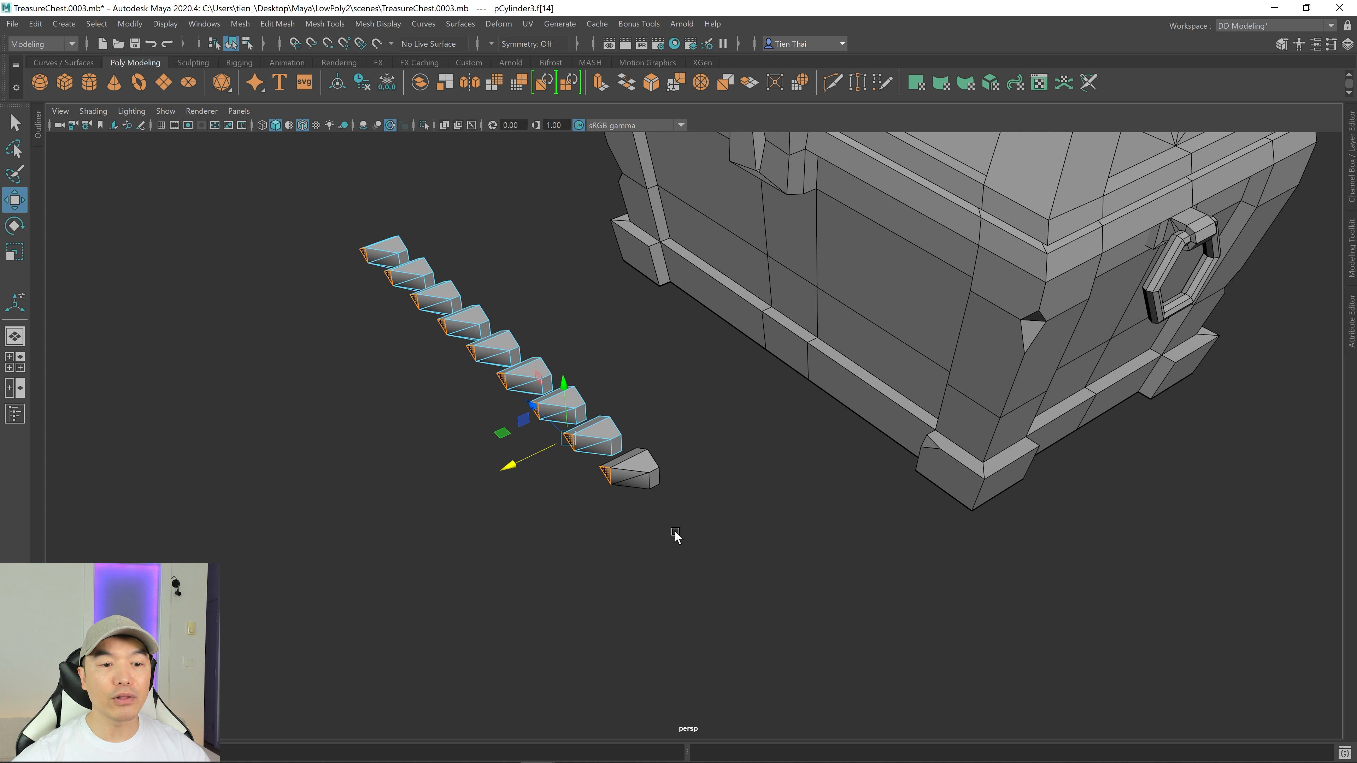
{"action": "key", "text": "ctrl+z"}
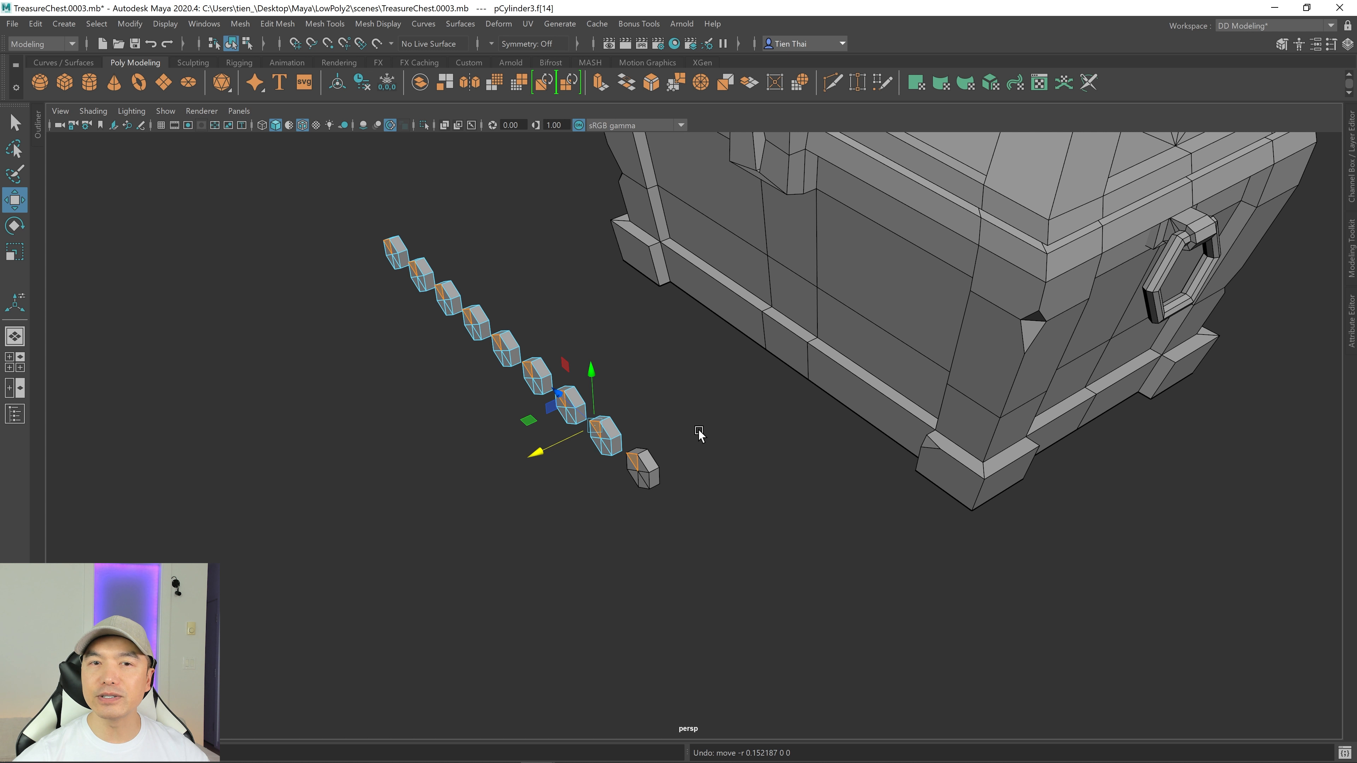
Step: Return the row of cylinders to object selection mode and deselect everything
{"action": "left_click_drag", "start_coordinate": [666, 467], "coordinate": [684, 473], "text": "alt"}
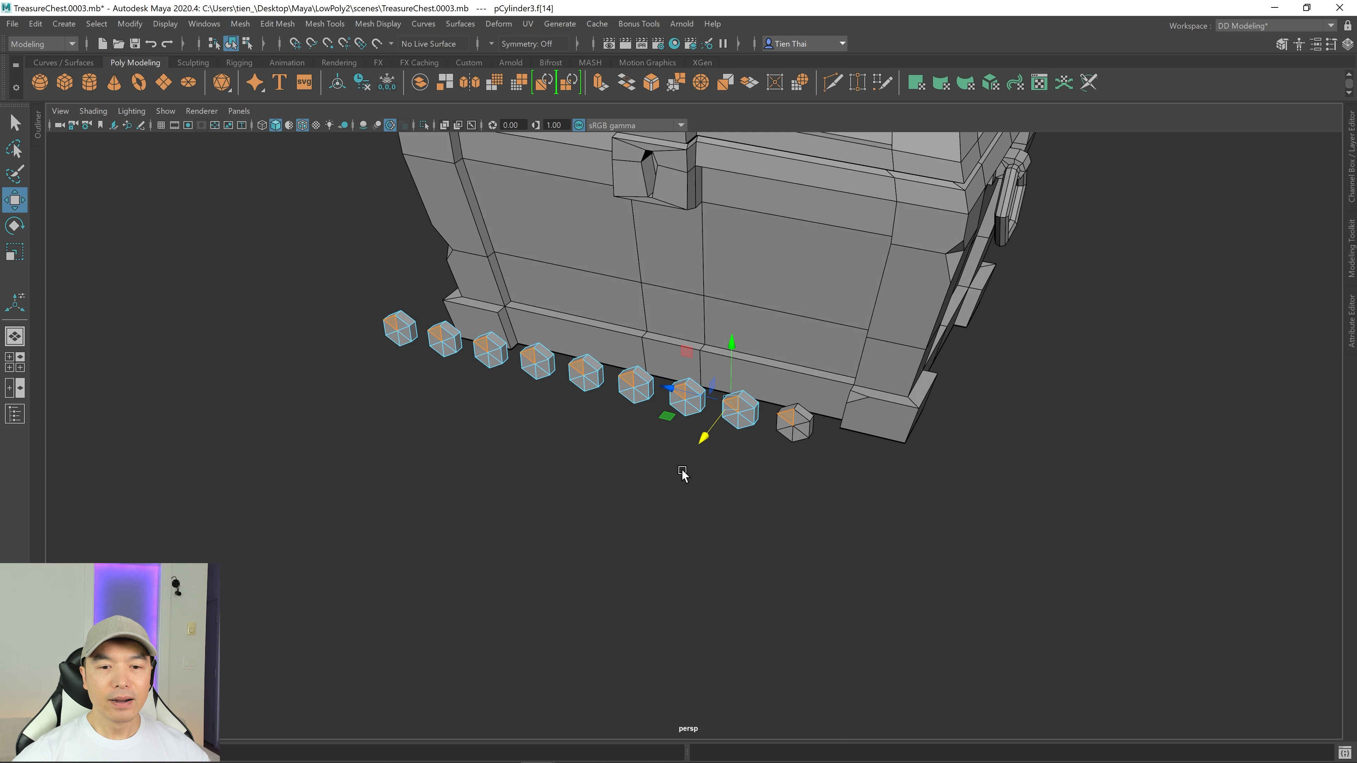
{"action": "key", "text": "q"}
{"action": "right_click_drag", "start_coordinate": [996, 363], "coordinate": [1060, 316]}
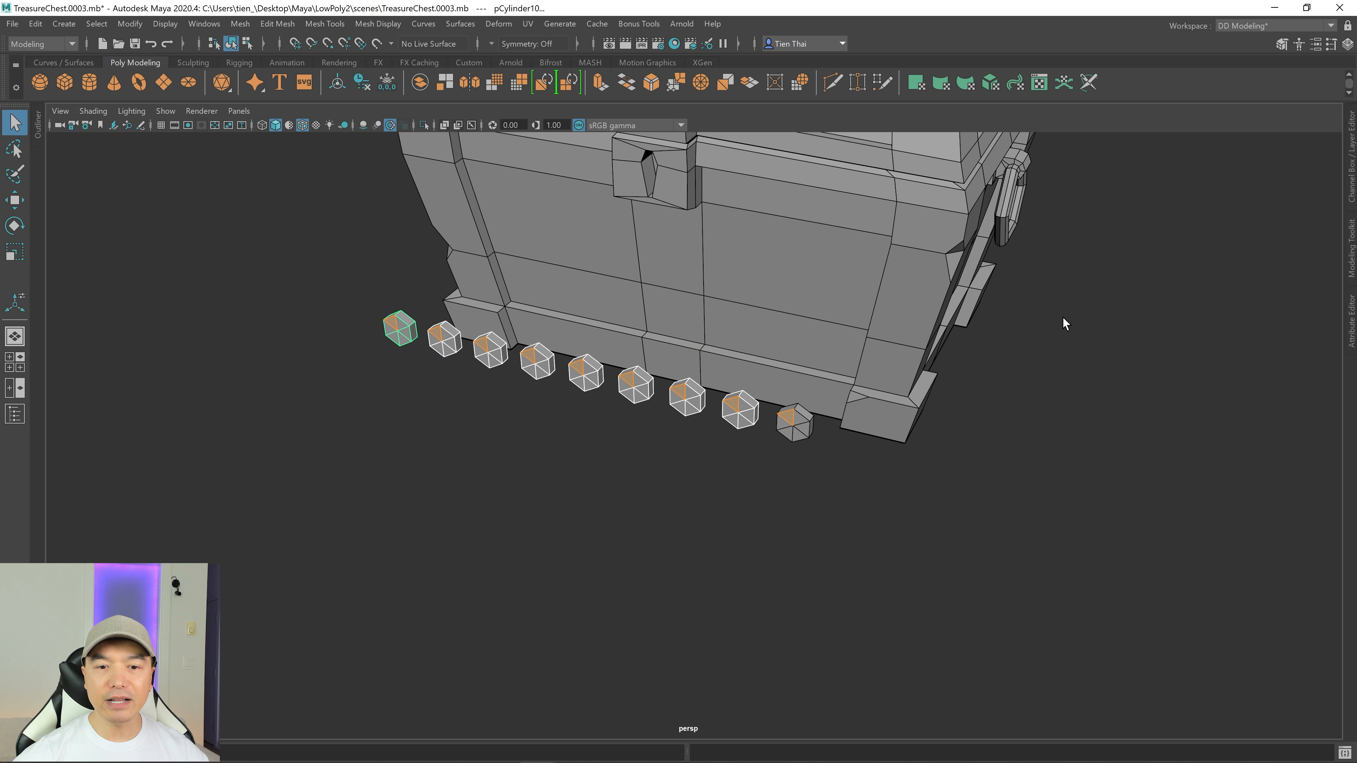
{"action": "left_click", "coordinate": [955, 370]}
{"action": "left_click_drag", "start_coordinate": [944, 279], "coordinate": [899, 426], "text": "alt"}
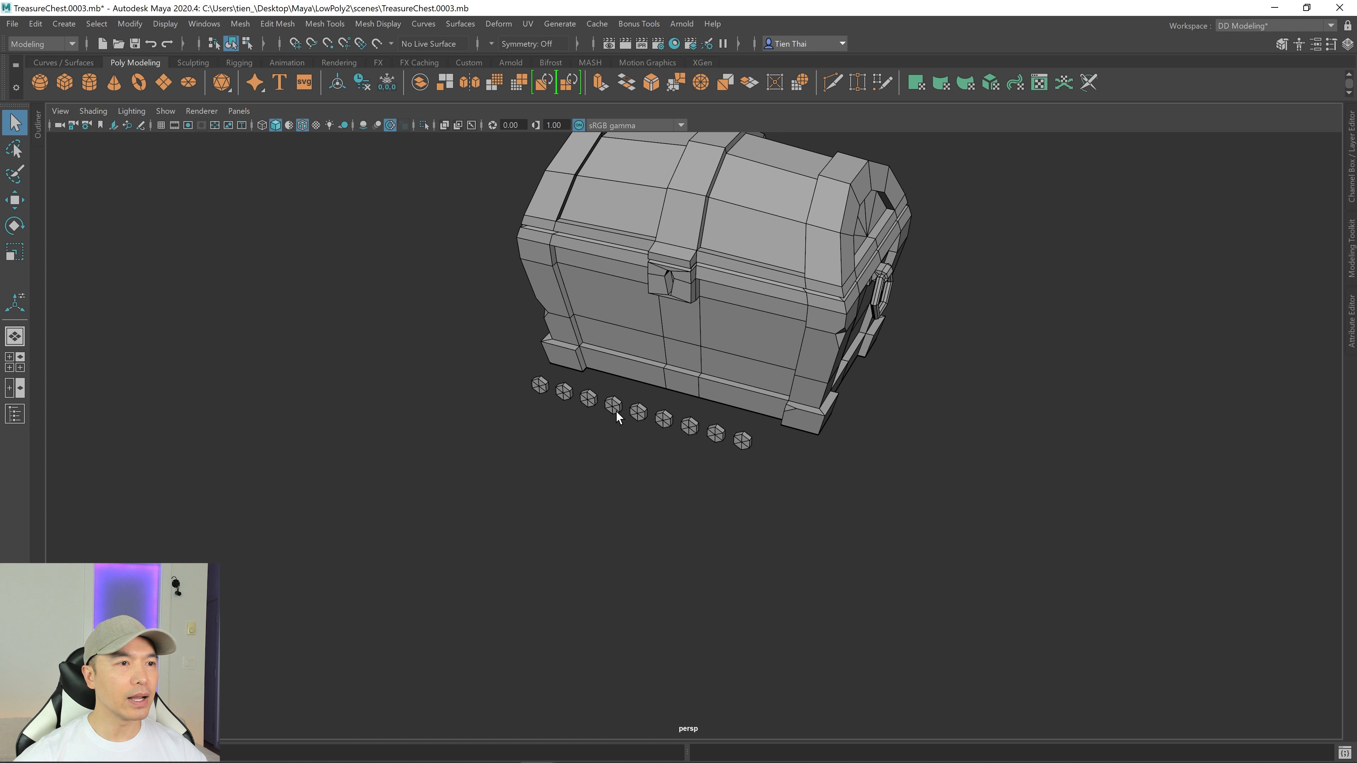
Step: Use the Snap Together Tool to attach the end cylinder of the row to the upper part of the front corner strap nearest the handle
{"action": "left_click", "coordinate": [129, 25]}
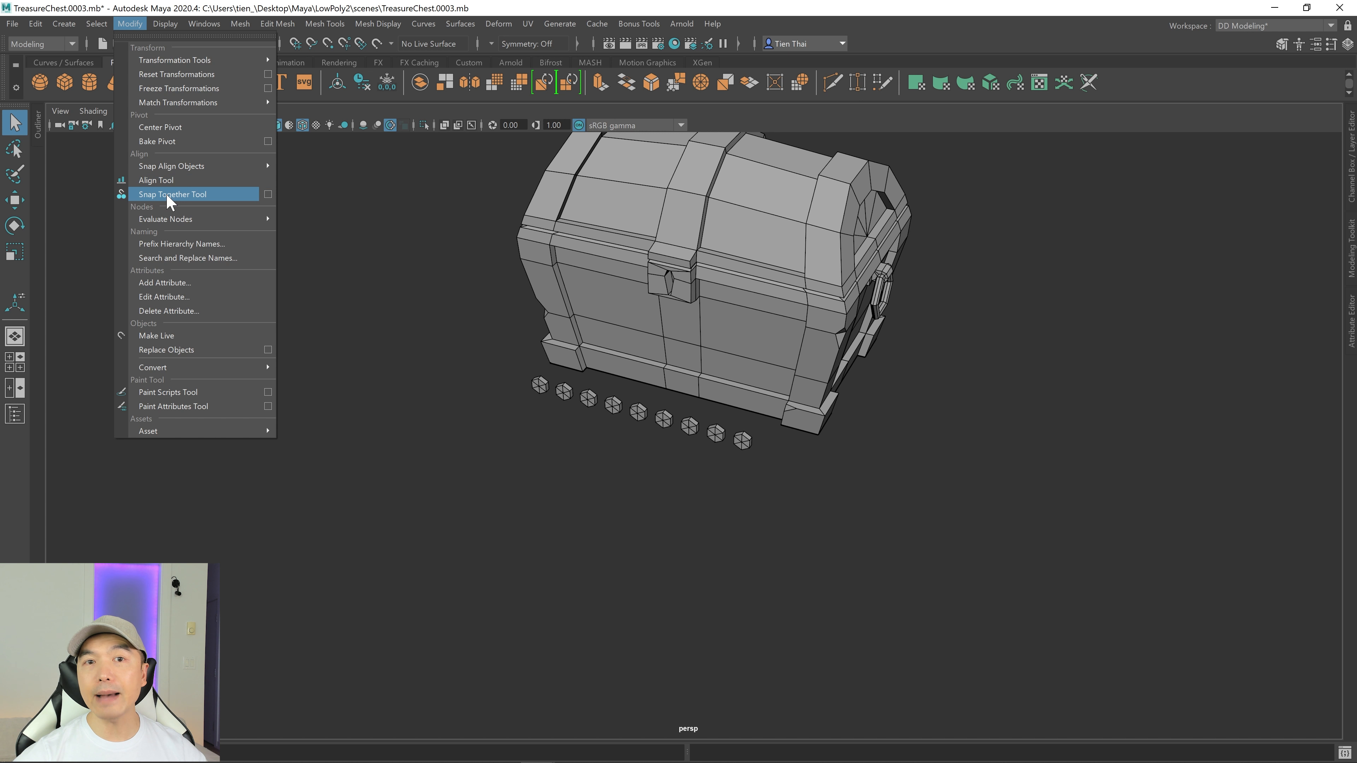
{"action": "left_click", "coordinate": [196, 196]}
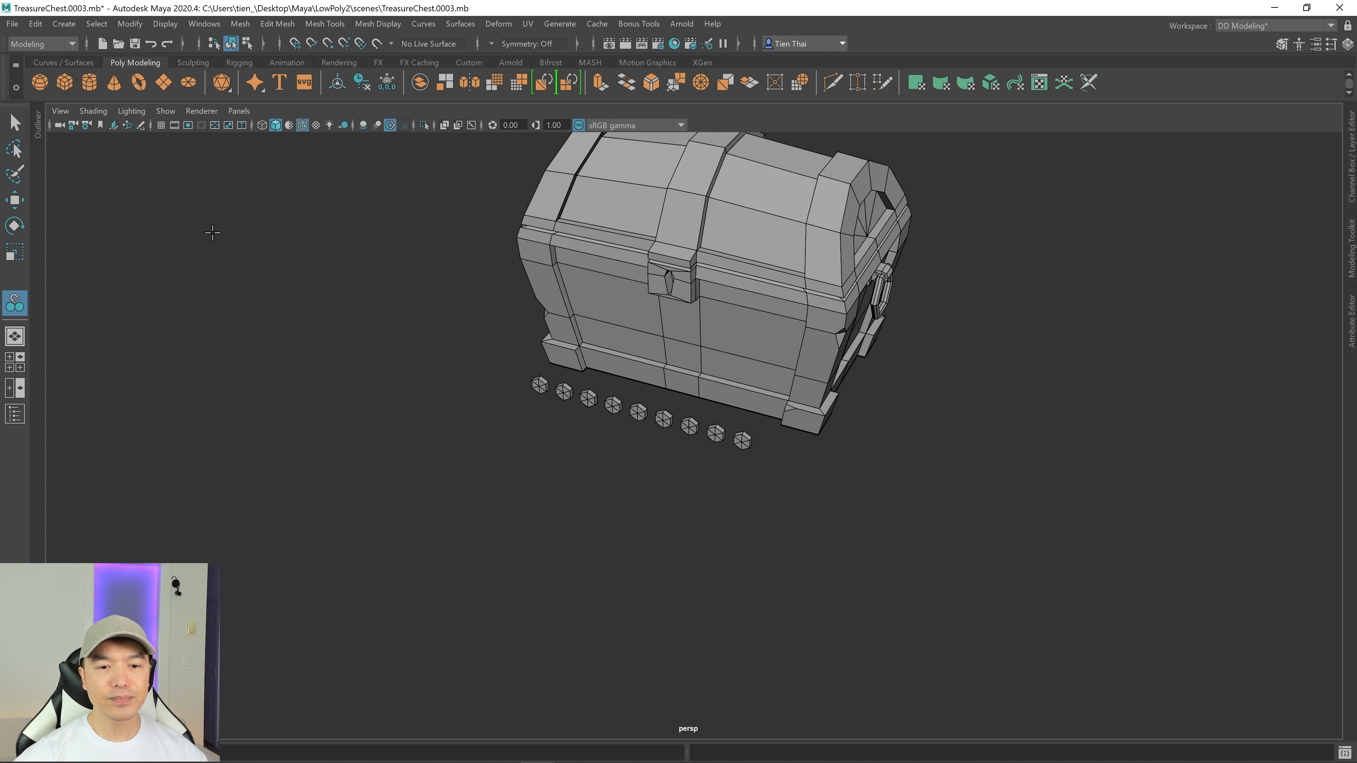
{"action": "middle_click_drag", "start_coordinate": [984, 436], "coordinate": [884, 417], "text": "alt"}
{"action": "right_click_drag", "start_coordinate": [781, 400], "coordinate": [1079, 410], "text": "alt"}
{"action": "middle_click_drag", "start_coordinate": [757, 482], "coordinate": [836, 467], "text": "alt"}
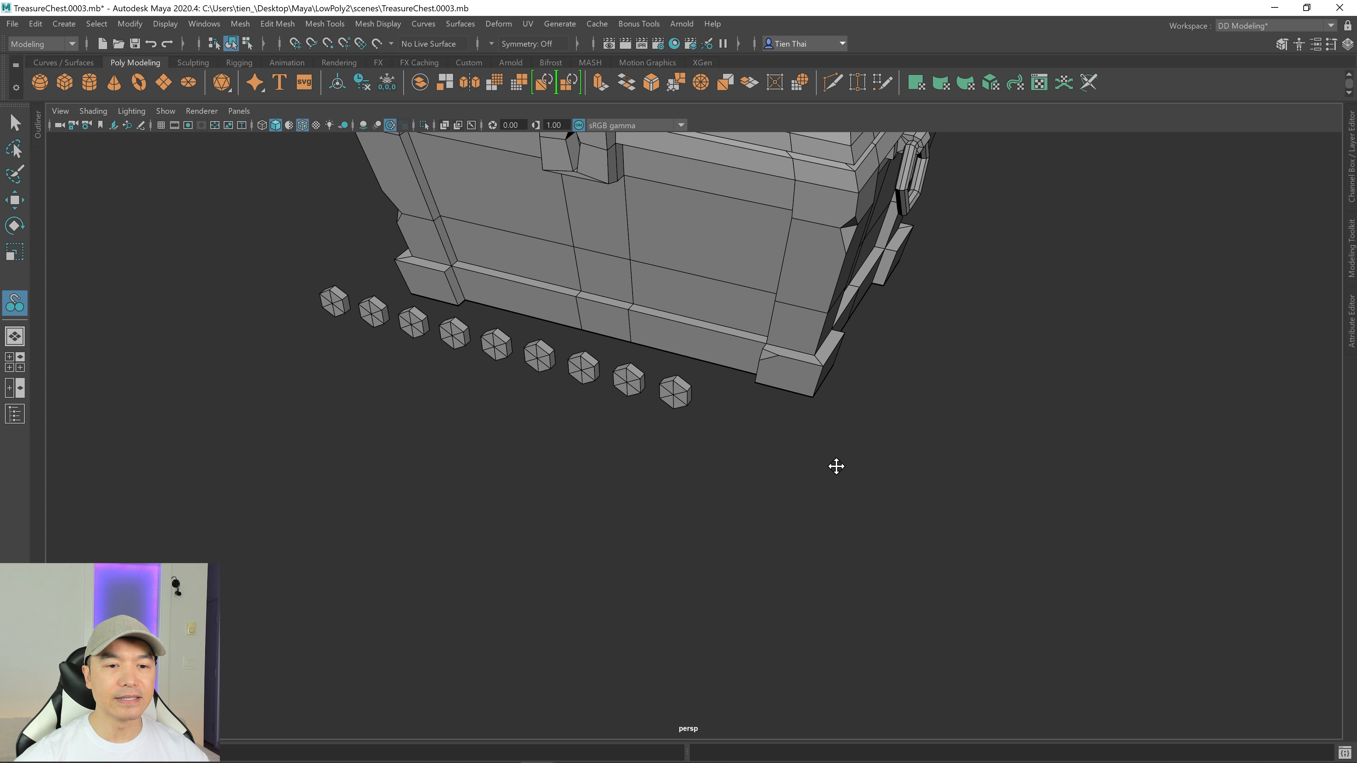
{"action": "right_click_drag", "start_coordinate": [769, 459], "coordinate": [819, 455], "text": "alt"}
{"action": "left_click_drag", "start_coordinate": [791, 456], "coordinate": [820, 445], "text": "alt"}
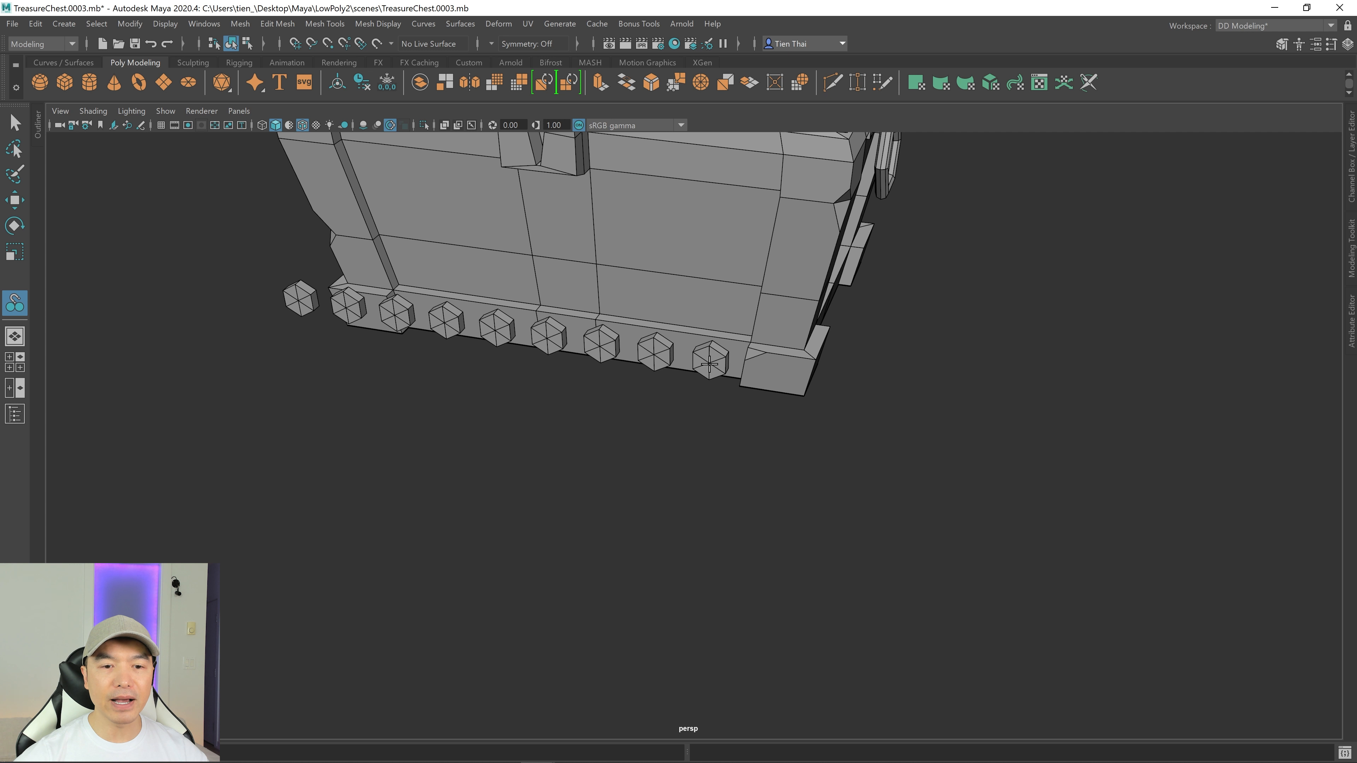
{"action": "middle_click_drag", "start_coordinate": [929, 461], "coordinate": [900, 509], "text": "alt"}
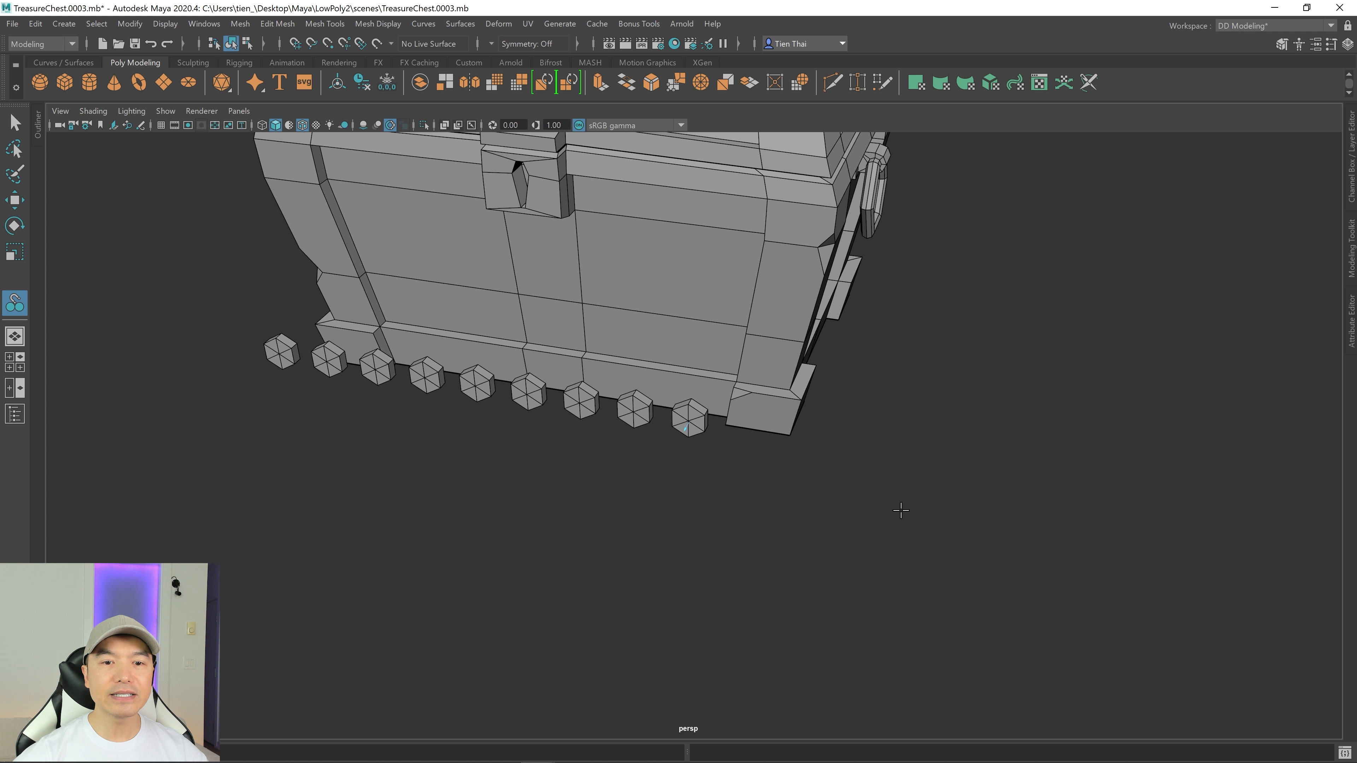
{"action": "left_click_drag", "start_coordinate": [934, 383], "coordinate": [918, 412], "text": "alt"}
{"action": "middle_click_drag", "start_coordinate": [918, 412], "coordinate": [883, 471], "text": "alt"}
{"action": "right_click_drag", "start_coordinate": [930, 383], "coordinate": [872, 393], "text": "alt"}
{"action": "mouse_move", "coordinate": [872, 393]}
{"action": "left_mouse_down", "text": "alt"}
{"action": "mouse_move", "coordinate": [857, 409]}
{"action": "mouse_move", "coordinate": [870, 400]}
{"action": "mouse_move", "coordinate": [851, 398]}
{"action": "left_mouse_up", "text": "alt"}
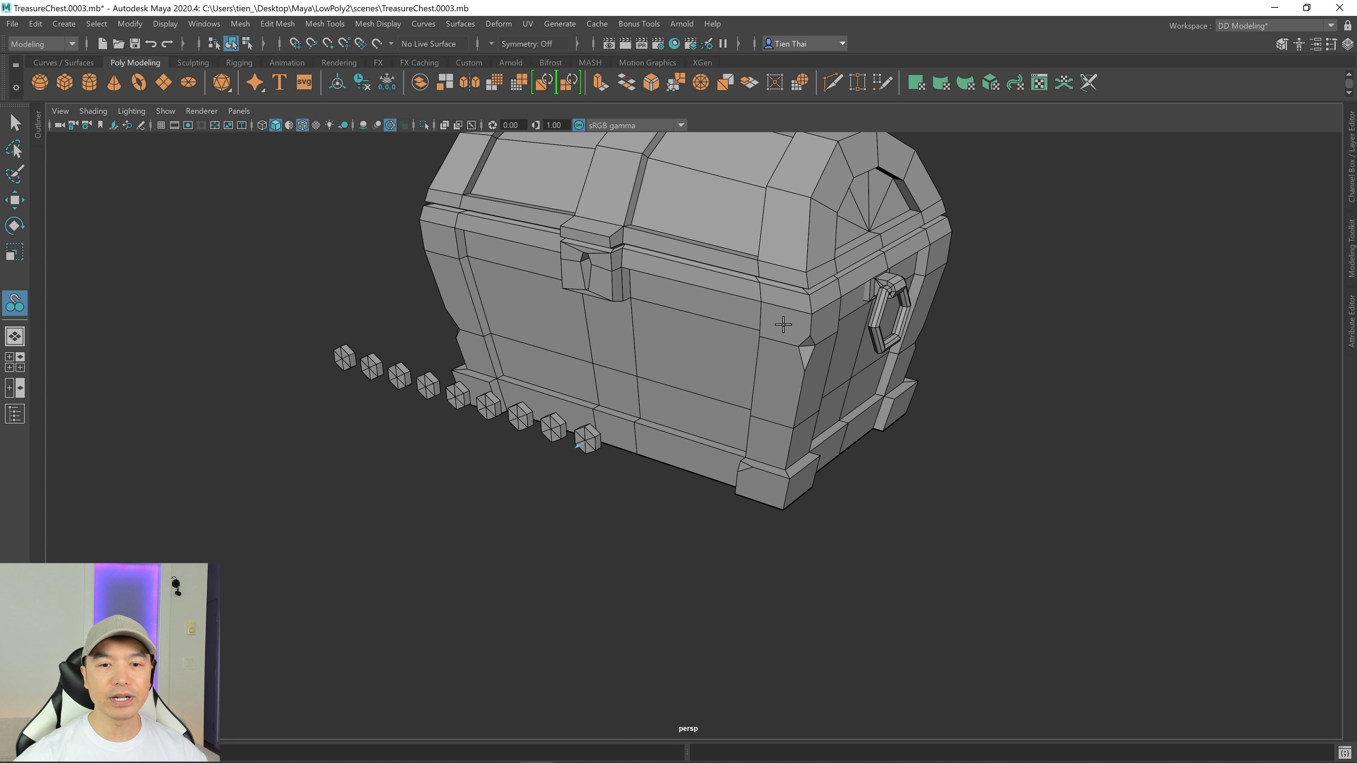
{"action": "key", "text": "Return"}
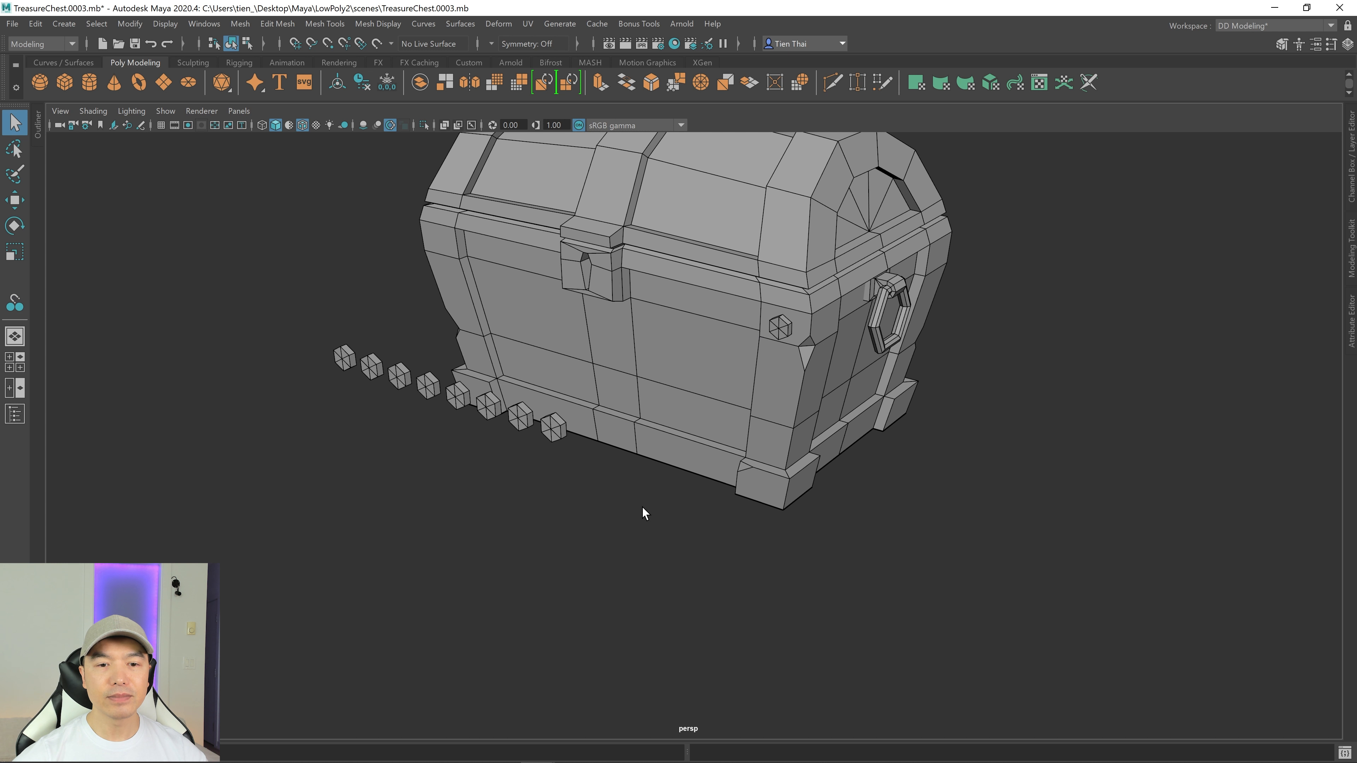
Step: Snap the next cylinder in the row onto the lower part of the same front corner strap, just above the foot
{"action": "left_click_drag", "start_coordinate": [786, 370], "coordinate": [704, 403], "text": "alt"}
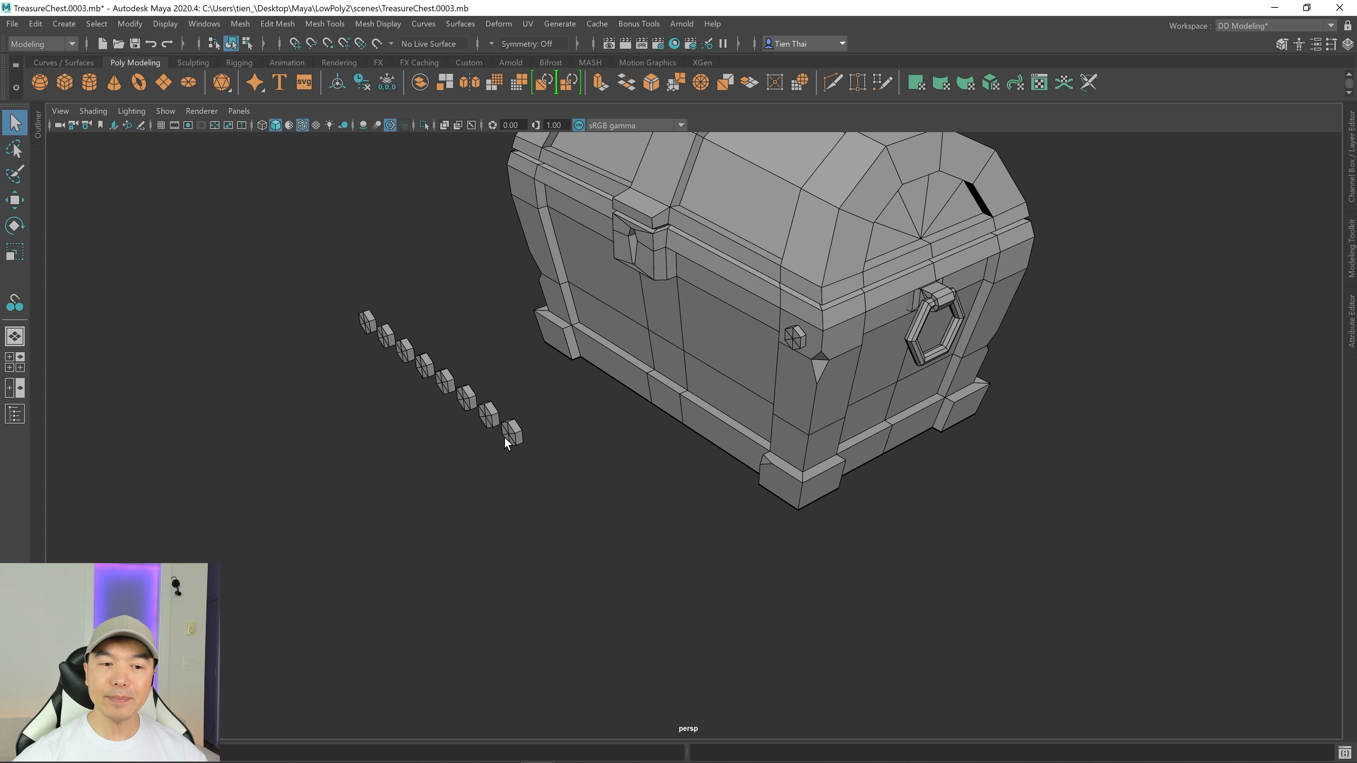
{"action": "left_click_drag", "start_coordinate": [513, 436], "coordinate": [597, 442], "text": "alt"}
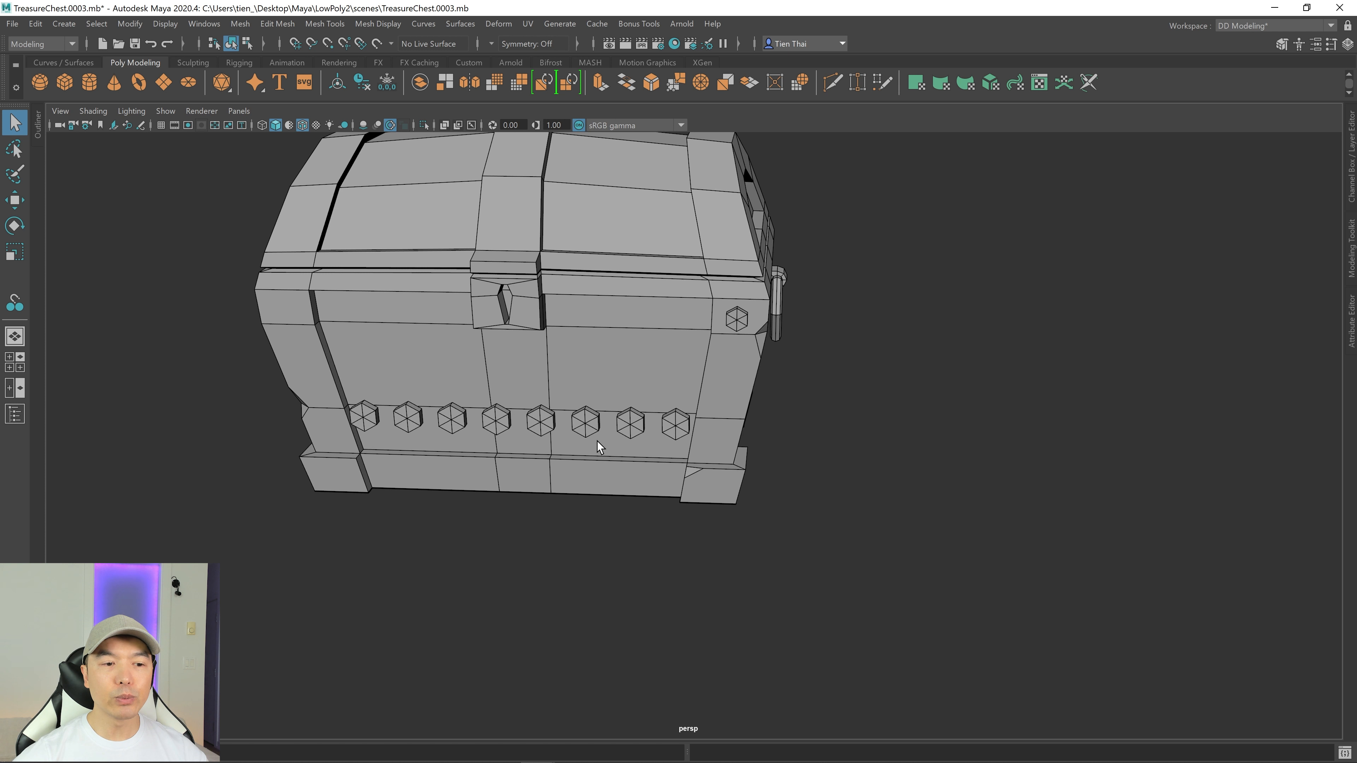
{"action": "left_click_drag", "start_coordinate": [351, 414], "coordinate": [378, 437], "text": "alt"}
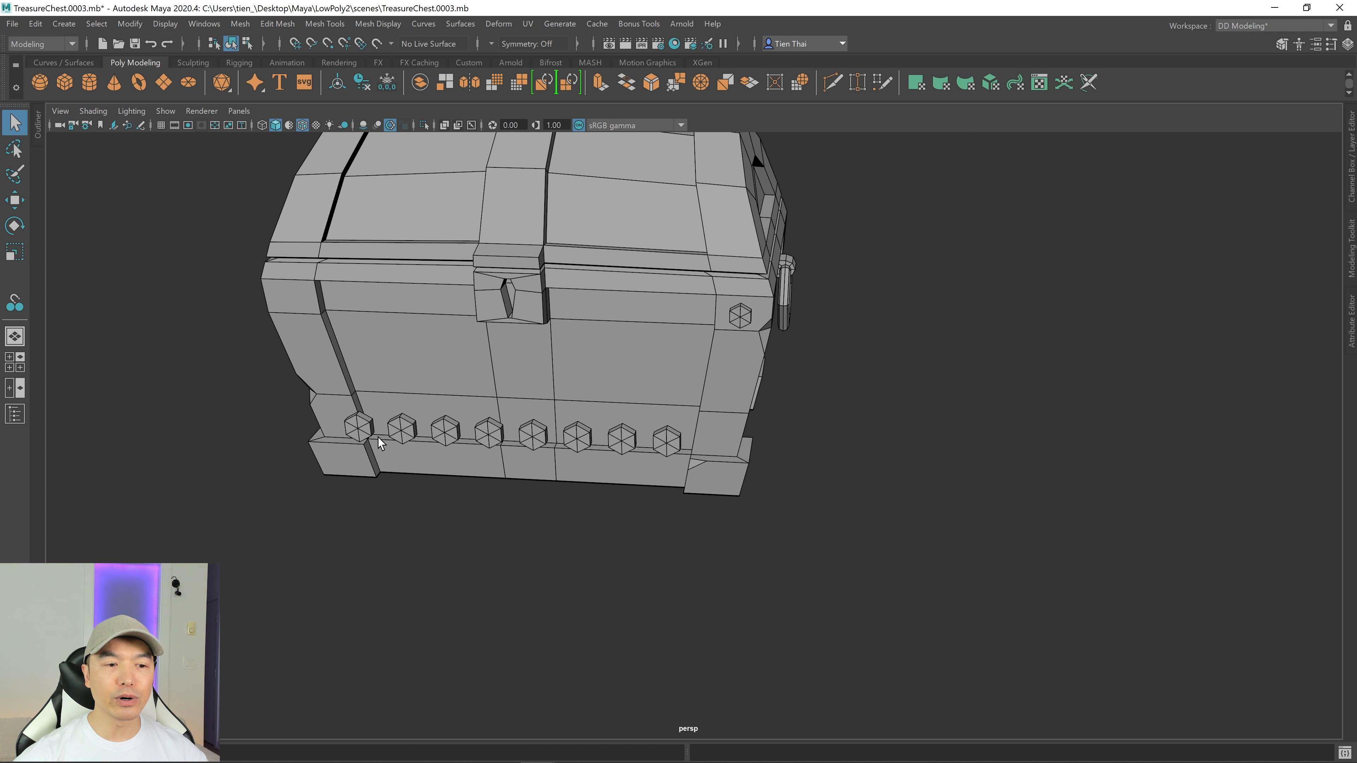
{"action": "left_click", "coordinate": [15, 303]}
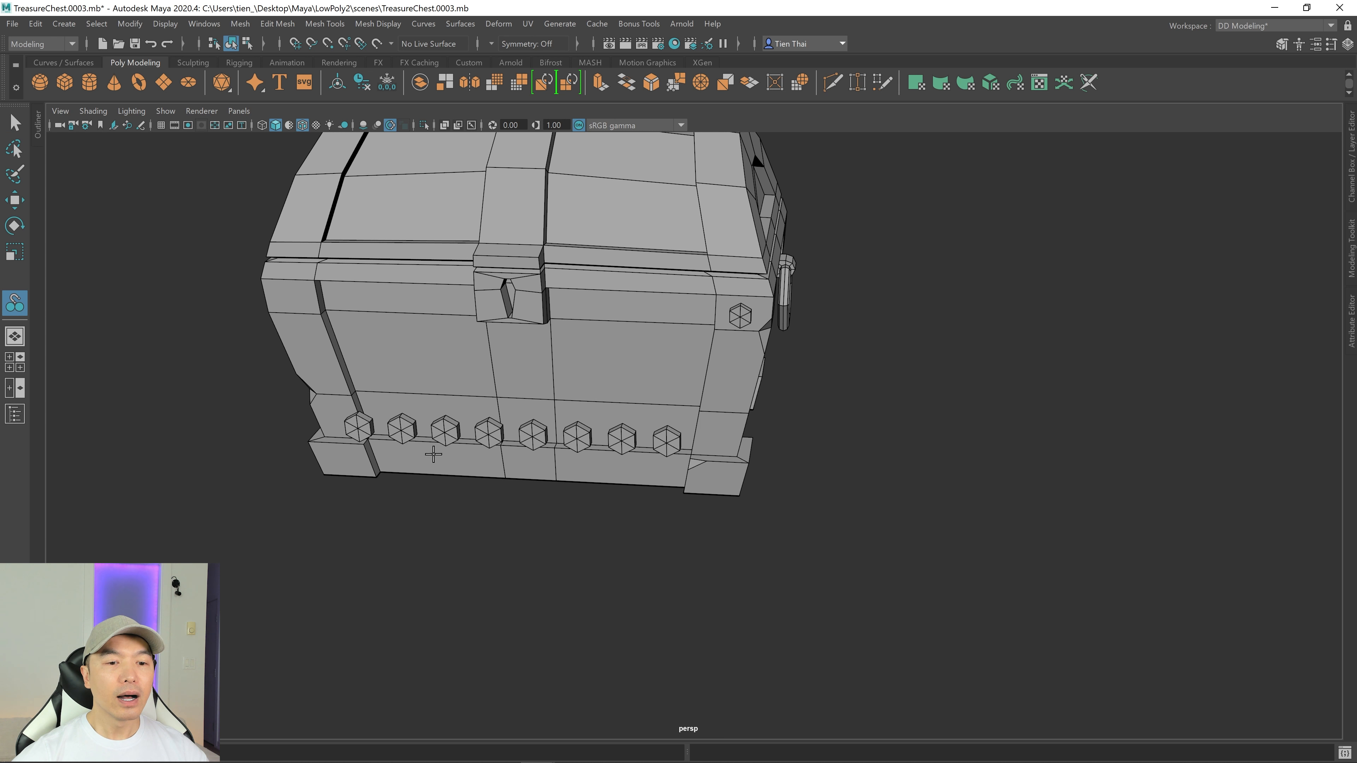
{"action": "left_click_drag", "start_coordinate": [433, 456], "coordinate": [450, 467], "text": "alt"}
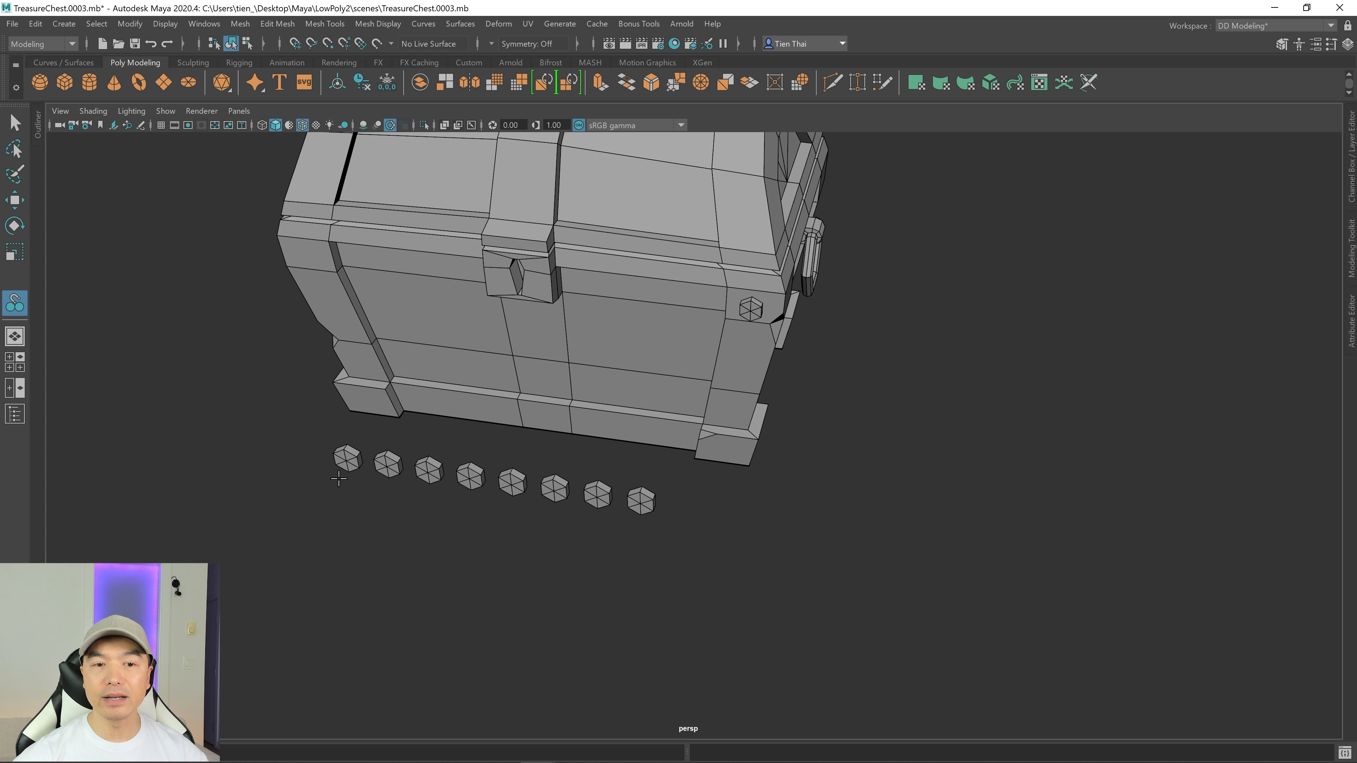
{"action": "left_click_drag", "start_coordinate": [541, 522], "coordinate": [707, 520], "text": "alt"}
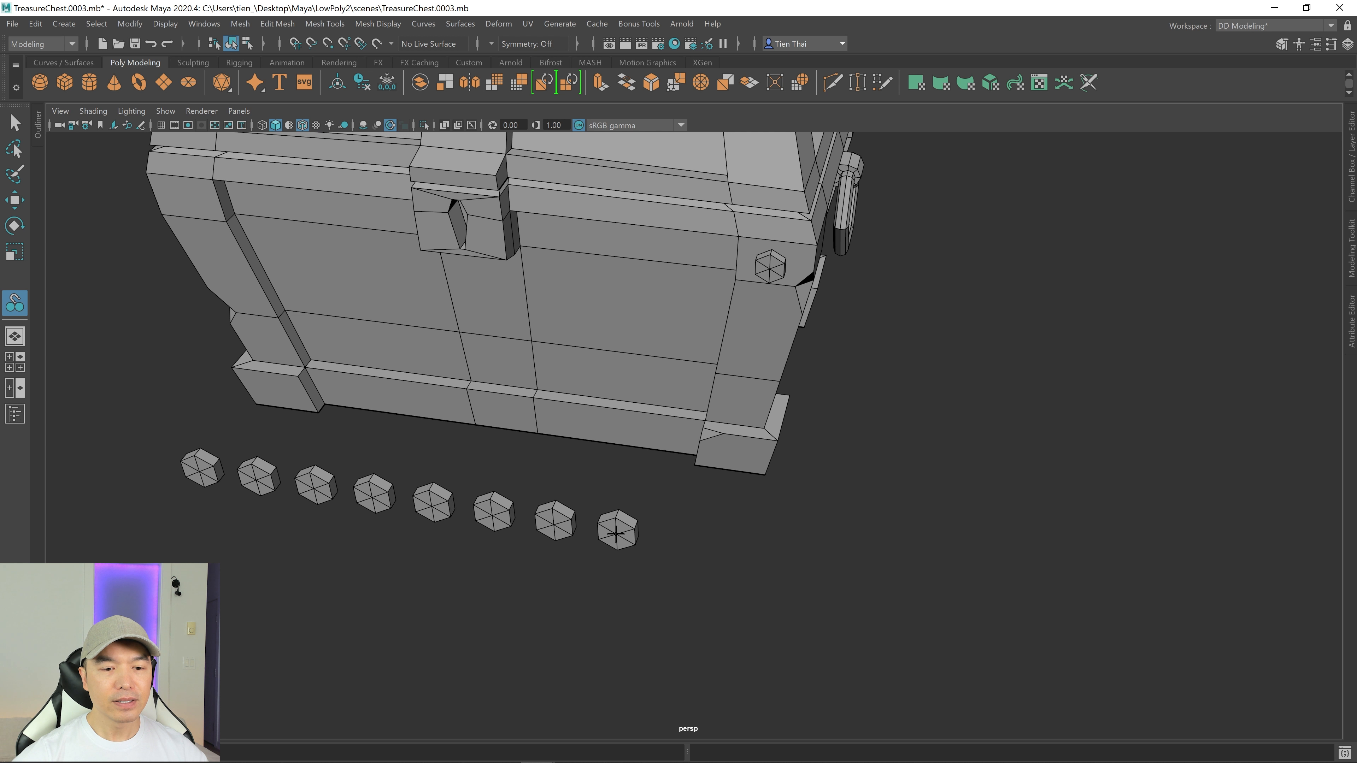
{"action": "left_click", "coordinate": [735, 455]}
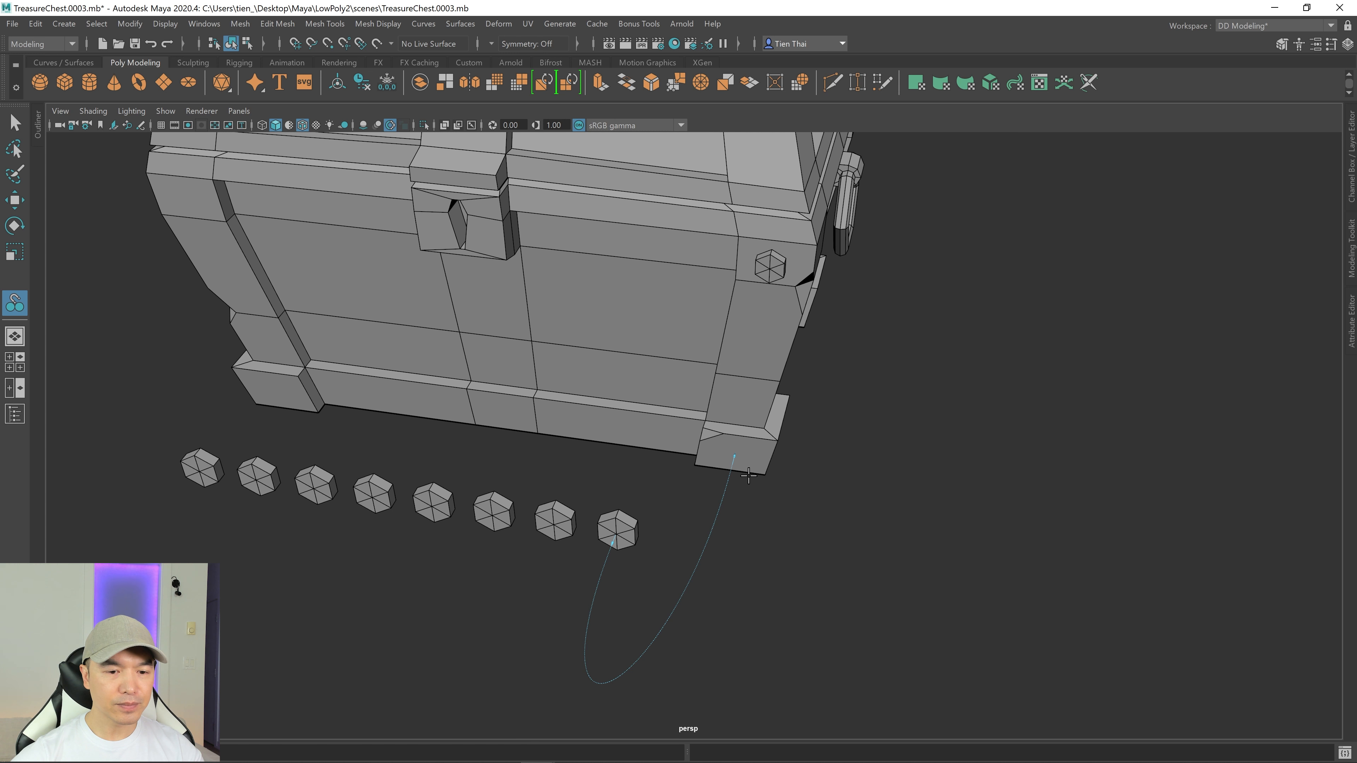
{"action": "key", "text": "Return"}
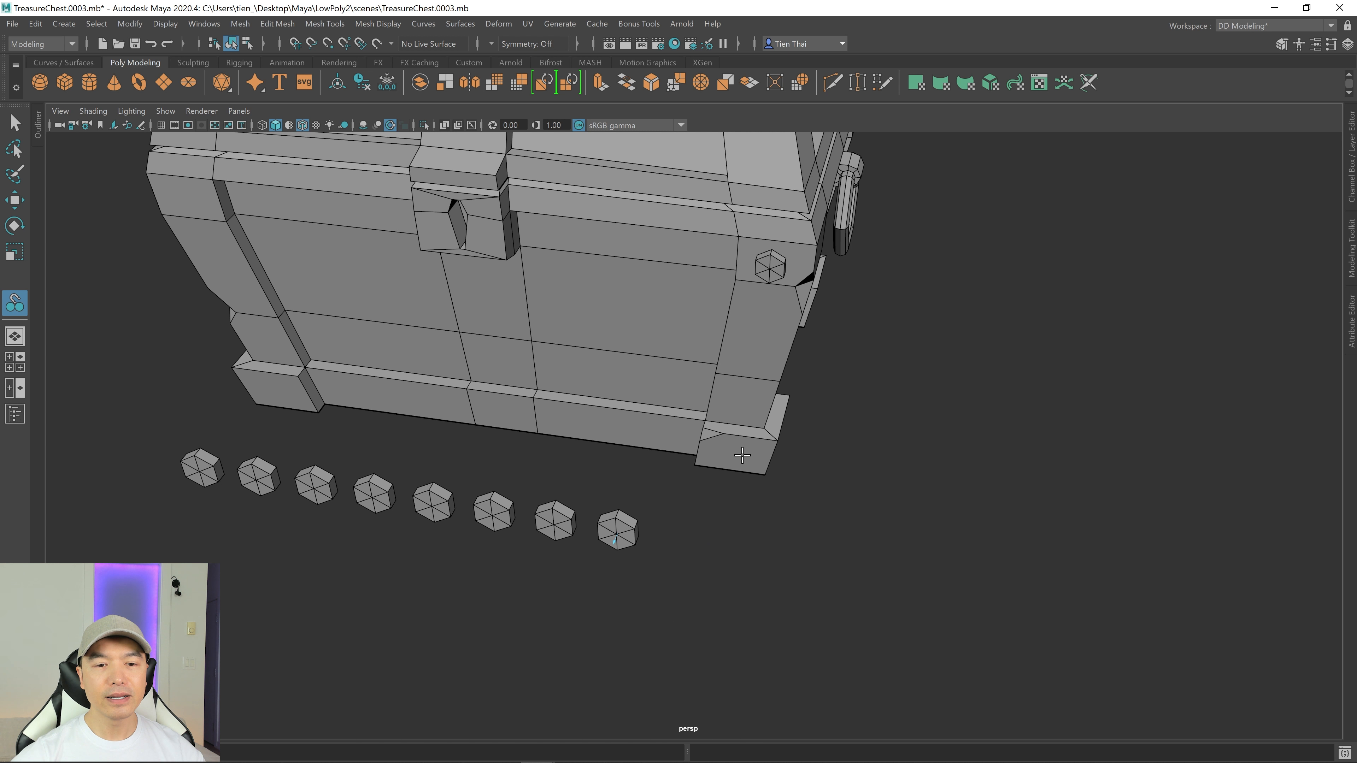
{"action": "left_click", "coordinate": [739, 409]}
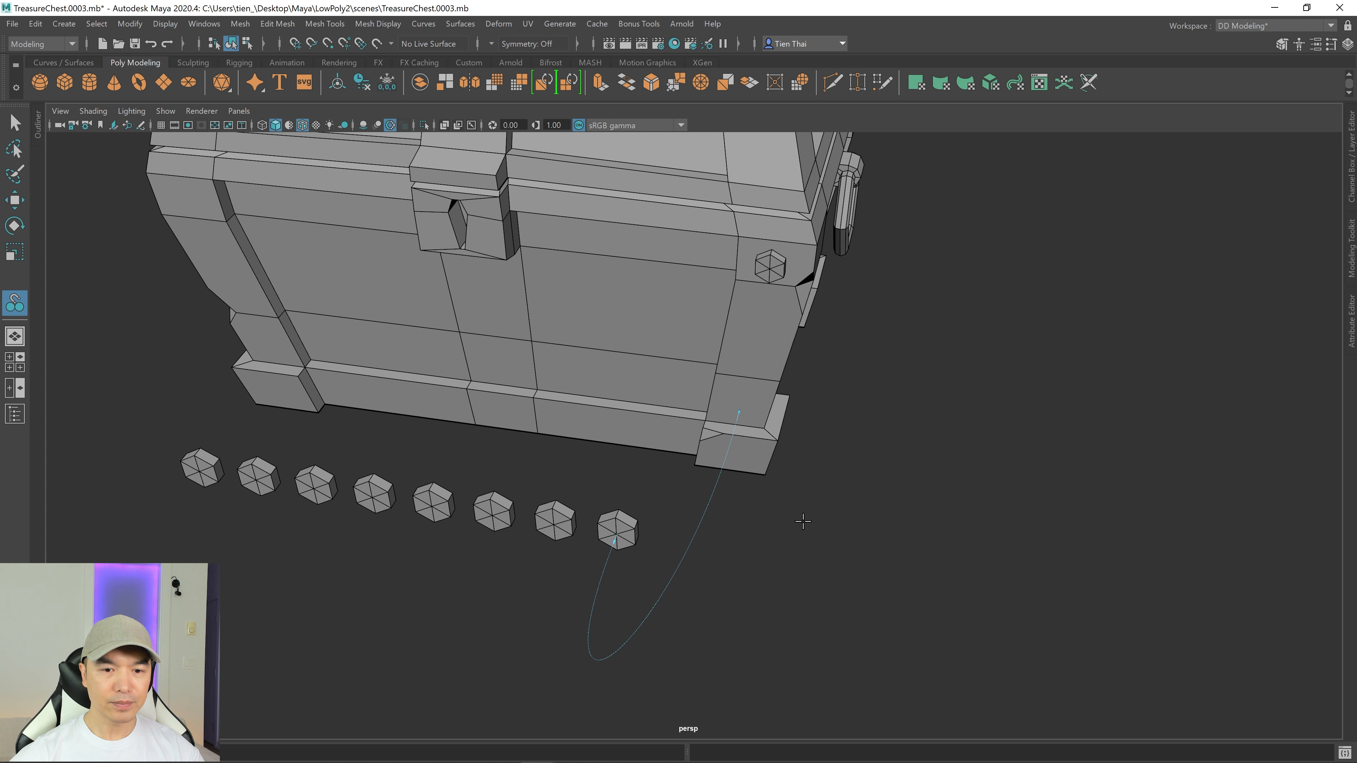
{"action": "key", "text": "Return"}
Step: Snap another cylinder onto the upper part of the front-side strap on the chest's handle end
{"action": "scroll", "coordinate": [833, 511], "scroll_direction": "down", "scroll_amount": 4}
{"action": "mouse_move", "coordinate": [863, 505]}
{"action": "left_mouse_down", "text": "alt"}
{"action": "mouse_move", "coordinate": [825, 485]}
{"action": "mouse_move", "coordinate": [859, 485]}
{"action": "left_mouse_up", "text": "alt"}
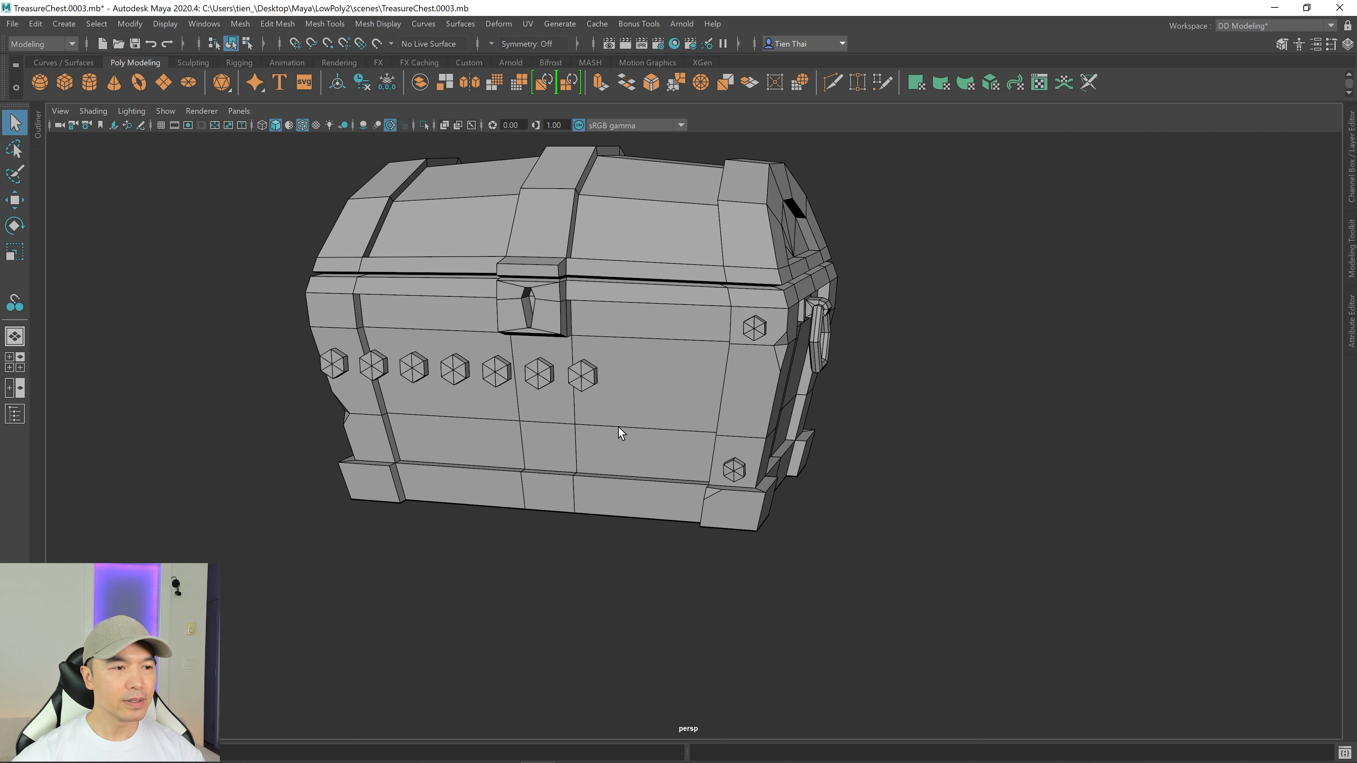
{"action": "left_click", "coordinate": [14, 303]}
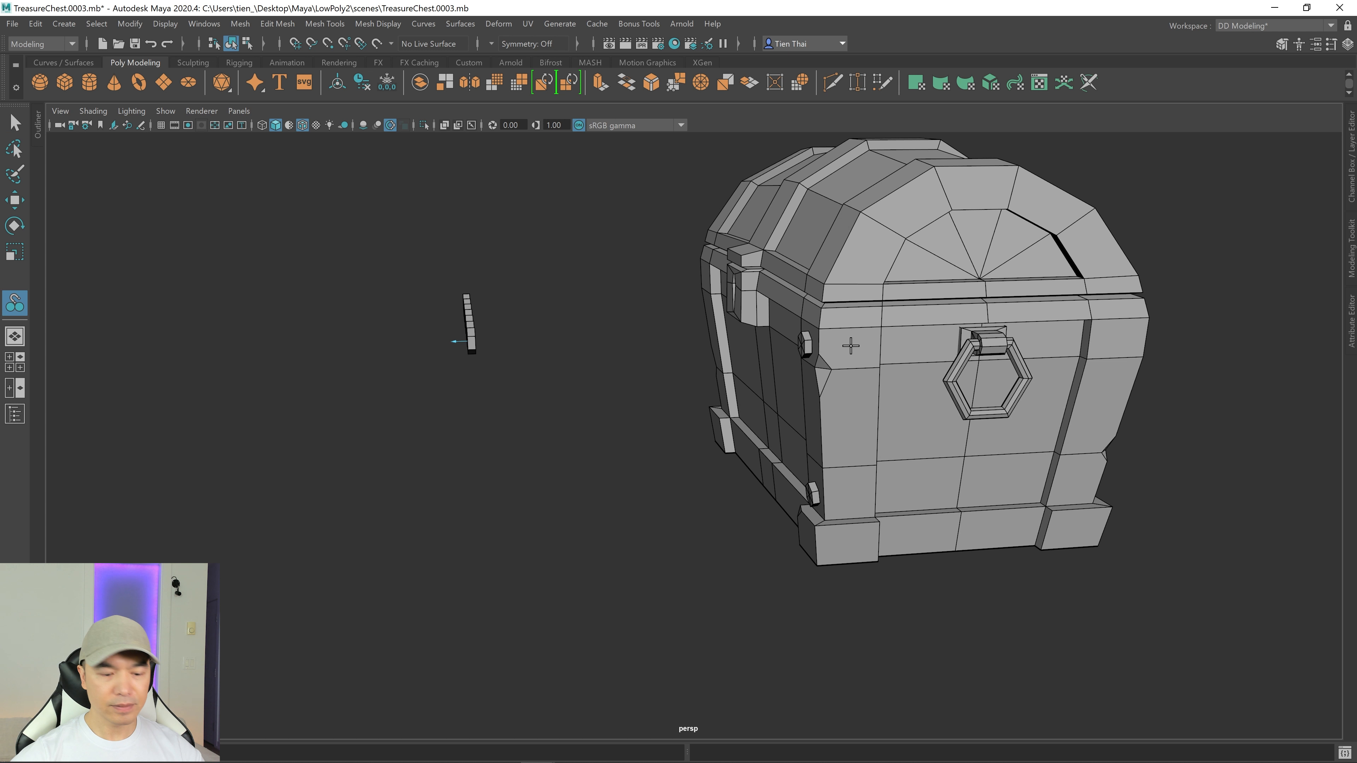
{"action": "left_click", "coordinate": [851, 348]}
{"action": "key", "text": "Return"}
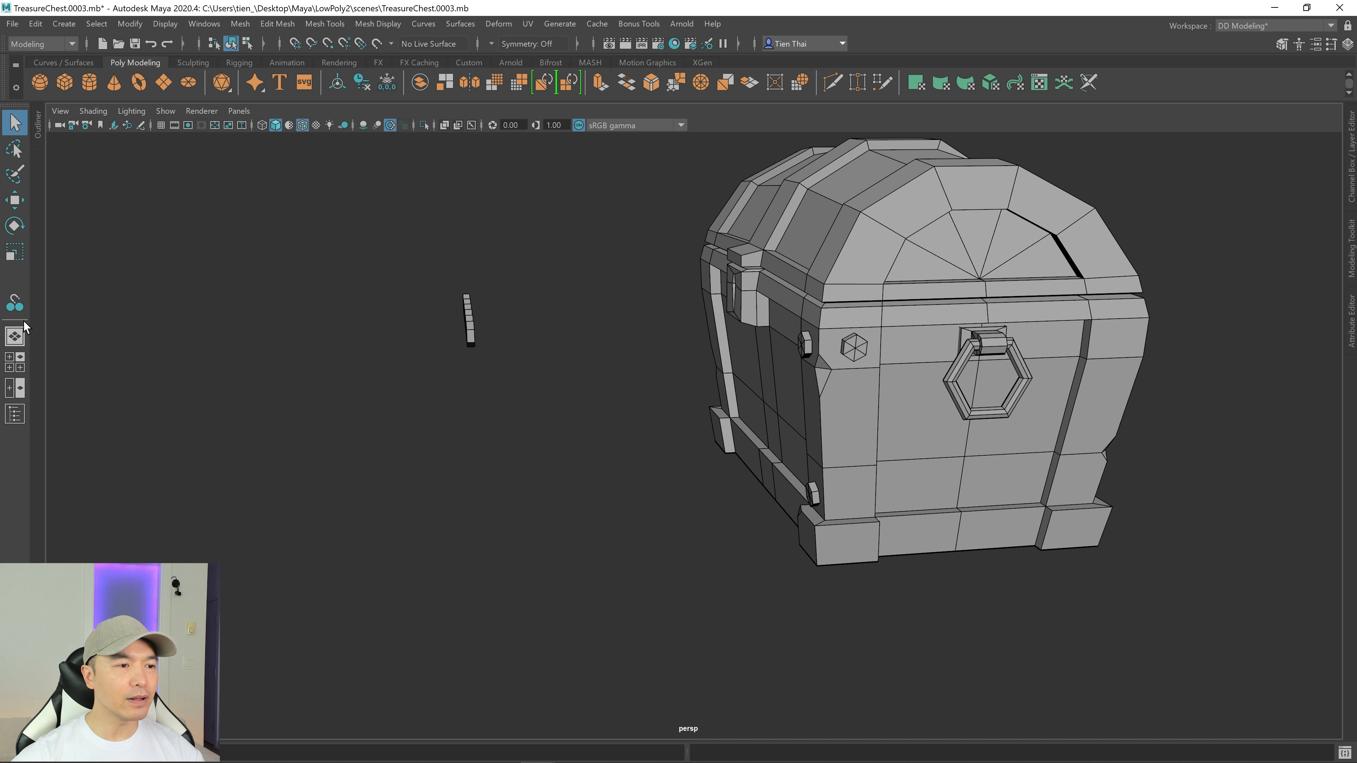
Step: Snap another cylinder onto the lower part of the front-side strap on the handle end, just above the foot
{"action": "left_click", "coordinate": [14, 303]}
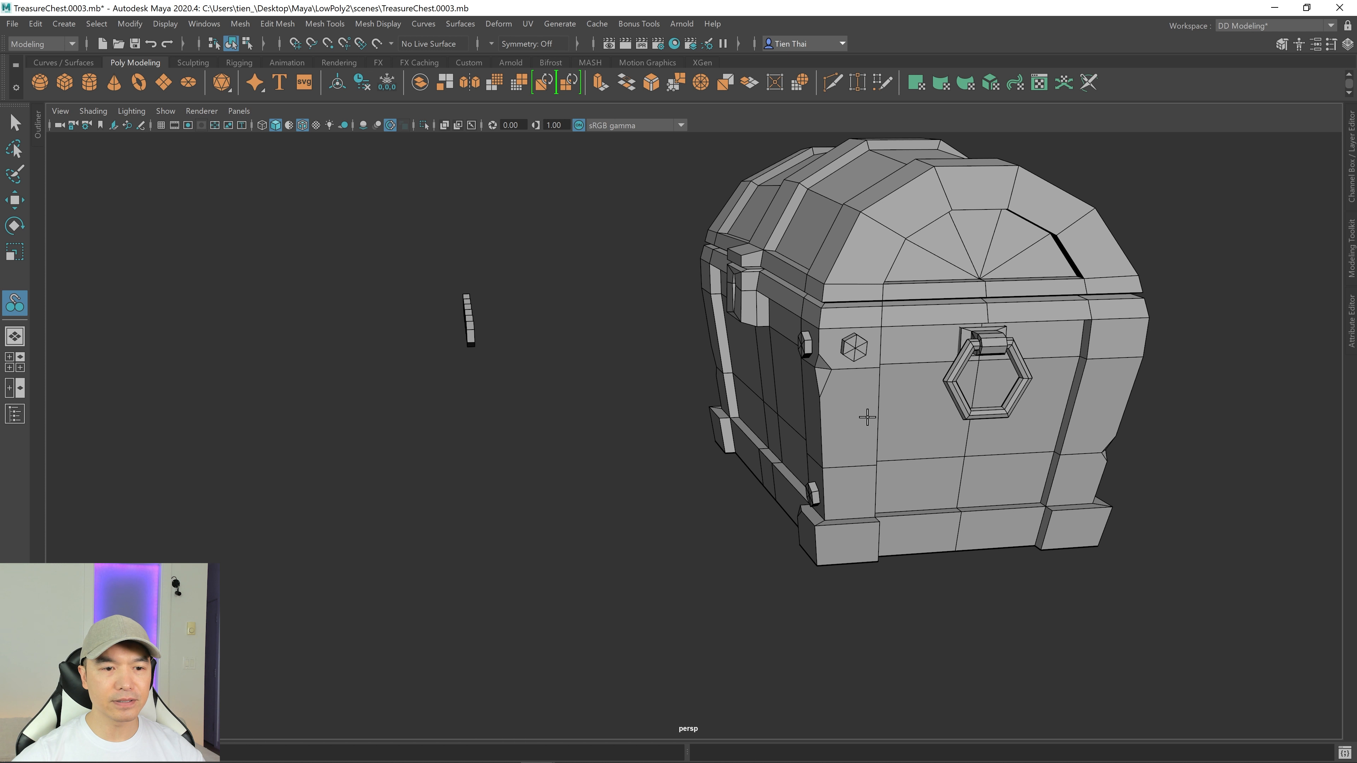
{"action": "left_click_drag", "start_coordinate": [517, 358], "coordinate": [553, 369], "text": "alt"}
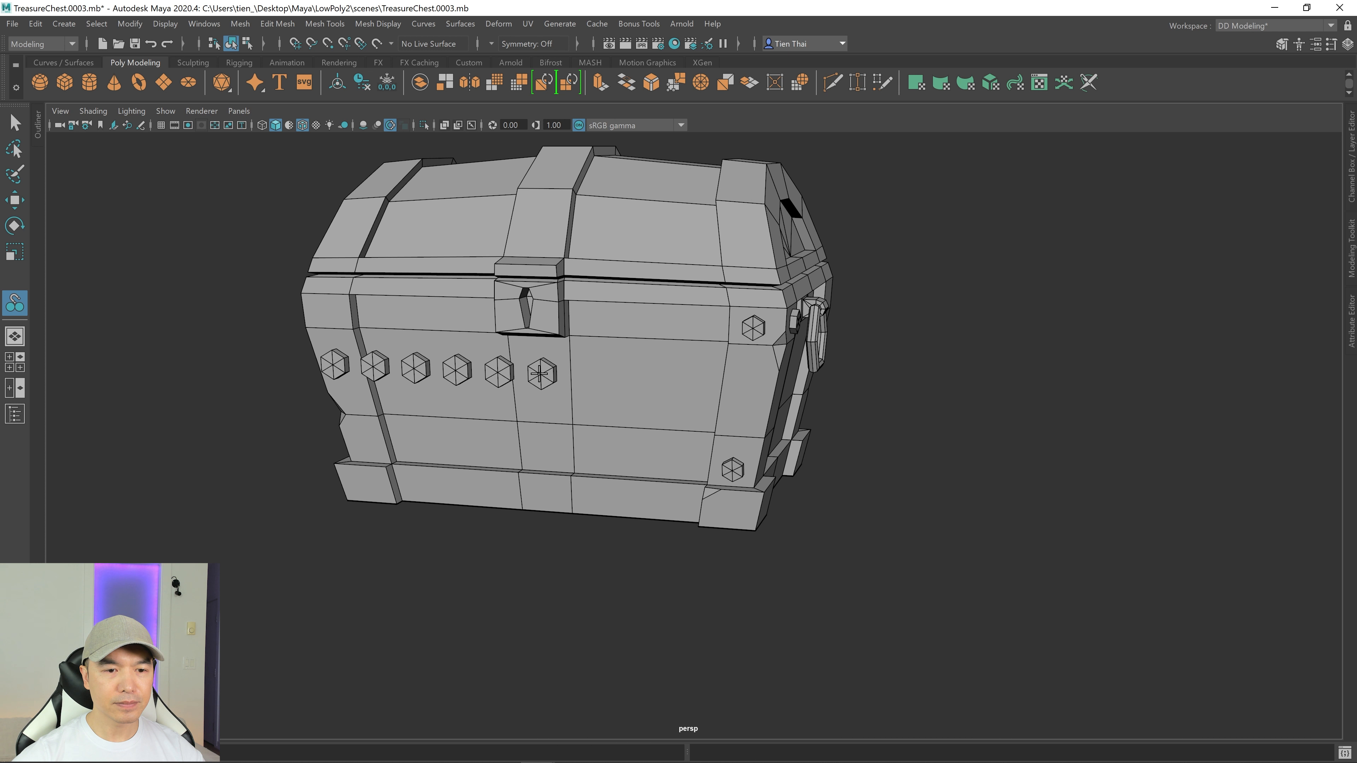
{"action": "left_click", "coordinate": [541, 373]}
{"action": "left_click_drag", "start_coordinate": [855, 414], "coordinate": [695, 426], "text": "alt"}
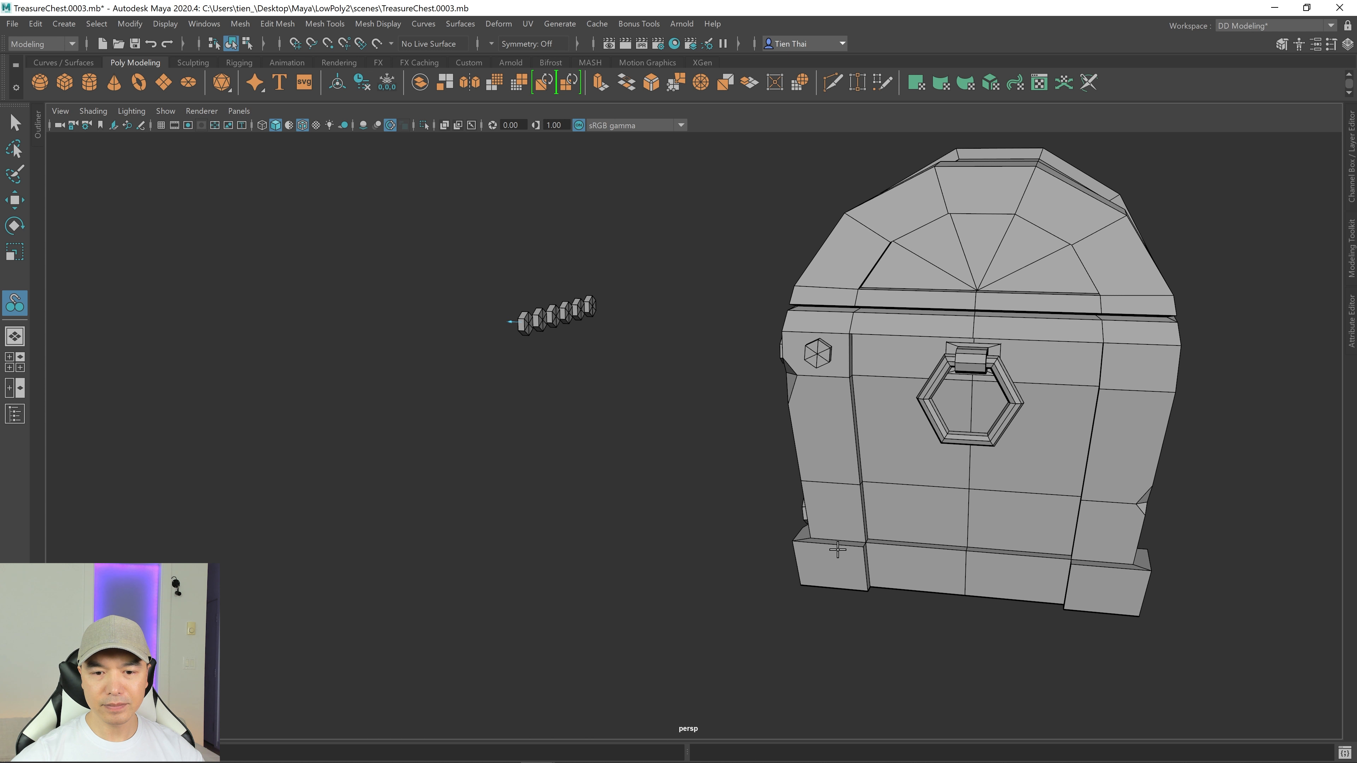
{"action": "left_click", "coordinate": [835, 517]}
{"action": "key", "text": "Return"}
Step: Snap another cylinder onto the upper part of the rear-side strap on the handle end, across from the first upper rivet
{"action": "left_click_drag", "start_coordinate": [849, 461], "coordinate": [721, 443], "text": "alt"}
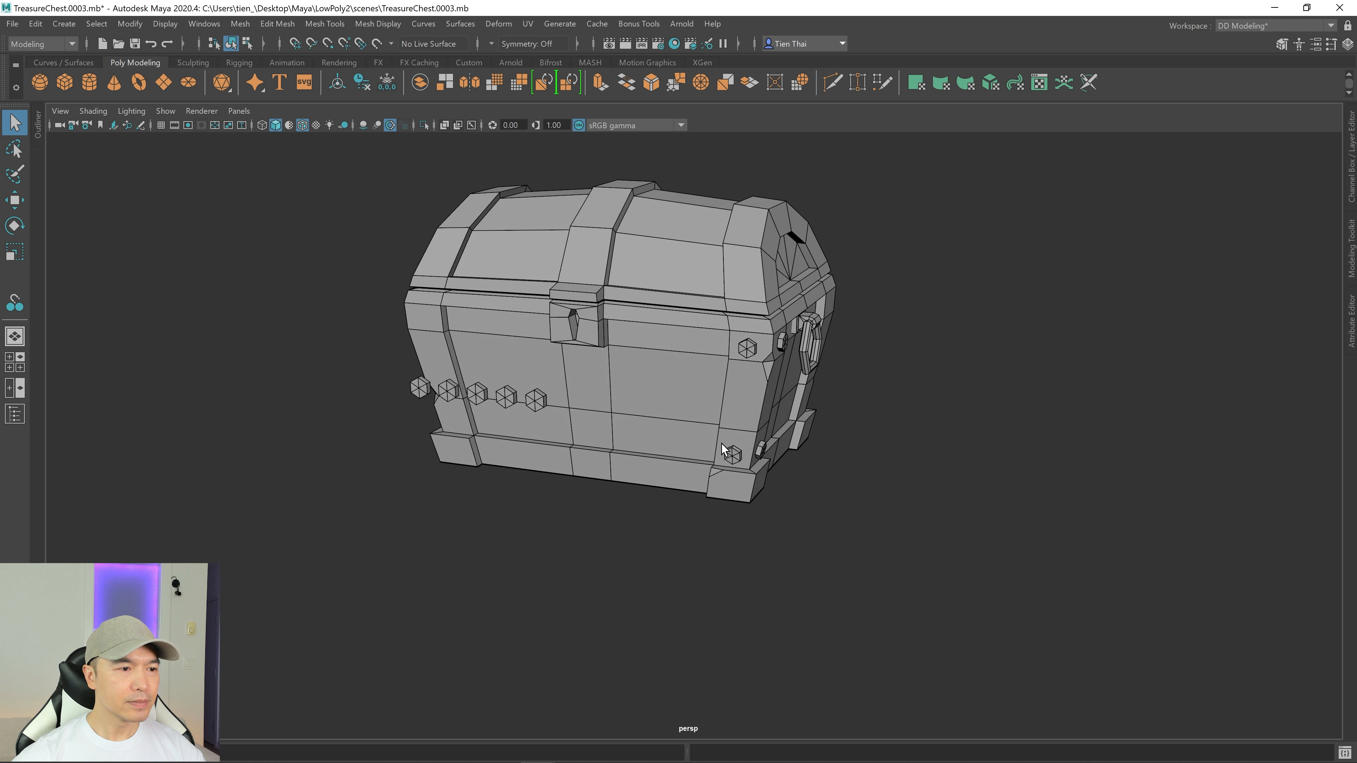
{"action": "left_click", "coordinate": [14, 303]}
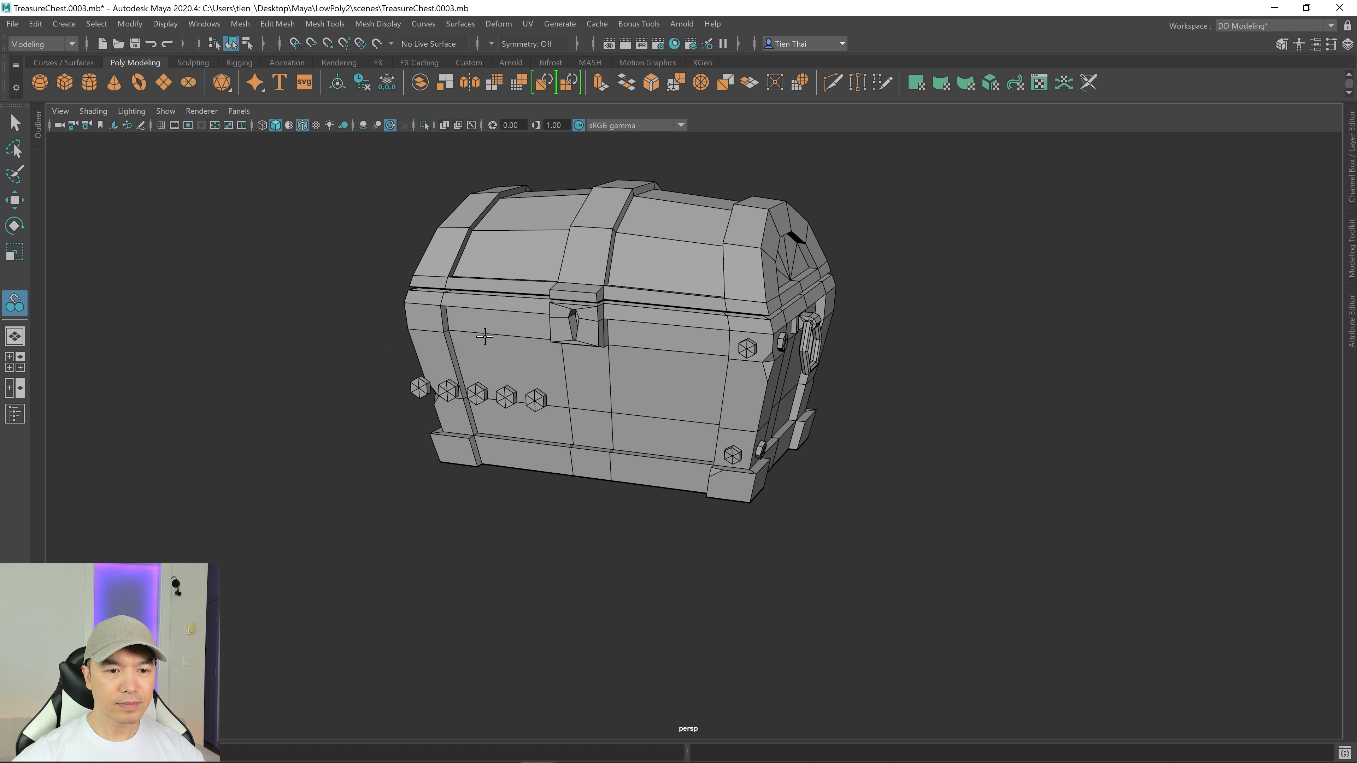
{"action": "left_click", "coordinate": [534, 401]}
{"action": "left_click_drag", "start_coordinate": [1057, 441], "coordinate": [986, 438], "text": "alt"}
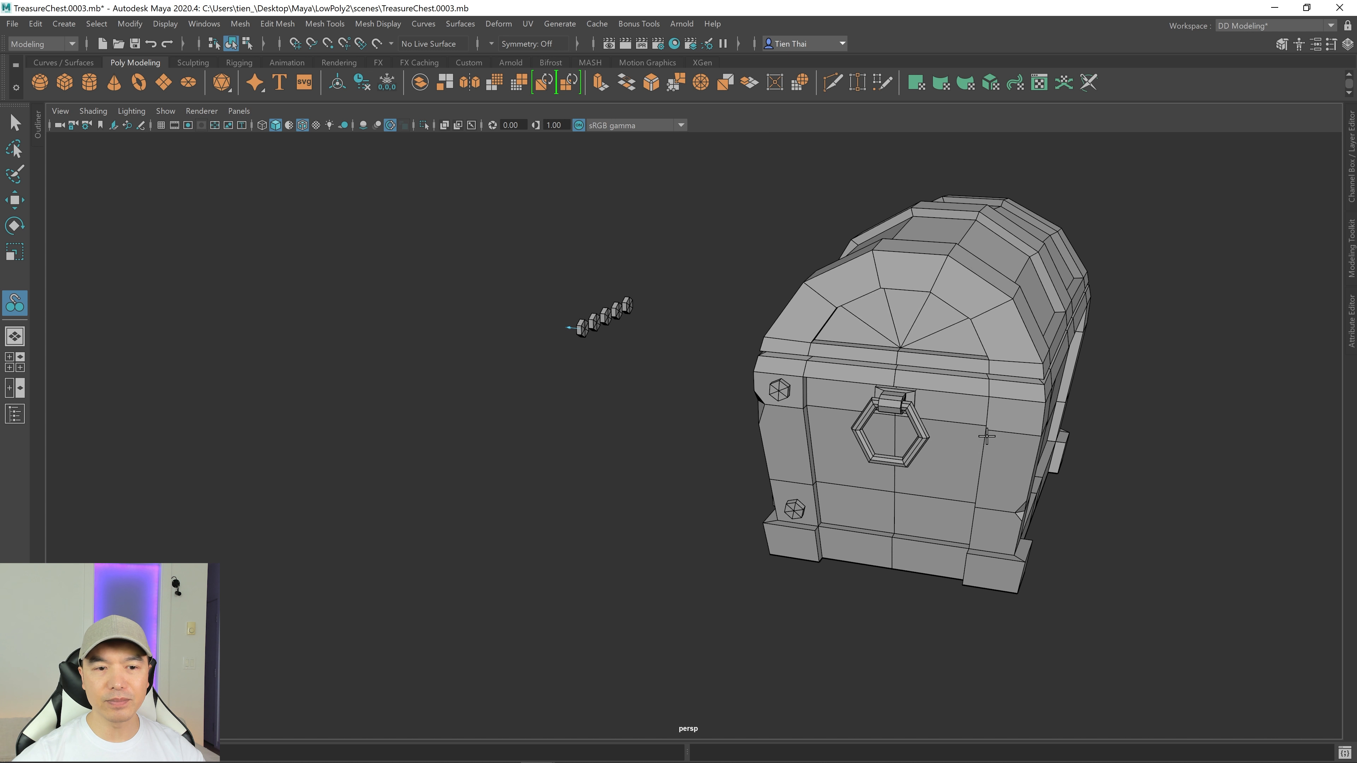
{"action": "left_click", "coordinate": [1014, 415]}
Step: Snap another cylinder onto the lower part of the rear-side strap on the handle end, above the rear foot
{"action": "left_click_drag", "start_coordinate": [607, 403], "coordinate": [759, 401], "text": "alt"}
{"action": "left_click", "coordinate": [16, 304]}
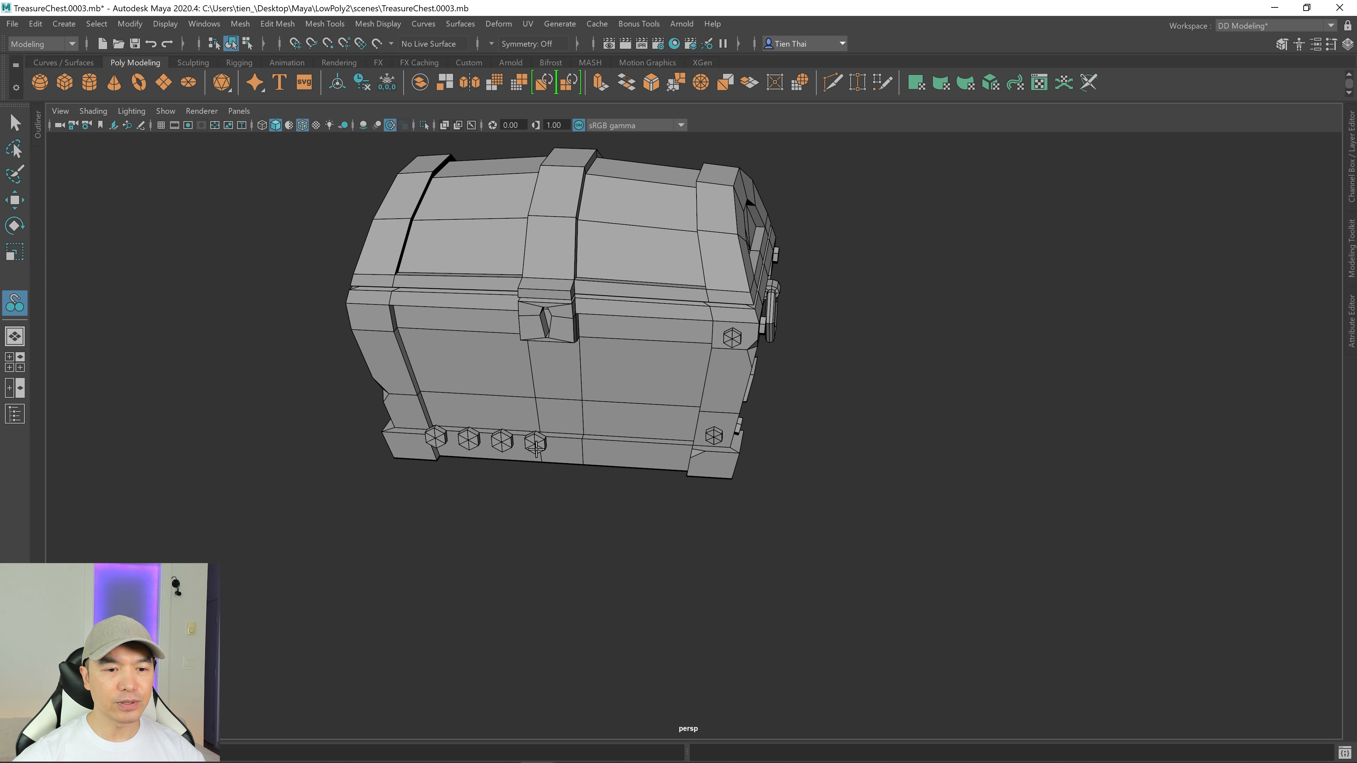
{"action": "left_click_drag", "start_coordinate": [932, 431], "coordinate": [837, 424], "text": "alt"}
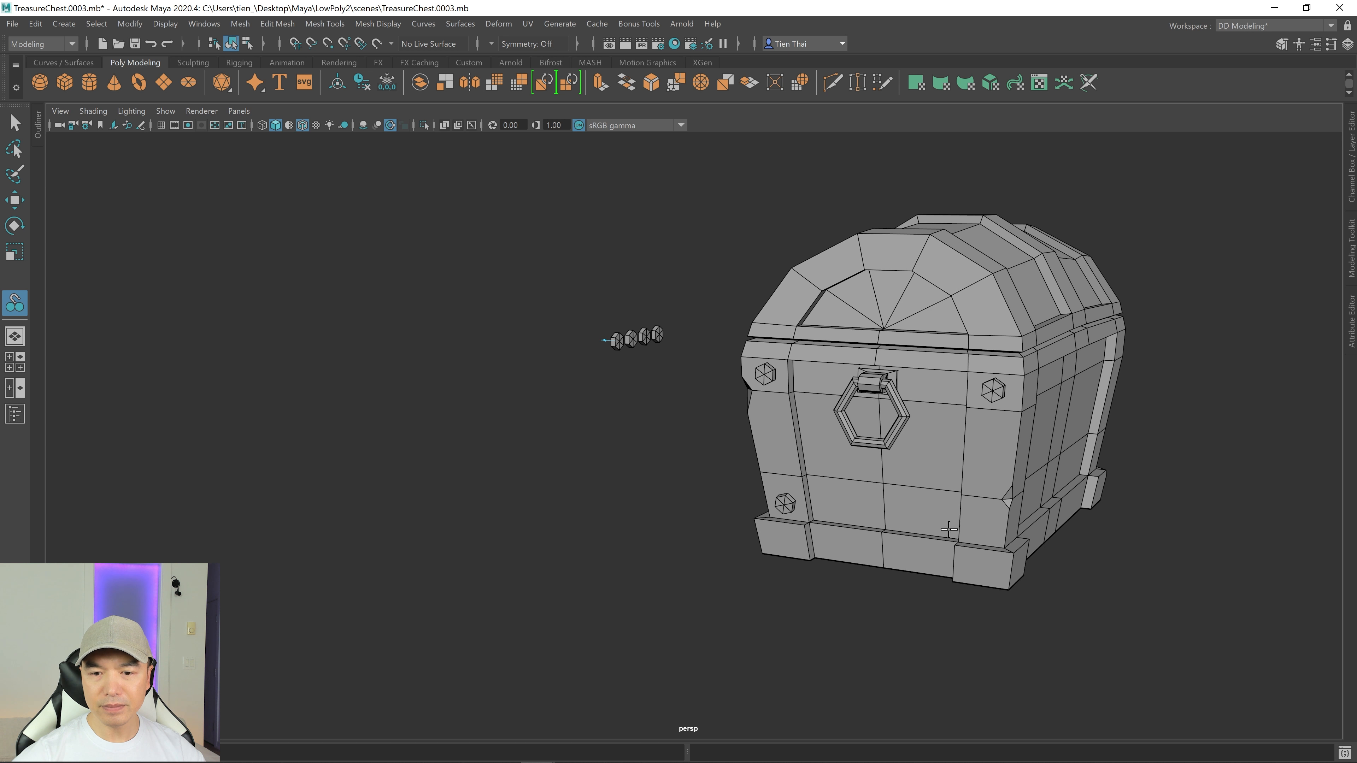
{"action": "left_click", "coordinate": [983, 525]}
{"action": "key", "text": "Return"}
Step: Snap another cylinder onto the upper part of the corner strap on the chest's back, nearest the handle
{"action": "right_click_drag", "start_coordinate": [984, 526], "coordinate": [739, 510], "text": "alt"}
{"action": "left_click_drag", "start_coordinate": [740, 510], "coordinate": [817, 508], "text": "alt"}
{"action": "left_click", "coordinate": [15, 303]}
{"action": "left_click_drag", "start_coordinate": [529, 432], "coordinate": [553, 444], "text": "alt"}
{"action": "right_click_drag", "start_coordinate": [553, 443], "coordinate": [733, 458], "text": "alt"}
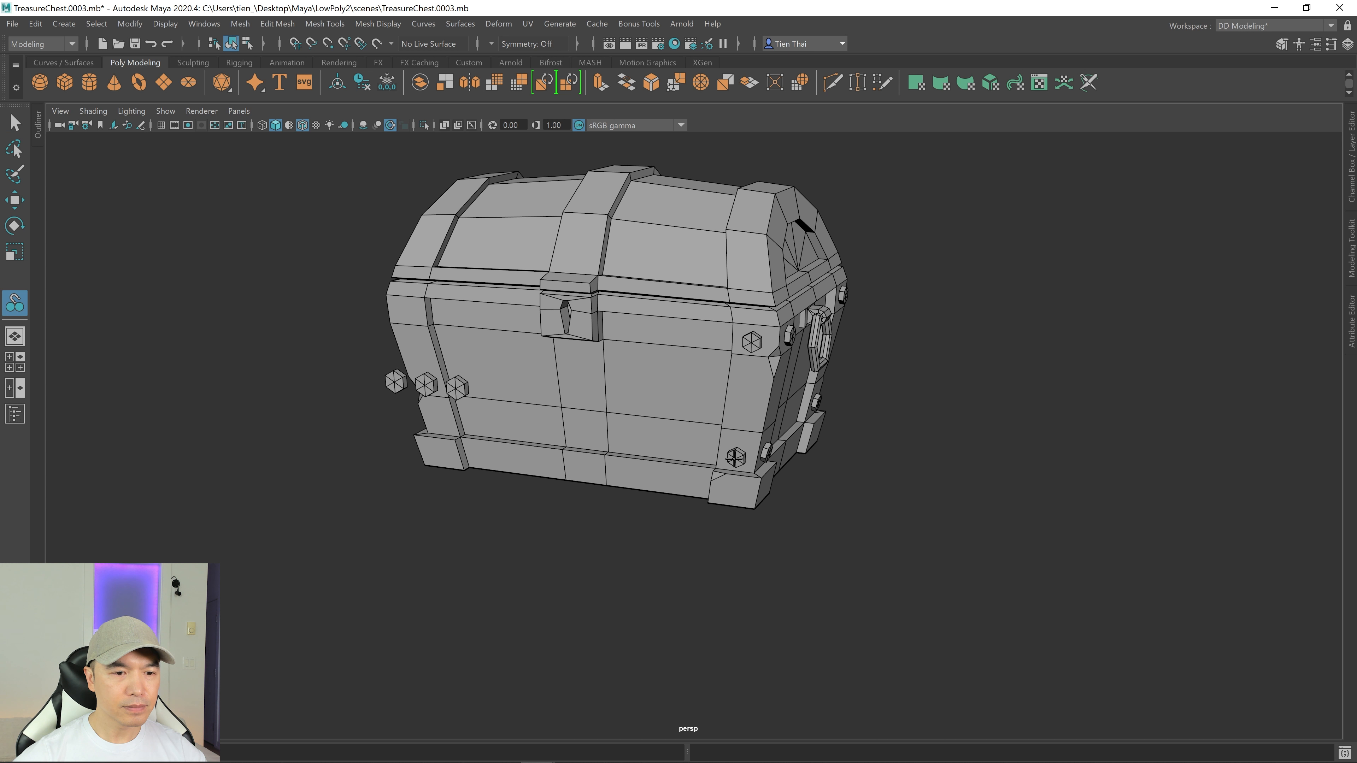
{"action": "left_click_drag", "start_coordinate": [864, 461], "coordinate": [682, 453], "text": "alt"}
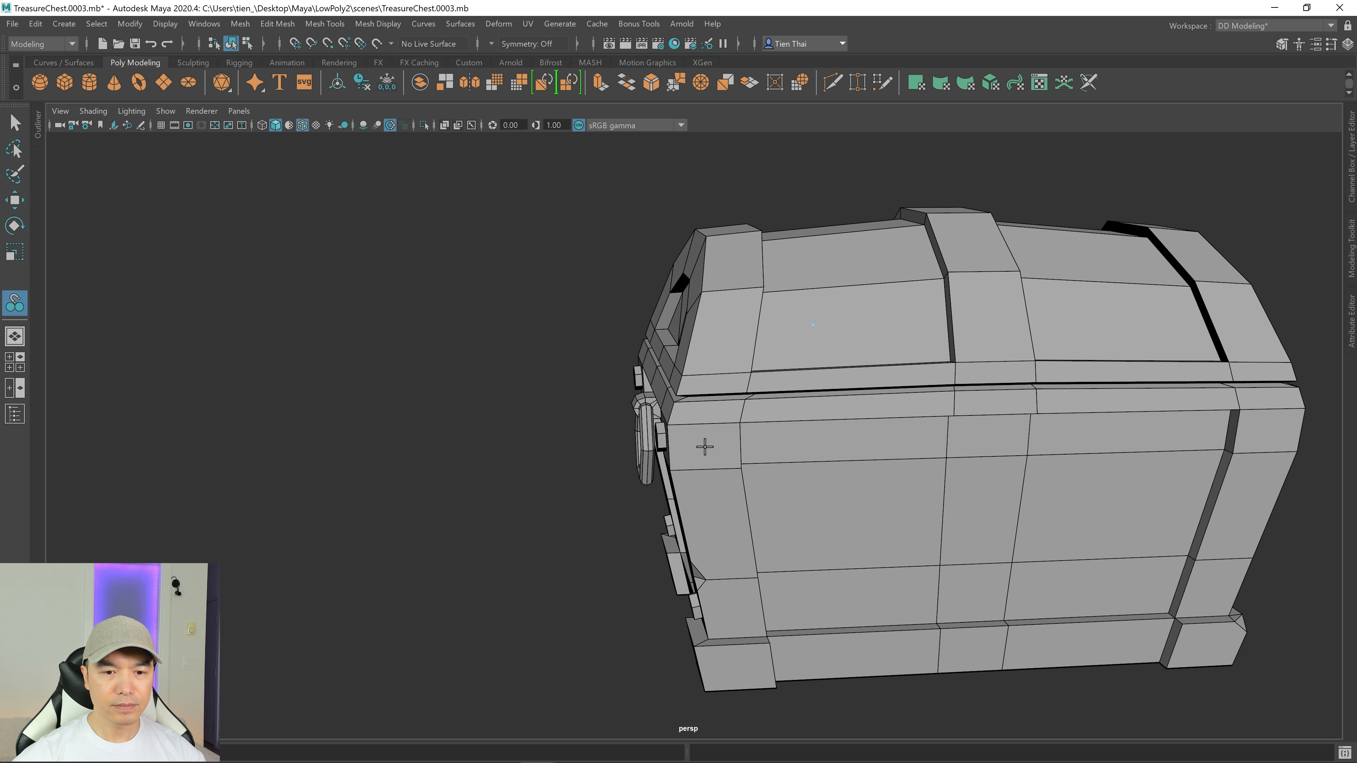
{"action": "key", "text": "Return"}
Step: Snap another cylinder onto the lower part of the same back corner strap, just above the foot
{"action": "right_click_drag", "start_coordinate": [704, 447], "coordinate": [629, 464], "text": "alt"}
{"action": "left_click_drag", "start_coordinate": [629, 464], "coordinate": [818, 460], "text": "alt"}
{"action": "left_click", "coordinate": [14, 302]}
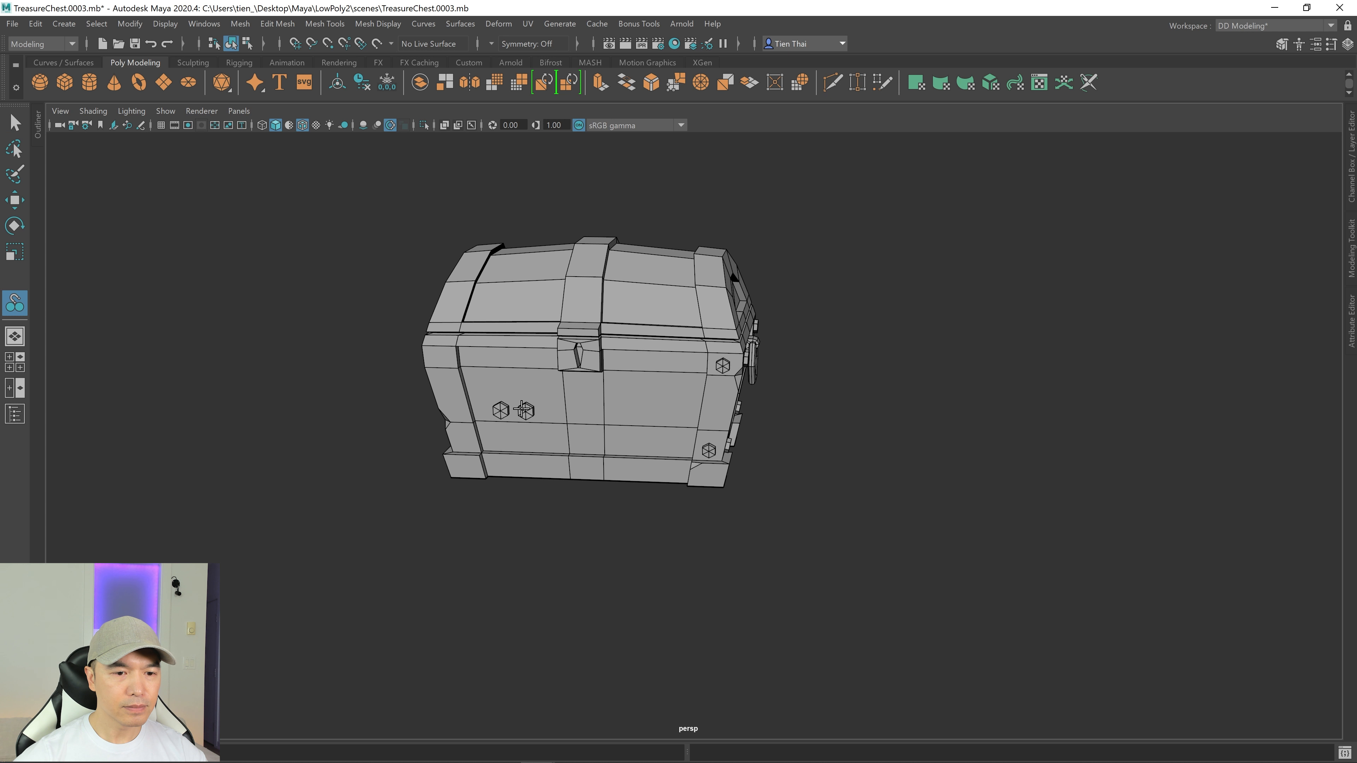
{"action": "left_click_drag", "start_coordinate": [524, 410], "coordinate": [702, 479], "text": "alt"}
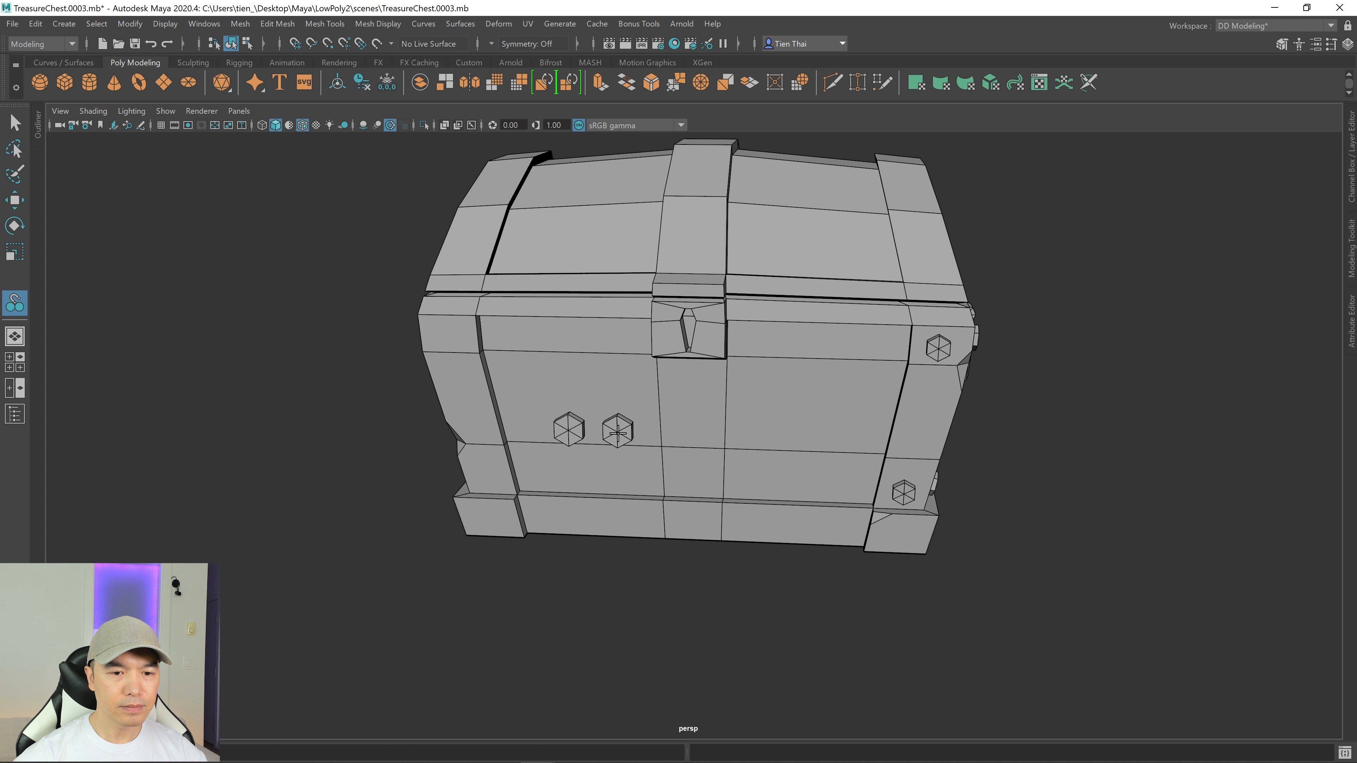
{"action": "left_click_drag", "start_coordinate": [619, 432], "coordinate": [567, 560], "text": "alt"}
{"action": "left_click", "coordinate": [625, 540]}
{"action": "key", "text": "Return"}
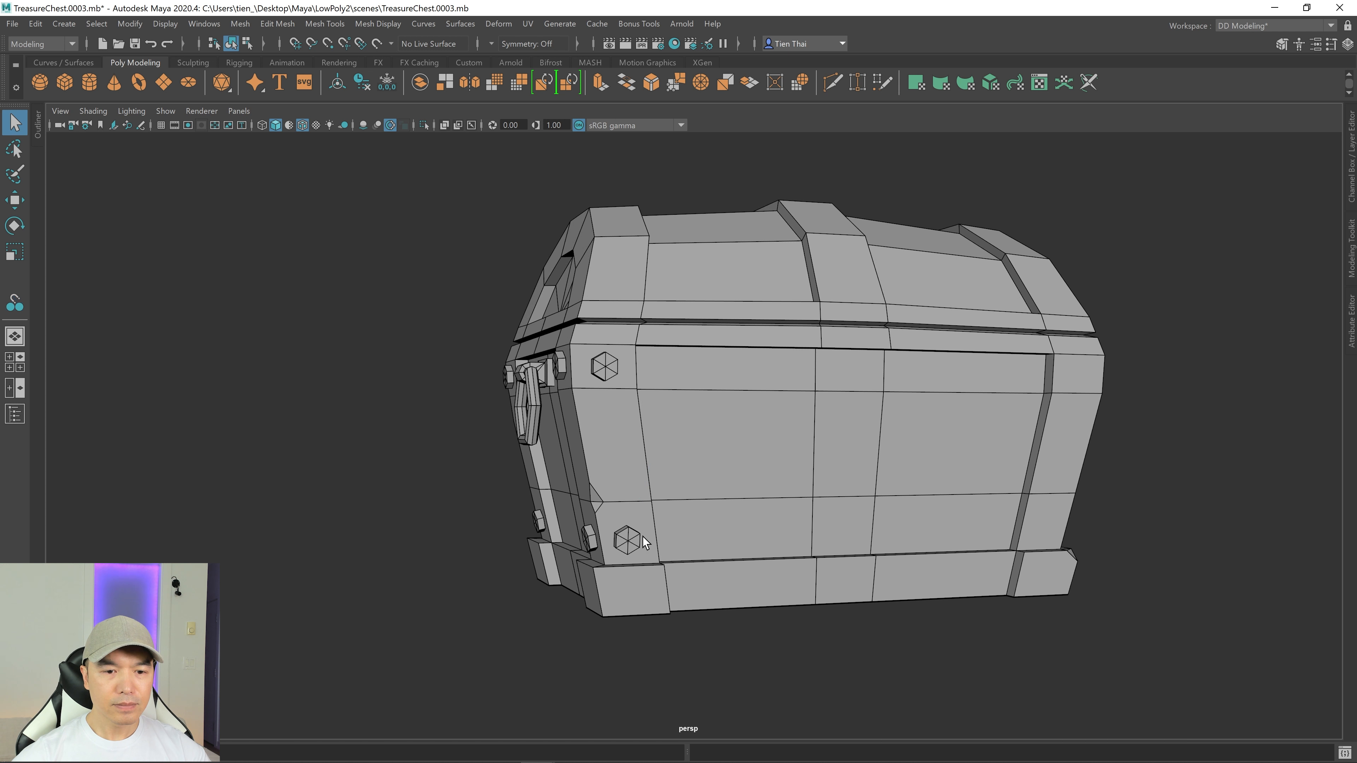
Step: Select and delete the front cap faces of the one unplaced cylinder instance, the faces that sit against the chest on the rivets
{"action": "scroll", "coordinate": [644, 538], "scroll_direction": "down", "scroll_amount": 4}
{"action": "left_click_drag", "start_coordinate": [648, 541], "coordinate": [788, 486], "text": "alt"}
{"action": "scroll", "coordinate": [778, 519], "scroll_direction": "up", "scroll_amount": 5}
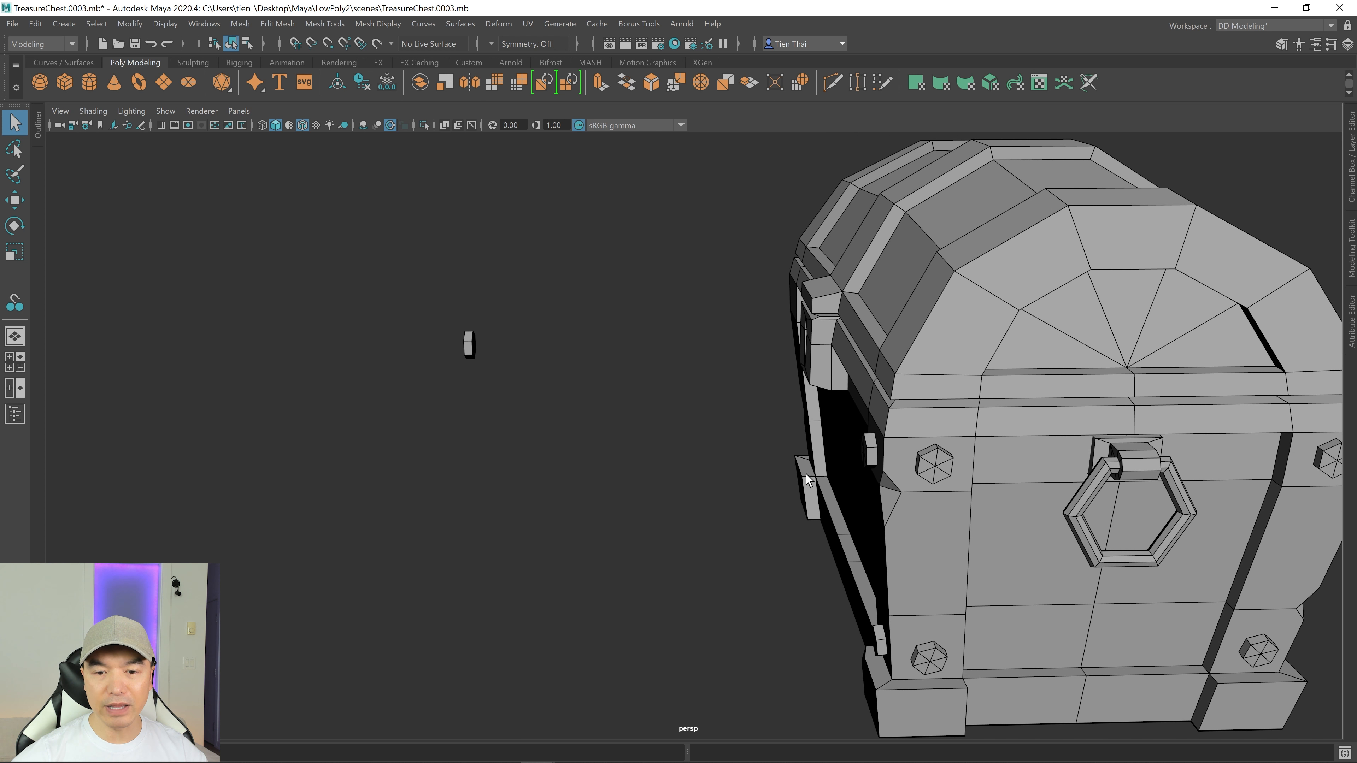
{"action": "scroll", "coordinate": [781, 513], "scroll_direction": "down", "scroll_amount": 5}
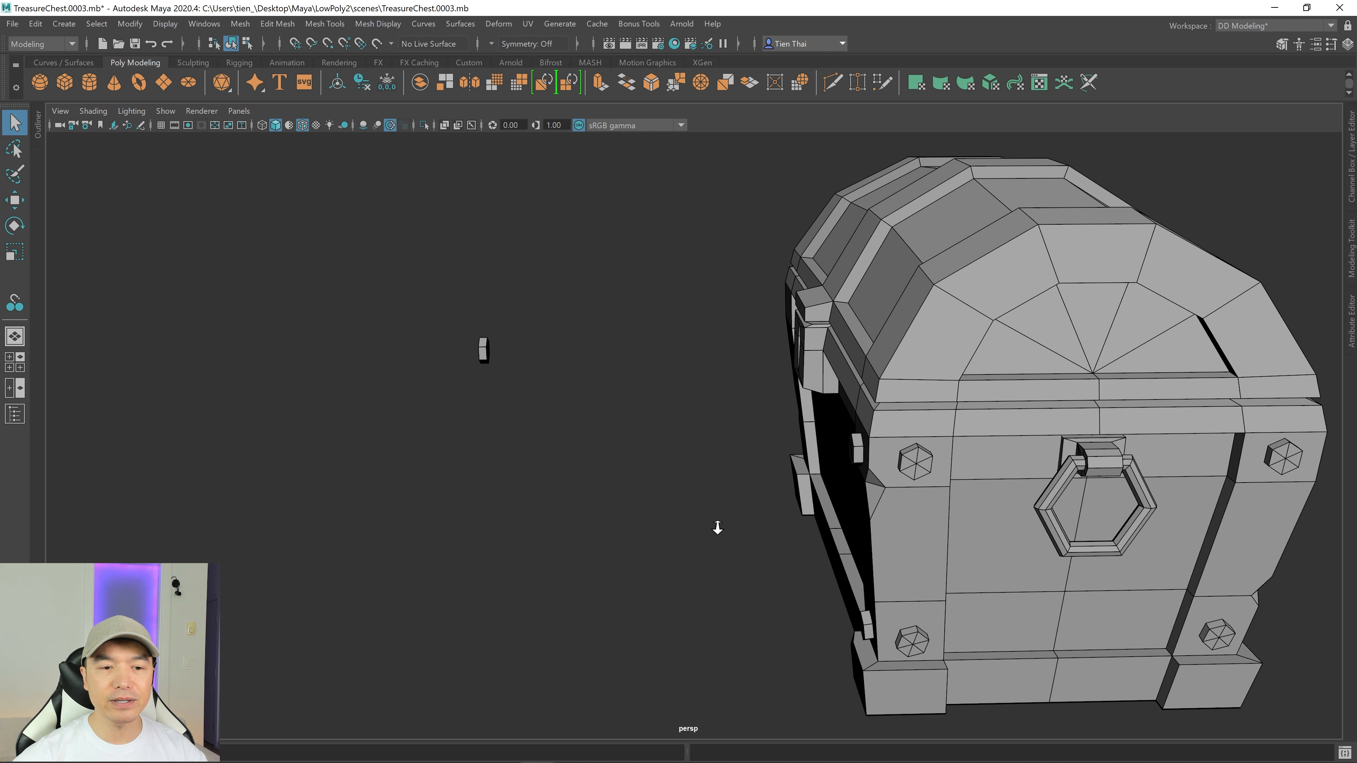
{"action": "mouse_move", "coordinate": [719, 531]}
{"action": "left_mouse_down", "text": "alt"}
{"action": "mouse_move", "coordinate": [738, 529]}
{"action": "mouse_move", "coordinate": [696, 521]}
{"action": "left_mouse_up", "text": "alt"}
{"action": "right_click_drag", "start_coordinate": [500, 367], "coordinate": [545, 316]}
{"action": "left_click", "coordinate": [504, 407]}
{"action": "left_click_drag", "start_coordinate": [535, 374], "coordinate": [635, 382], "text": "alt"}
{"action": "scroll", "coordinate": [587, 396], "scroll_direction": "up", "scroll_amount": 5}
{"action": "right_click_drag", "start_coordinate": [586, 395], "coordinate": [586, 452]}
{"action": "mouse_move", "coordinate": [425, 438]}
{"action": "left_mouse_down"}
{"action": "mouse_move", "coordinate": [416, 463]}
{"action": "mouse_move", "coordinate": [431, 451]}
{"action": "left_mouse_up"}
{"action": "scroll", "coordinate": [787, 460], "scroll_direction": "down", "scroll_amount": 5}
Step: Inspect the edited cylinder and the chest's rivets in wireframe, restore shaded display, and toggle the component selection mode
{"action": "left_click_drag", "start_coordinate": [786, 460], "coordinate": [713, 469], "text": "alt"}
{"action": "mouse_move", "coordinate": [999, 477]}
{"action": "left_mouse_down", "text": "alt"}
{"action": "mouse_move", "coordinate": [839, 386]}
{"action": "mouse_move", "coordinate": [878, 426]}
{"action": "mouse_move", "coordinate": [902, 424]}
{"action": "mouse_move", "coordinate": [888, 433]}
{"action": "mouse_move", "coordinate": [924, 434]}
{"action": "mouse_move", "coordinate": [805, 433]}
{"action": "mouse_move", "coordinate": [805, 416]}
{"action": "mouse_move", "coordinate": [834, 415]}
{"action": "mouse_move", "coordinate": [812, 383]}
{"action": "left_mouse_up", "text": "alt"}
{"action": "key", "text": "4"}
{"action": "key", "text": "5"}
{"action": "key", "text": "F8"}
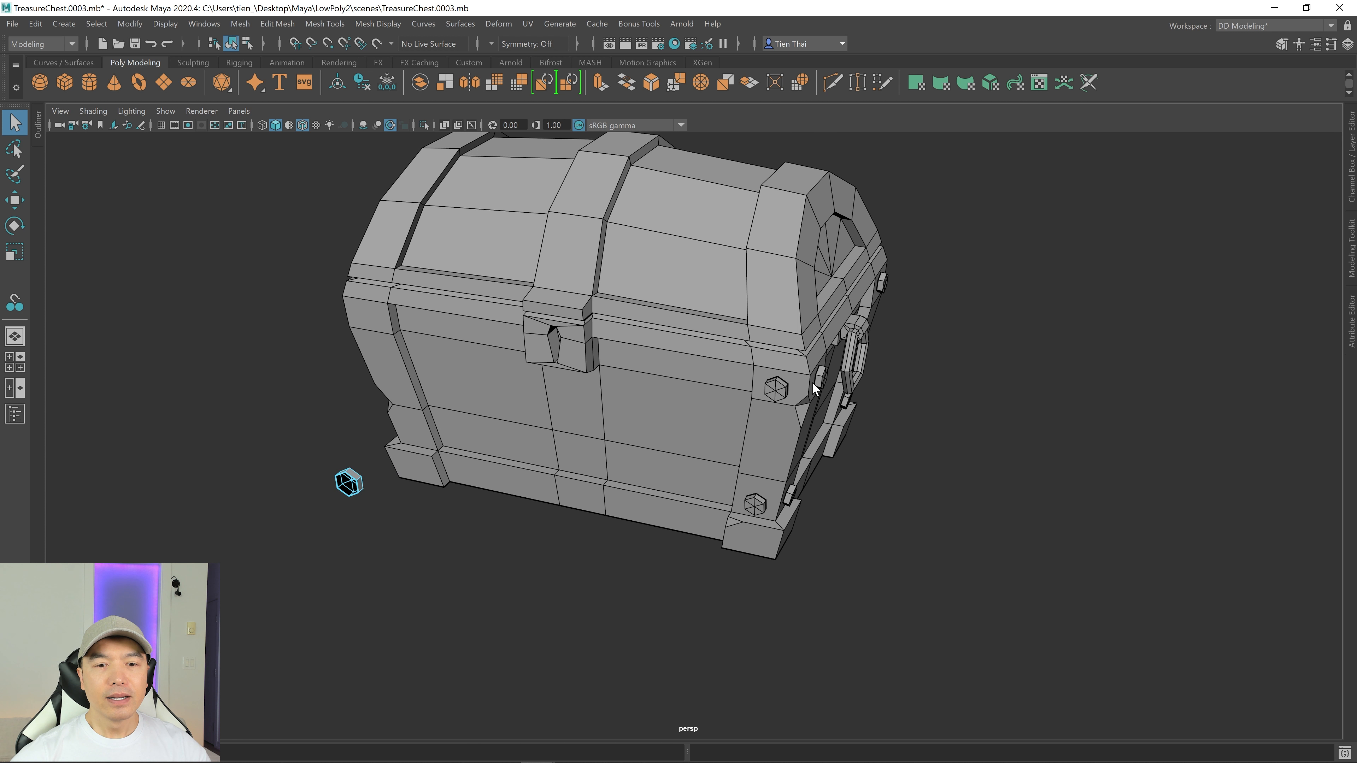
Step: Select all the cylinder rivets, pCylinder2 through pCylinder10, and convert the instances to objects
{"action": "scroll", "coordinate": [813, 381], "scroll_direction": "up", "scroll_amount": 3}
{"action": "left_click_drag", "start_coordinate": [803, 374], "coordinate": [747, 409], "text": "alt"}
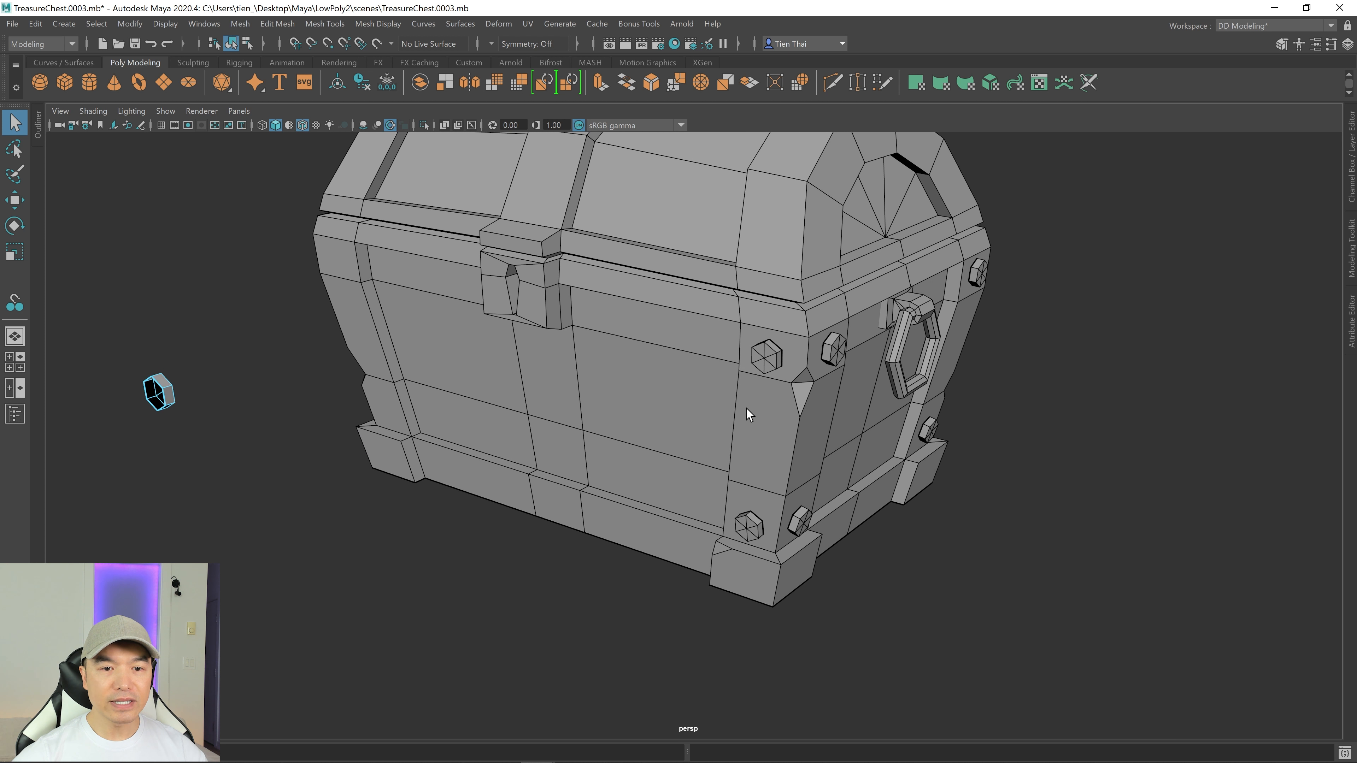
{"action": "left_click_drag", "start_coordinate": [767, 289], "coordinate": [779, 322], "text": "alt"}
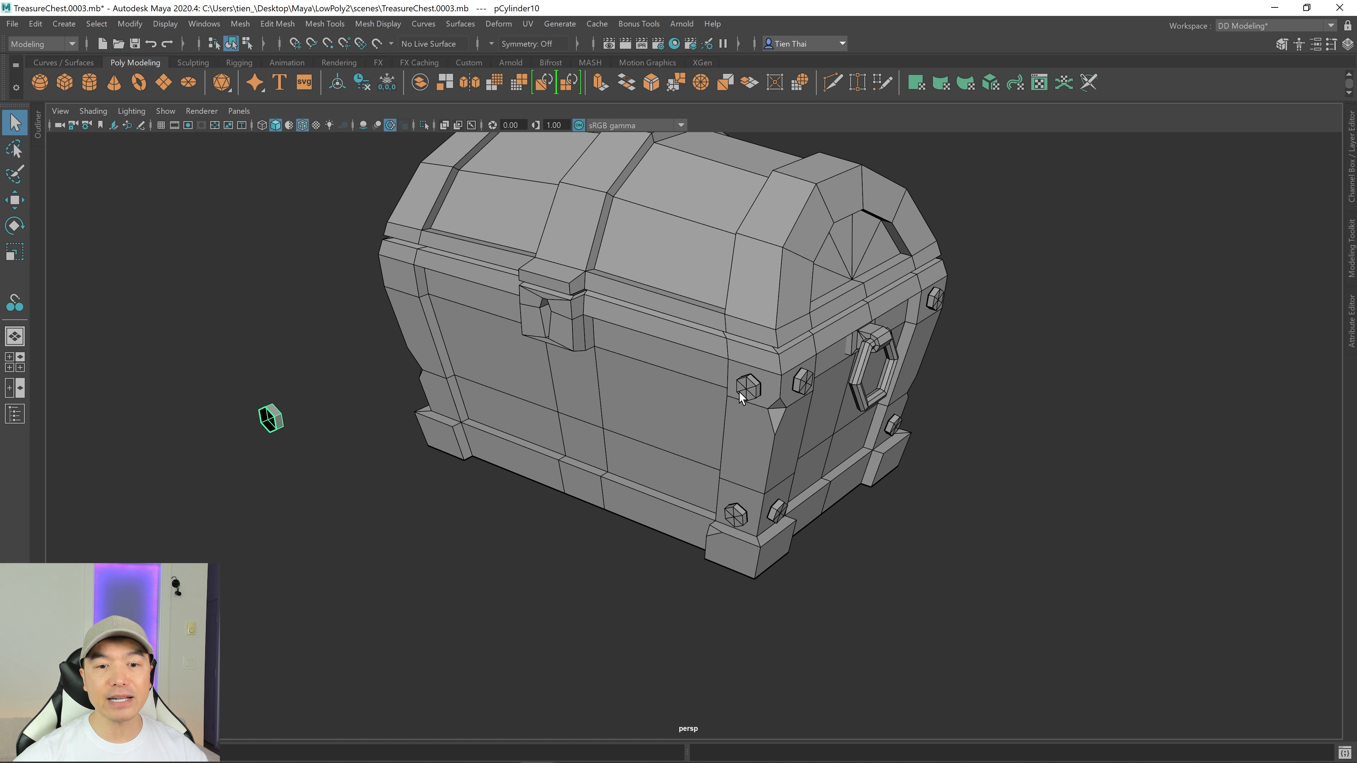
{"action": "left_click", "coordinate": [40, 121]}
{"action": "left_click", "coordinate": [99, 243]}
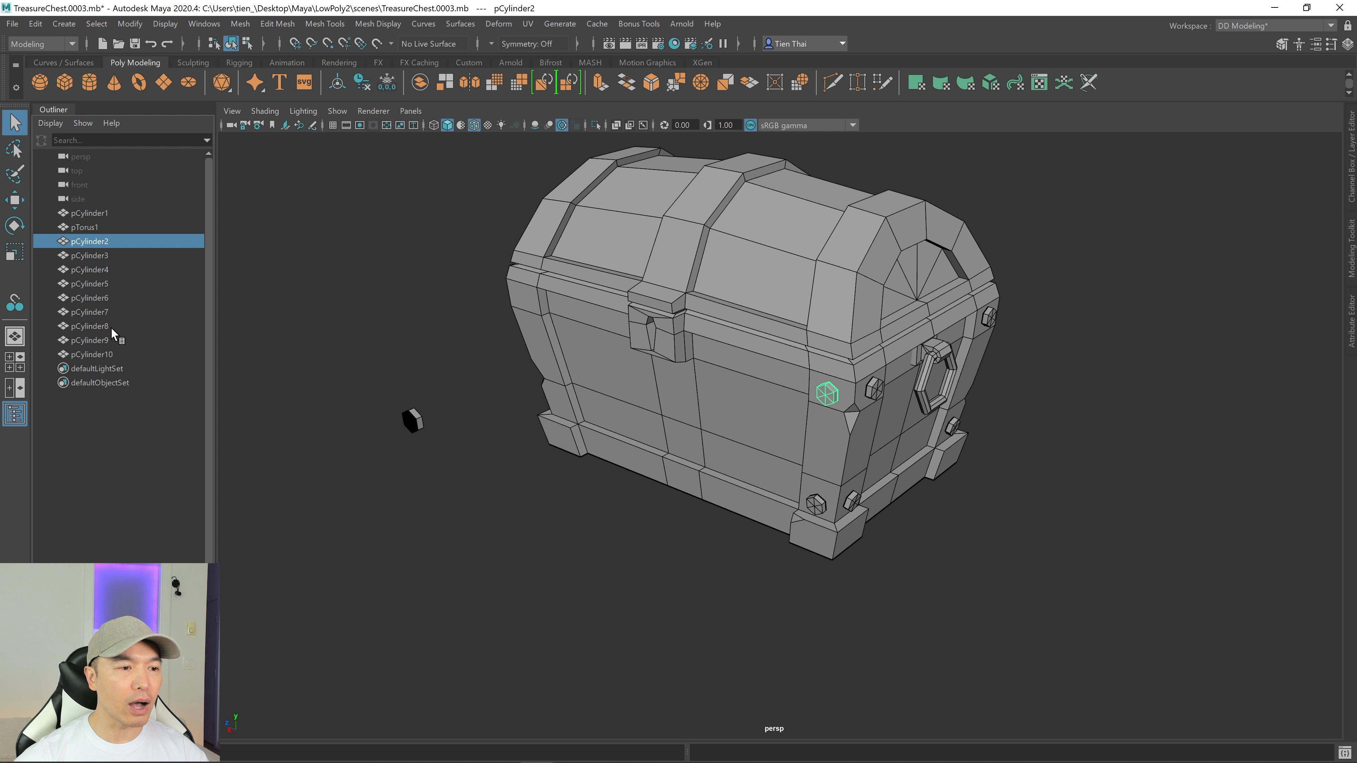
{"action": "left_click", "coordinate": [99, 356], "text": "shift"}
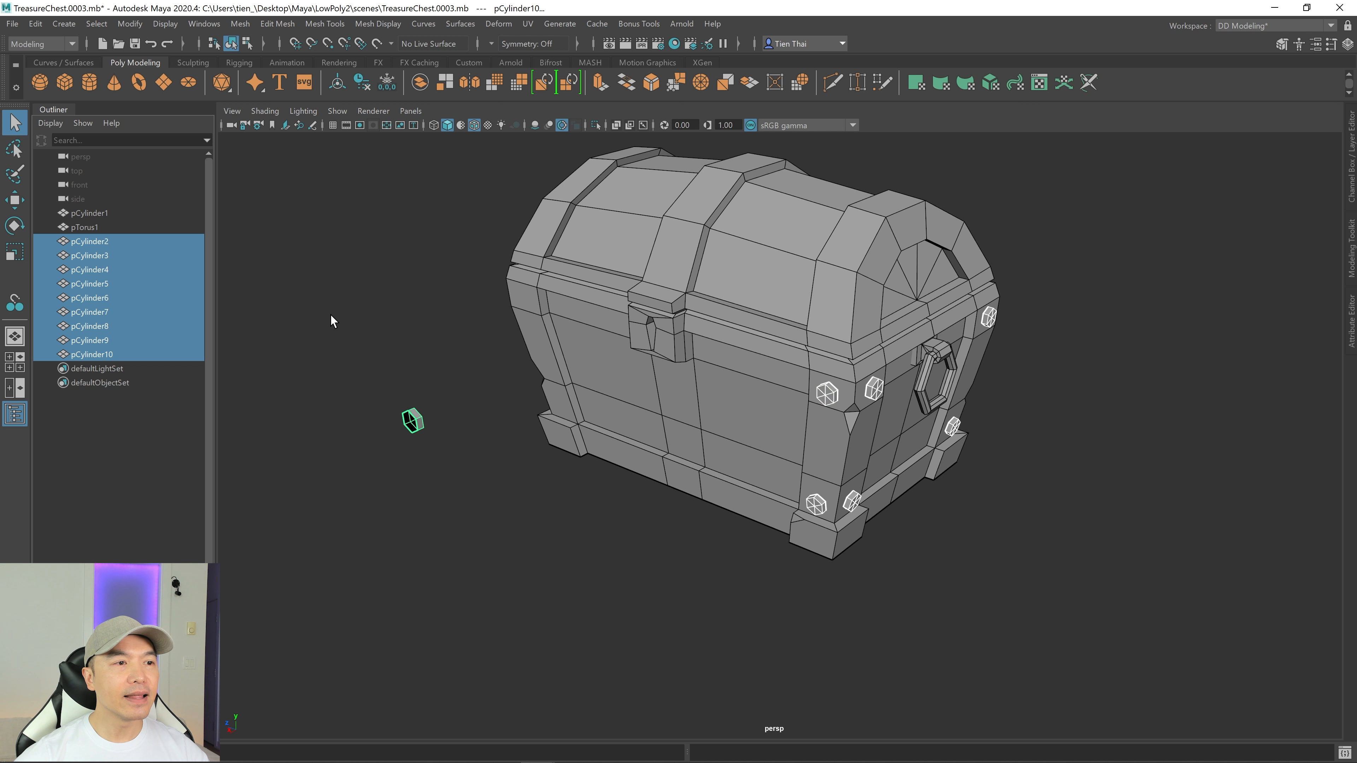
{"action": "left_click", "coordinate": [129, 24]}
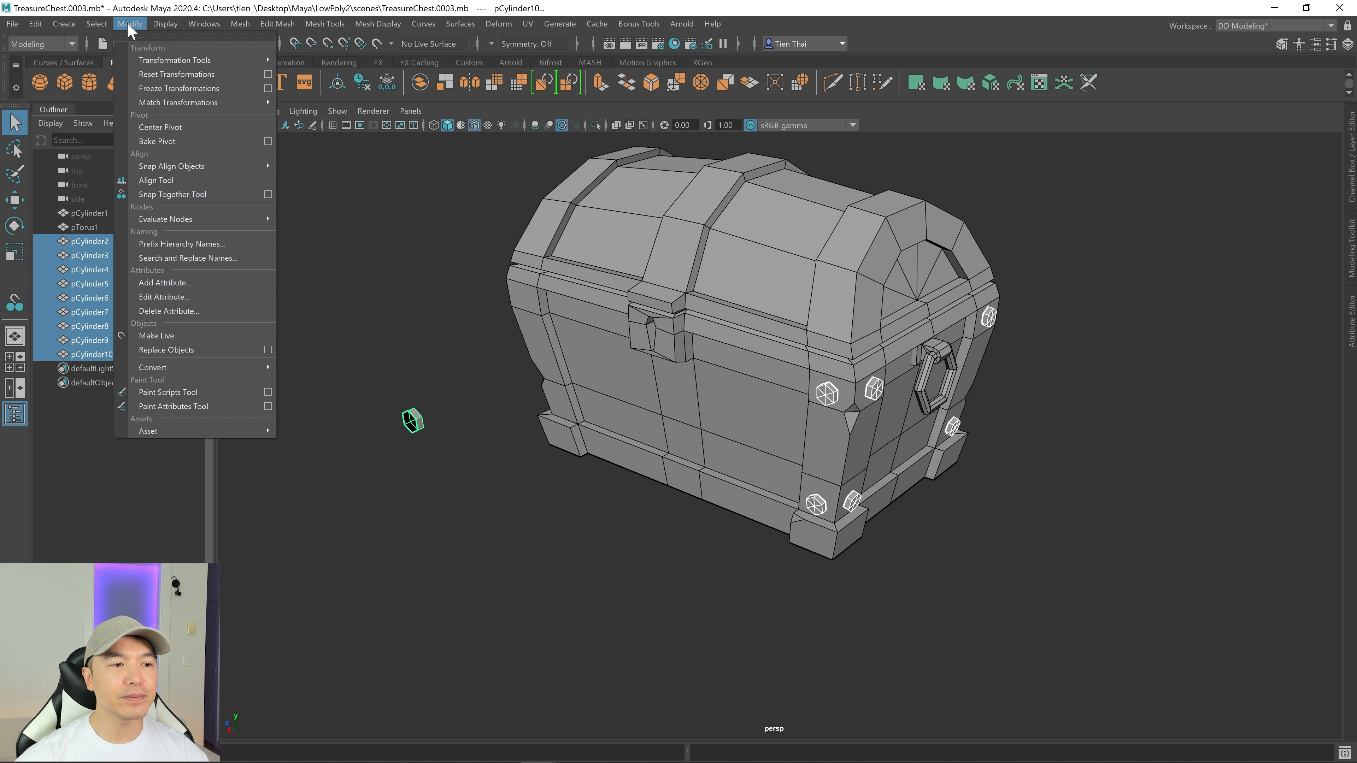
{"action": "mouse_move", "coordinate": [199, 368]}
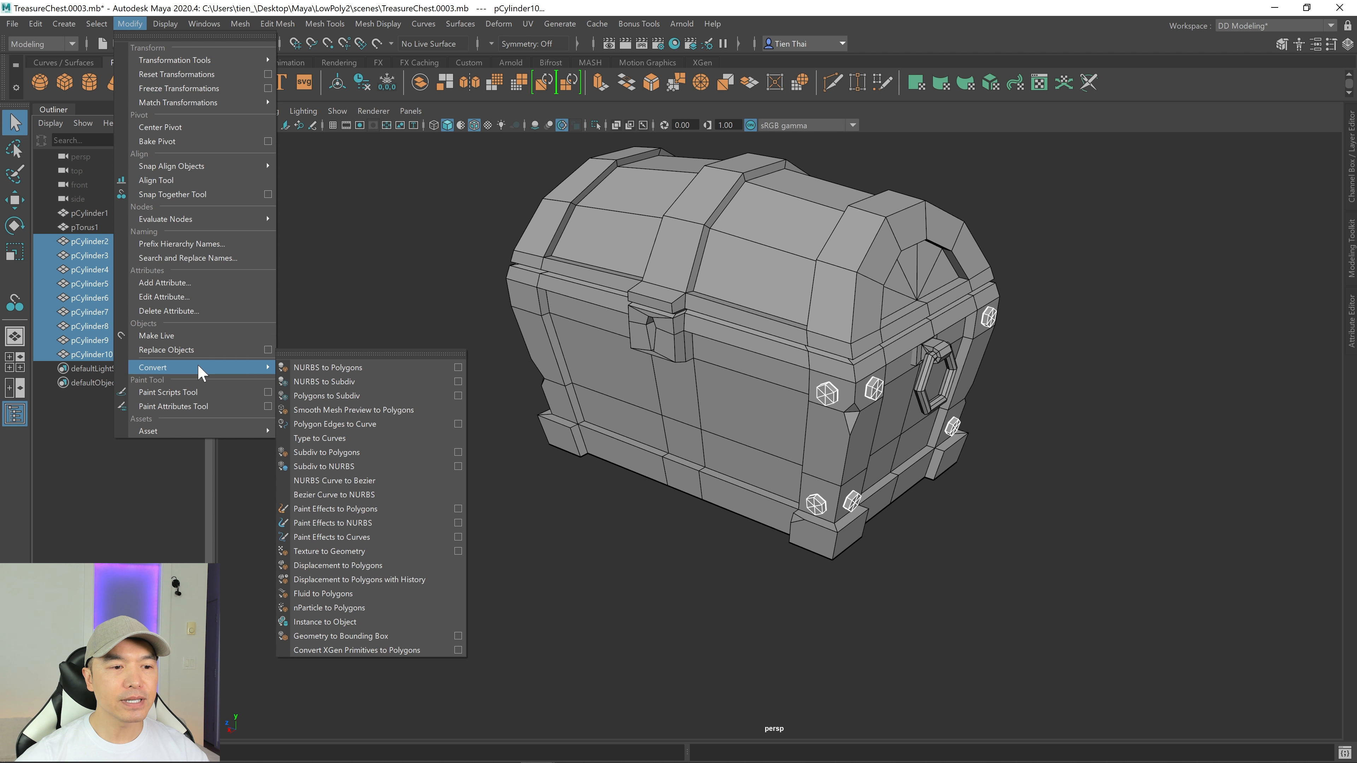
{"action": "left_click", "coordinate": [353, 622]}
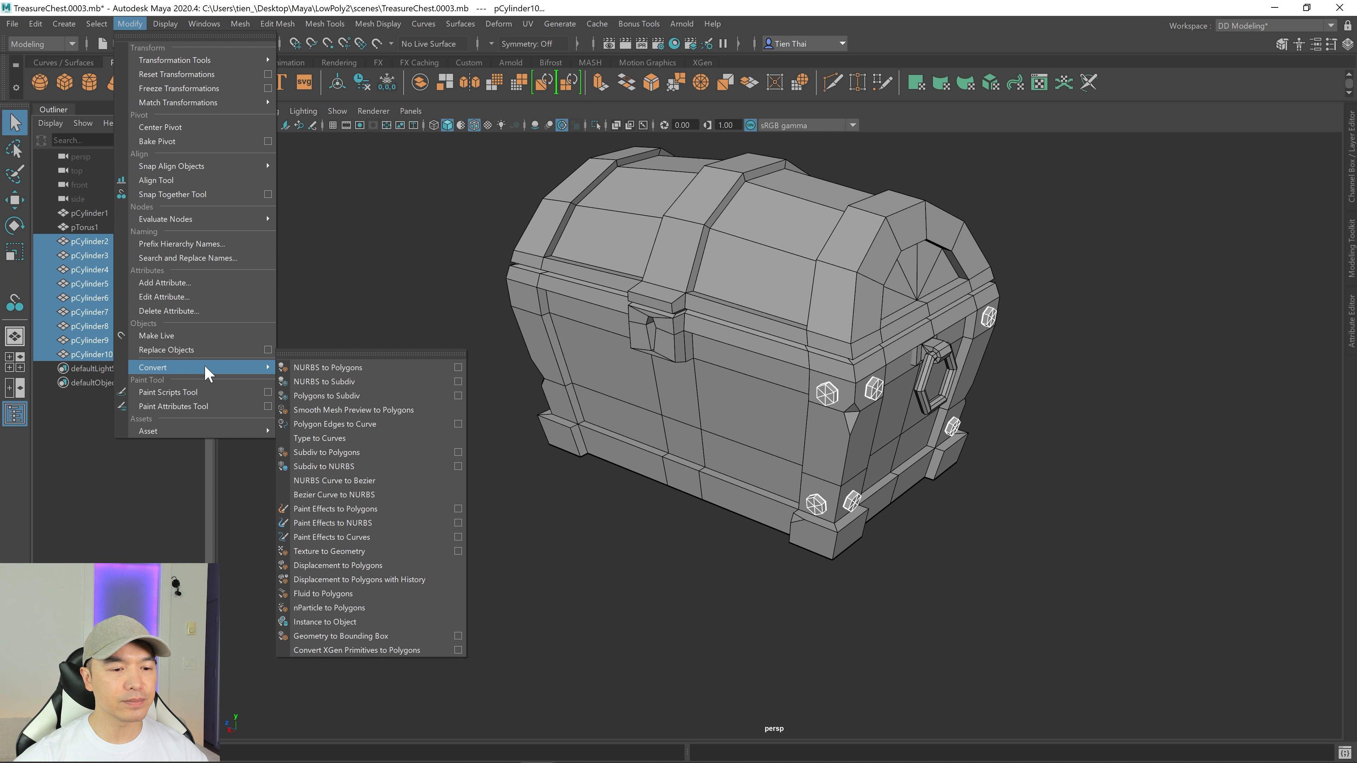
{"action": "left_click", "coordinate": [336, 622]}
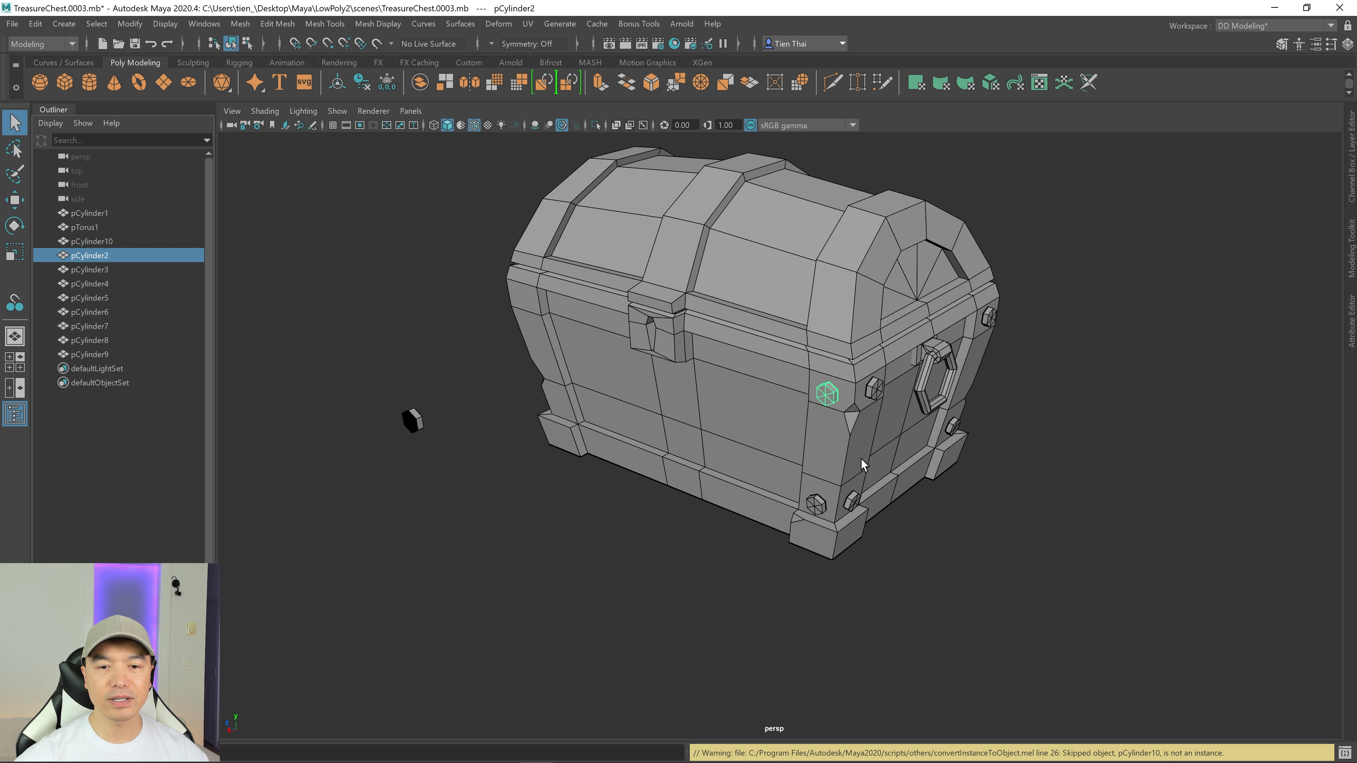
Step: Select and delete the leftover unplaced cylinder beside the chest
{"action": "left_click_drag", "start_coordinate": [861, 465], "coordinate": [778, 427], "text": "alt"}
{"action": "scroll", "coordinate": [890, 451], "scroll_direction": "down", "scroll_amount": 3}
{"action": "right_click", "coordinate": [808, 392]}
{"action": "left_click", "coordinate": [921, 342]}
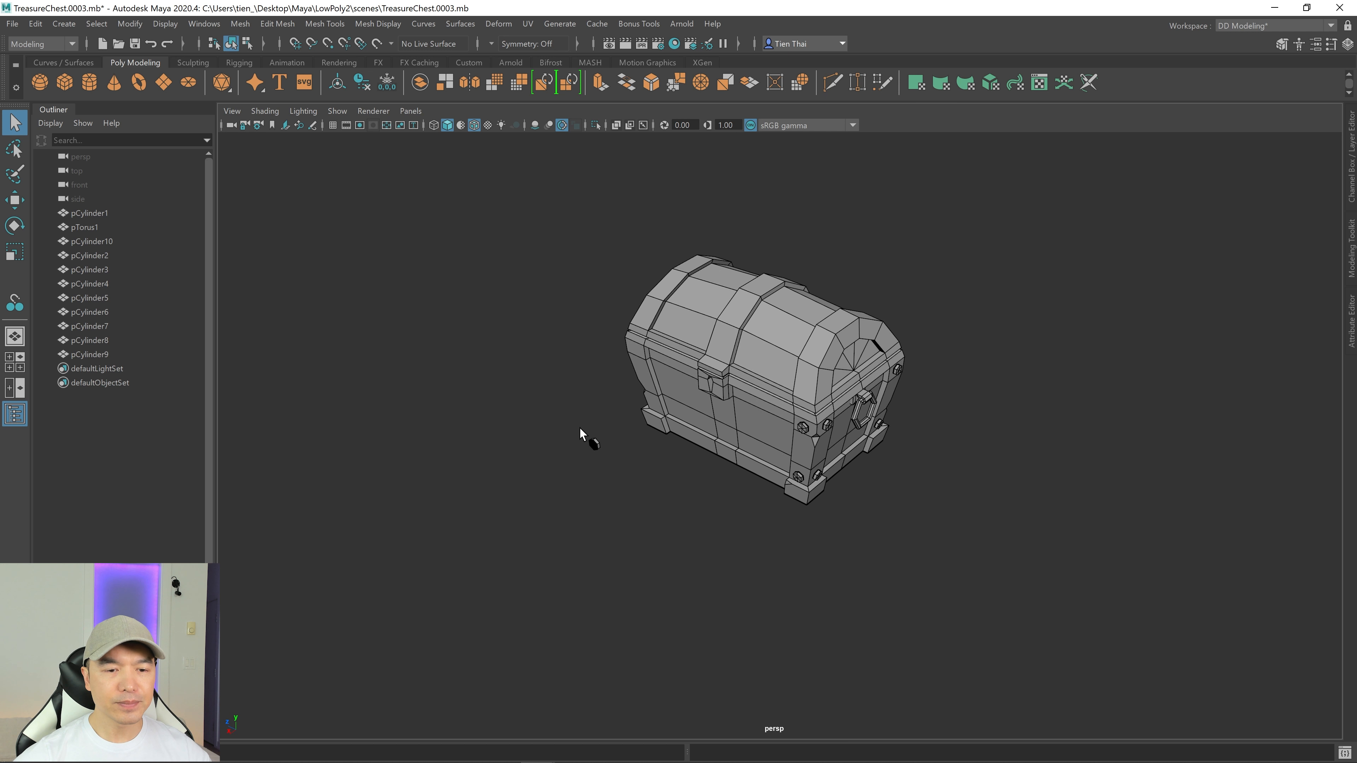
{"action": "left_click_drag", "start_coordinate": [574, 428], "coordinate": [628, 466]}
{"action": "key", "text": "Delete"}
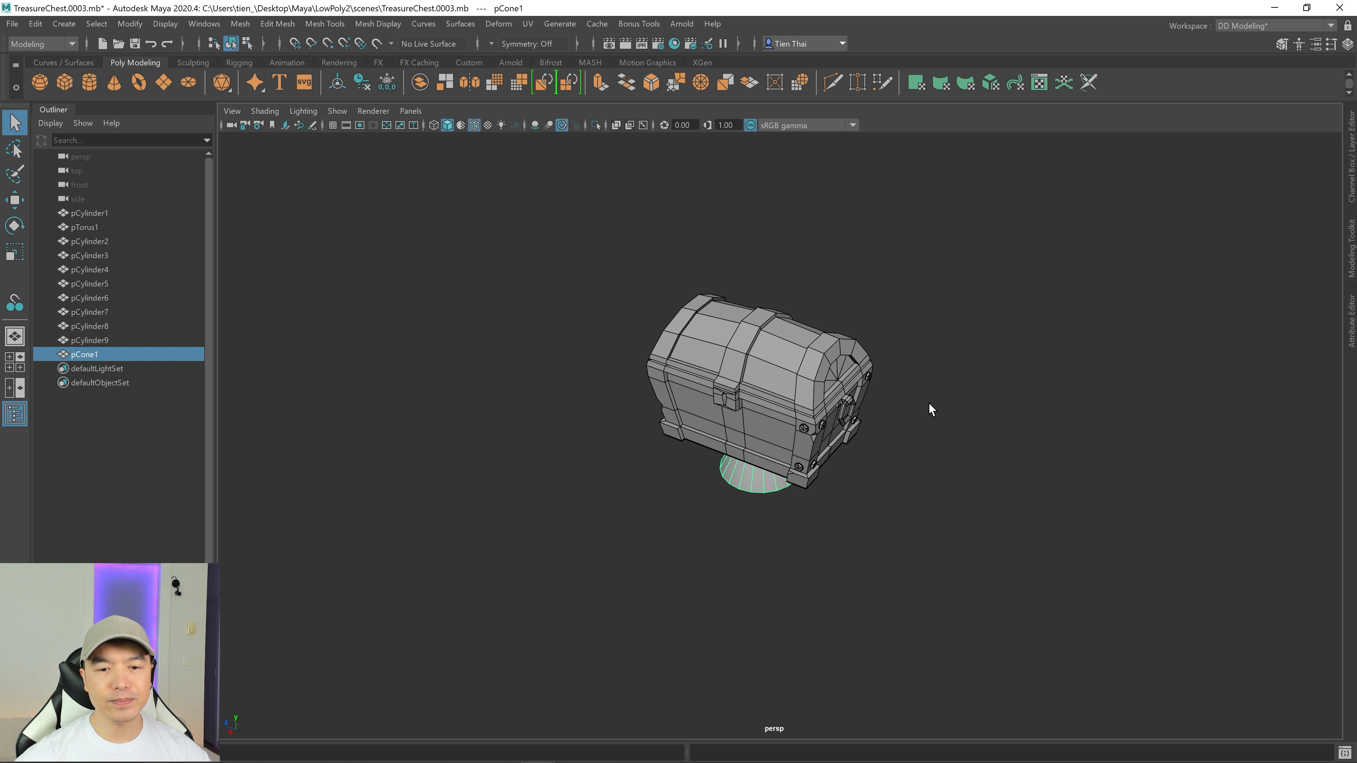
Step: Create a polygon cone, raise it above the middle of the chest lid and scale it down
{"action": "key", "text": "w"}
{"action": "left_click_drag", "start_coordinate": [763, 381], "coordinate": [760, 260]}
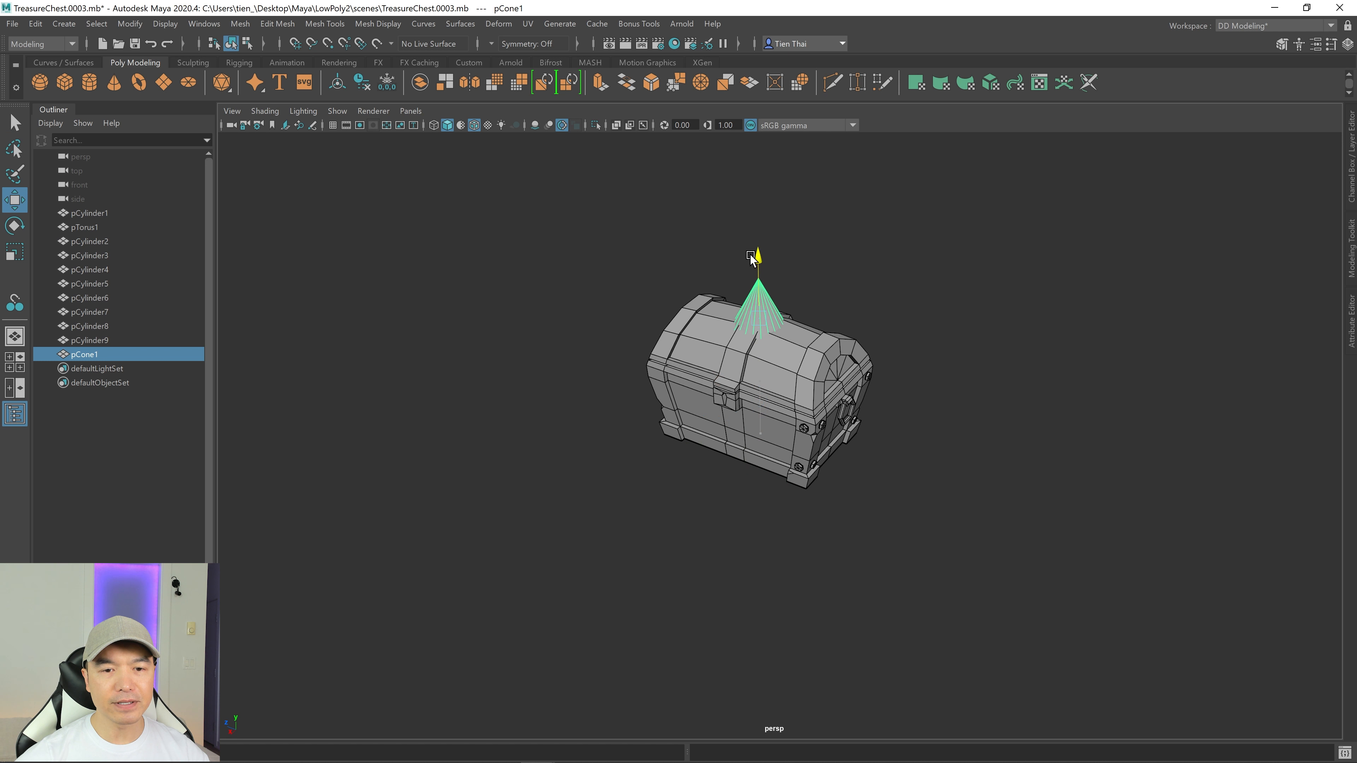
{"action": "left_click_drag", "start_coordinate": [769, 340], "coordinate": [819, 446], "text": "alt"}
{"action": "key", "text": "r"}
{"action": "left_click_drag", "start_coordinate": [714, 393], "coordinate": [599, 406]}
{"action": "key", "text": "w"}
{"action": "left_click_drag", "start_coordinate": [732, 376], "coordinate": [773, 301], "text": "alt"}
{"action": "right_click_drag", "start_coordinate": [773, 300], "coordinate": [920, 403], "text": "alt"}
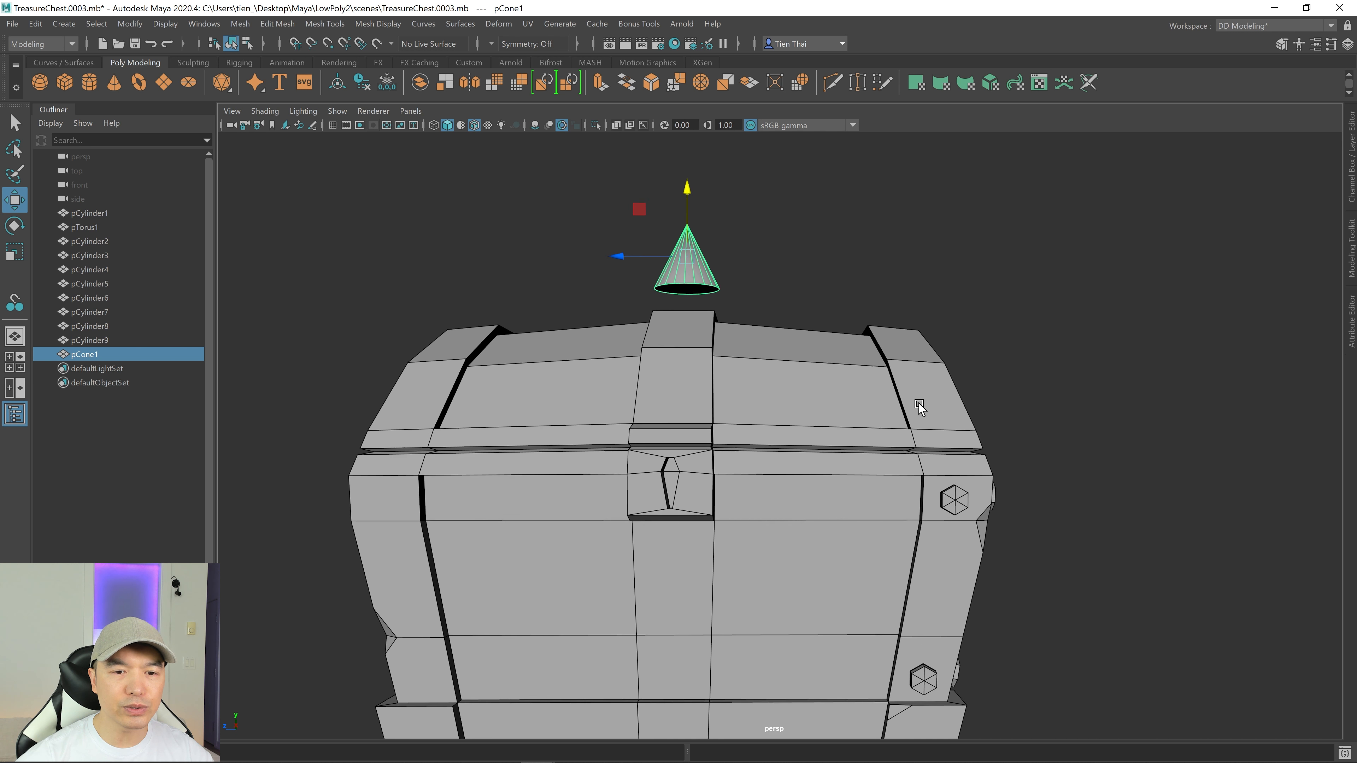
Step: Set the cone's Subdivisions Axis to 4
{"action": "left_click_drag", "start_coordinate": [920, 403], "coordinate": [828, 458], "text": "alt"}
{"action": "key", "text": "t"}
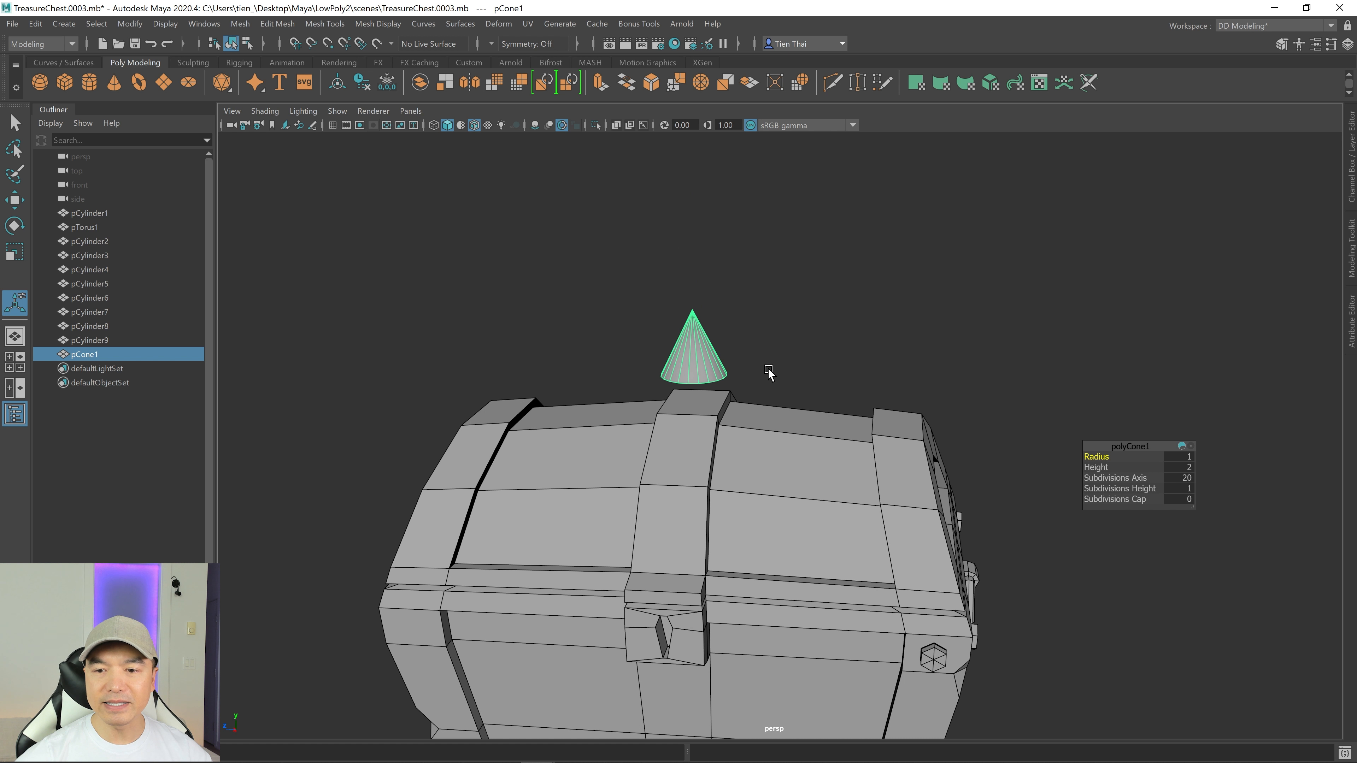
{"action": "left_click", "coordinate": [1182, 479]}
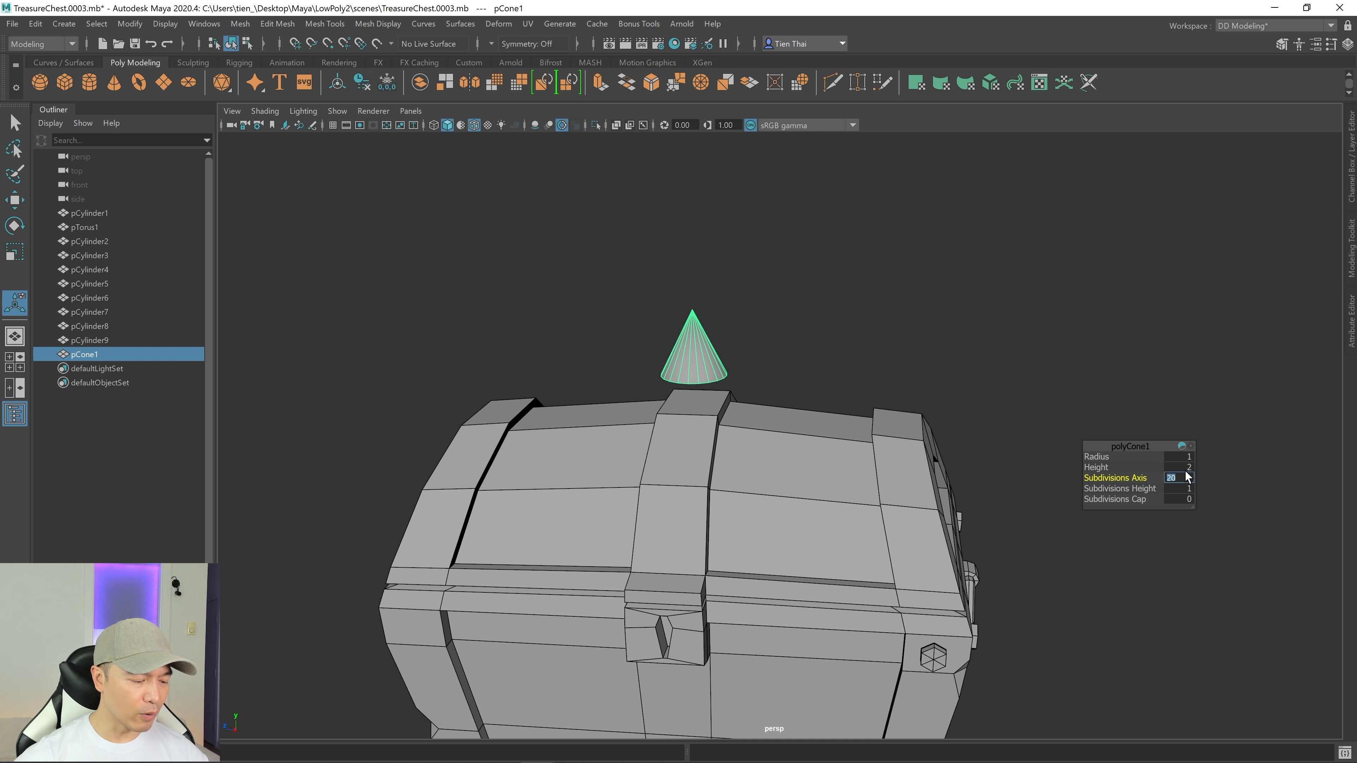
{"action": "type", "text": "4"}
{"action": "key", "text": "Return"}
Step: Rotate the four-sided cone -45 degrees about Y, scale it down and lower it onto the lid's centre strap
{"action": "left_click_drag", "start_coordinate": [863, 412], "coordinate": [775, 396], "text": "alt"}
{"action": "key", "text": "e"}
{"action": "key", "text": "r"}
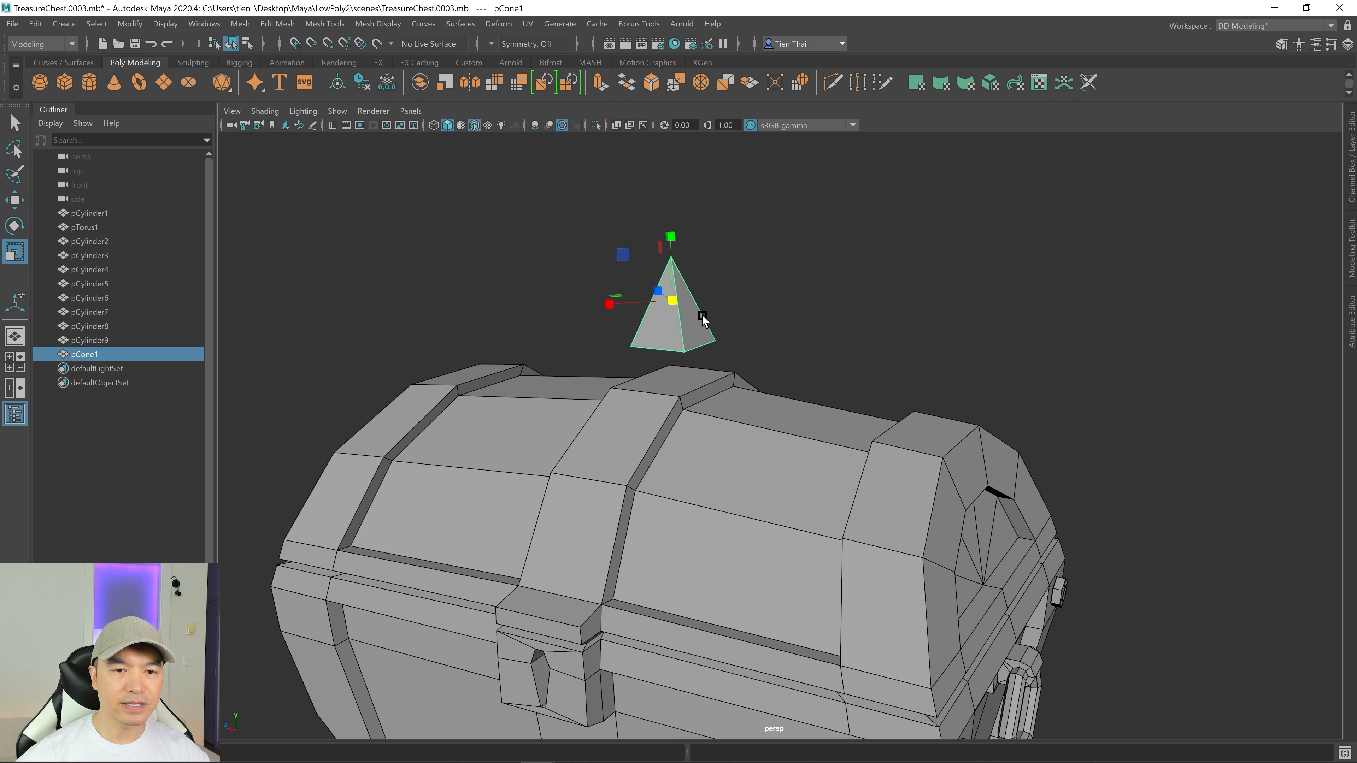
{"action": "left_click_drag", "start_coordinate": [672, 301], "coordinate": [624, 322]}
{"action": "key", "text": "w"}
{"action": "left_click_drag", "start_coordinate": [654, 243], "coordinate": [652, 301]}
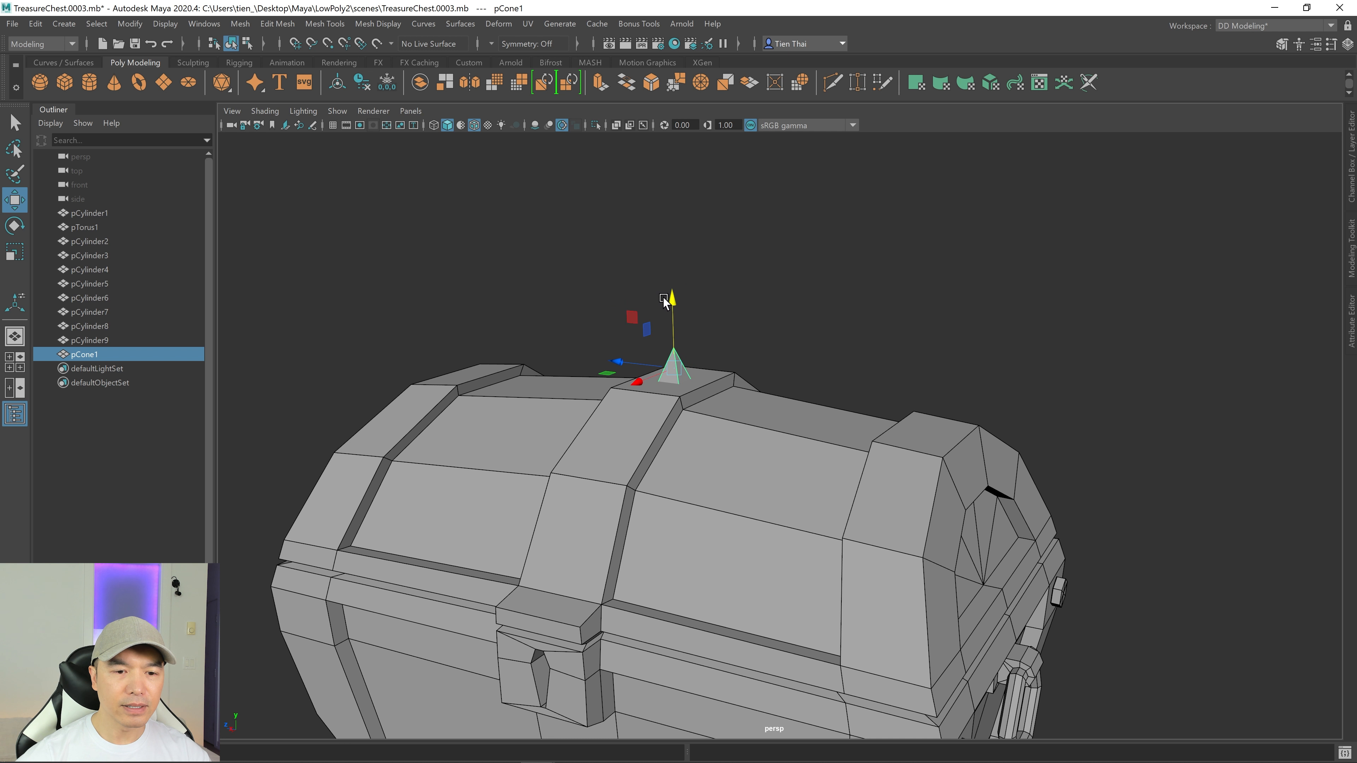
Step: Fine-tune the four-sided cone on the centre strap to a uniform scale of about 0.174 and a Y position of about 3.361
{"action": "left_click_drag", "start_coordinate": [783, 360], "coordinate": [823, 368], "text": "alt"}
{"action": "left_click_drag", "start_coordinate": [860, 485], "coordinate": [754, 434], "text": "alt"}
{"action": "key", "text": "r"}
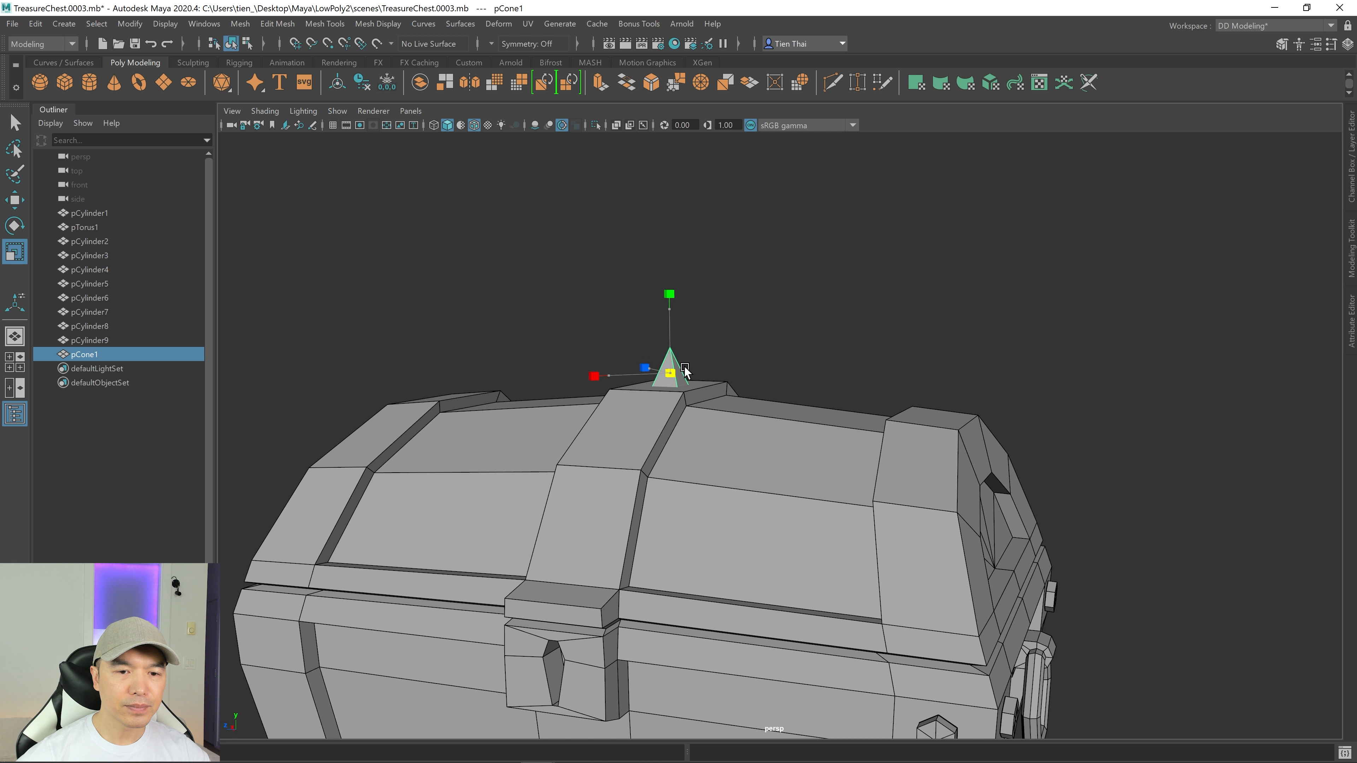
{"action": "key", "text": "w"}
{"action": "mouse_move", "coordinate": [671, 312]}
{"action": "left_mouse_down"}
{"action": "mouse_move", "coordinate": [669, 288]}
{"action": "mouse_move", "coordinate": [665, 304]}
{"action": "left_mouse_up"}
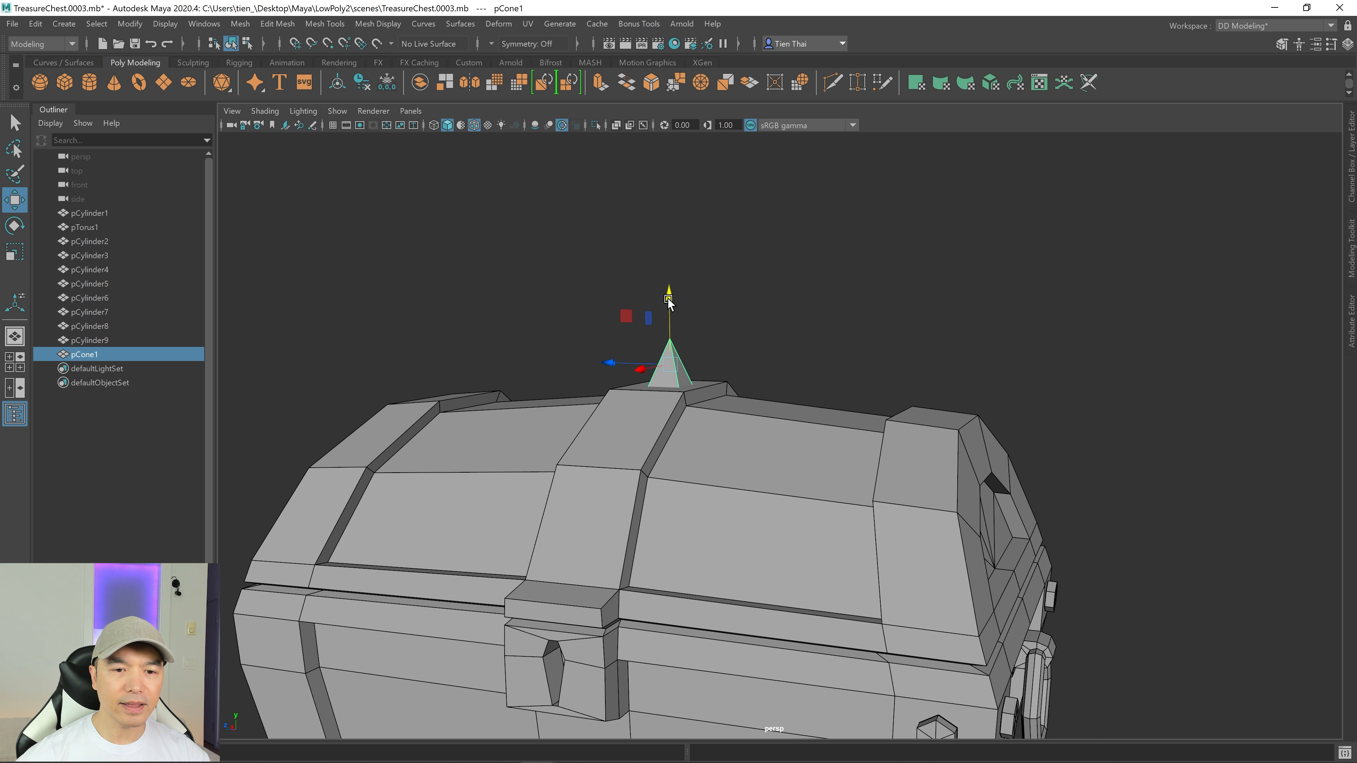
{"action": "scroll", "coordinate": [847, 460], "scroll_direction": "down", "scroll_amount": 4}
{"action": "left_click_drag", "start_coordinate": [848, 460], "coordinate": [806, 441], "text": "alt"}
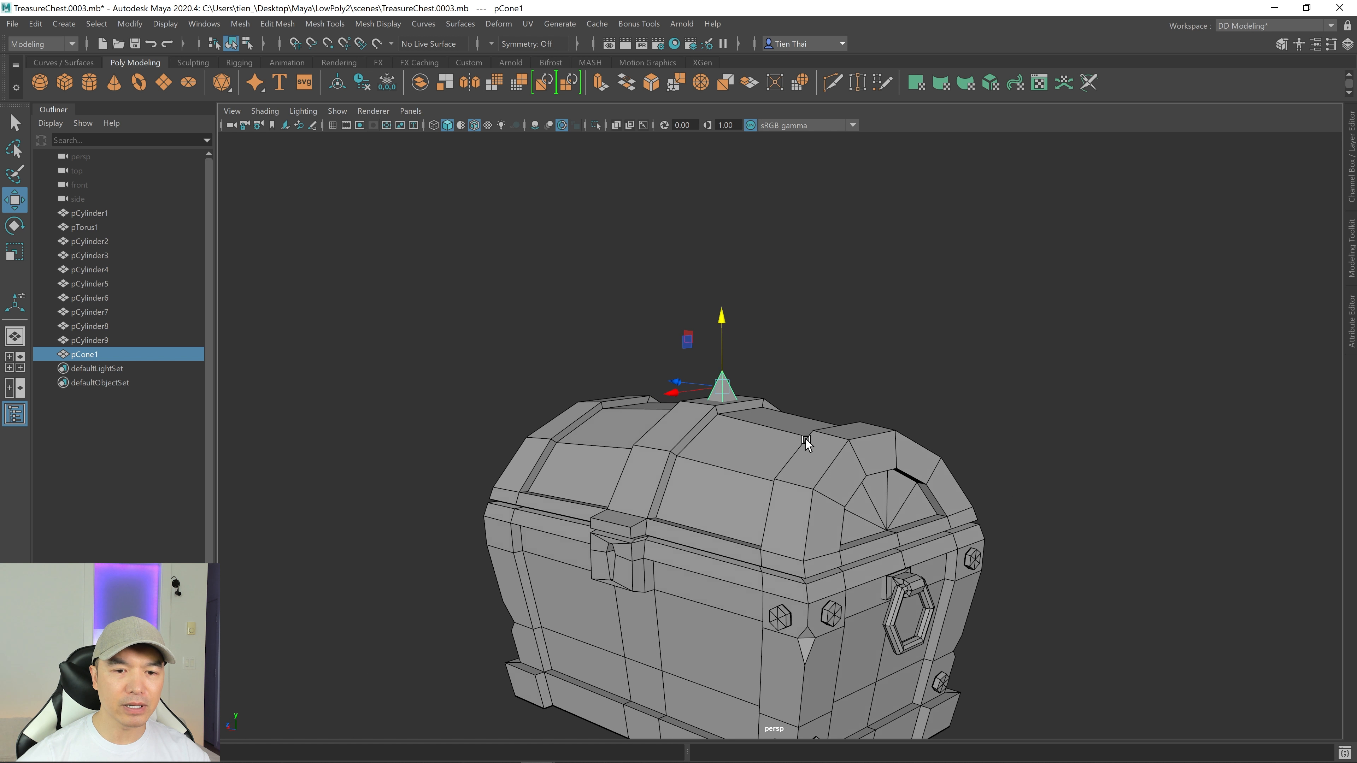
{"action": "key", "text": "r"}
{"action": "left_click_drag", "start_coordinate": [754, 404], "coordinate": [718, 388], "text": "alt"}
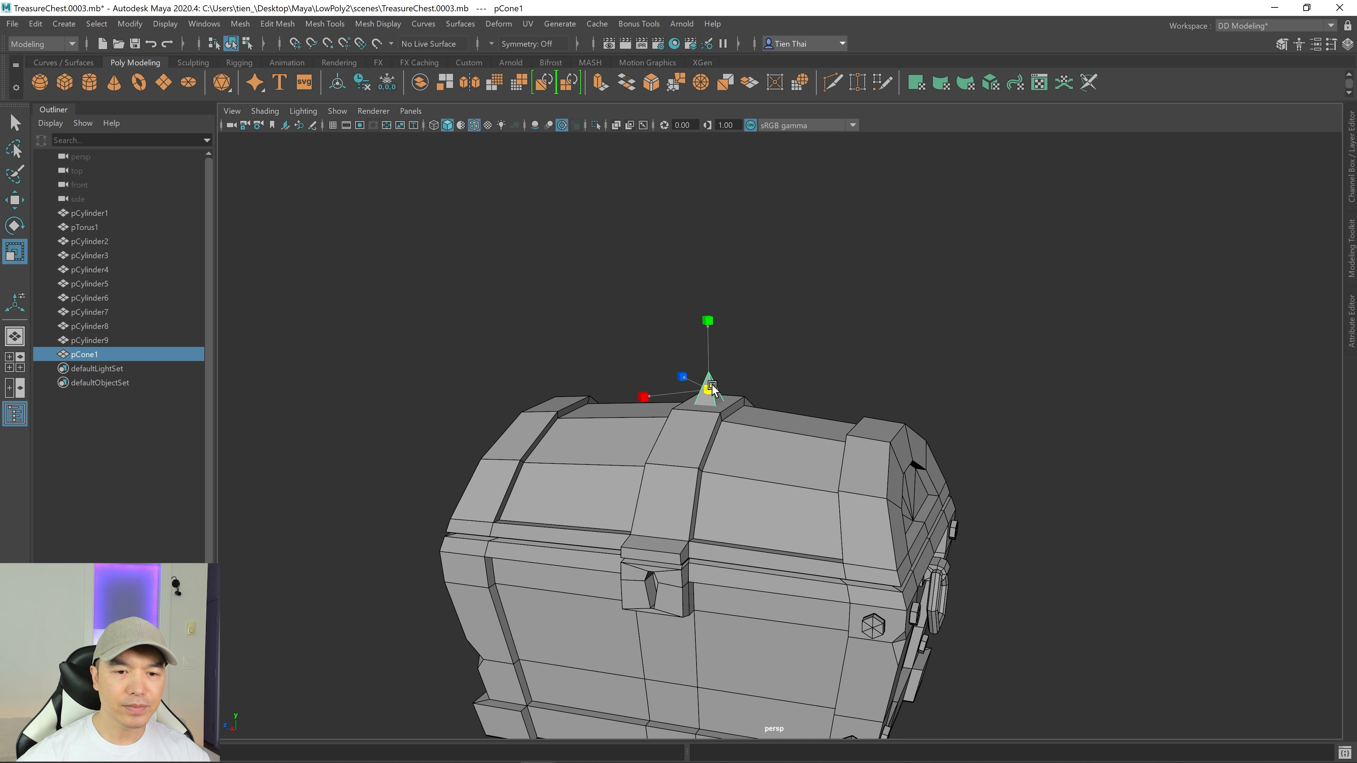
{"action": "key", "text": "w"}
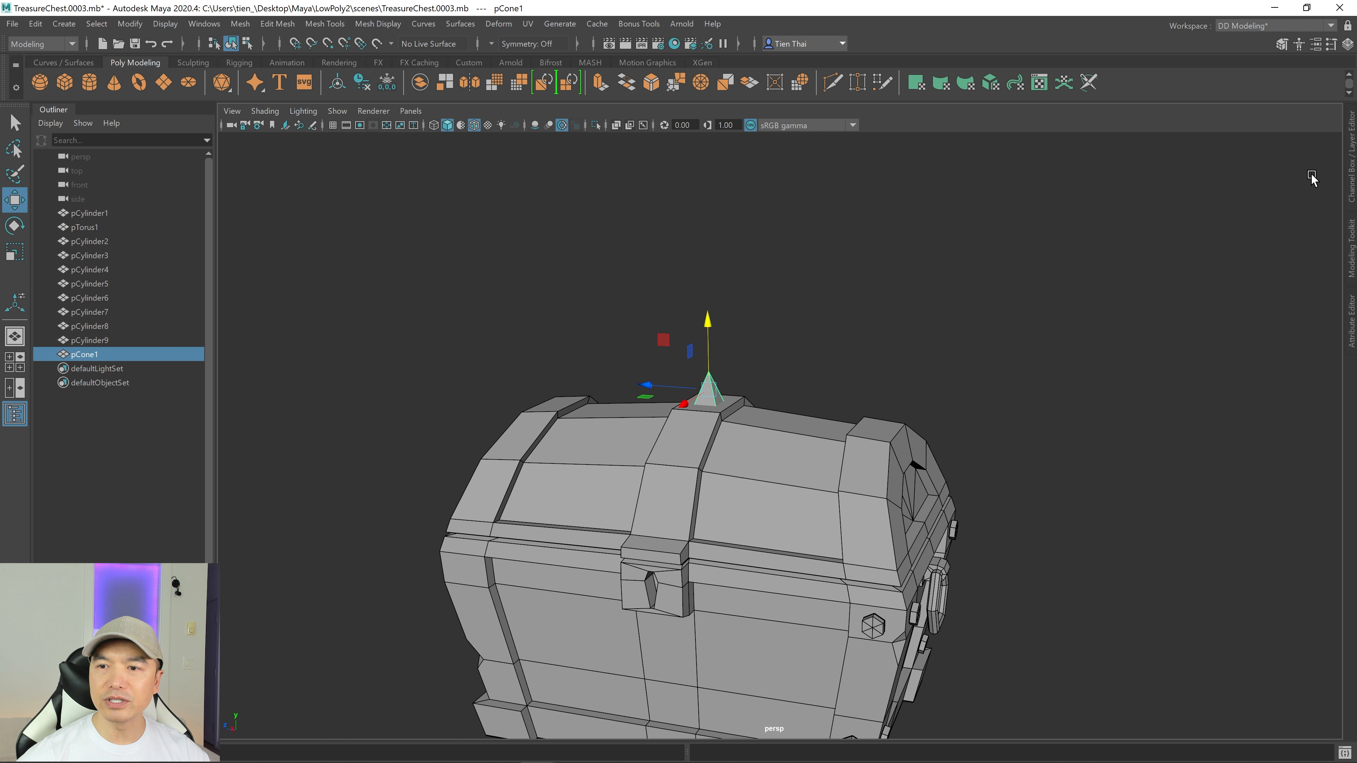
Step: Freeze the cone's transformations and move it out in front of the chest to about 3.764 in X
{"action": "left_click", "coordinate": [1351, 161]}
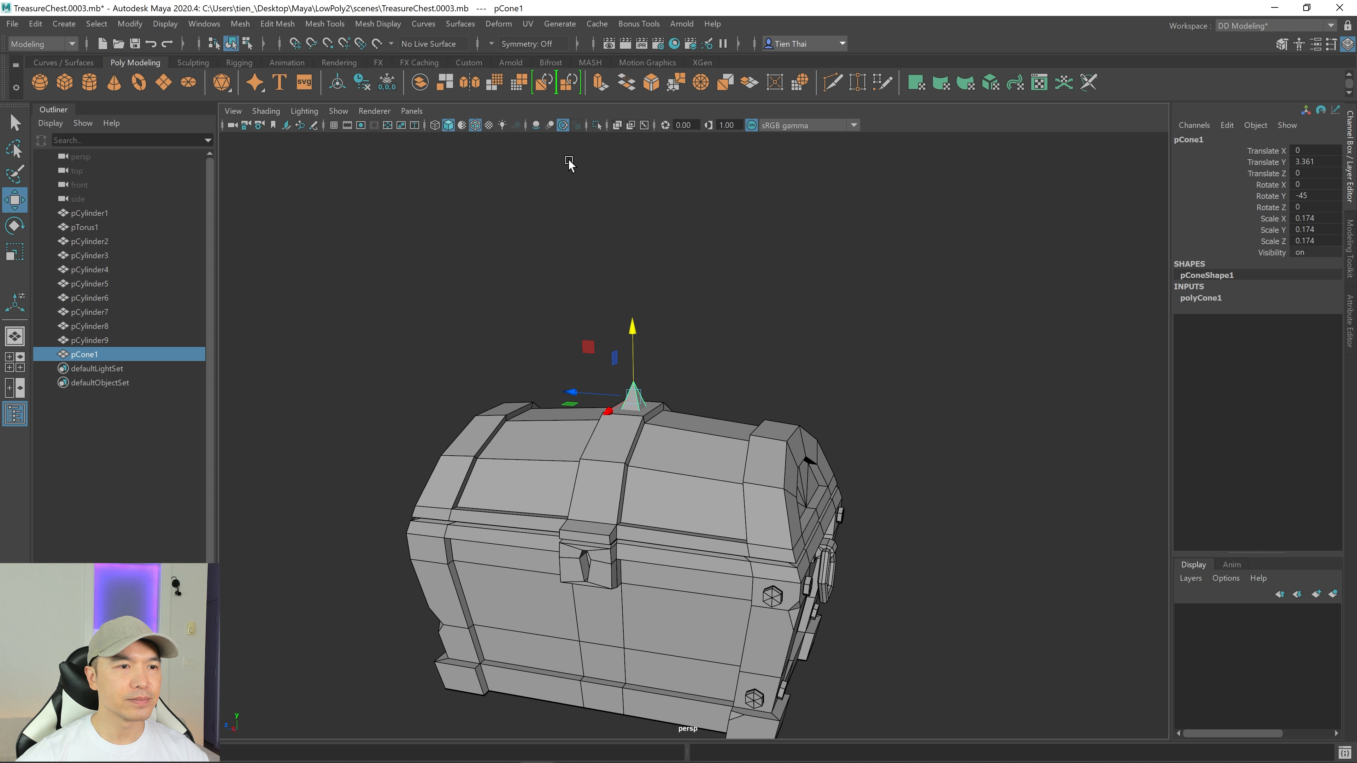
{"action": "left_click", "coordinate": [387, 83]}
{"action": "scroll", "coordinate": [979, 430], "scroll_direction": "down", "scroll_amount": 3}
{"action": "left_click_drag", "start_coordinate": [979, 431], "coordinate": [887, 497], "text": "alt"}
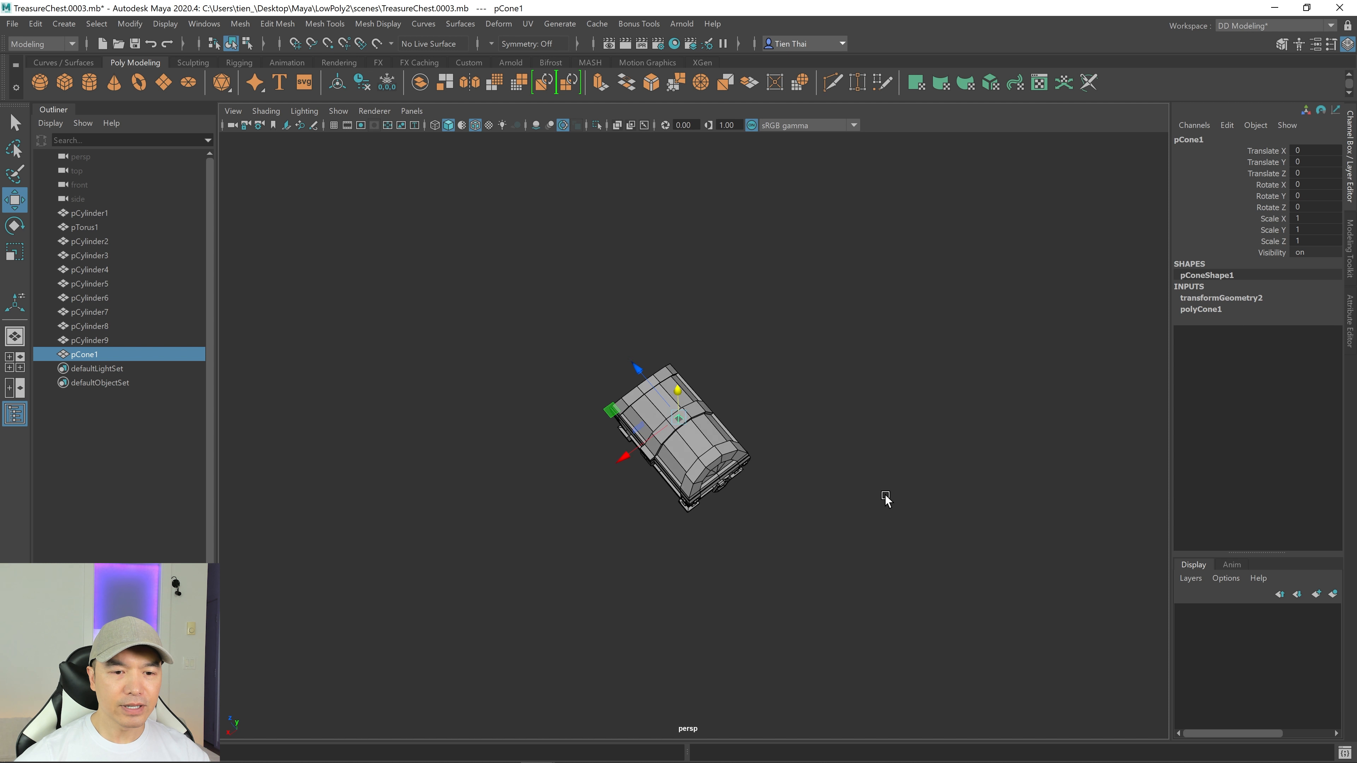
{"action": "left_click_drag", "start_coordinate": [623, 459], "coordinate": [520, 522]}
{"action": "left_click_drag", "start_coordinate": [520, 521], "coordinate": [628, 497], "text": "alt"}
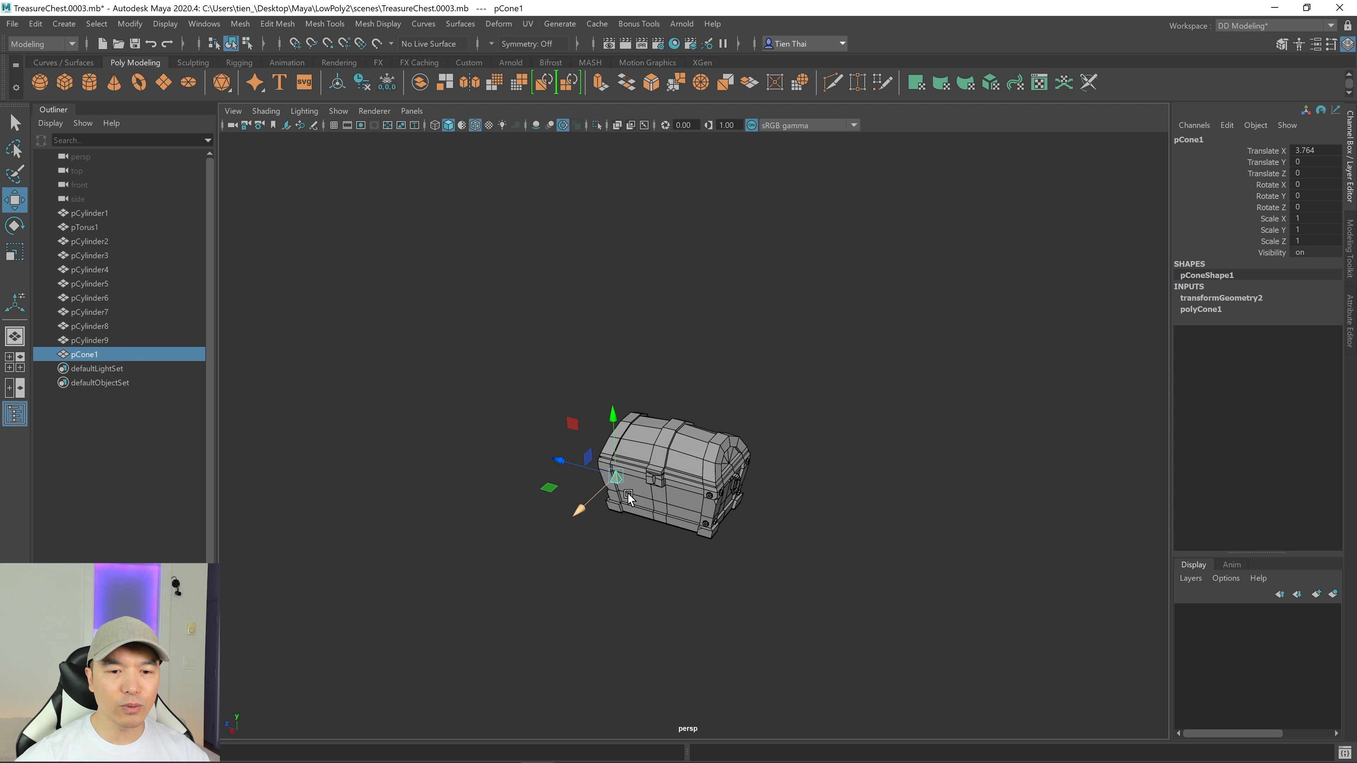
{"action": "right_click_drag", "start_coordinate": [628, 498], "coordinate": [1010, 514], "text": "alt"}
{"action": "left_click_drag", "start_coordinate": [754, 572], "coordinate": [835, 541], "text": "alt"}
{"action": "right_click_drag", "start_coordinate": [834, 541], "coordinate": [812, 556], "text": "alt"}
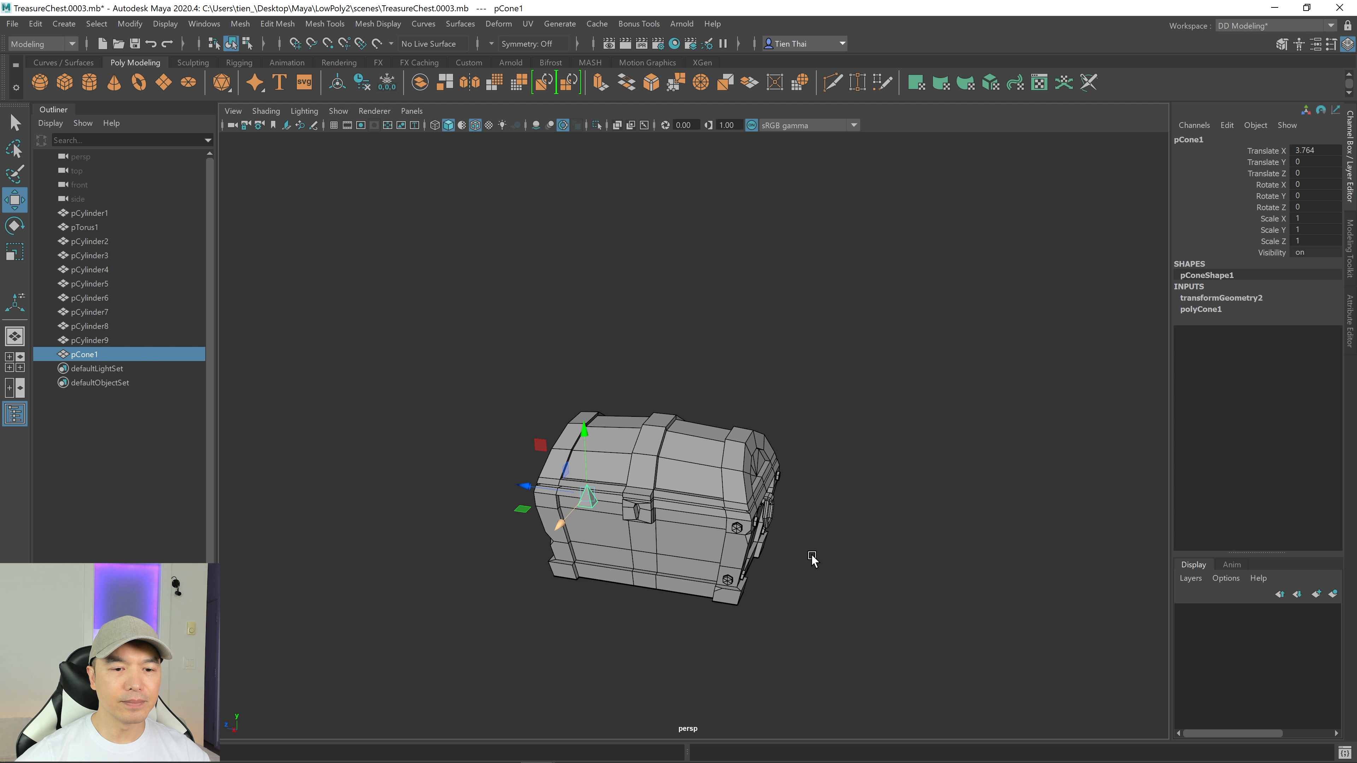
{"action": "left_click_drag", "start_coordinate": [811, 557], "coordinate": [824, 552], "text": "alt"}
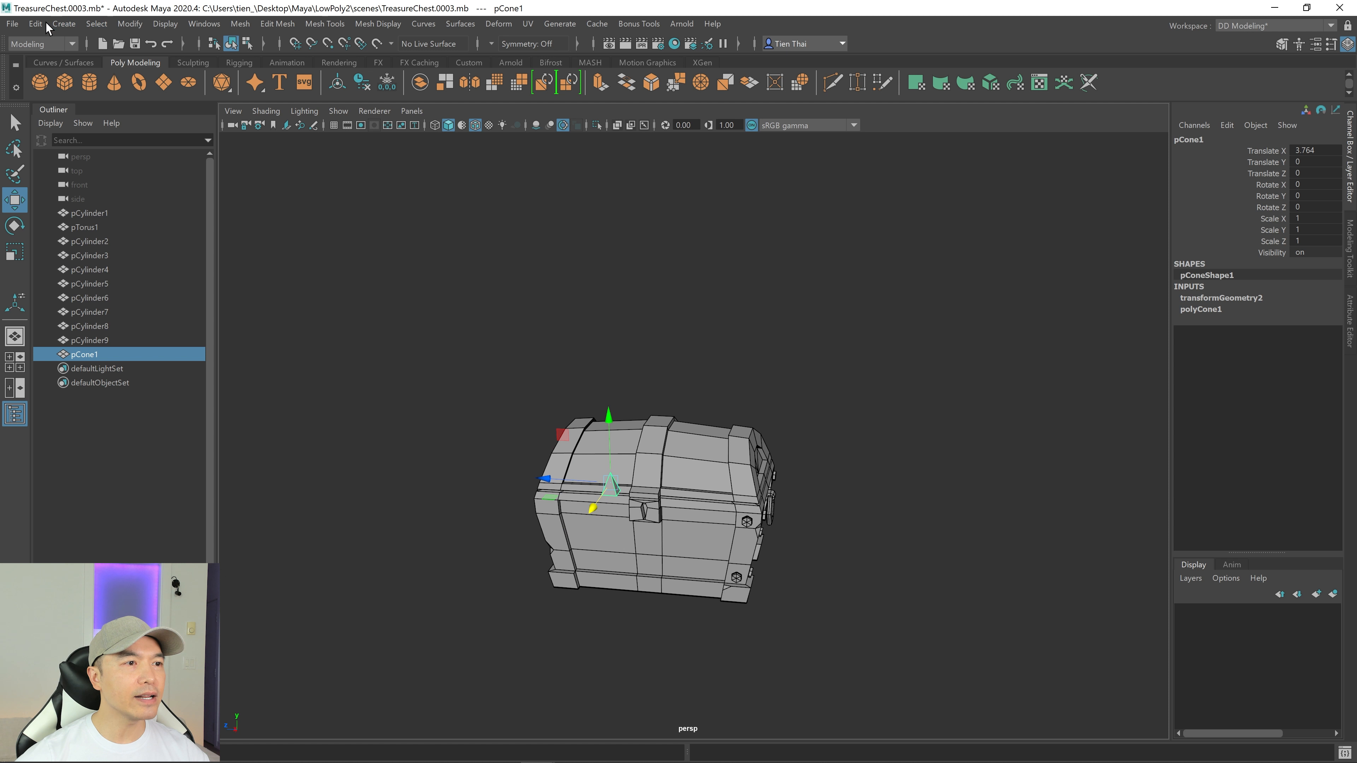
Step: Duplicate the cone with Duplicate Special as 5 instances, each offset 0.3 in Z
{"action": "left_click", "coordinate": [36, 23]}
{"action": "mouse_move", "coordinate": [139, 197]}
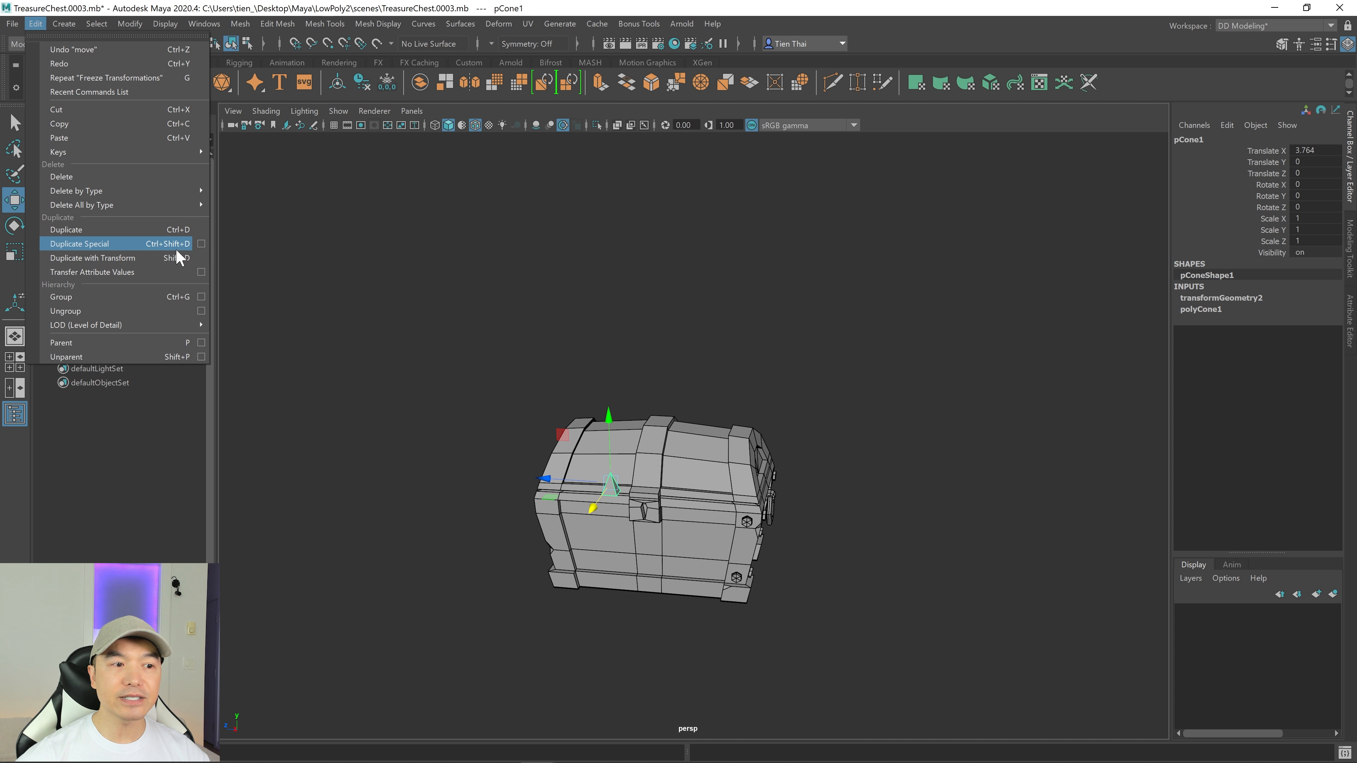
{"action": "left_click", "coordinate": [202, 244]}
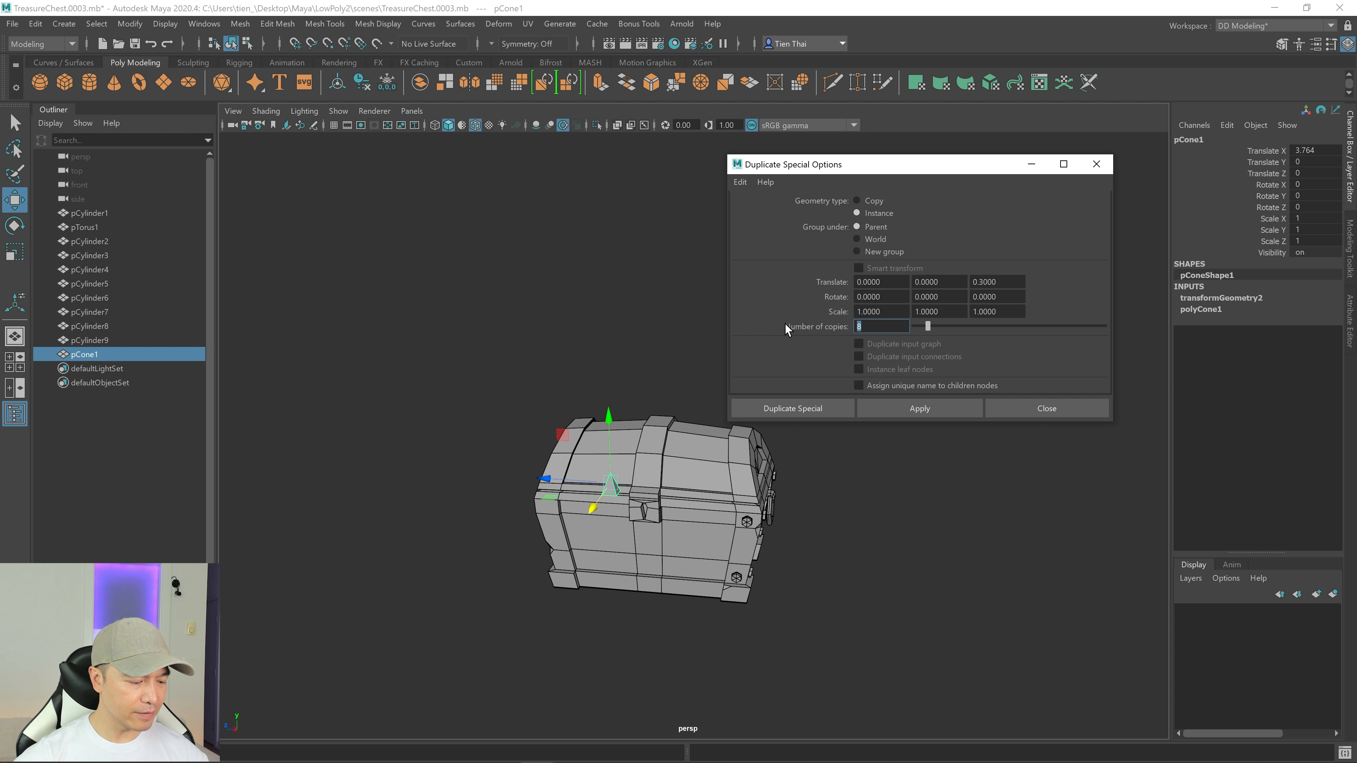
{"action": "type", "text": "5"}
{"action": "key", "text": "Return"}
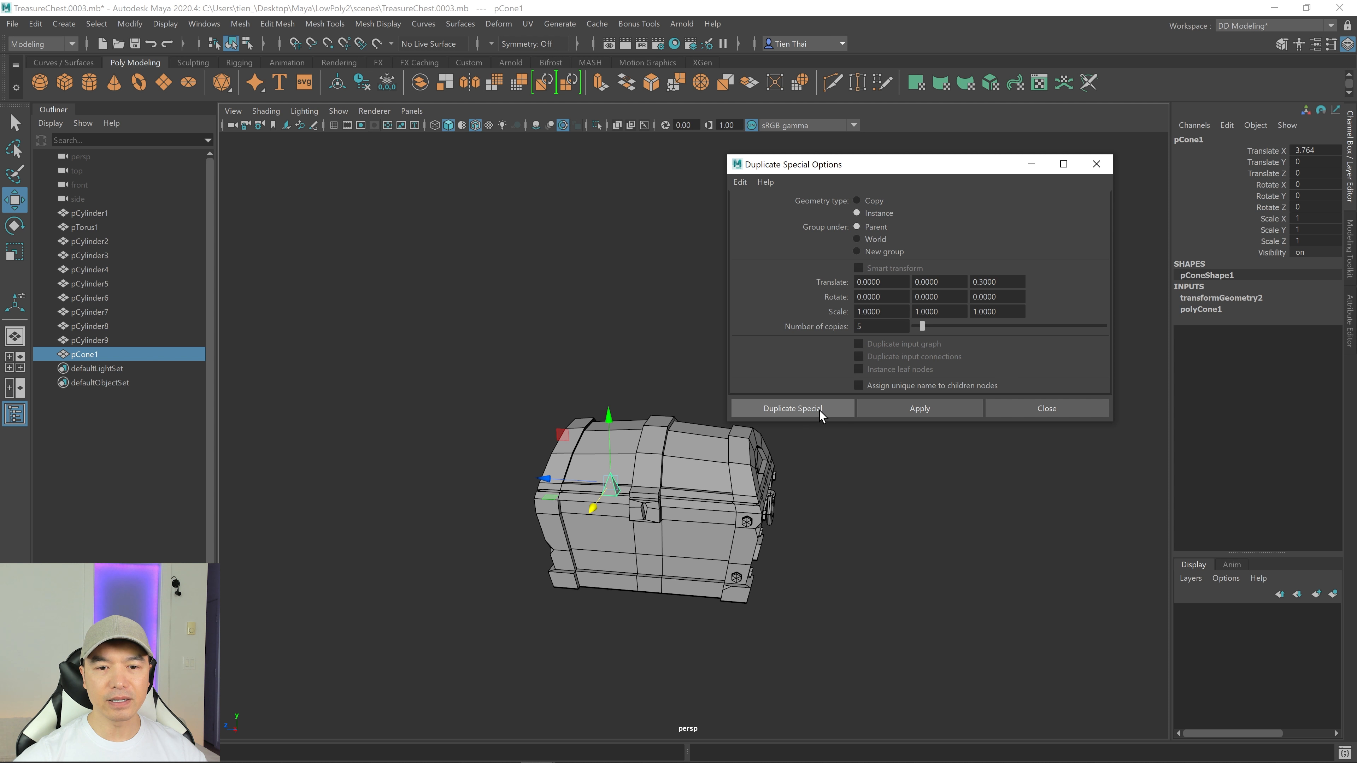
{"action": "left_click", "coordinate": [818, 409]}
Step: Select all six cones, rotate them -180 degrees about Z so their bases face up, and clear the selection
{"action": "scroll", "coordinate": [833, 419], "scroll_direction": "down", "scroll_amount": 4}
{"action": "left_click_drag", "start_coordinate": [818, 428], "coordinate": [659, 441], "text": "alt"}
{"action": "key", "text": "q"}
{"action": "right_click_drag", "start_coordinate": [546, 443], "coordinate": [591, 349]}
{"action": "left_click_drag", "start_coordinate": [574, 417], "coordinate": [604, 341], "text": "alt"}
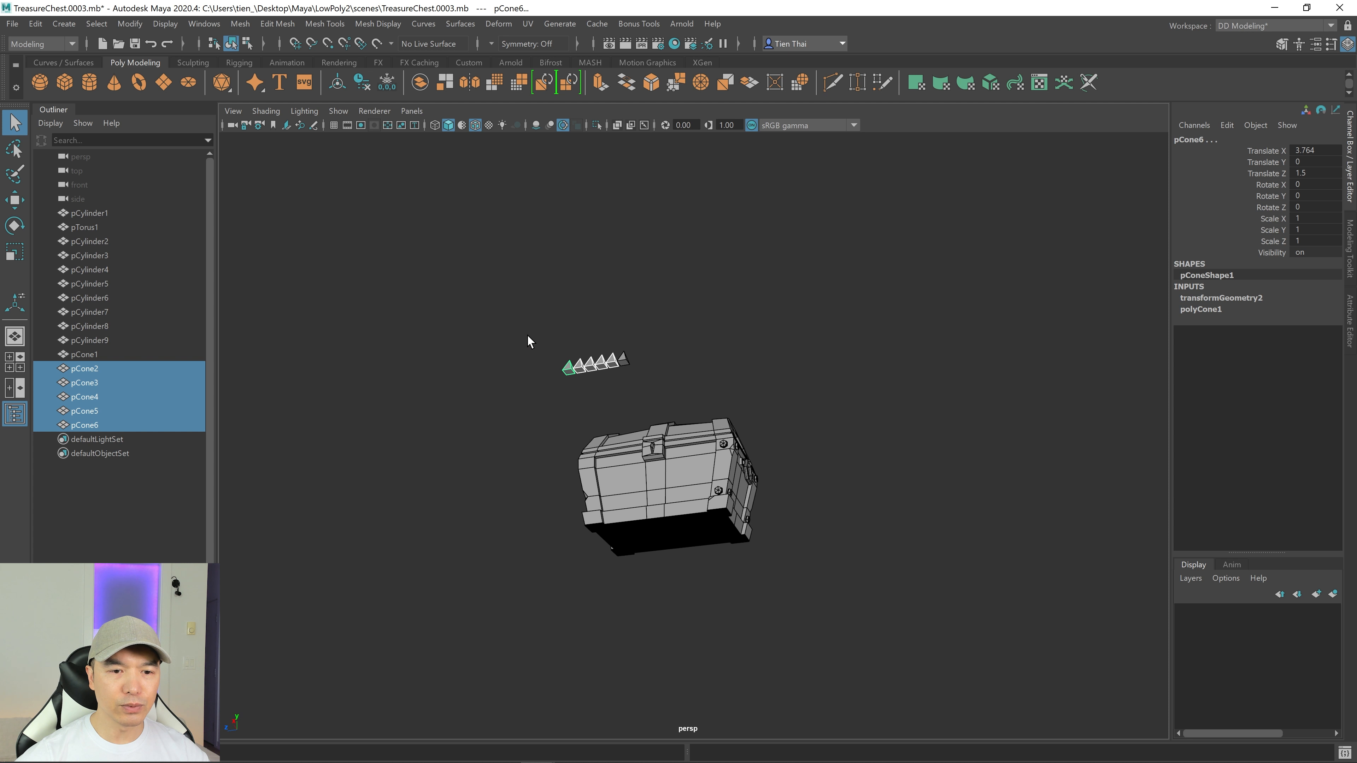
{"action": "left_click", "coordinate": [625, 361], "text": "shift"}
{"action": "left_click_drag", "start_coordinate": [660, 379], "coordinate": [836, 455], "text": "alt"}
{"action": "key", "text": "e"}
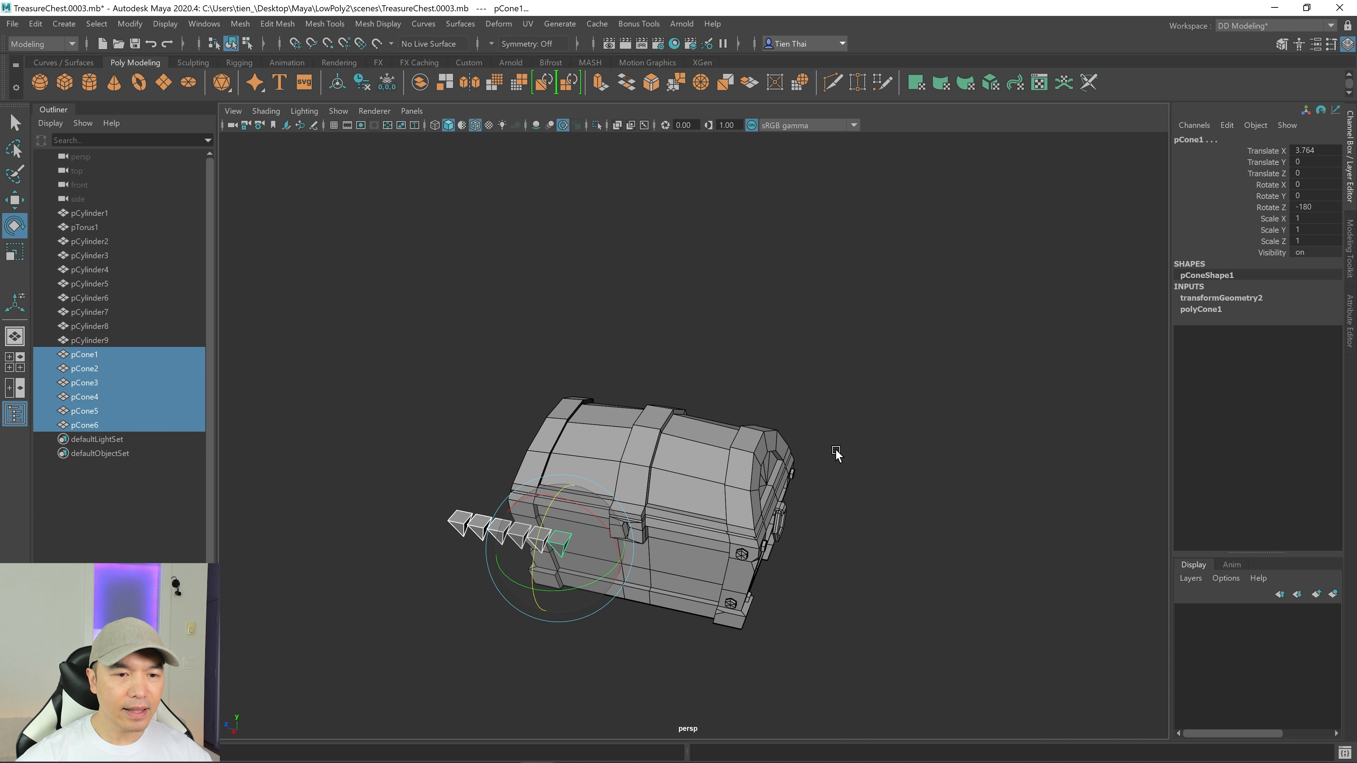
{"action": "key", "text": "q"}
{"action": "left_click_drag", "start_coordinate": [715, 312], "coordinate": [621, 300], "text": "alt"}
{"action": "left_click", "coordinate": [621, 301]}
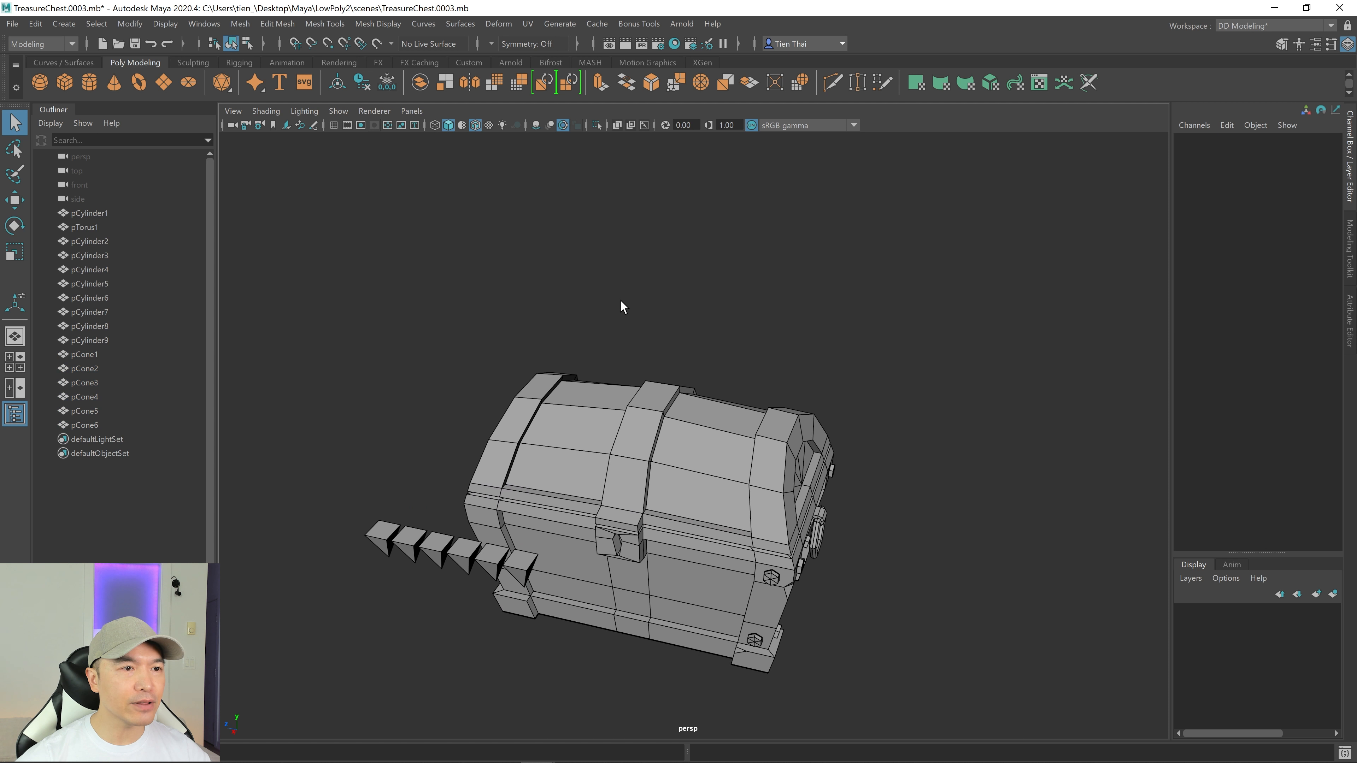
Step: Use the Snap Together Tool to snap one cone onto the lower front of the lid's handle-side strap, above the front rivets
{"action": "left_click", "coordinate": [130, 26]}
{"action": "left_click", "coordinate": [181, 195]}
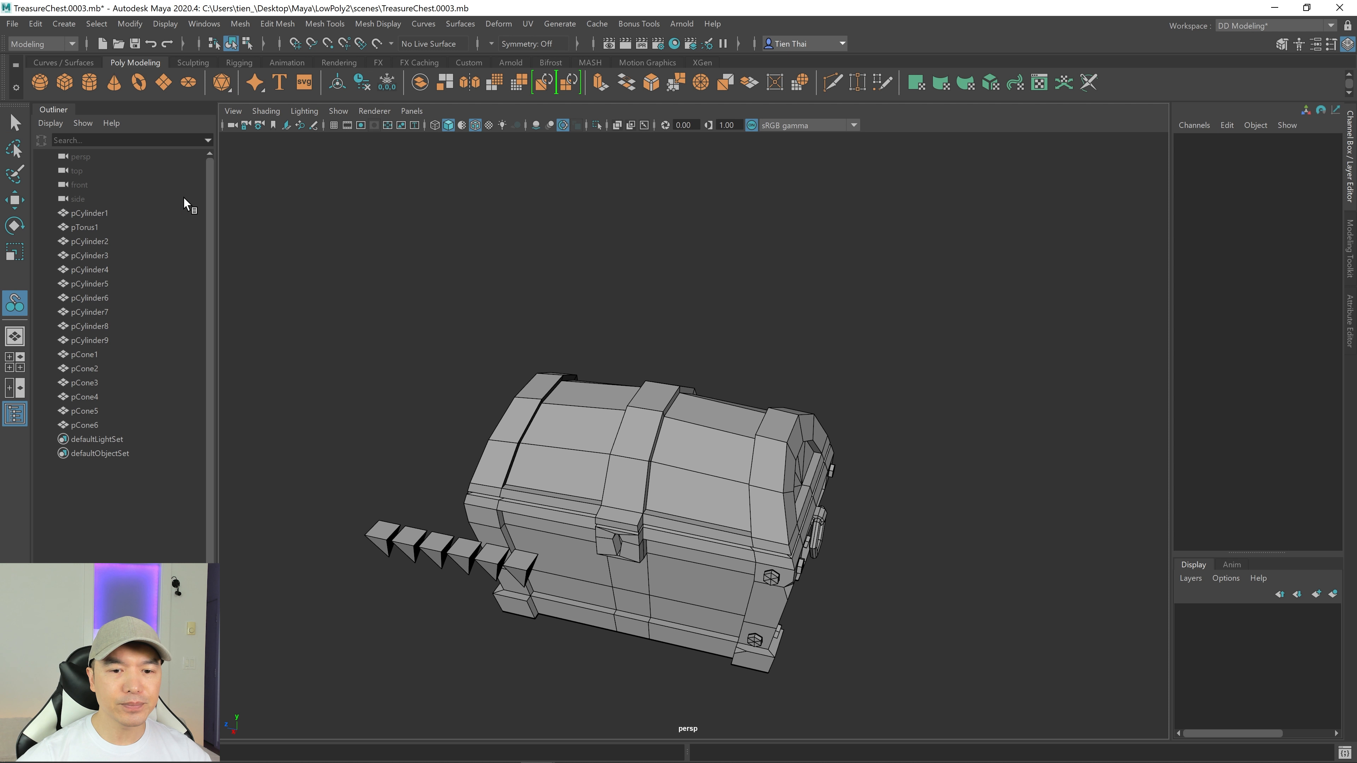
{"action": "mouse_move", "coordinate": [743, 409]}
{"action": "middle_mouse_down", "text": "alt"}
{"action": "mouse_move", "coordinate": [703, 374]}
{"action": "mouse_move", "coordinate": [767, 416]}
{"action": "middle_mouse_up", "text": "alt"}
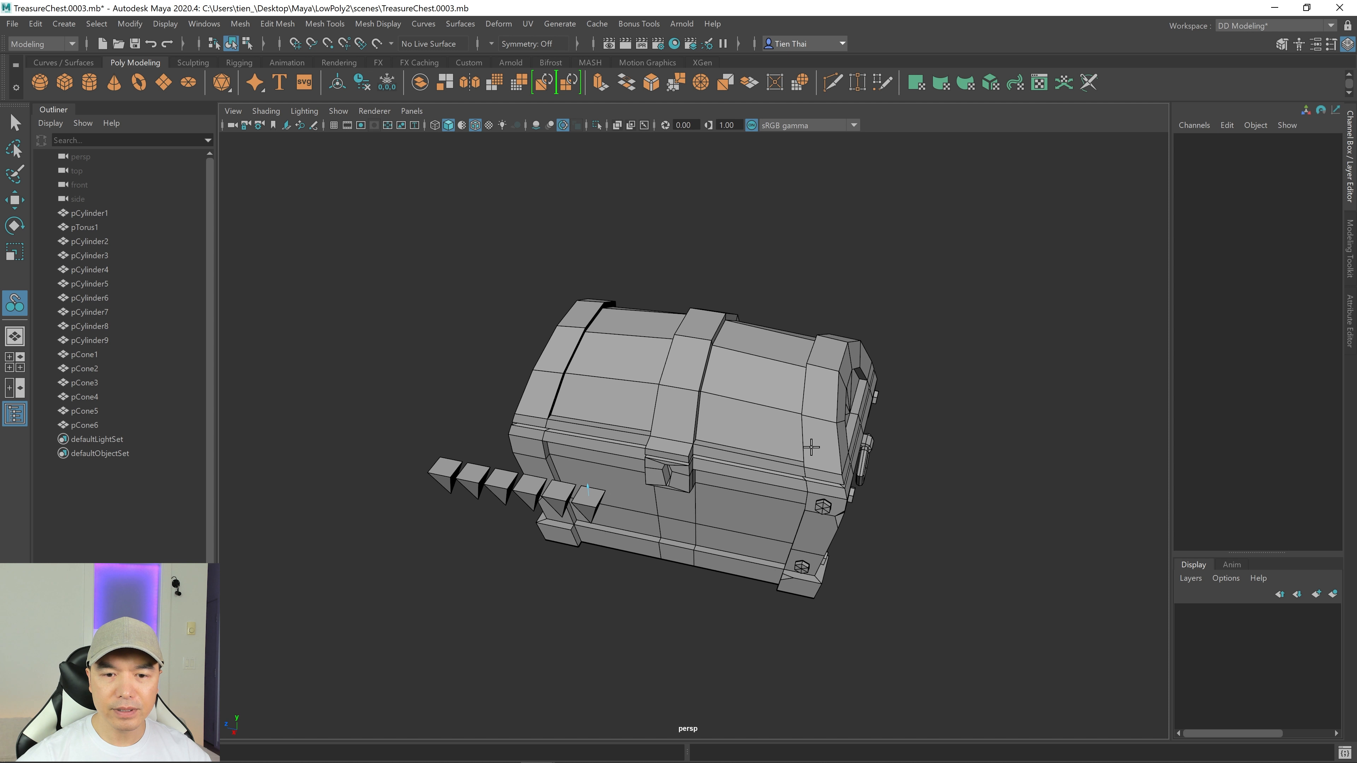
{"action": "left_click", "coordinate": [841, 440]}
{"action": "left_click_drag", "start_coordinate": [677, 459], "coordinate": [675, 469], "text": "alt"}
{"action": "middle_click_drag", "start_coordinate": [674, 469], "coordinate": [696, 421], "text": "alt"}
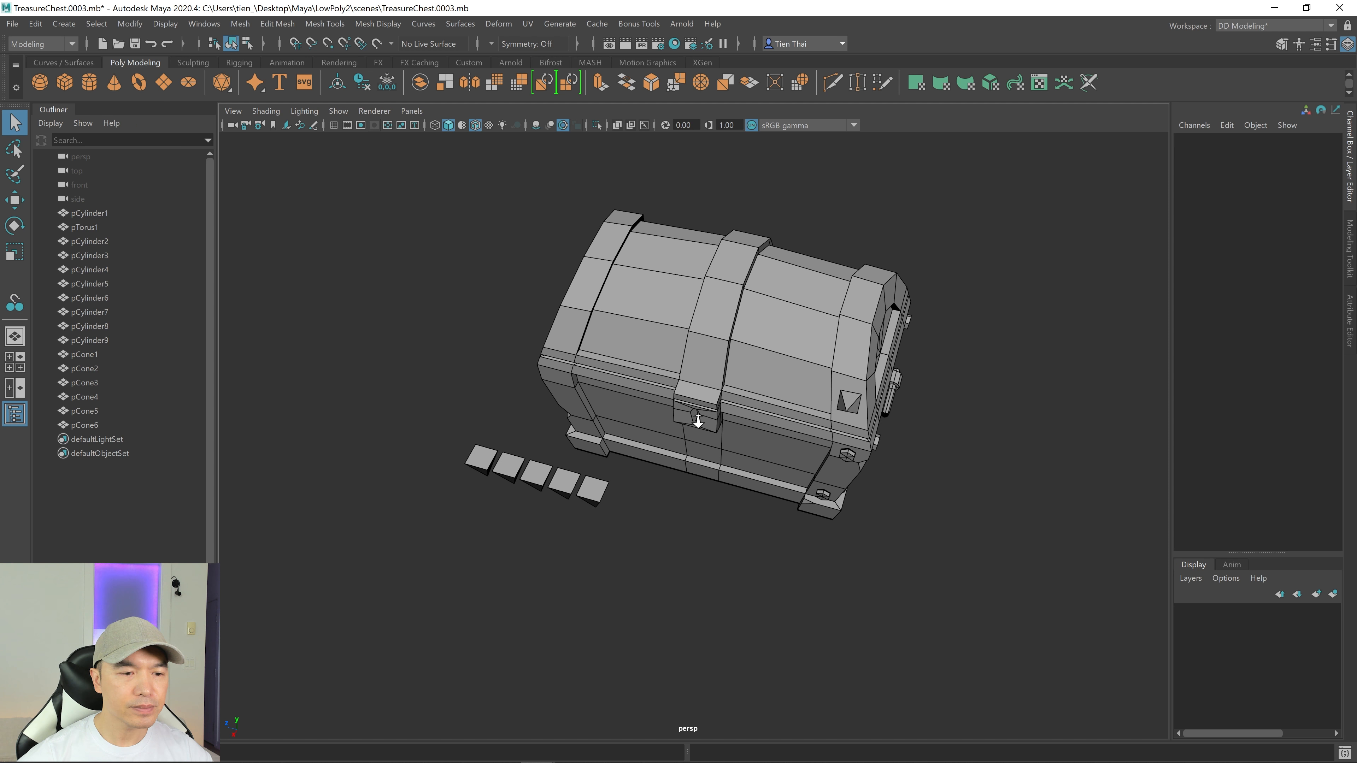
Step: Snap two more cones onto the handle-side lid strap with the Snap Together Tool, one on each of the next two faces up
{"action": "scroll", "coordinate": [697, 420], "scroll_direction": "up", "scroll_amount": 3}
{"action": "left_click", "coordinate": [15, 306]}
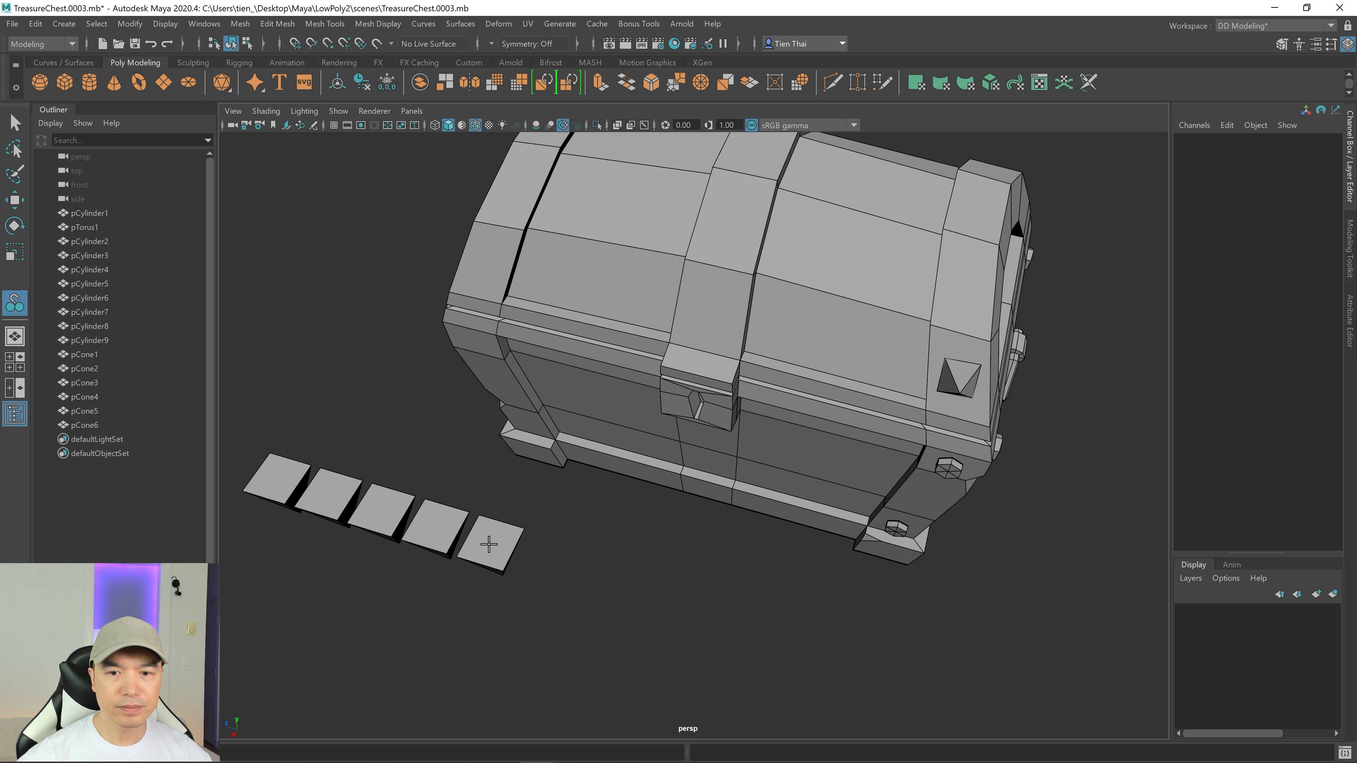
{"action": "left_click", "coordinate": [966, 283]}
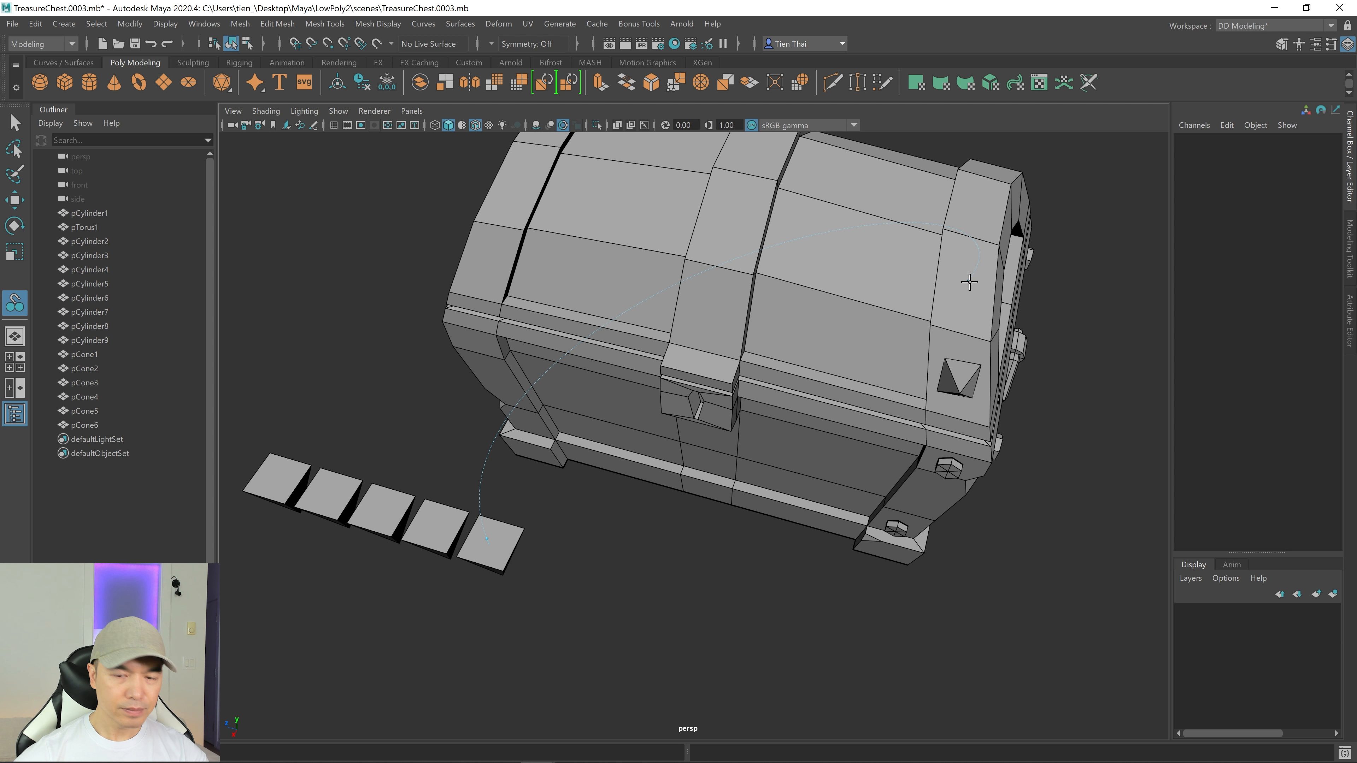
{"action": "left_click", "coordinate": [14, 303]}
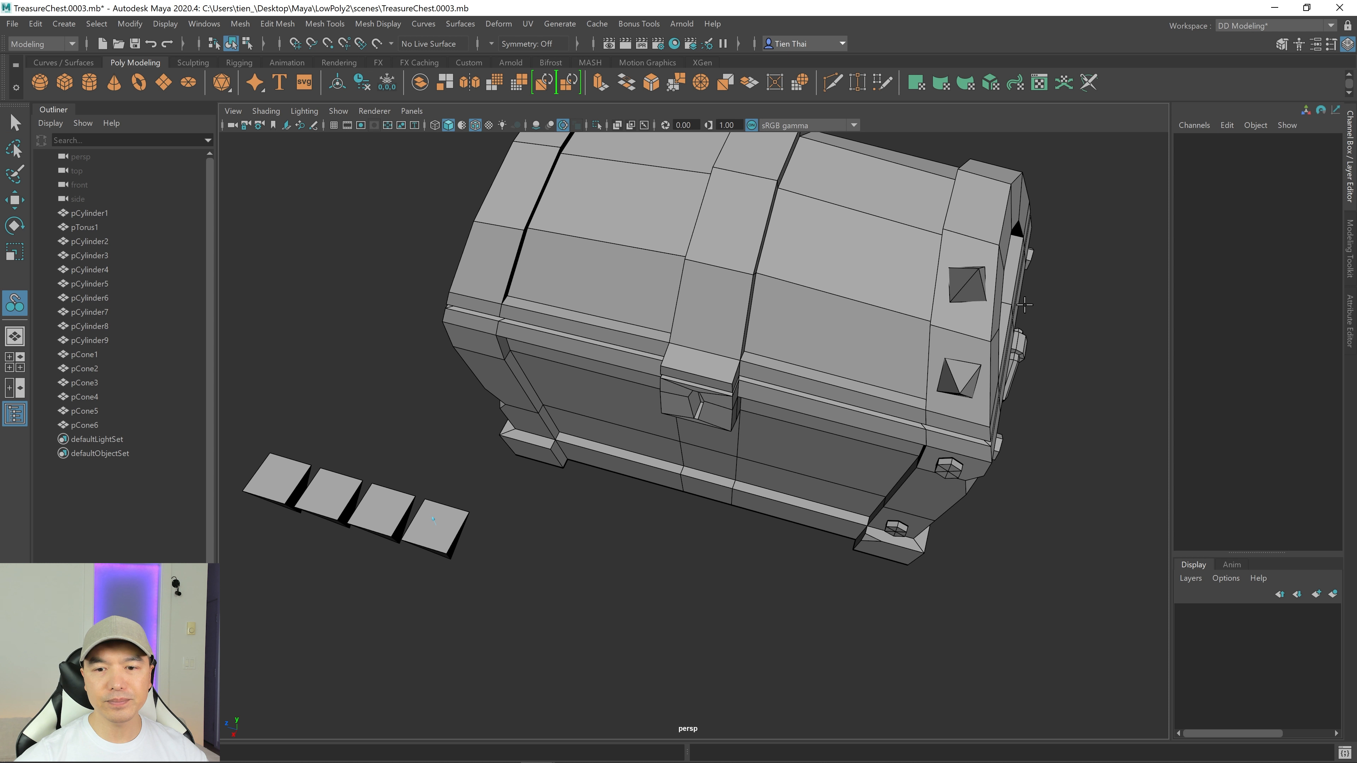
{"action": "left_click_drag", "start_coordinate": [1024, 305], "coordinate": [1024, 389], "text": "alt"}
{"action": "left_click", "coordinate": [1041, 409]}
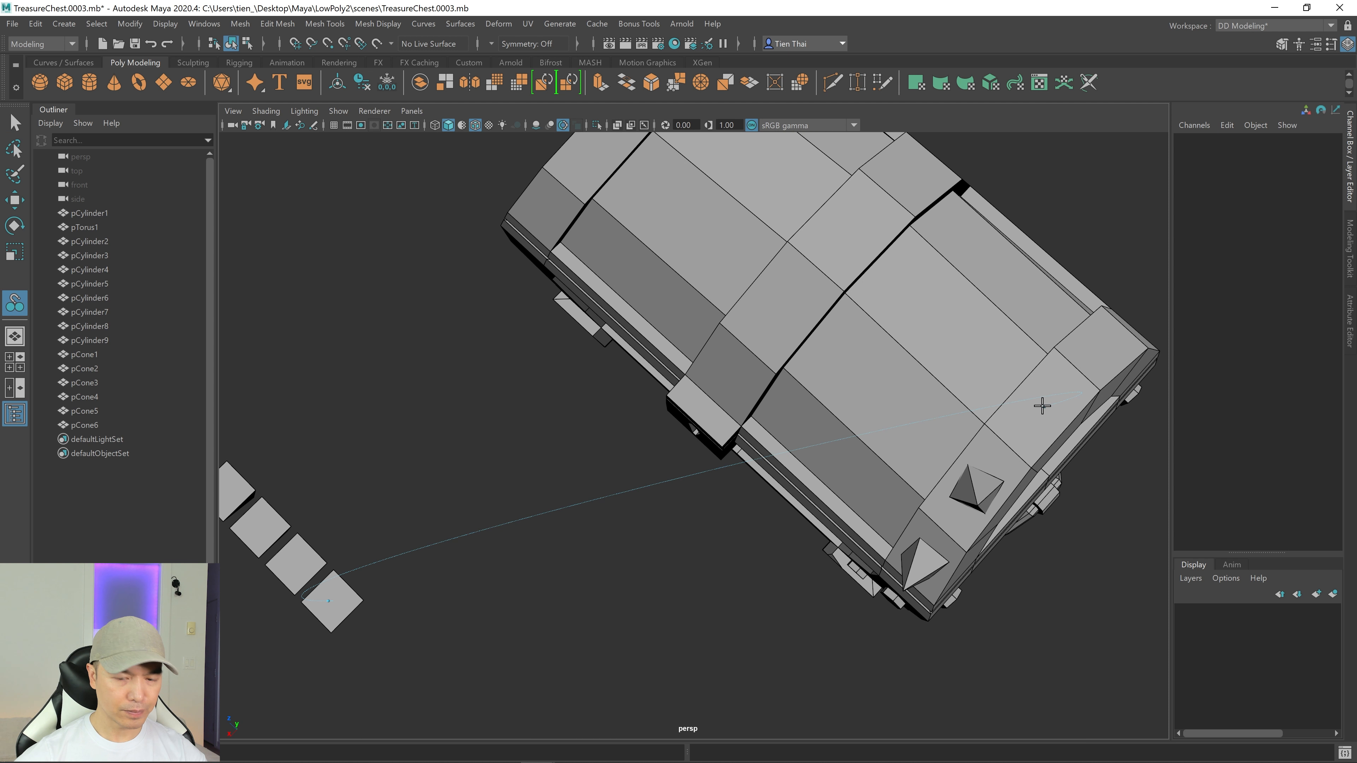
{"action": "left_click_drag", "start_coordinate": [994, 448], "coordinate": [1052, 403], "text": "alt"}
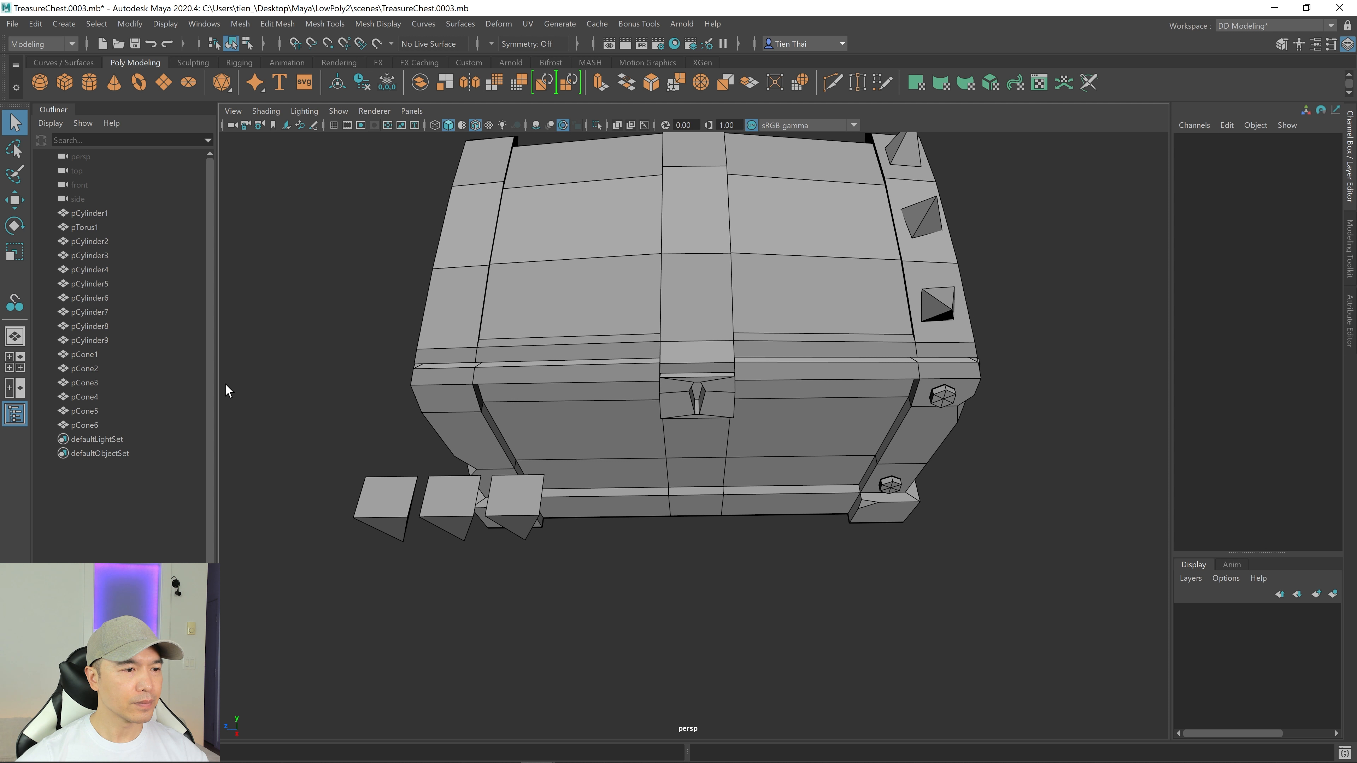
Step: Snap a fourth cone onto the upper back face of the handle-side lid strap
{"action": "left_click", "coordinate": [16, 303]}
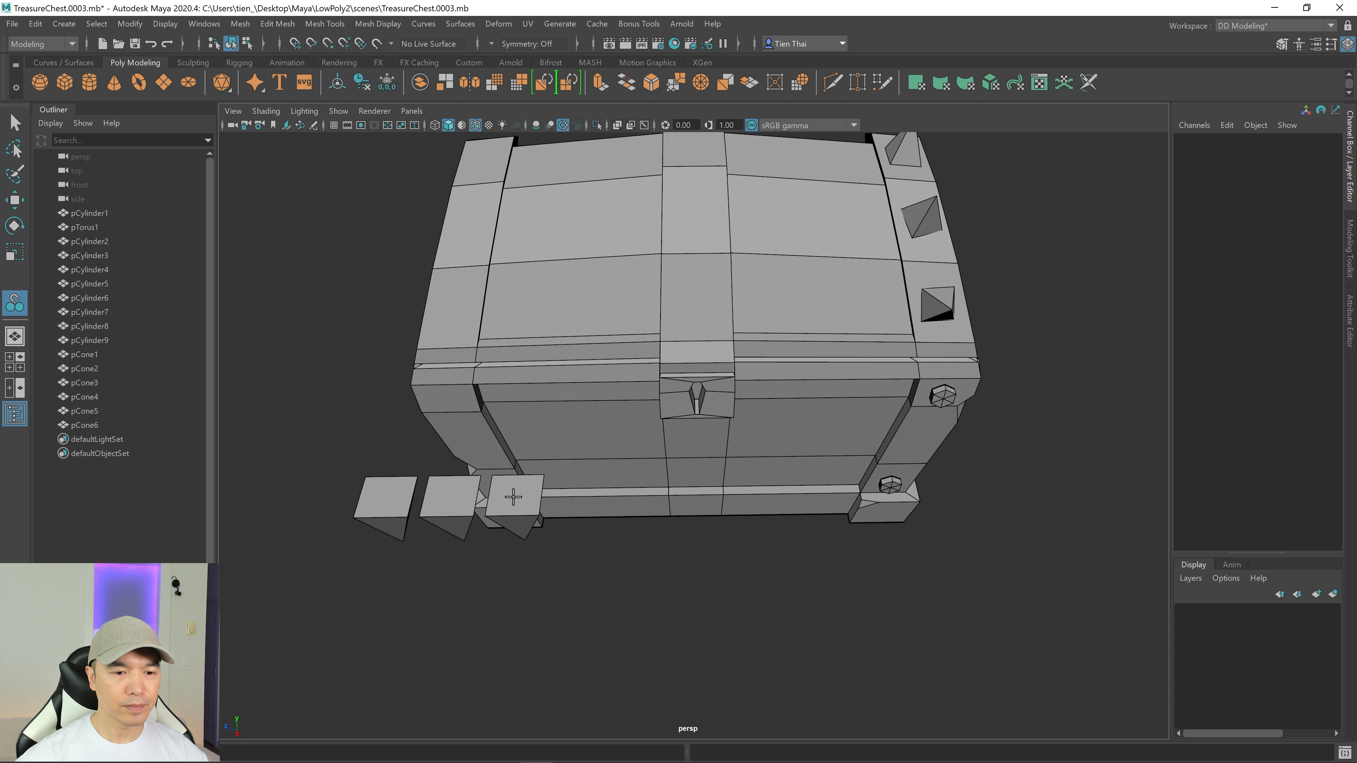
{"action": "left_click_drag", "start_coordinate": [965, 463], "coordinate": [421, 472], "text": "alt"}
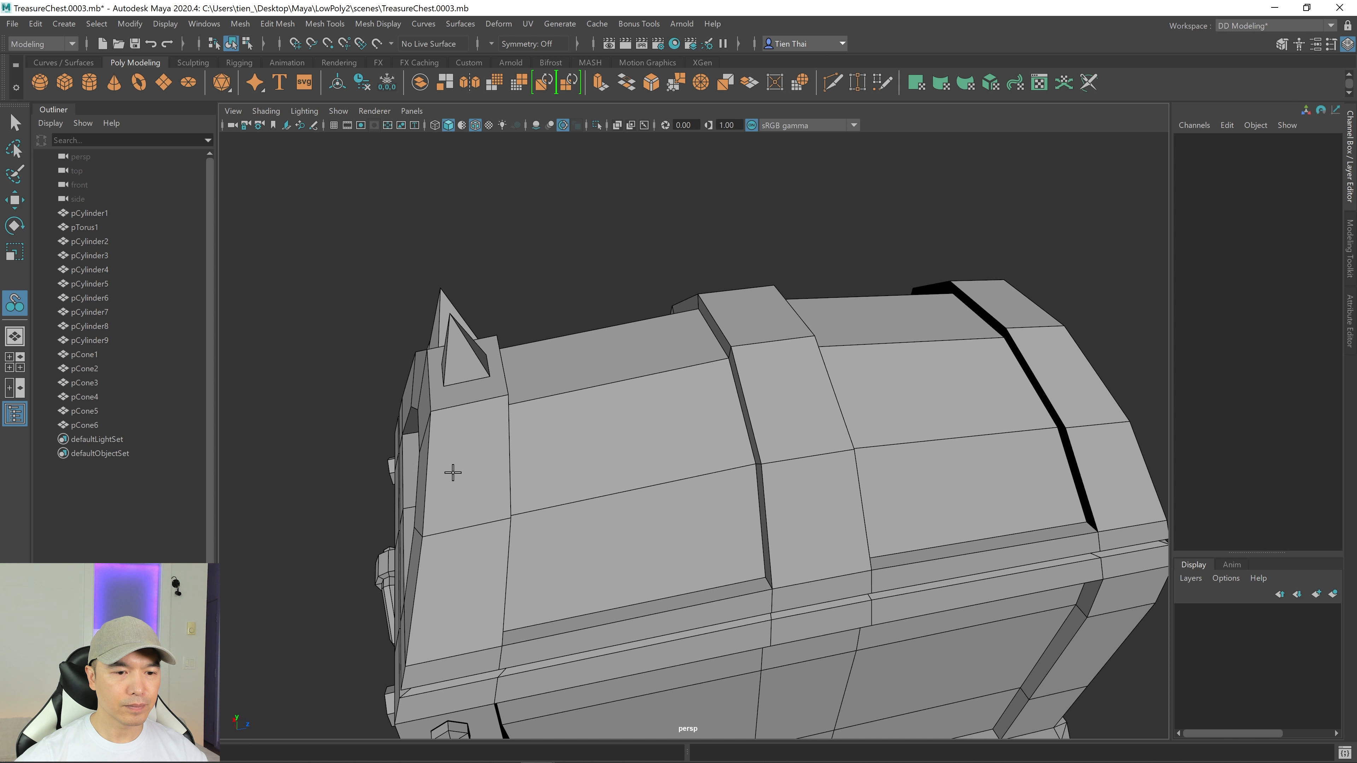
{"action": "key", "text": "q"}
{"action": "scroll", "coordinate": [541, 450], "scroll_direction": "down", "scroll_amount": 5}
{"action": "left_click_drag", "start_coordinate": [541, 449], "coordinate": [648, 495], "text": "alt"}
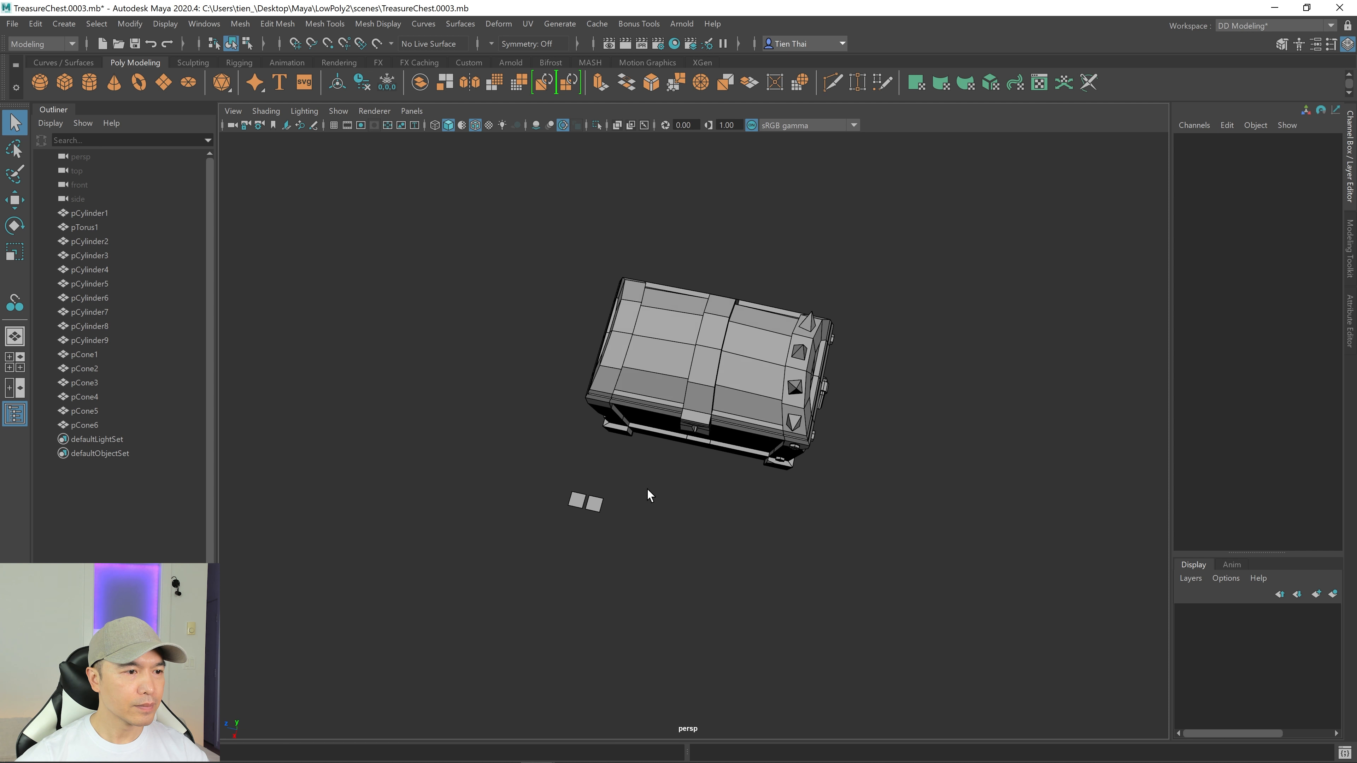
Step: Snap a fifth cone onto the lower back face of the same strap with the Snap Together Tool
{"action": "left_click", "coordinate": [15, 305]}
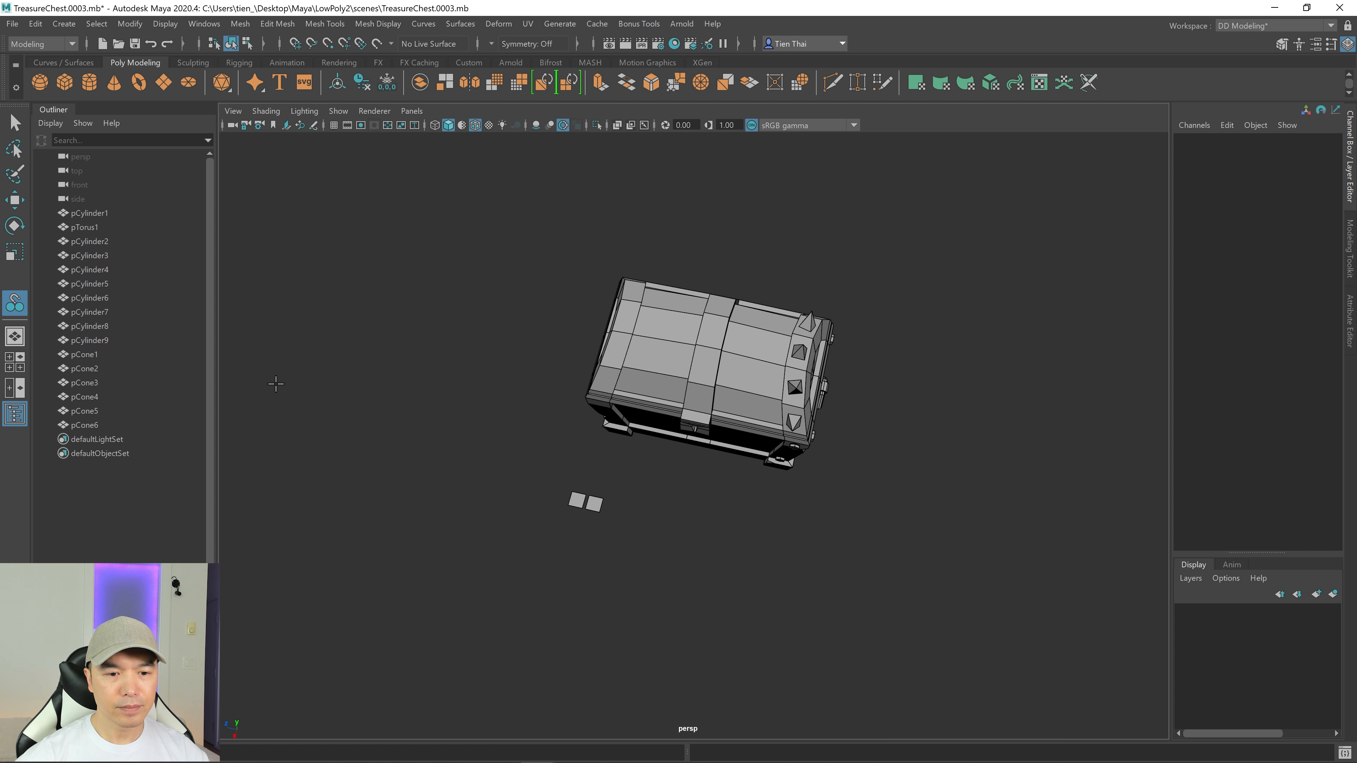
{"action": "right_click_drag", "start_coordinate": [279, 382], "coordinate": [1021, 485], "text": "alt"}
{"action": "middle_click_drag", "start_coordinate": [462, 630], "coordinate": [514, 577], "text": "alt"}
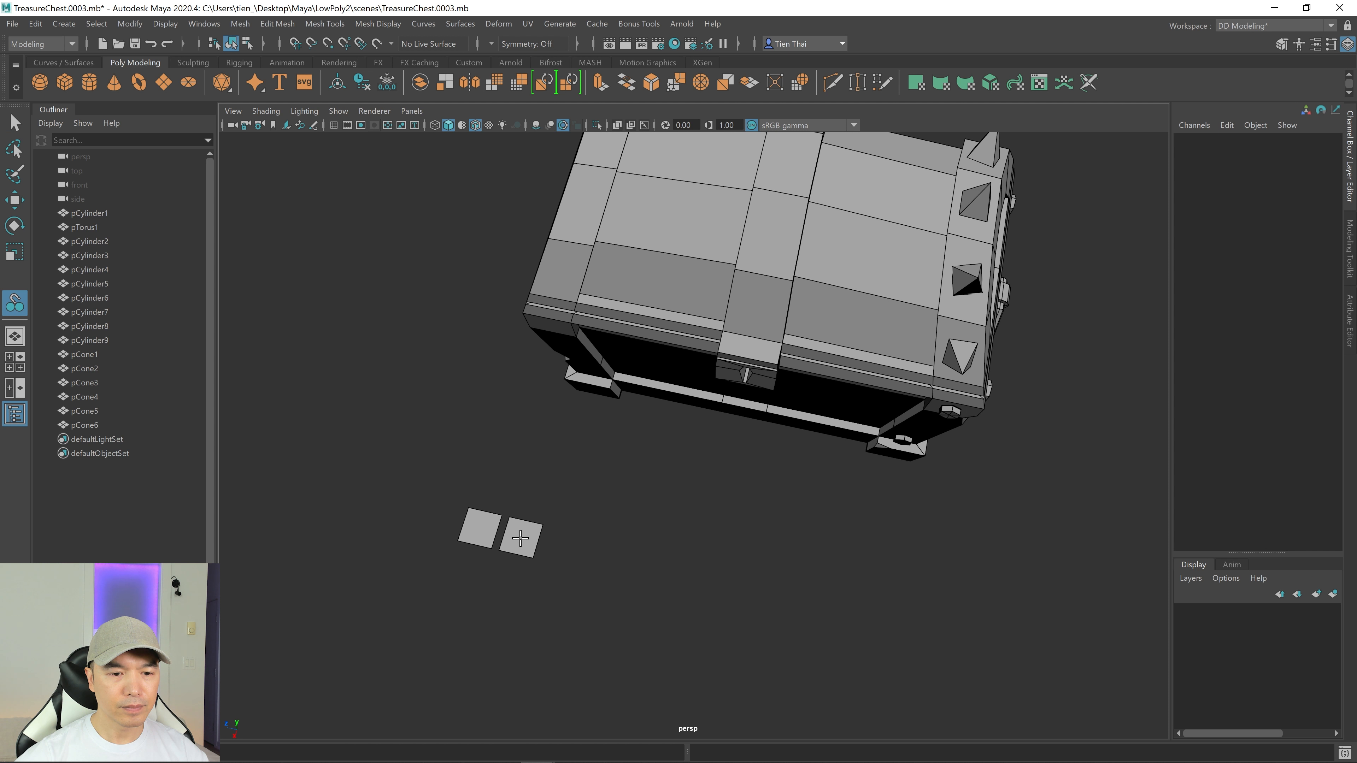
{"action": "left_click_drag", "start_coordinate": [811, 528], "coordinate": [706, 508], "text": "alt"}
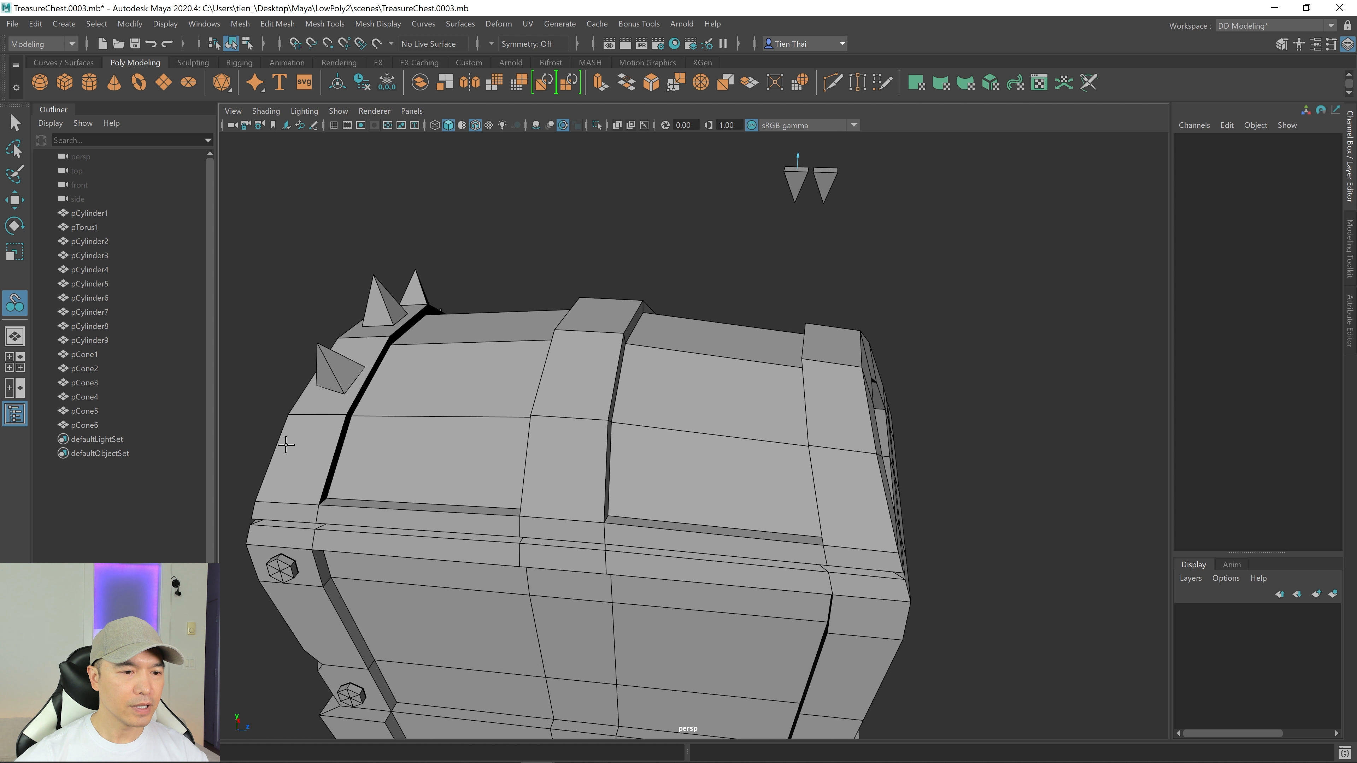
{"action": "key", "text": "q"}
{"action": "scroll", "coordinate": [471, 489], "scroll_direction": "down", "scroll_amount": 5}
{"action": "left_click_drag", "start_coordinate": [470, 489], "coordinate": [757, 506], "text": "alt"}
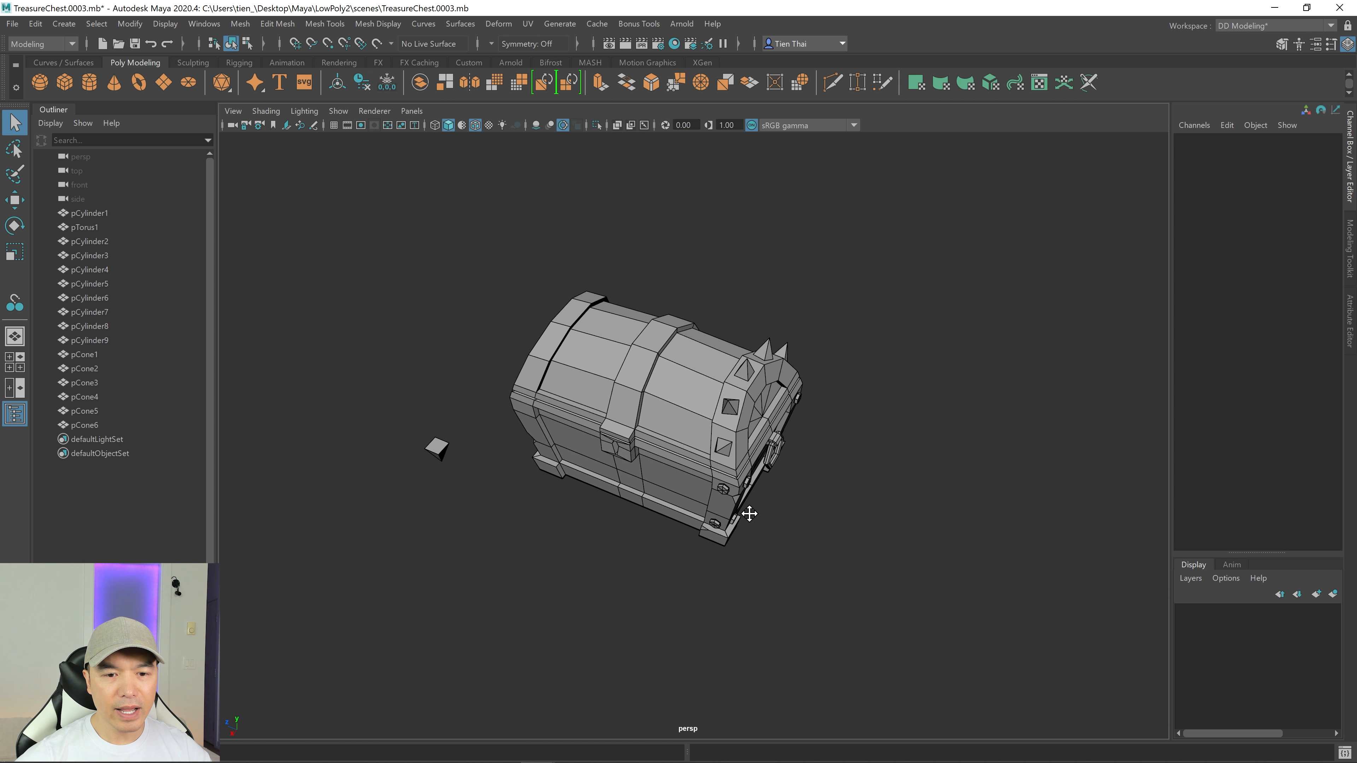
Step: Delete the base face of the spare cone in front of the chest to remove it from every cone instance
{"action": "right_click_drag", "start_coordinate": [757, 506], "coordinate": [1038, 527], "text": "alt"}
{"action": "right_click_drag", "start_coordinate": [785, 503], "coordinate": [700, 504], "text": "alt"}
{"action": "left_click_drag", "start_coordinate": [700, 503], "coordinate": [540, 483], "text": "alt"}
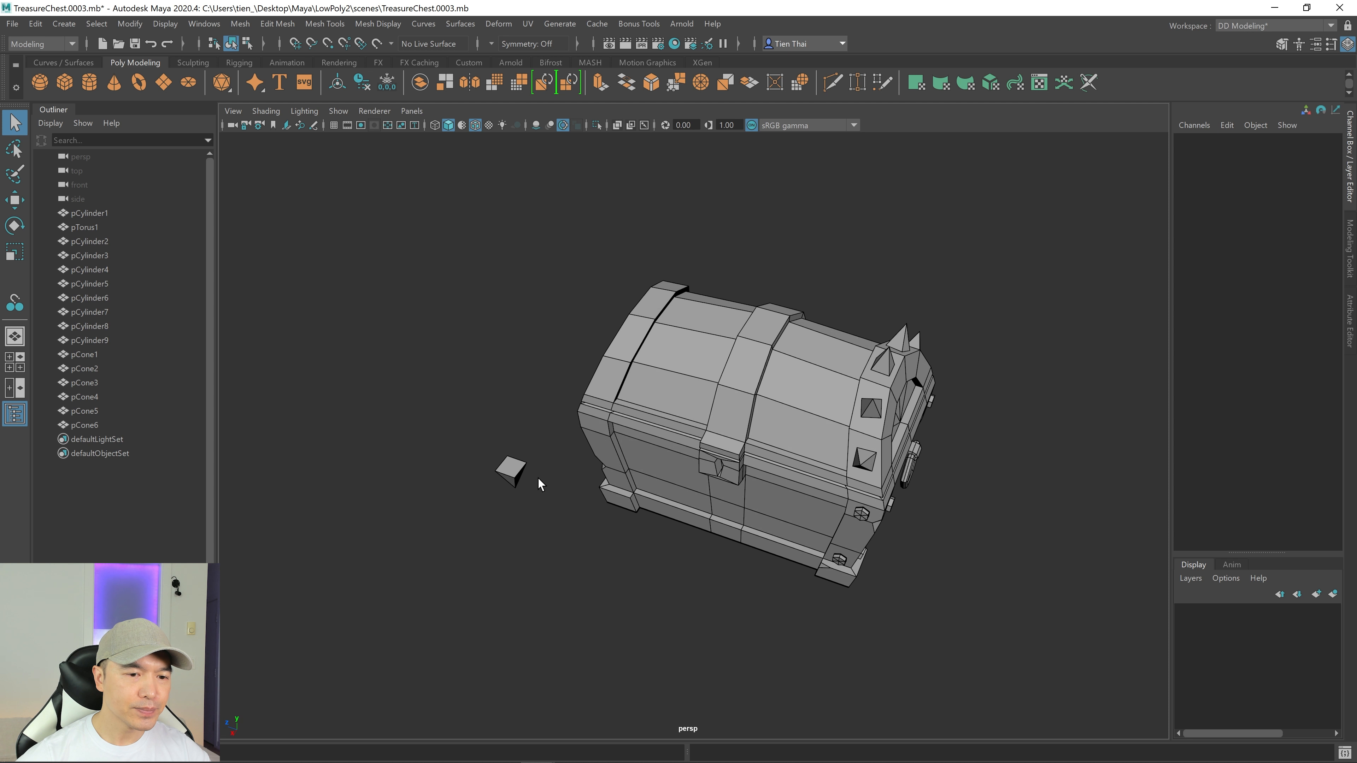
{"action": "right_click_drag", "start_coordinate": [455, 410], "coordinate": [517, 419]}
{"action": "left_click", "coordinate": [510, 470]}
{"action": "scroll", "coordinate": [529, 481], "scroll_direction": "up", "scroll_amount": 3}
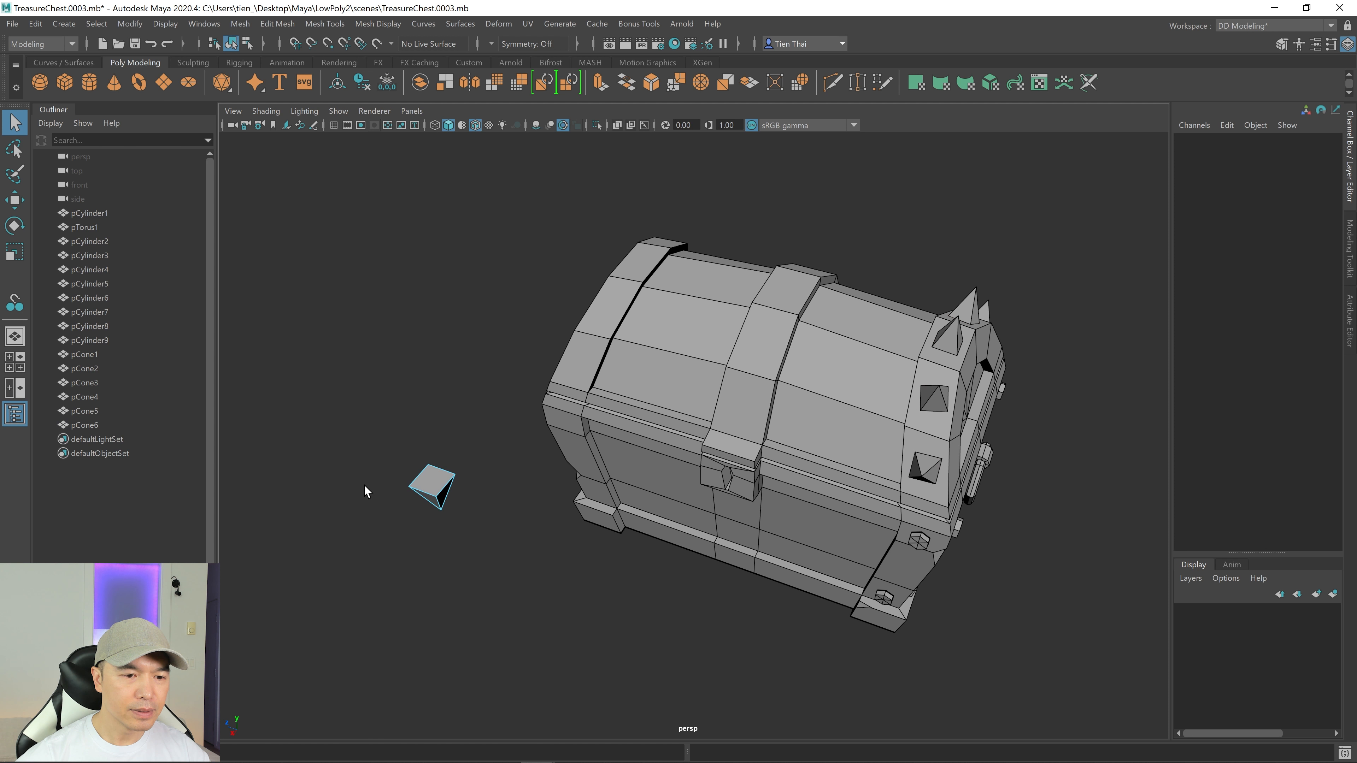
{"action": "left_click", "coordinate": [432, 481]}
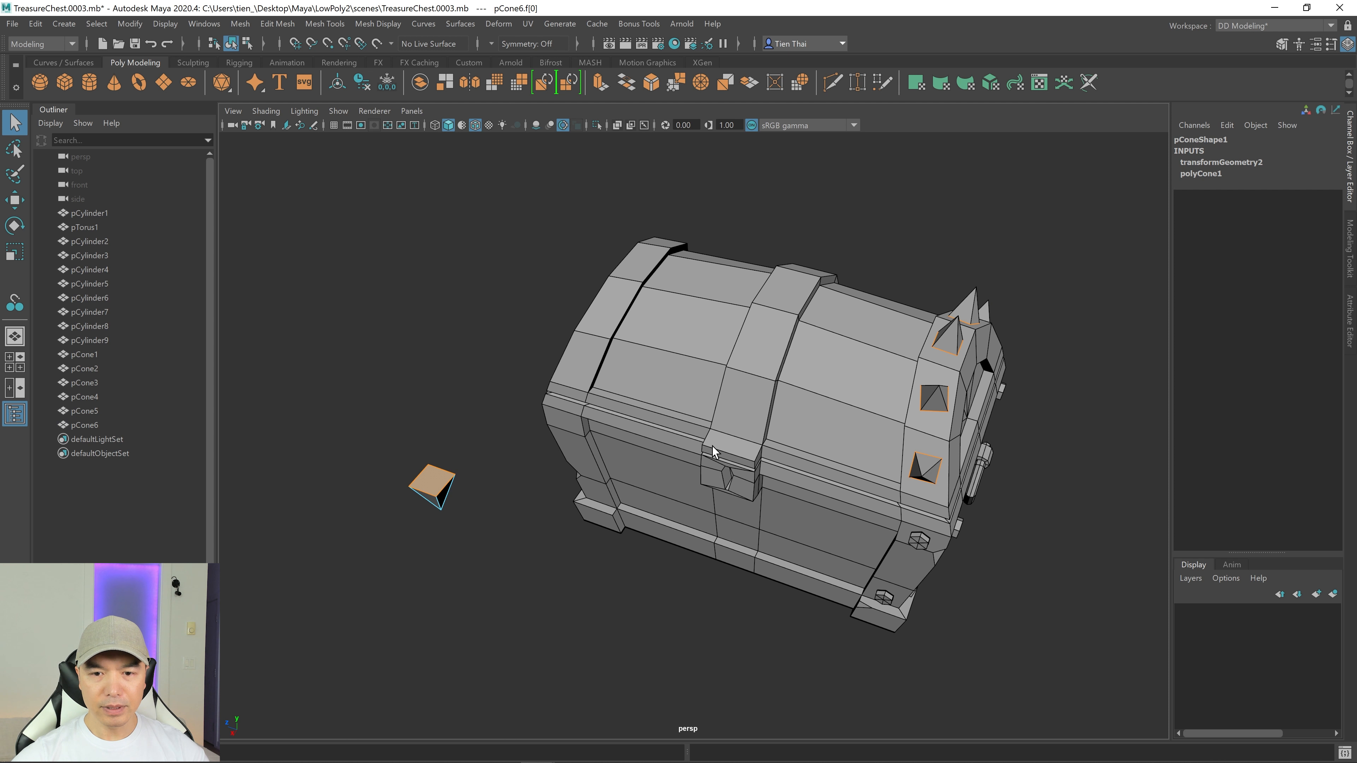
{"action": "key", "text": "Delete"}
Step: Rotate the tilted cone studs on the handle-side strap so they line up squarely with their strap faces
{"action": "scroll", "coordinate": [836, 450], "scroll_direction": "down", "scroll_amount": 1}
{"action": "left_click_drag", "start_coordinate": [882, 428], "coordinate": [811, 419], "text": "alt"}
{"action": "scroll", "coordinate": [871, 392], "scroll_direction": "up", "scroll_amount": 3}
{"action": "scroll", "coordinate": [785, 414], "scroll_direction": "down", "scroll_amount": 3}
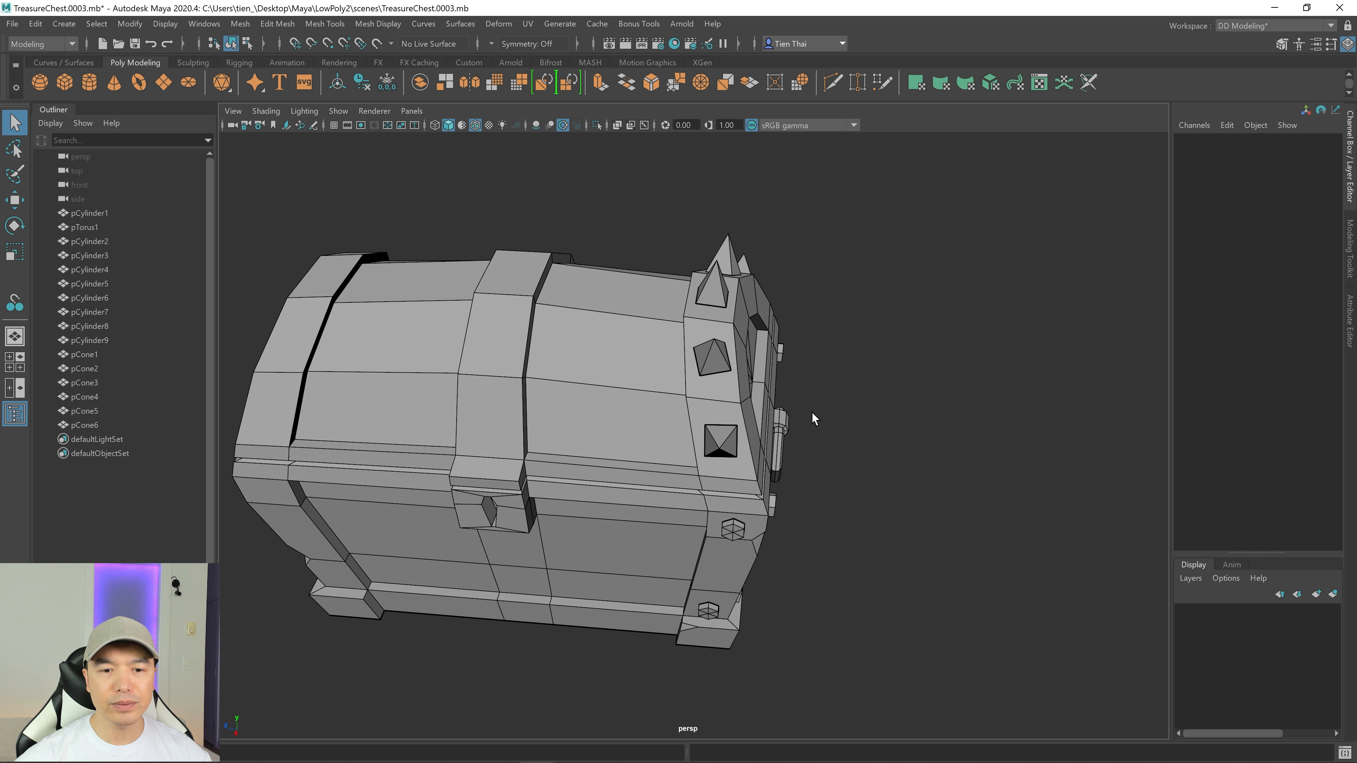
{"action": "left_click", "coordinate": [721, 441]}
{"action": "right_click_drag", "start_coordinate": [806, 367], "coordinate": [891, 322]}
{"action": "left_click", "coordinate": [723, 437]}
{"action": "left_click_drag", "start_coordinate": [806, 430], "coordinate": [608, 446], "text": "alt"}
{"action": "scroll", "coordinate": [808, 419], "scroll_direction": "up", "scroll_amount": 5}
{"action": "key", "text": "e"}
{"action": "left_click", "coordinate": [716, 361]}
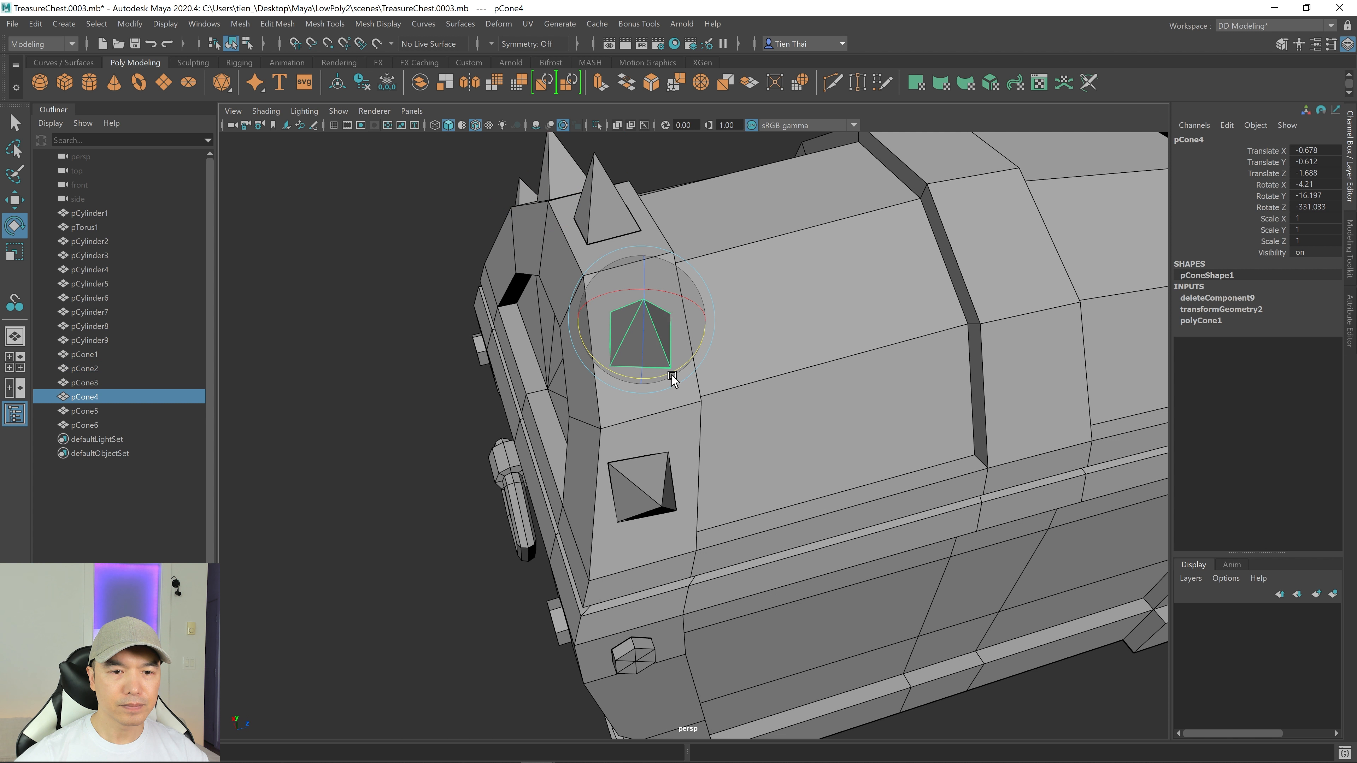
{"action": "left_click_drag", "start_coordinate": [671, 379], "coordinate": [711, 501]}
{"action": "left_click", "coordinate": [650, 403]}
Step: Delete the leftover sixth cone in front of the chest
{"action": "scroll", "coordinate": [677, 426], "scroll_direction": "down", "scroll_amount": 6}
{"action": "left_click_drag", "start_coordinate": [424, 394], "coordinate": [527, 434]}
{"action": "key", "text": "Delete"}
{"action": "key", "text": "w"}
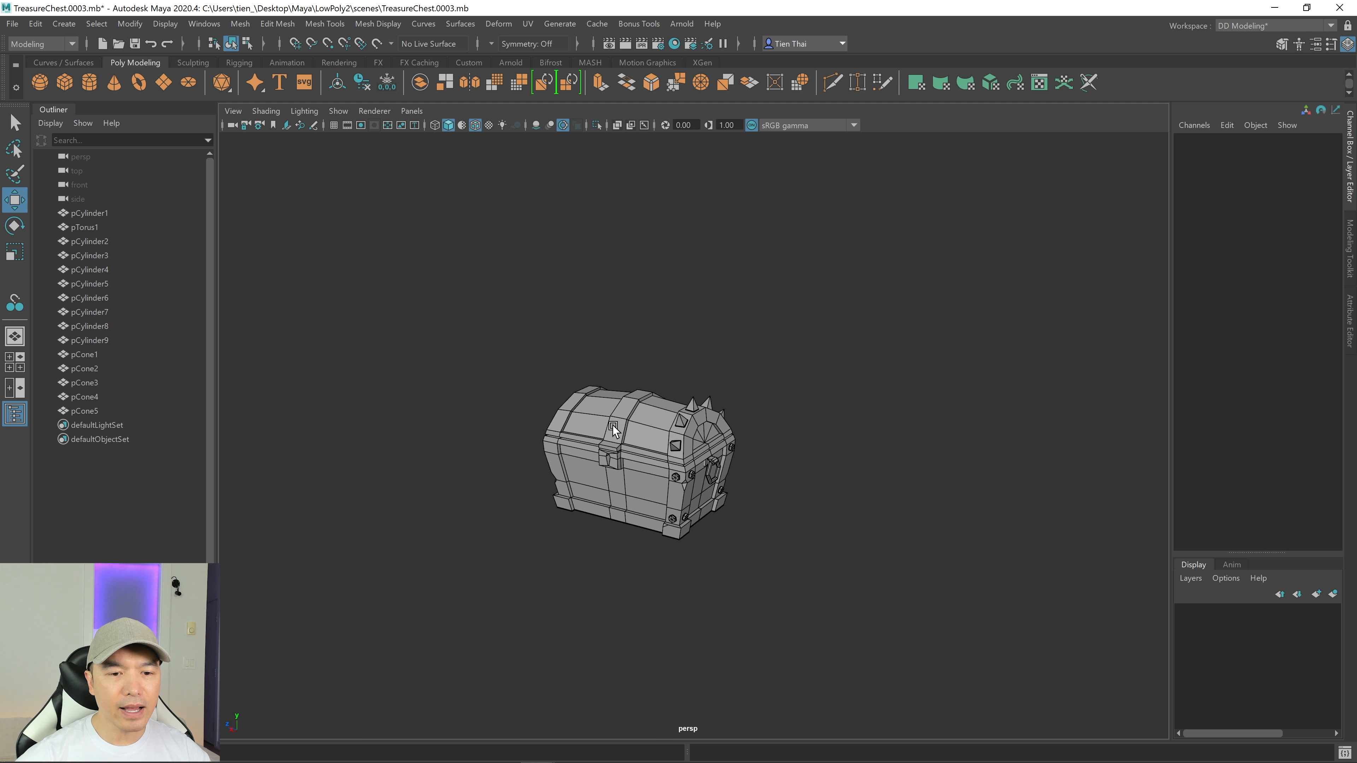
Step: Examine the chest from several angles, comparing the studded handle side with the opposite side
{"action": "left_click_drag", "start_coordinate": [613, 425], "coordinate": [641, 422], "text": "alt"}
{"action": "scroll", "coordinate": [632, 432], "scroll_direction": "up", "scroll_amount": 3}
{"action": "left_click_drag", "start_coordinate": [662, 515], "coordinate": [686, 514], "text": "alt"}
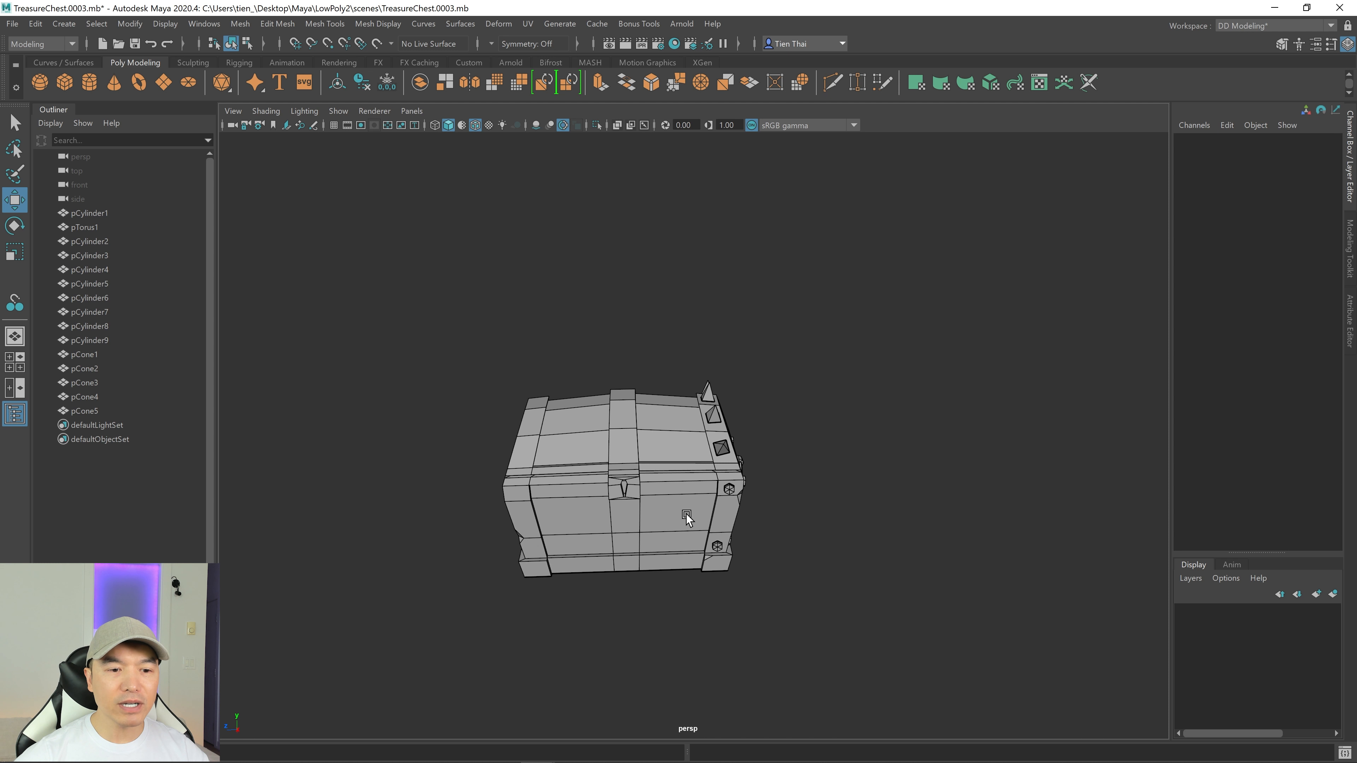
{"action": "left_click_drag", "start_coordinate": [539, 531], "coordinate": [564, 468], "text": "alt"}
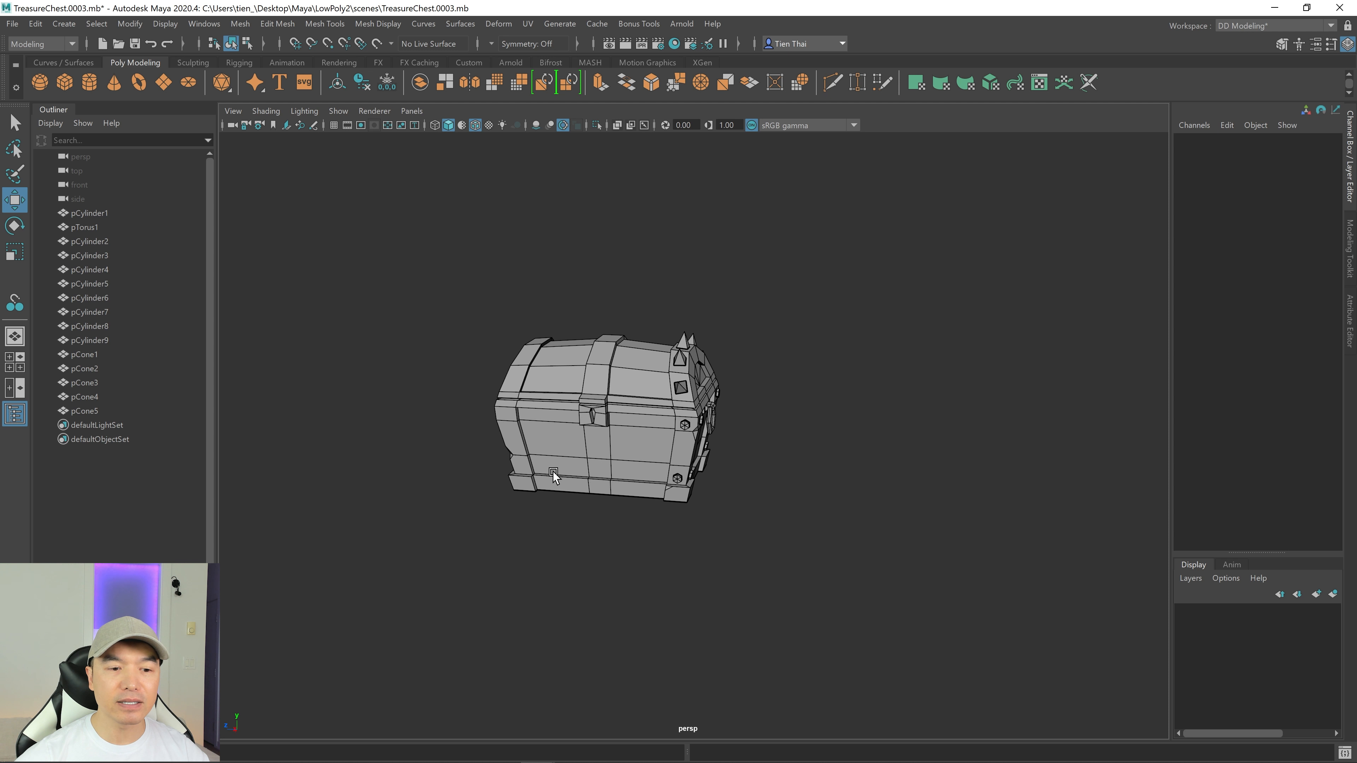
{"action": "scroll", "coordinate": [552, 472], "scroll_direction": "up", "scroll_amount": 5}
{"action": "left_click_drag", "start_coordinate": [525, 507], "coordinate": [541, 506], "text": "alt"}
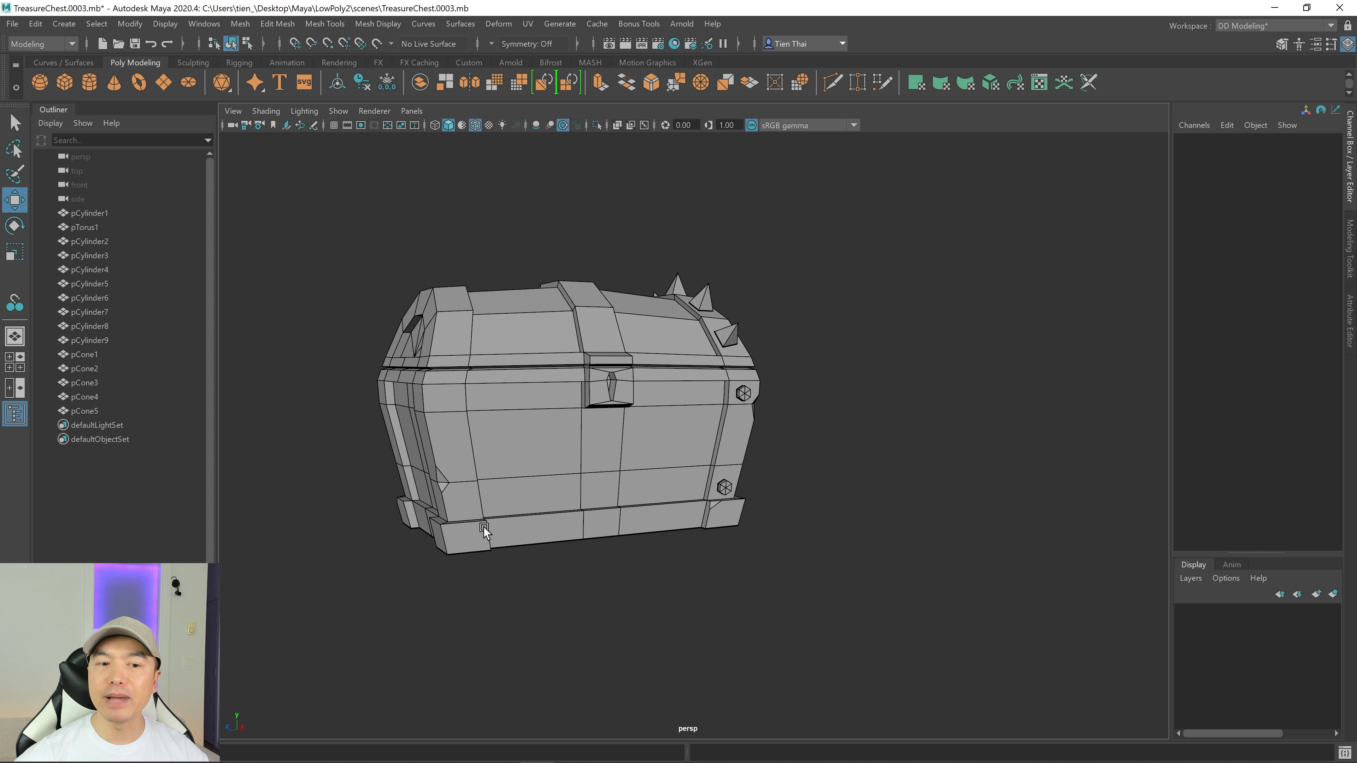
{"action": "scroll", "coordinate": [798, 395], "scroll_direction": "down", "scroll_amount": 3}
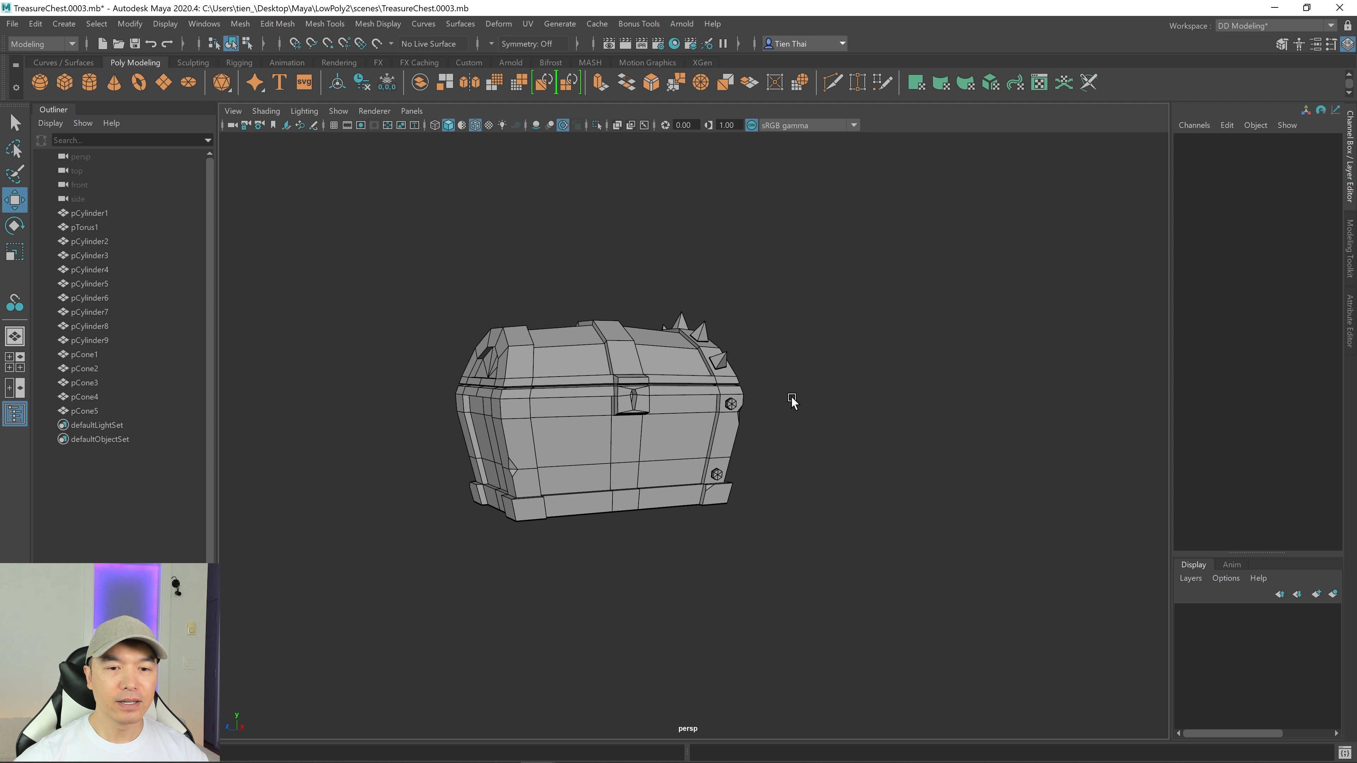
{"action": "left_click_drag", "start_coordinate": [791, 397], "coordinate": [751, 408], "text": "alt"}
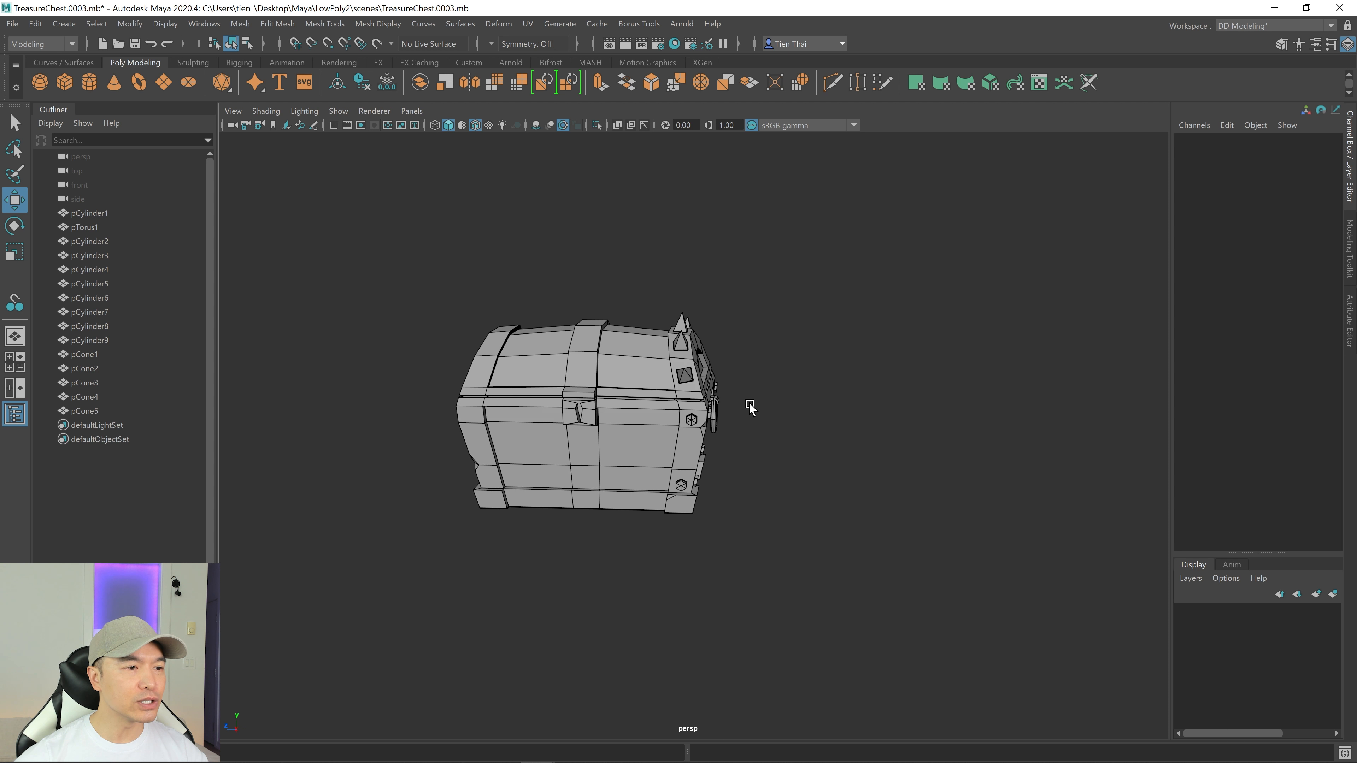
Step: Select all rivets, the five cone studs and the ring handle, and combine them into one mesh
{"action": "left_click", "coordinate": [99, 242]}
{"action": "left_click", "coordinate": [104, 412], "text": "shift"}
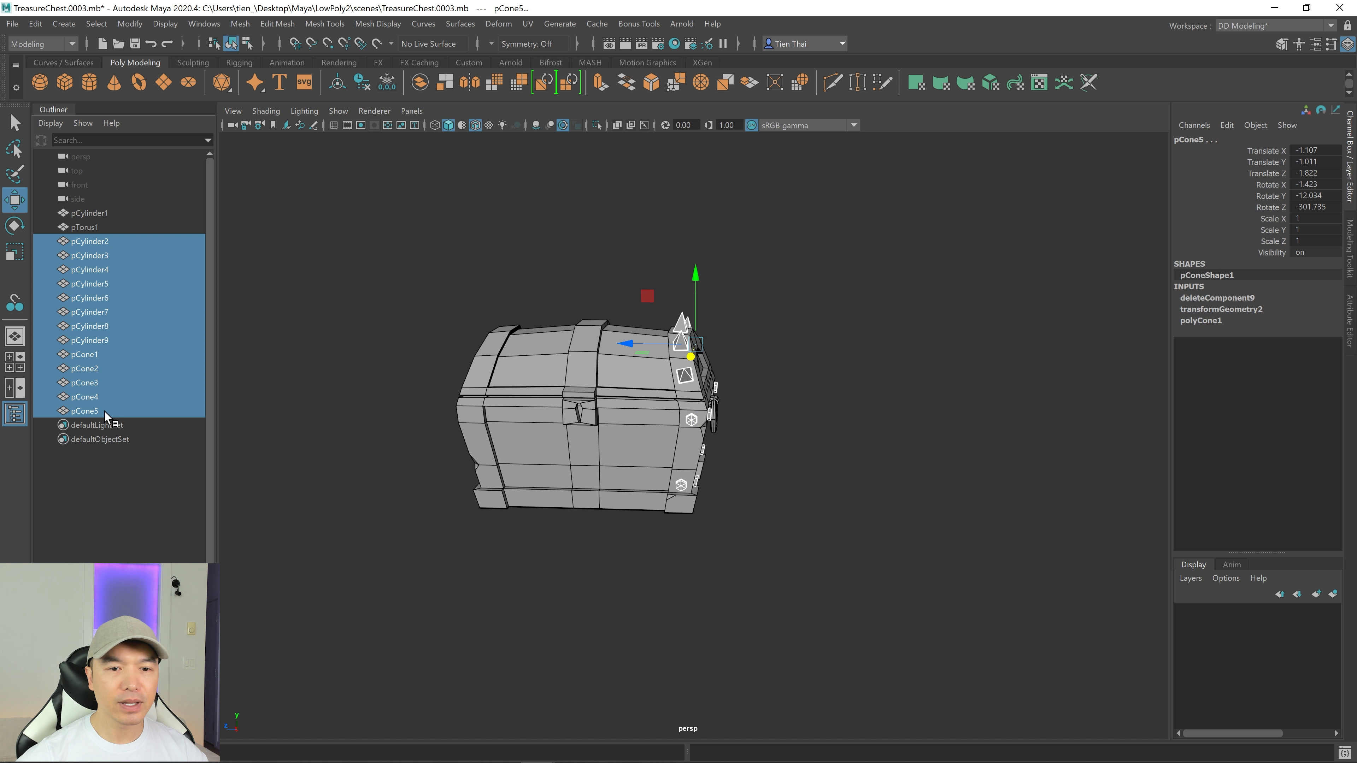
{"action": "left_click_drag", "start_coordinate": [636, 350], "coordinate": [559, 347], "text": "alt"}
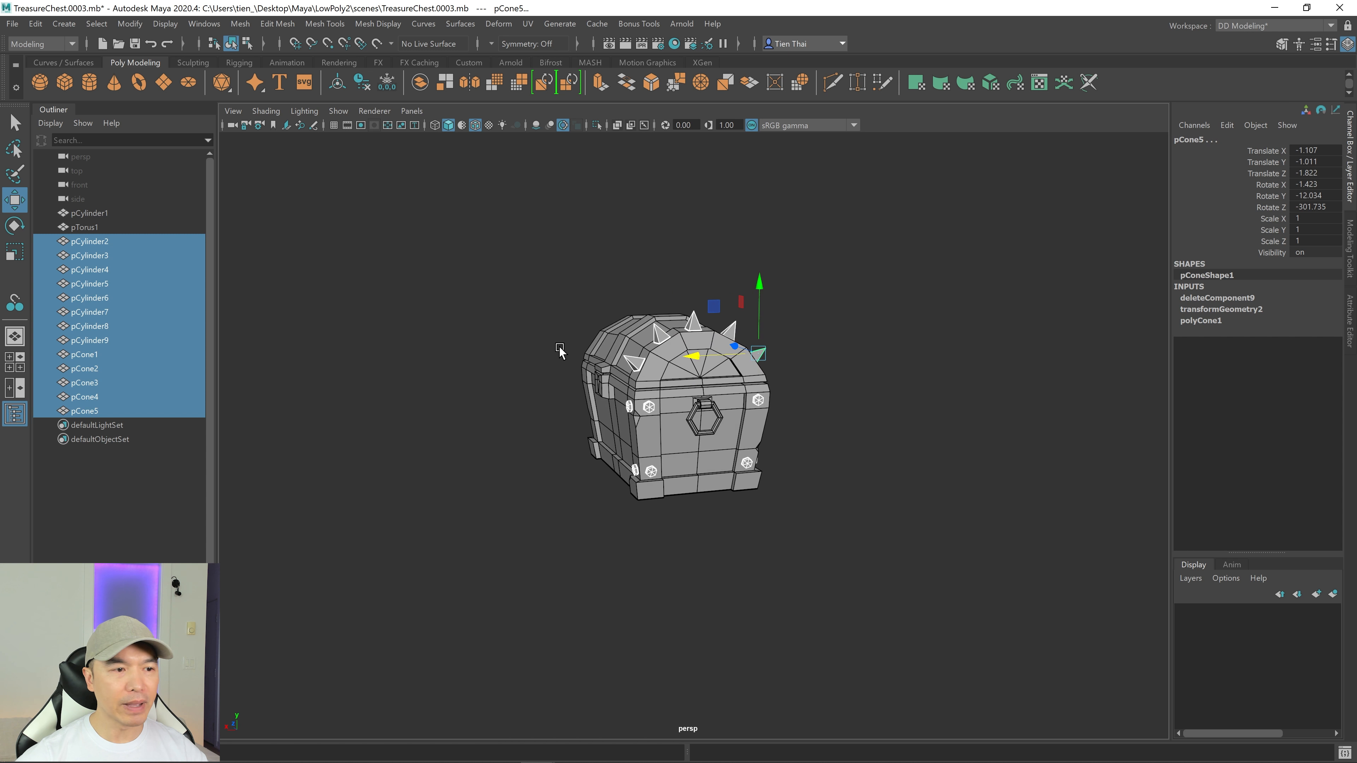
{"action": "left_click", "coordinate": [722, 418], "text": "shift"}
{"action": "left_click_drag", "start_coordinate": [668, 369], "coordinate": [713, 366], "text": "alt"}
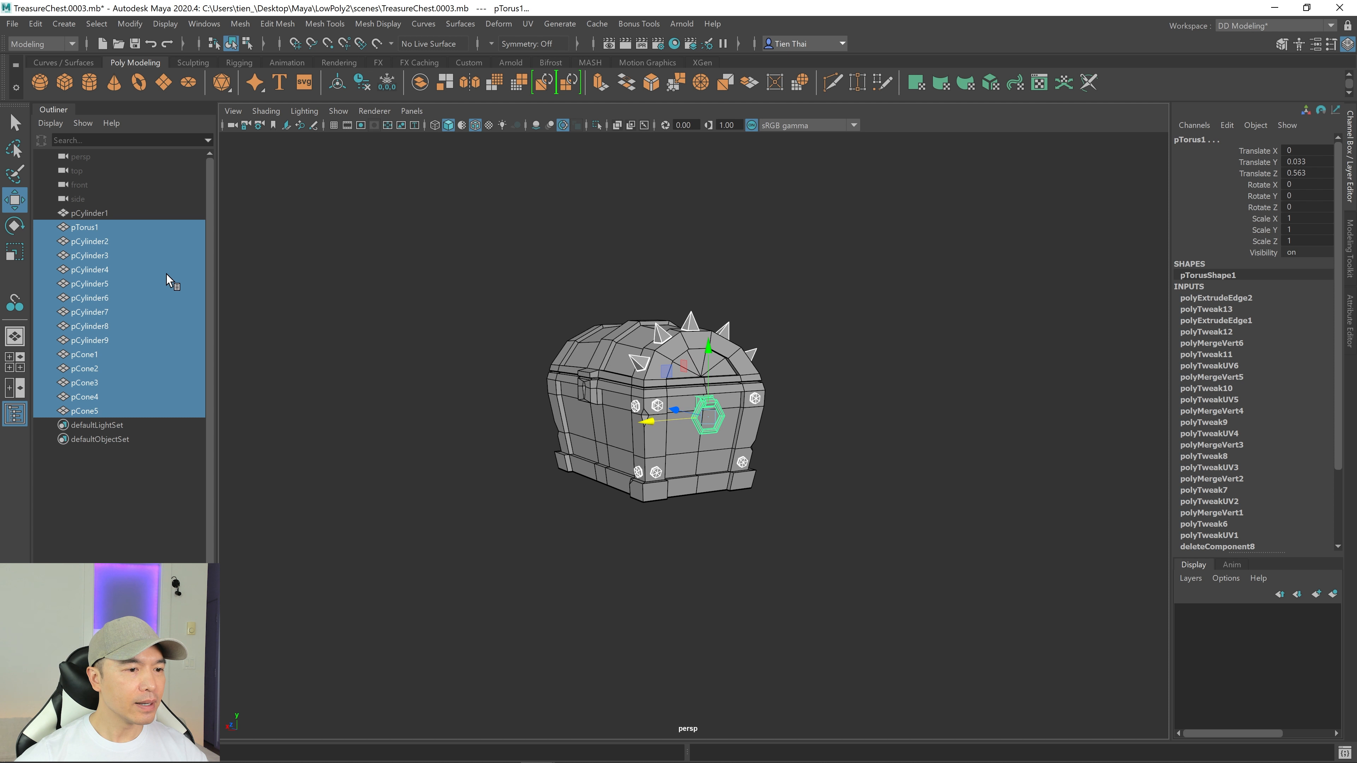
{"action": "left_click_drag", "start_coordinate": [521, 347], "coordinate": [663, 251], "text": "alt"}
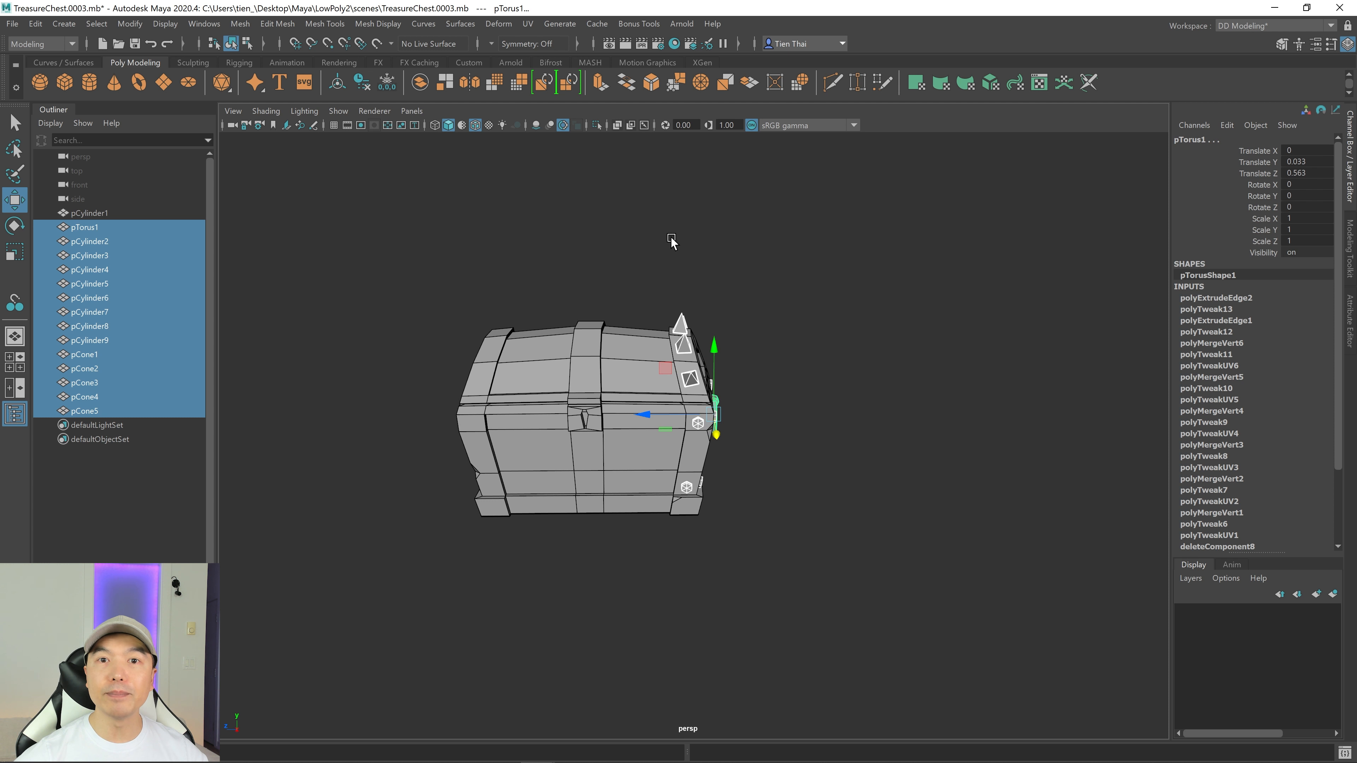
{"action": "left_click", "coordinate": [420, 83]}
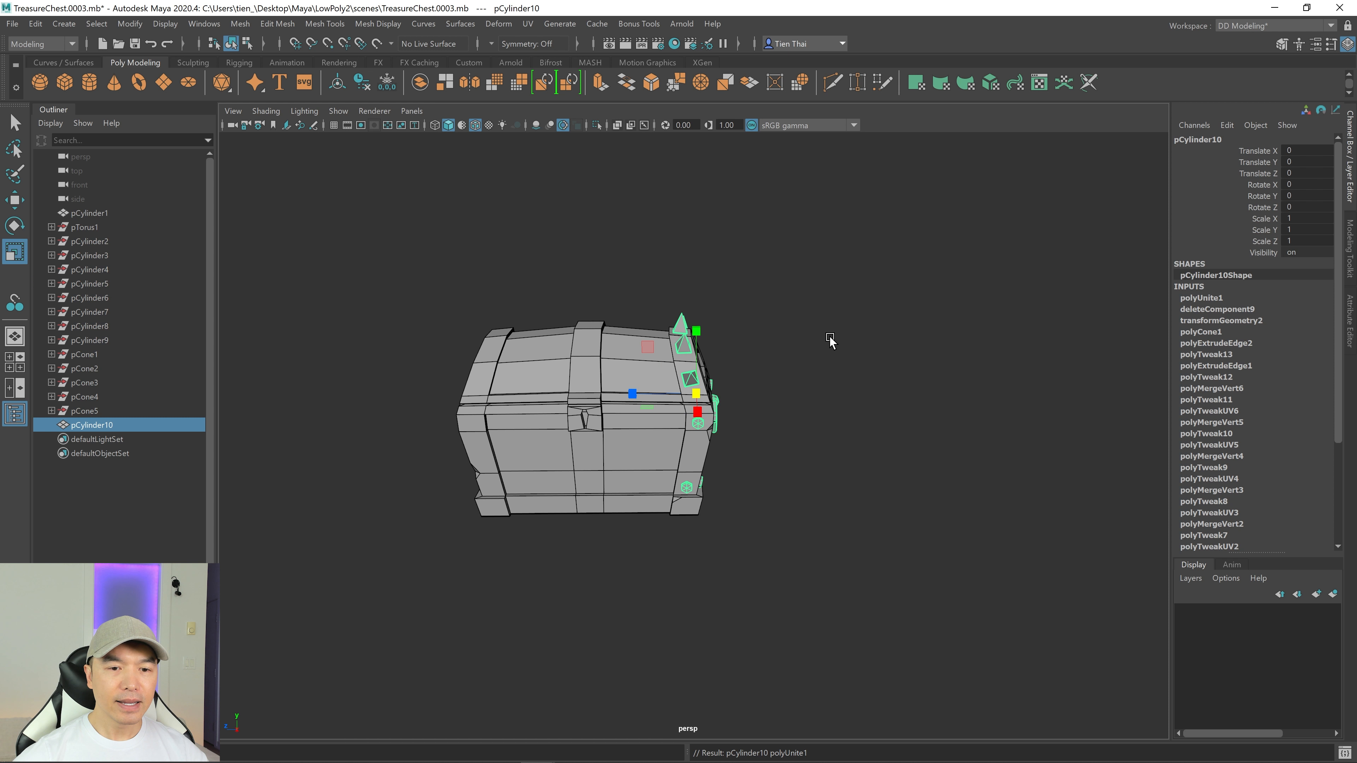
Step: Switch to the side view, frame the chest and turn on X-ray shading
{"action": "left_click_drag", "start_coordinate": [829, 340], "coordinate": [824, 345], "text": "alt"}
{"action": "key", "text": "w"}
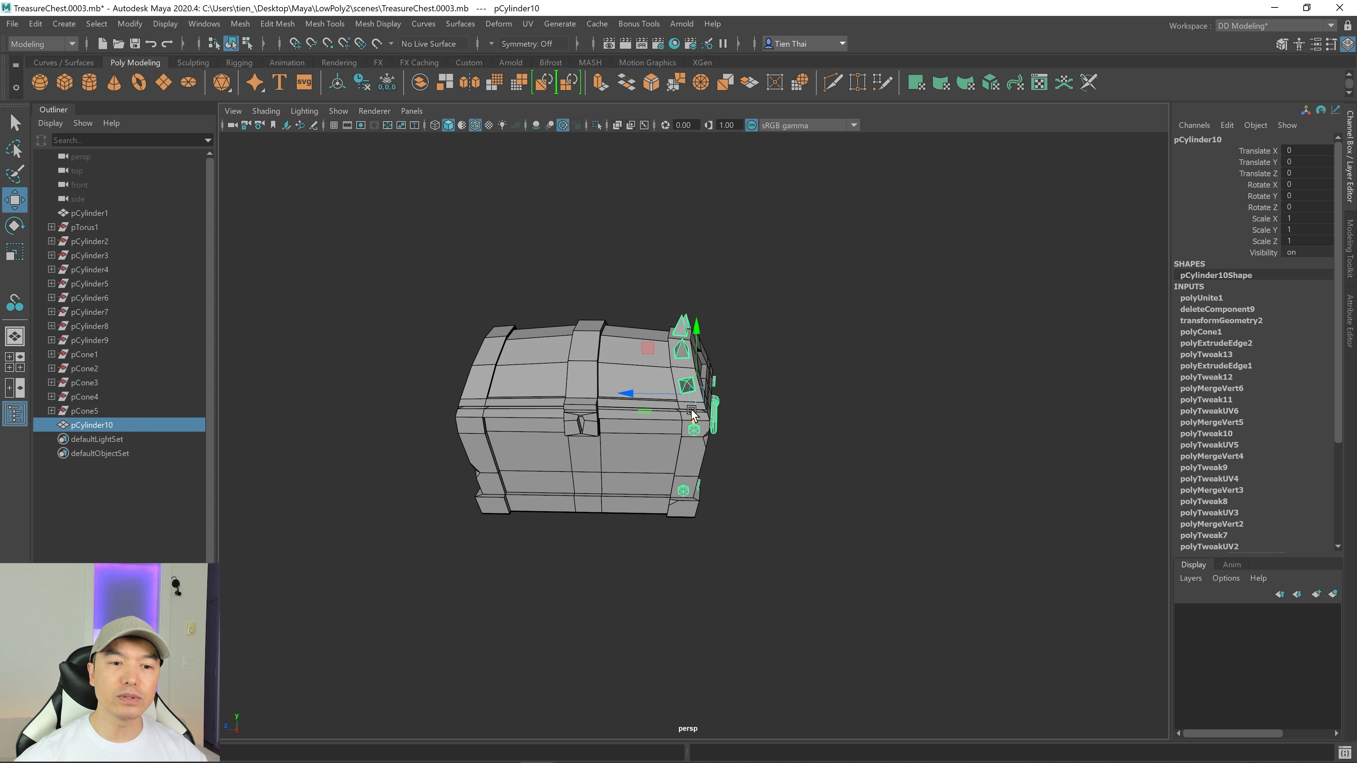
{"action": "middle_click_drag", "start_coordinate": [705, 407], "coordinate": [763, 387], "text": "alt"}
{"action": "key", "text": "space"}
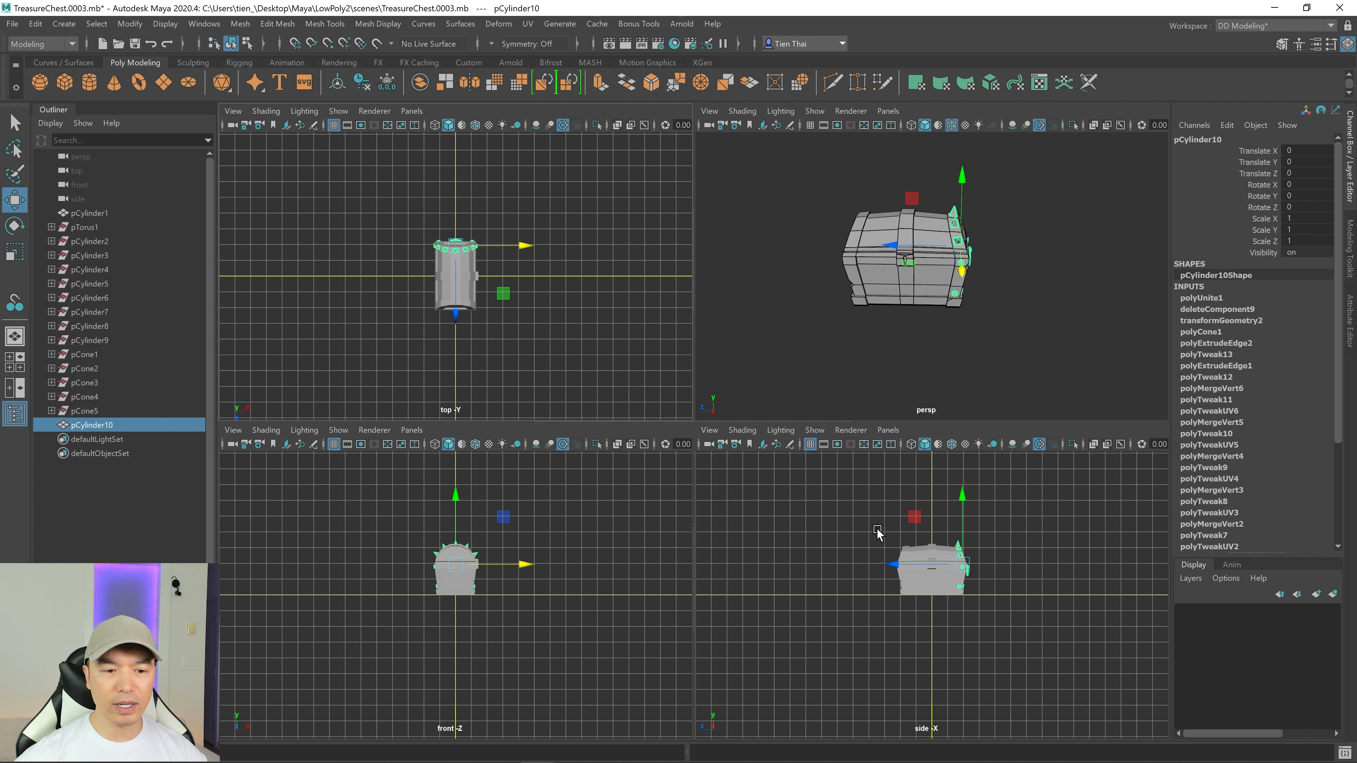
{"action": "key", "text": "space"}
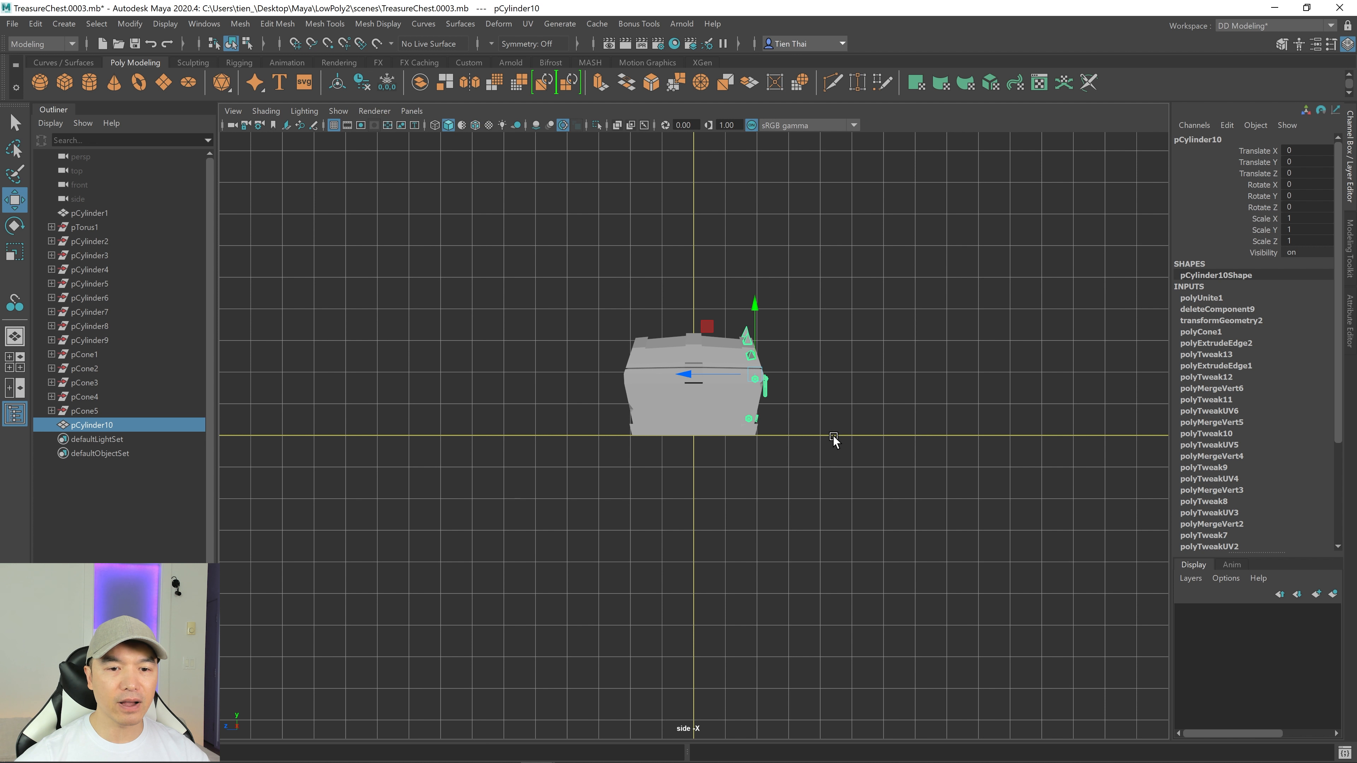
{"action": "right_click_drag", "start_coordinate": [833, 436], "coordinate": [1130, 450], "text": "alt"}
{"action": "middle_click_drag", "start_coordinate": [1130, 451], "coordinate": [1103, 552], "text": "alt"}
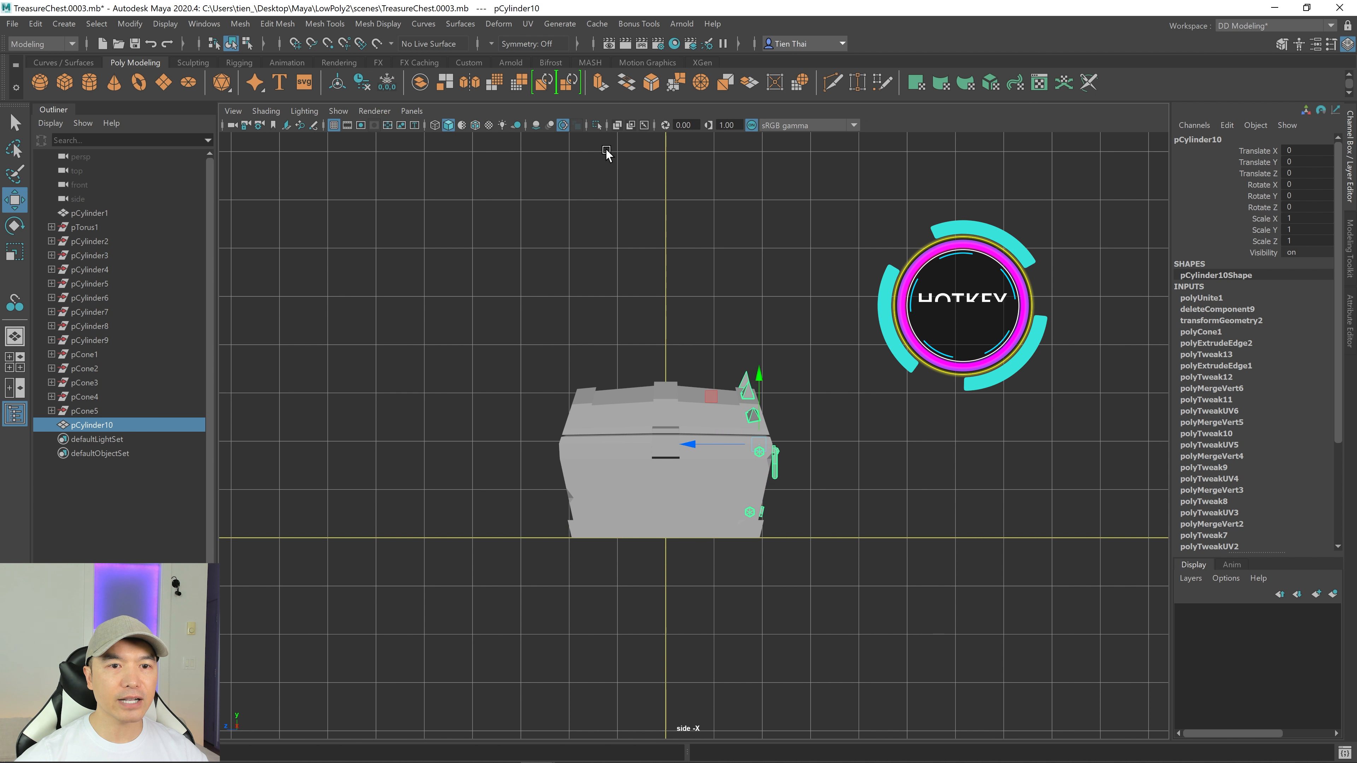
{"action": "left_click", "coordinate": [619, 126]}
{"action": "middle_click_drag", "start_coordinate": [878, 368], "coordinate": [874, 336], "text": "alt"}
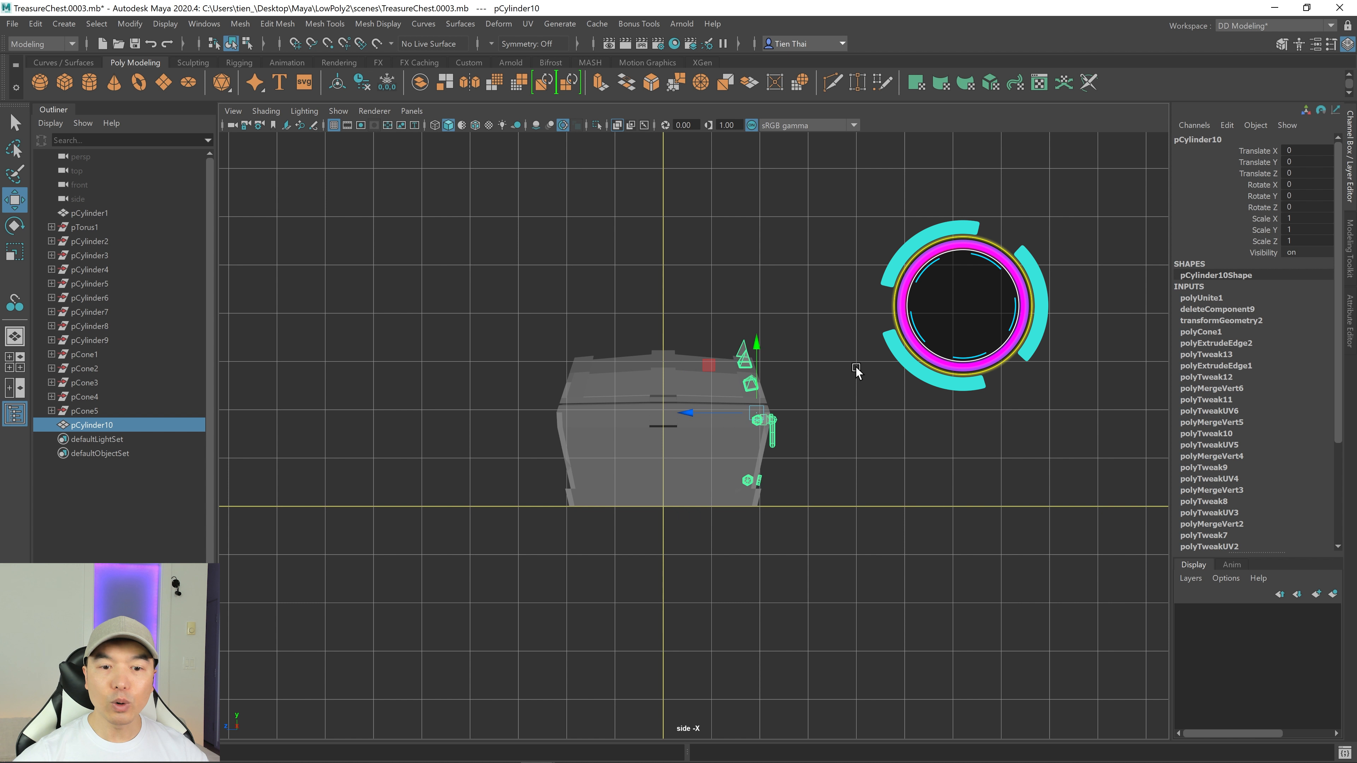
Step: Move the combined mesh's pivot onto the chest's centre grid line using grid snapping in the side view, and return to the perspective view
{"action": "key", "text": "d"}
{"action": "key", "text": "x"}
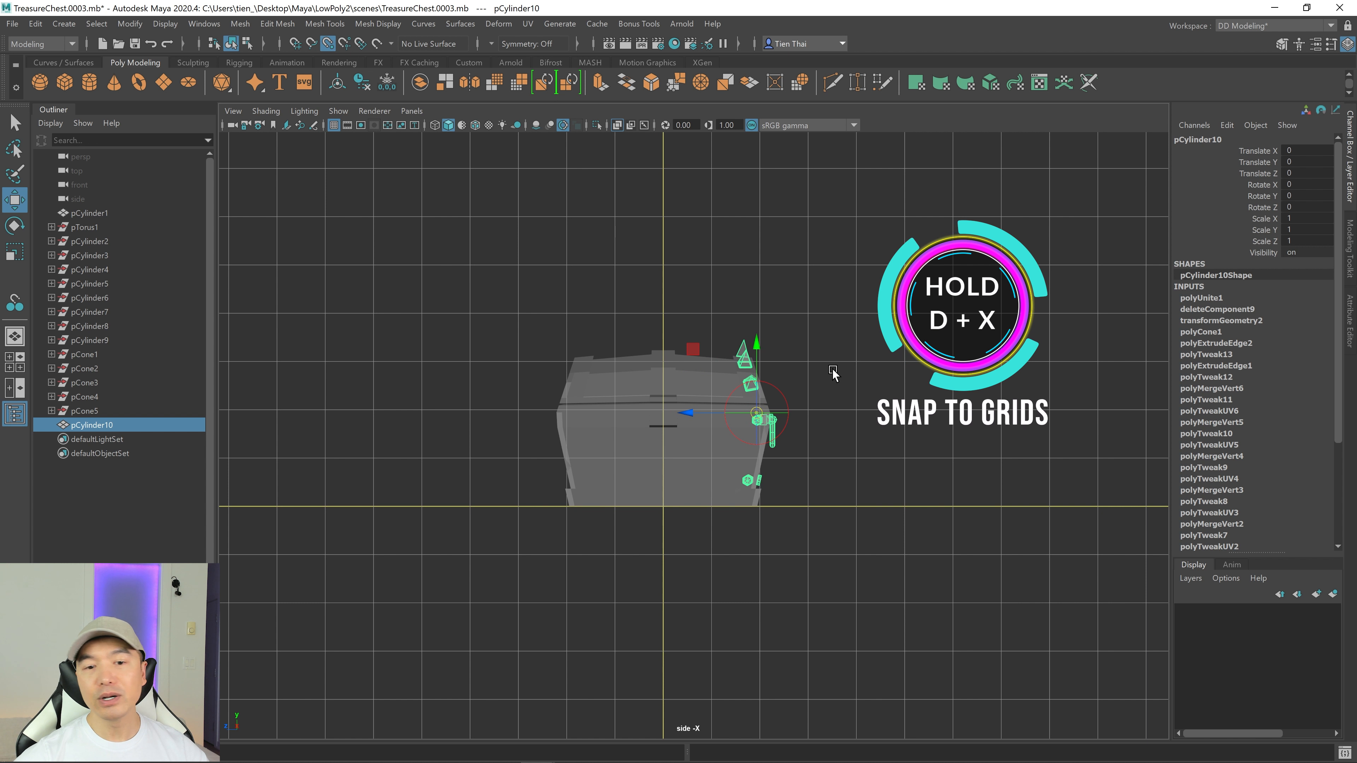
{"action": "key", "text": "x"}
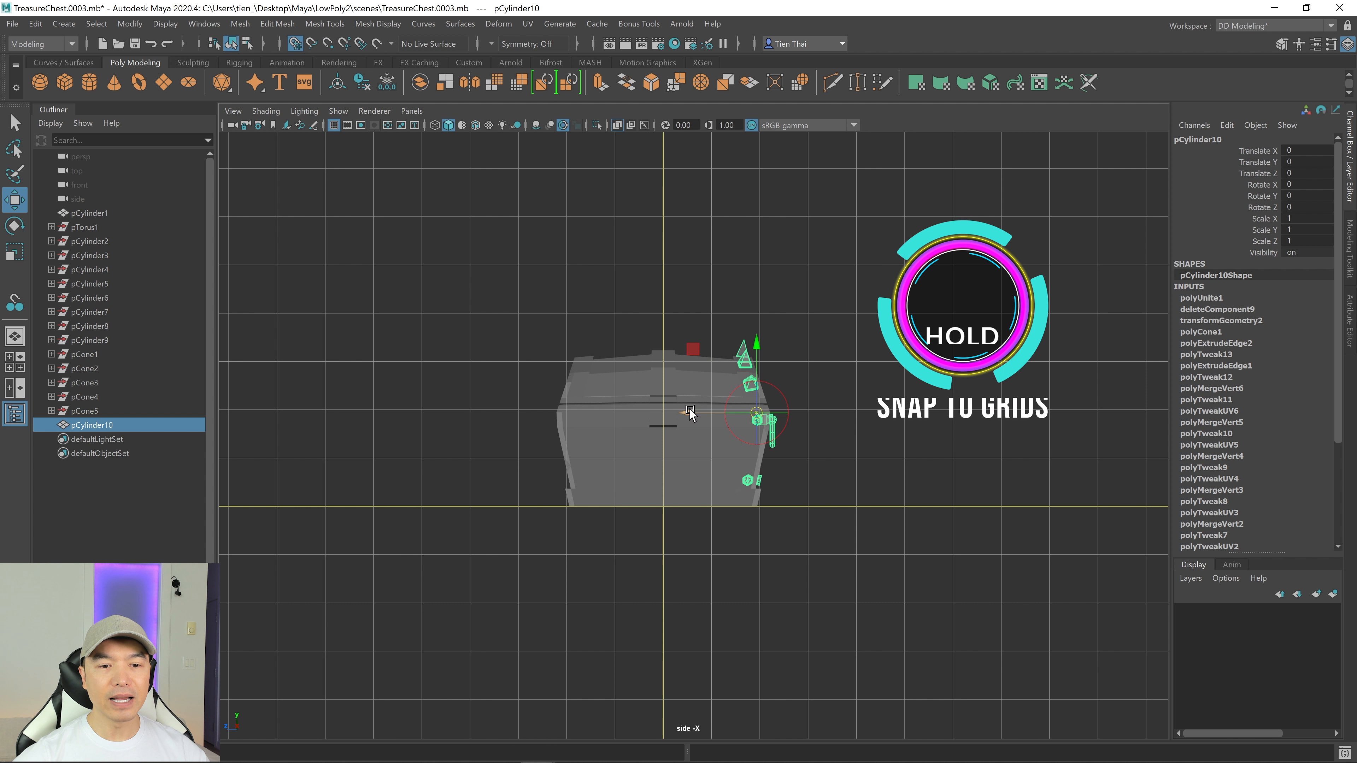
{"action": "left_click_drag", "start_coordinate": [690, 413], "coordinate": [652, 416]}
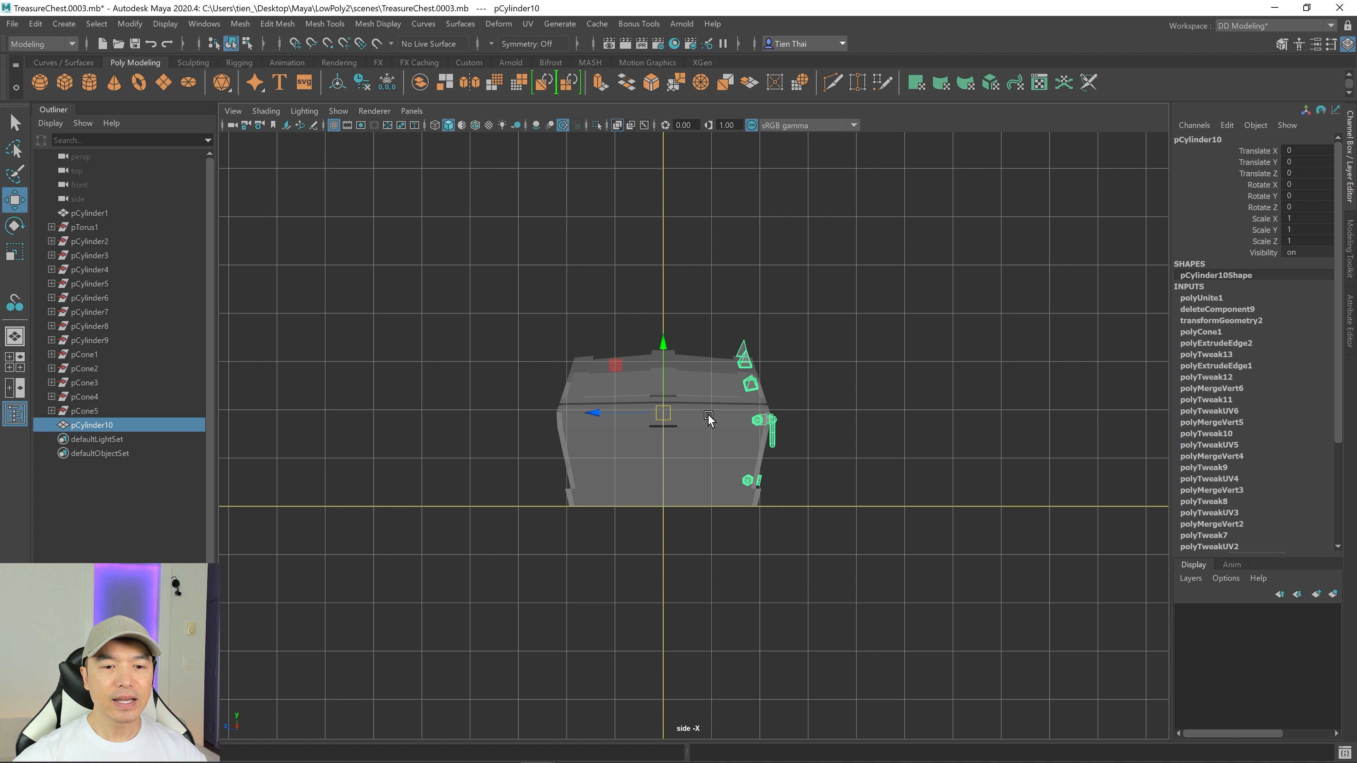
{"action": "key", "text": "space"}
{"action": "key", "text": "space"}
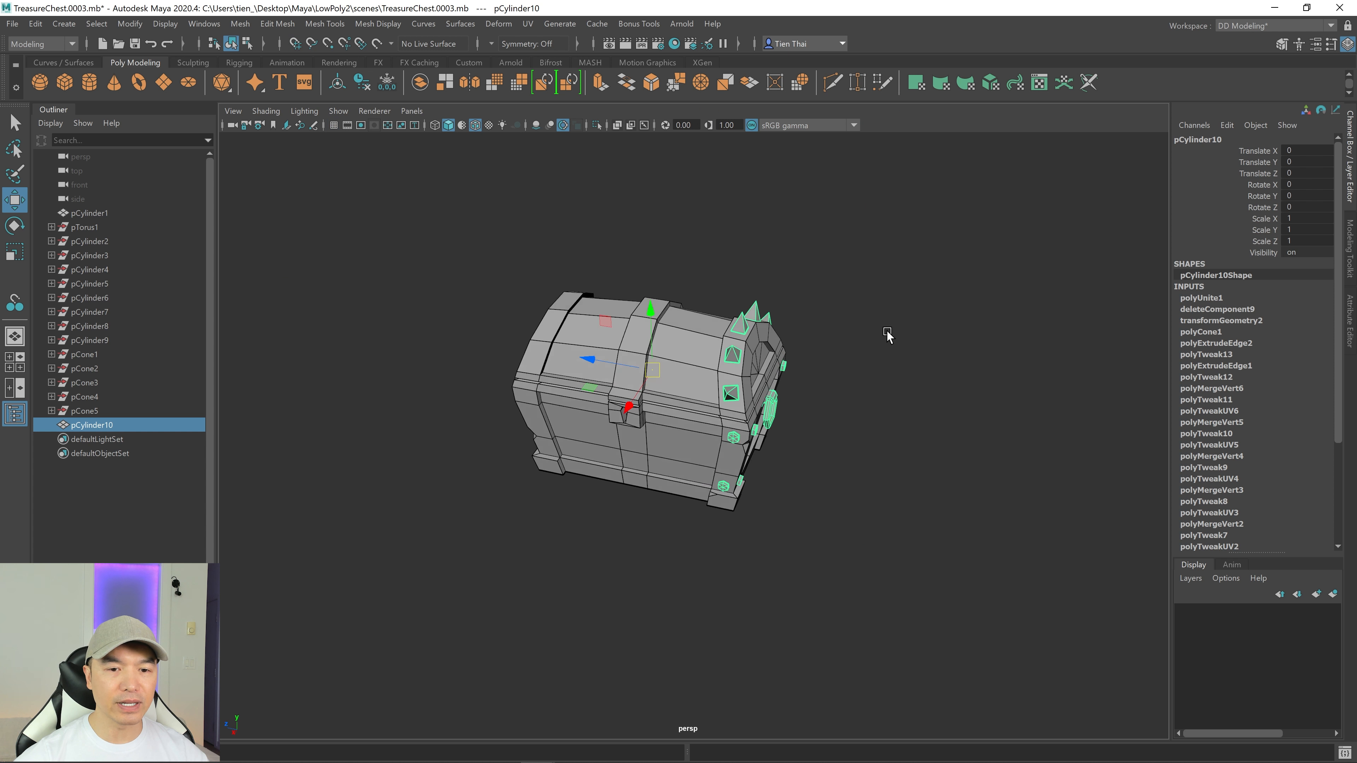
Step: Mirror the combined rivets, studs and handle across the world Z axis in the + direction
{"action": "key", "text": "q"}
{"action": "right_click_drag", "start_coordinate": [774, 255], "coordinate": [778, 292]}
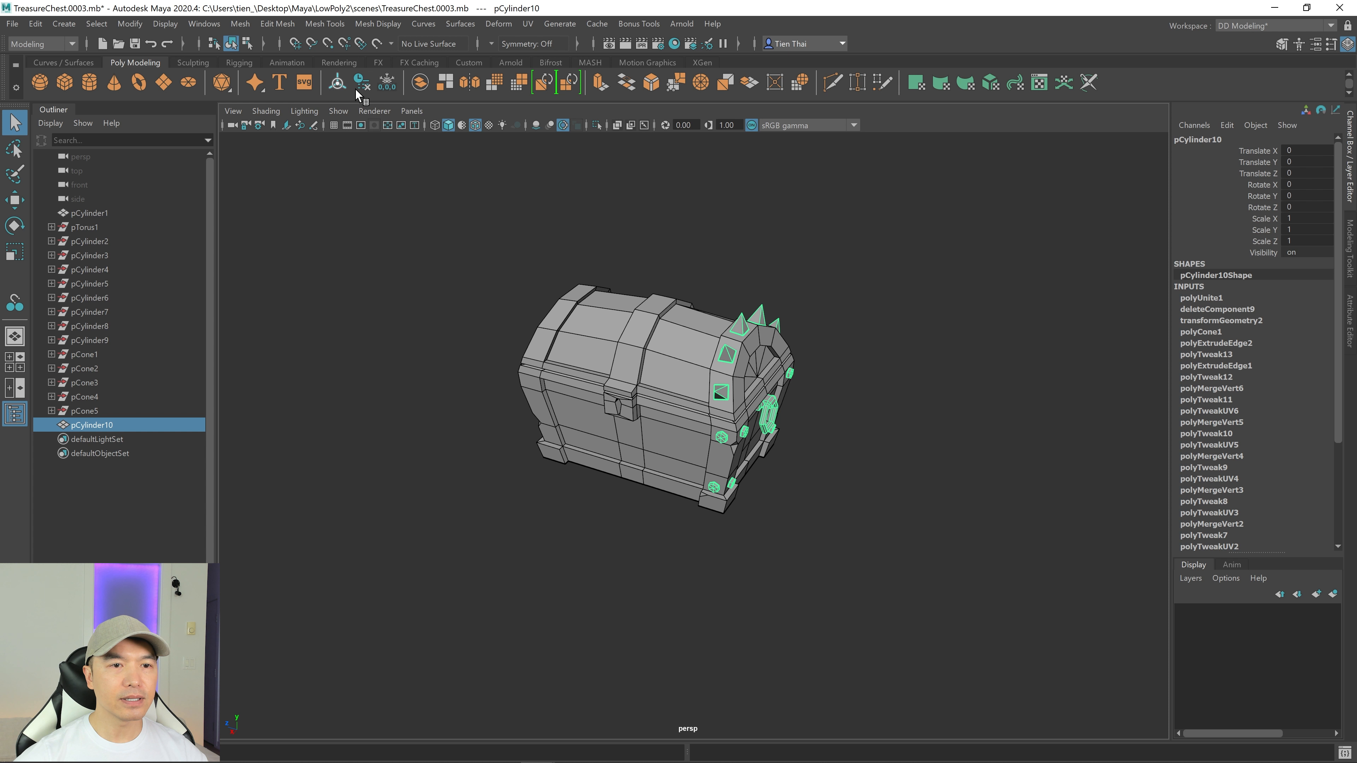
{"action": "left_click", "coordinate": [472, 81]}
{"action": "left_click_drag", "start_coordinate": [719, 347], "coordinate": [747, 349], "text": "alt"}
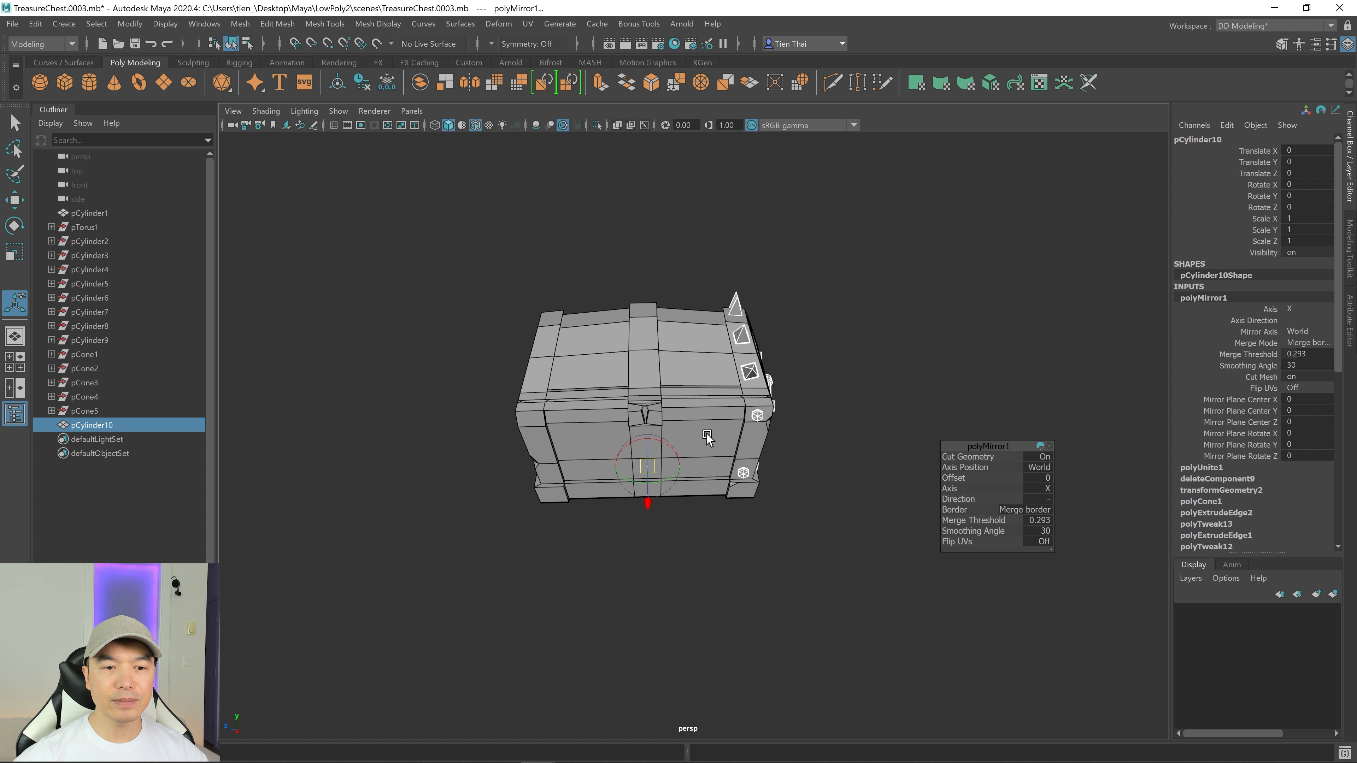
{"action": "left_click", "coordinate": [1045, 489]}
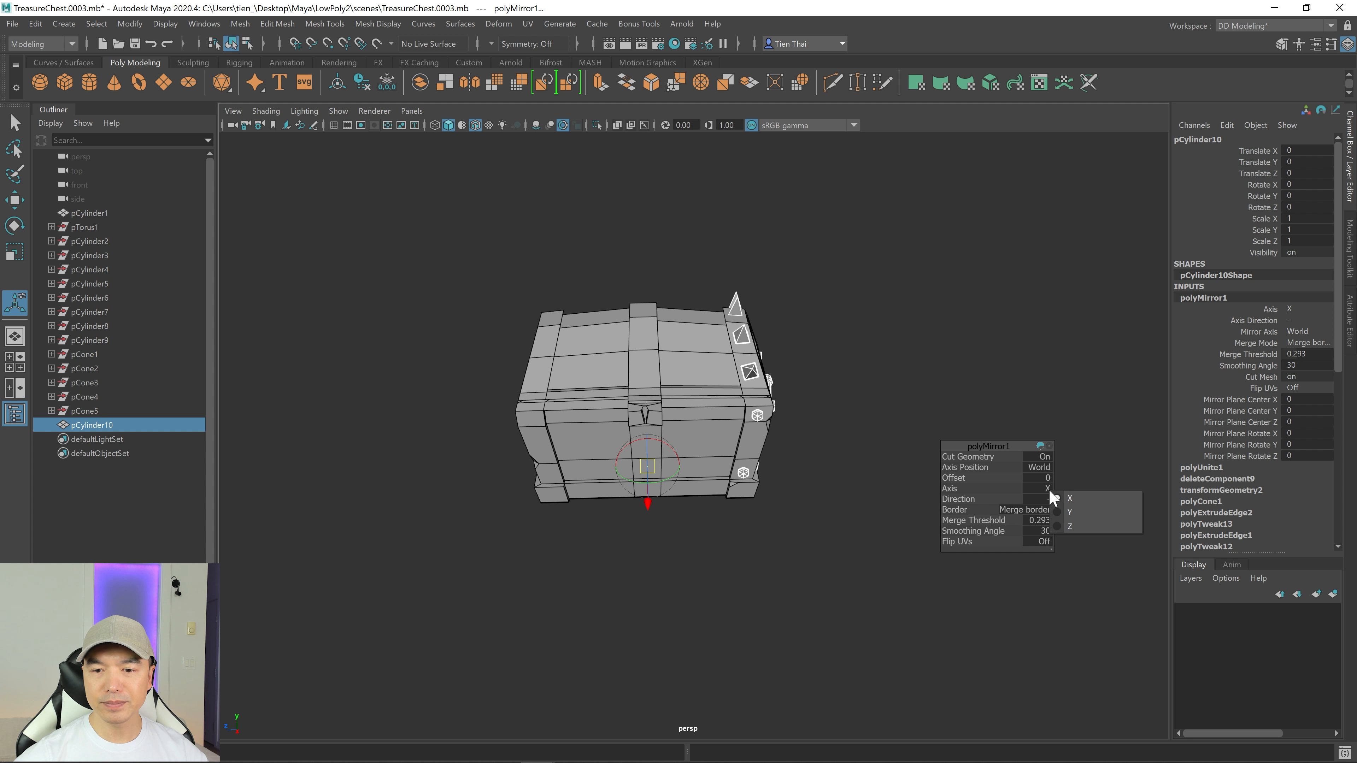
{"action": "left_click", "coordinate": [1072, 525]}
{"action": "left_click", "coordinate": [1049, 500]}
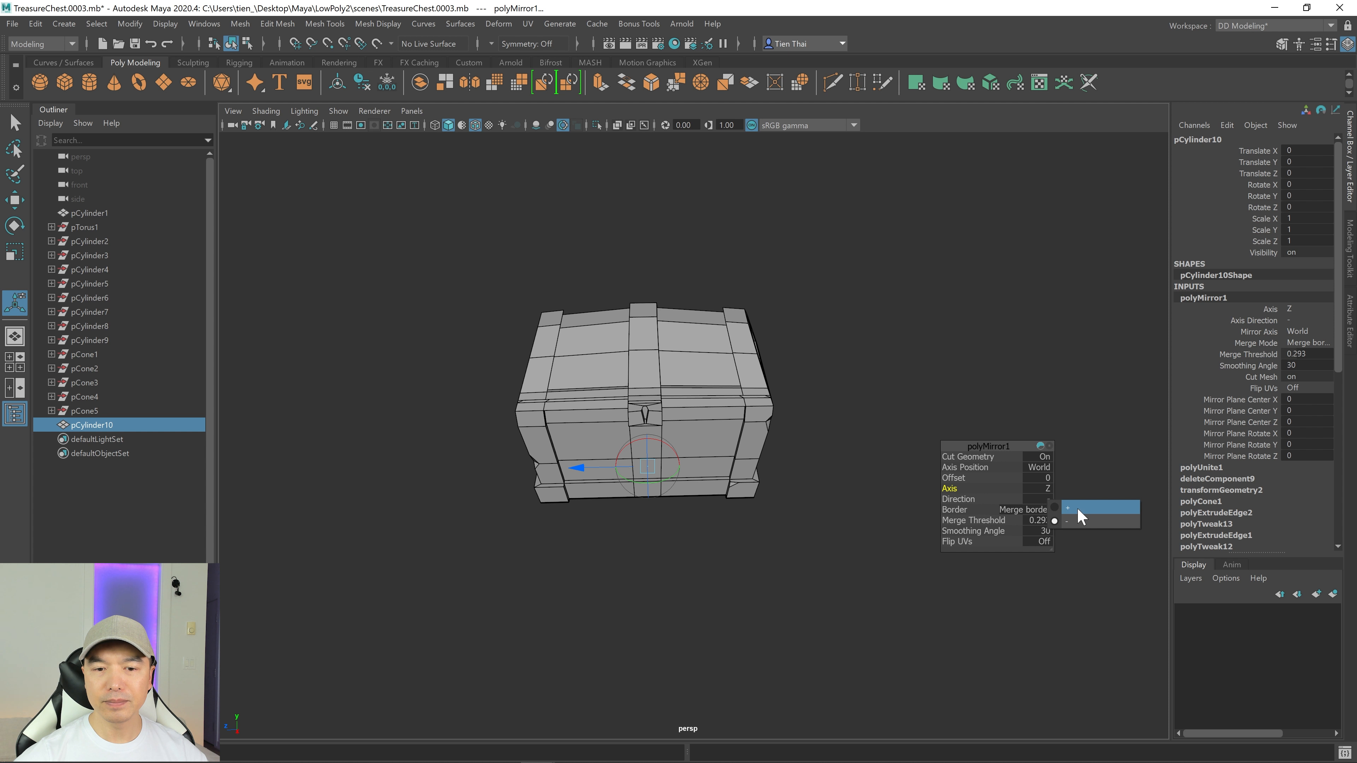
{"action": "left_click", "coordinate": [1060, 508]}
{"action": "left_click_drag", "start_coordinate": [780, 423], "coordinate": [688, 408], "text": "alt"}
{"action": "key", "text": "q"}
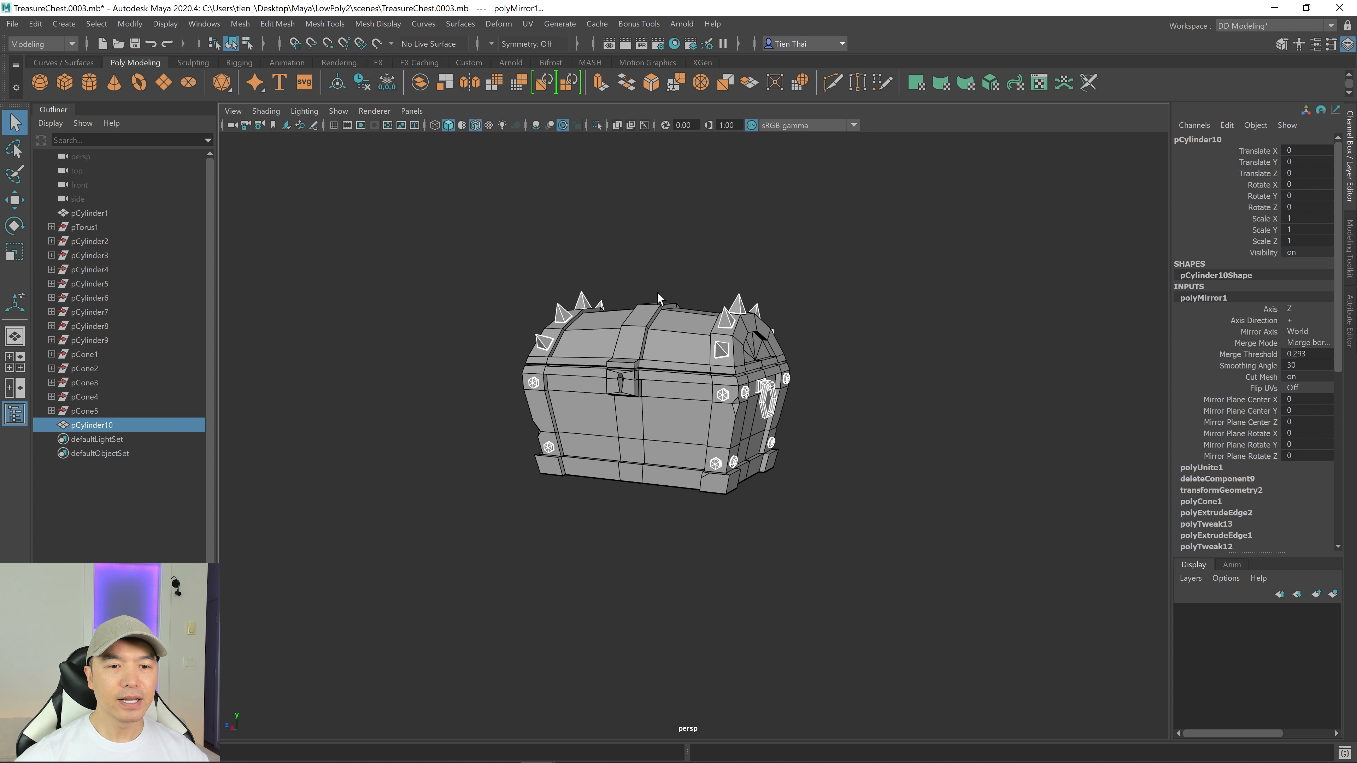
Step: Examine the mirrored studs and rivets at both ends of the chest up close and from a distance
{"action": "scroll", "coordinate": [748, 251], "scroll_direction": "up", "scroll_amount": 3}
{"action": "mouse_move", "coordinate": [744, 269]}
{"action": "left_mouse_down", "text": "alt"}
{"action": "mouse_move", "coordinate": [812, 252]}
{"action": "mouse_move", "coordinate": [750, 283]}
{"action": "left_mouse_up", "text": "alt"}
{"action": "scroll", "coordinate": [750, 283], "scroll_direction": "down", "scroll_amount": 3}
{"action": "mouse_move", "coordinate": [652, 354]}
{"action": "left_mouse_down", "text": "alt"}
{"action": "mouse_move", "coordinate": [635, 359]}
{"action": "mouse_move", "coordinate": [664, 336]}
{"action": "left_mouse_up", "text": "alt"}
{"action": "scroll", "coordinate": [658, 346], "scroll_direction": "up", "scroll_amount": 3}
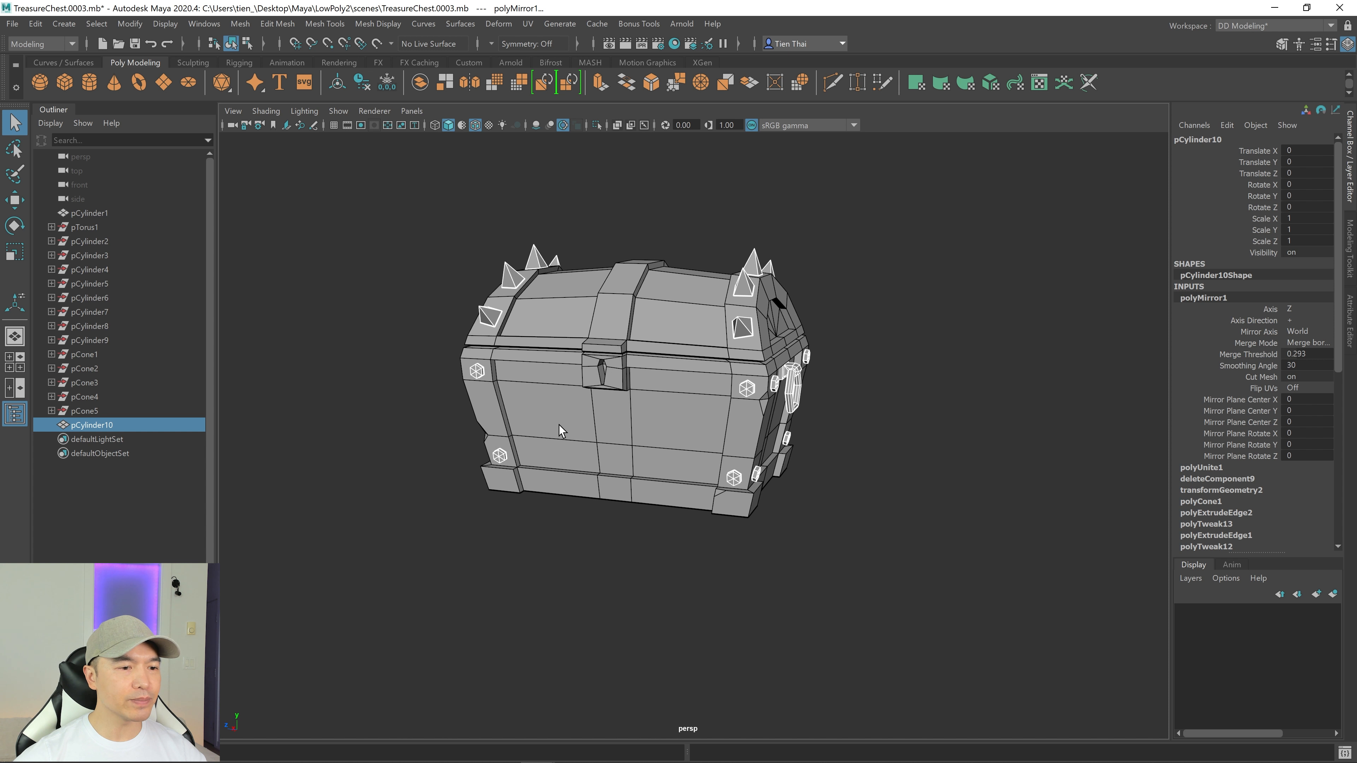
{"action": "scroll", "coordinate": [583, 421], "scroll_direction": "down", "scroll_amount": 3}
{"action": "left_click_drag", "start_coordinate": [629, 424], "coordinate": [618, 390], "text": "alt"}
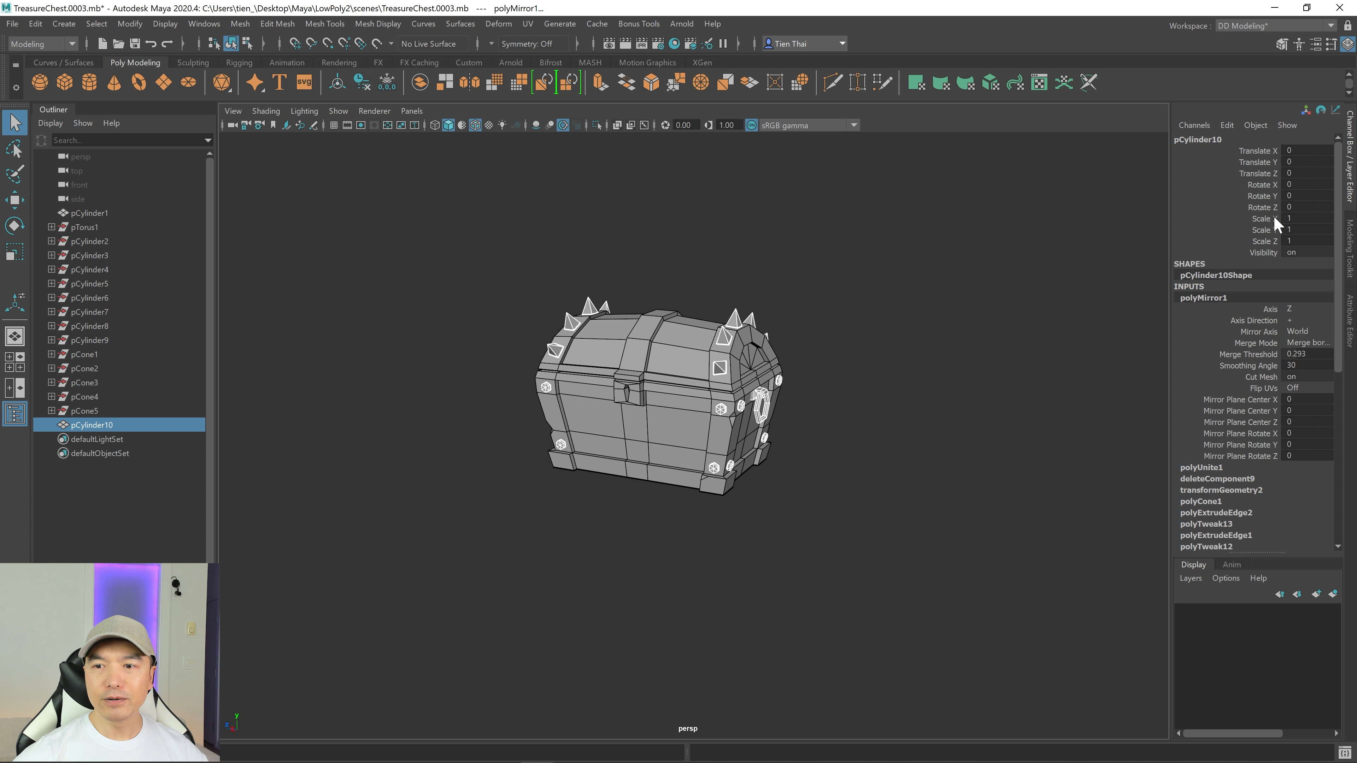
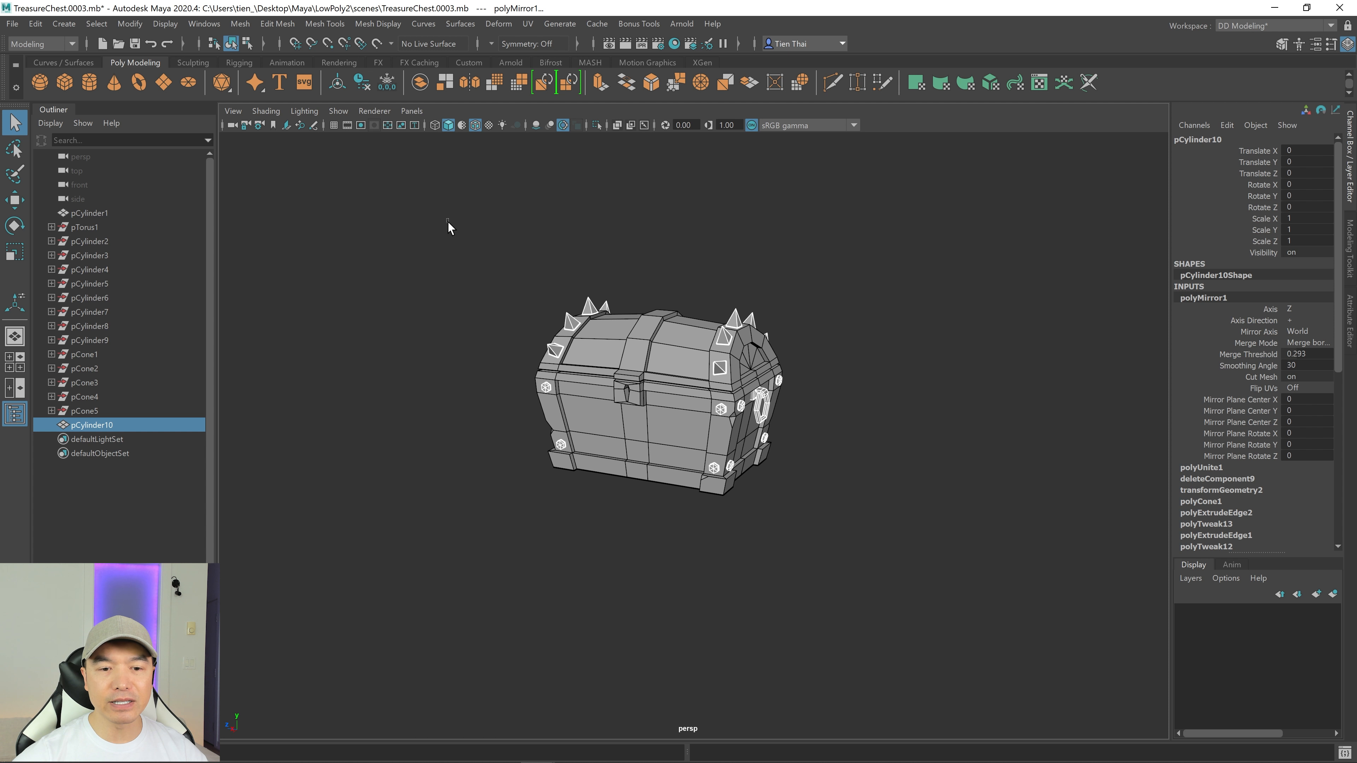
Step: Select the chest together with the mirrored detail mesh, freeze their transformations and delete their construction history
{"action": "left_click_drag", "start_coordinate": [448, 228], "coordinate": [956, 586]}
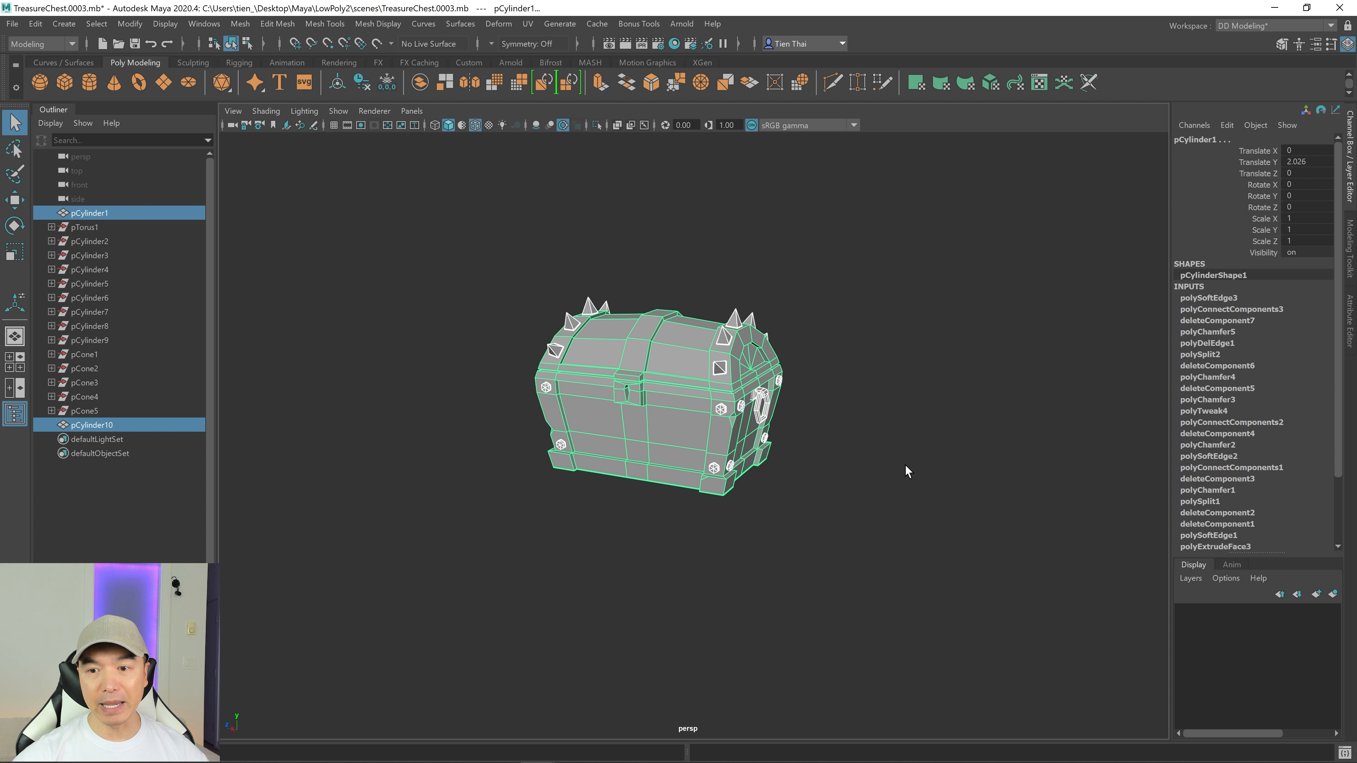
{"action": "left_click_drag", "start_coordinate": [906, 471], "coordinate": [769, 446], "text": "alt"}
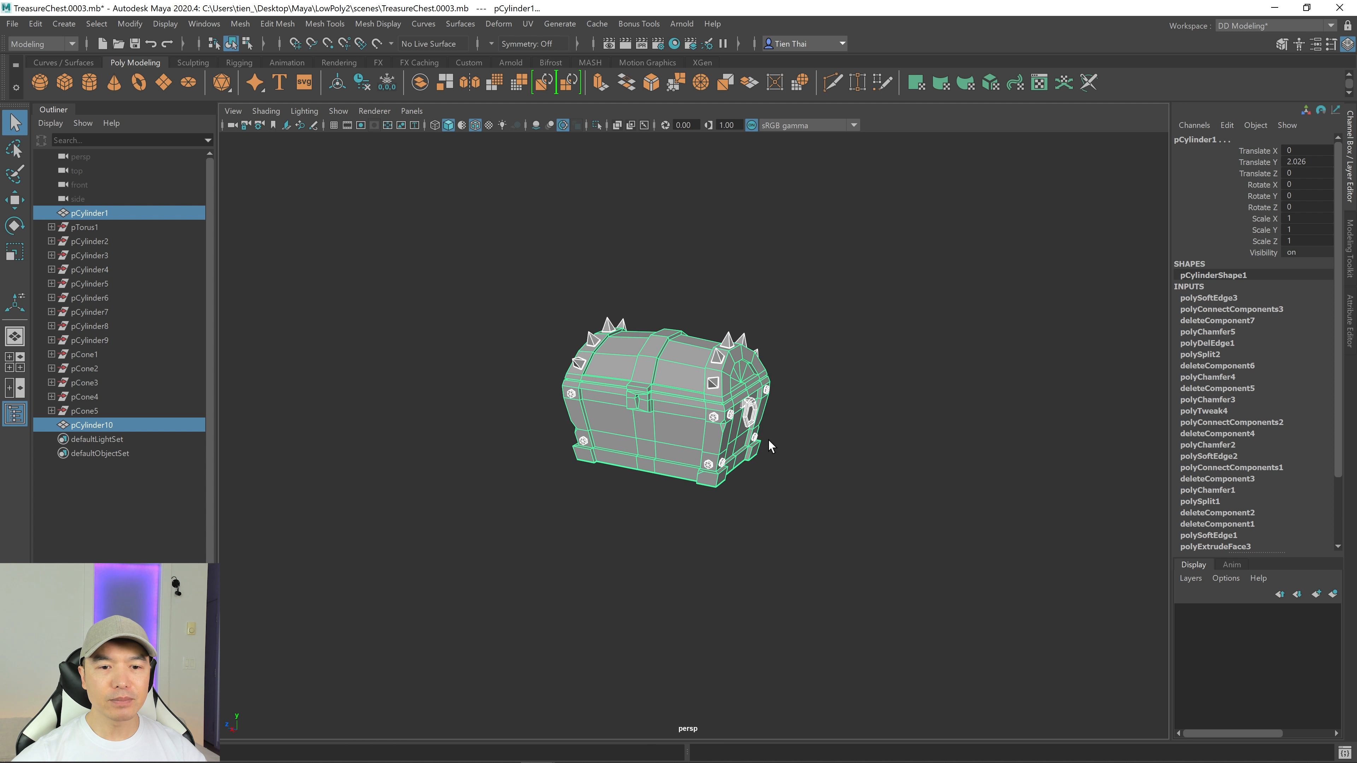
{"action": "left_click_drag", "start_coordinate": [700, 290], "coordinate": [751, 305], "text": "alt"}
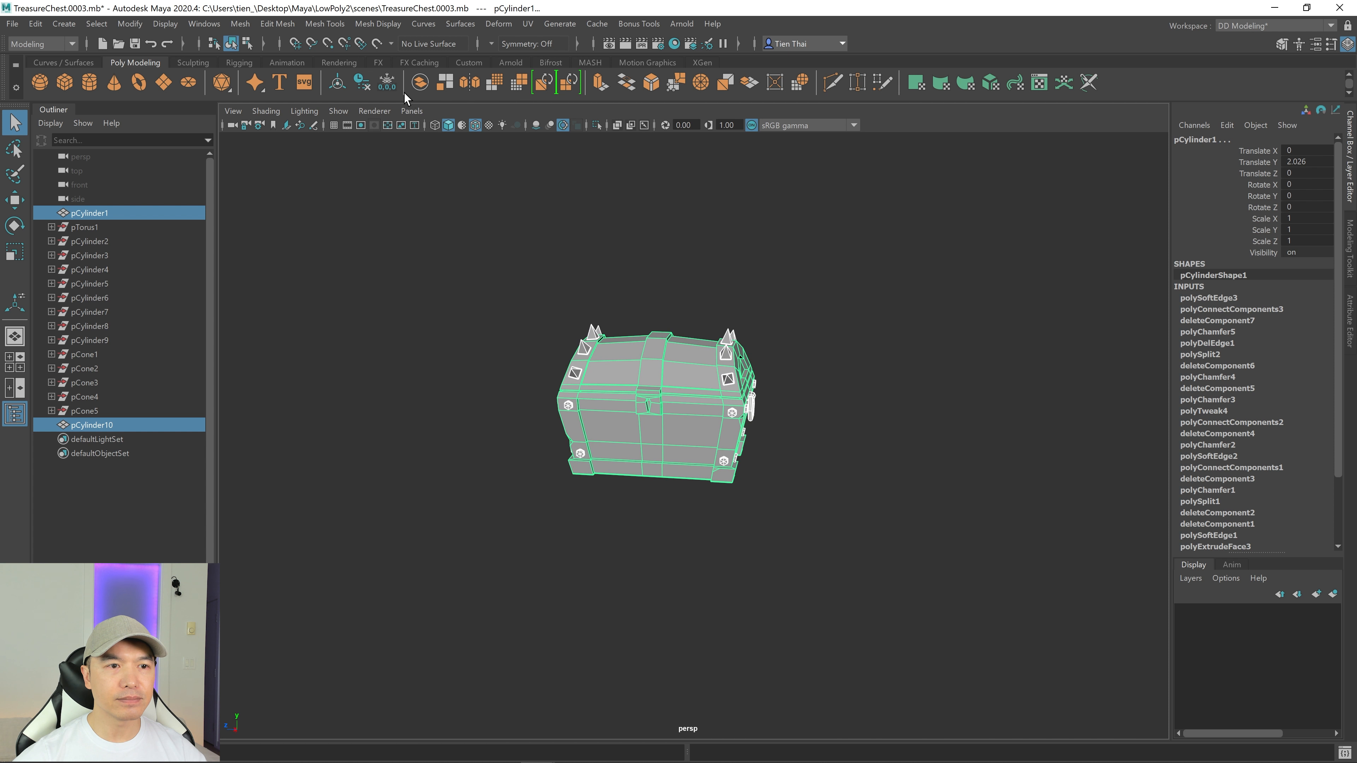
{"action": "left_click", "coordinate": [387, 82]}
{"action": "left_click", "coordinate": [364, 84]}
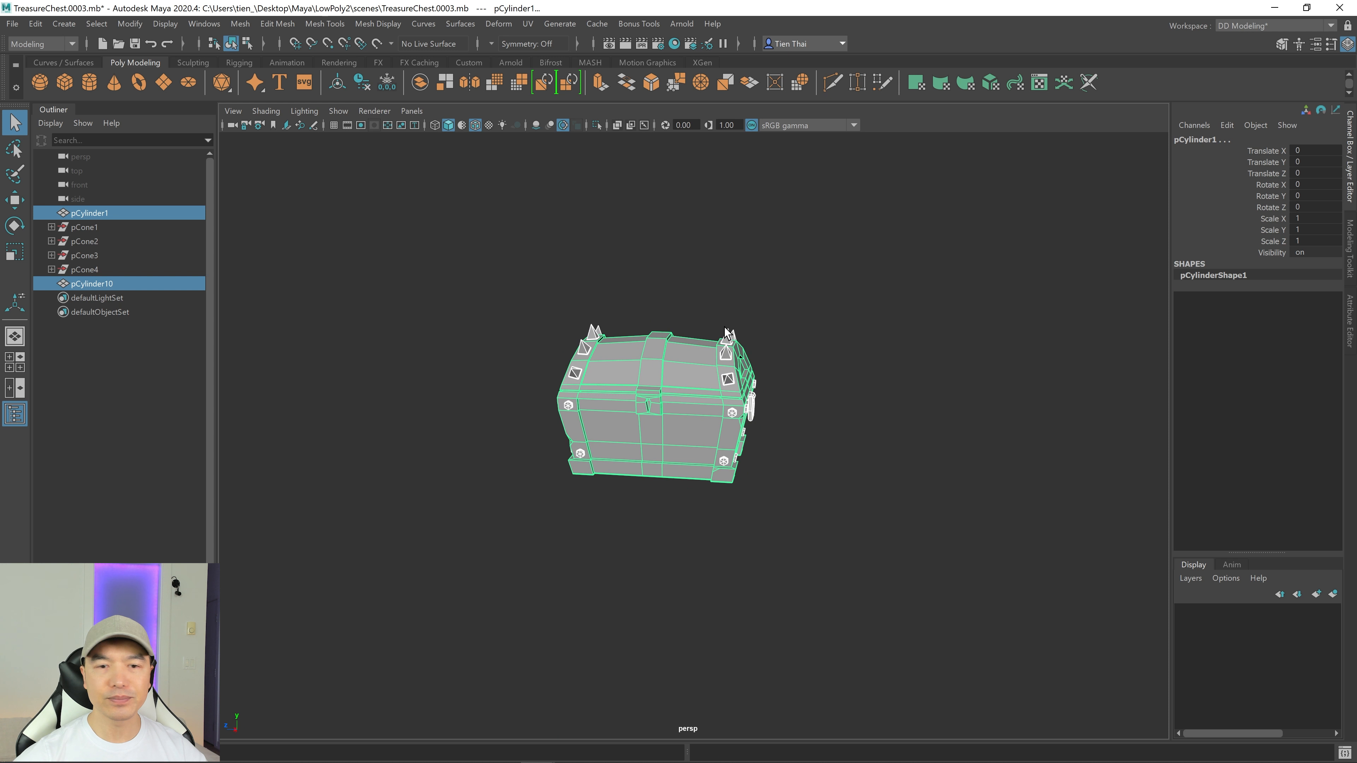
{"action": "right_click_drag", "start_coordinate": [713, 336], "coordinate": [578, 357], "text": "alt"}
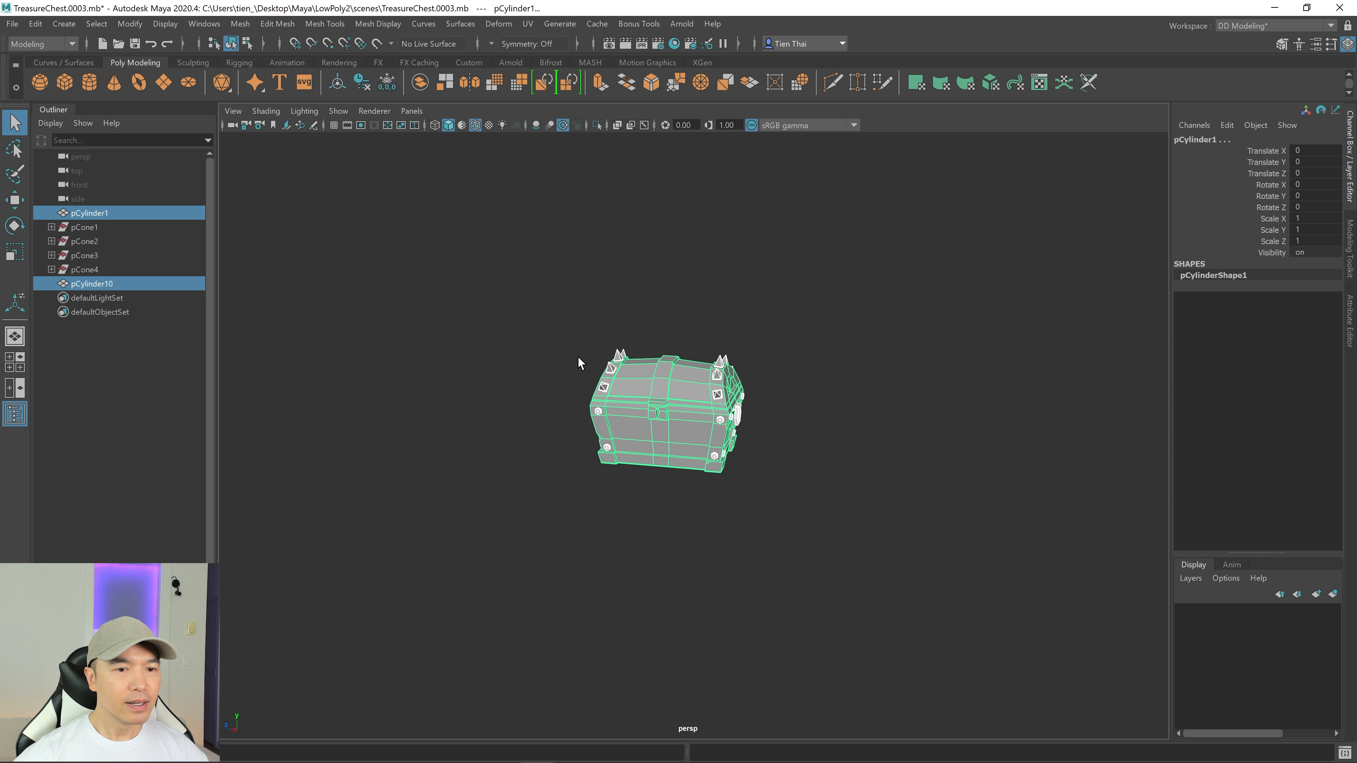
Step: Delete the leftover empty groups pCone1 through pCone4
{"action": "left_click", "coordinate": [511, 338]}
{"action": "left_click", "coordinate": [101, 226]}
{"action": "left_click", "coordinate": [87, 268], "text": "shift"}
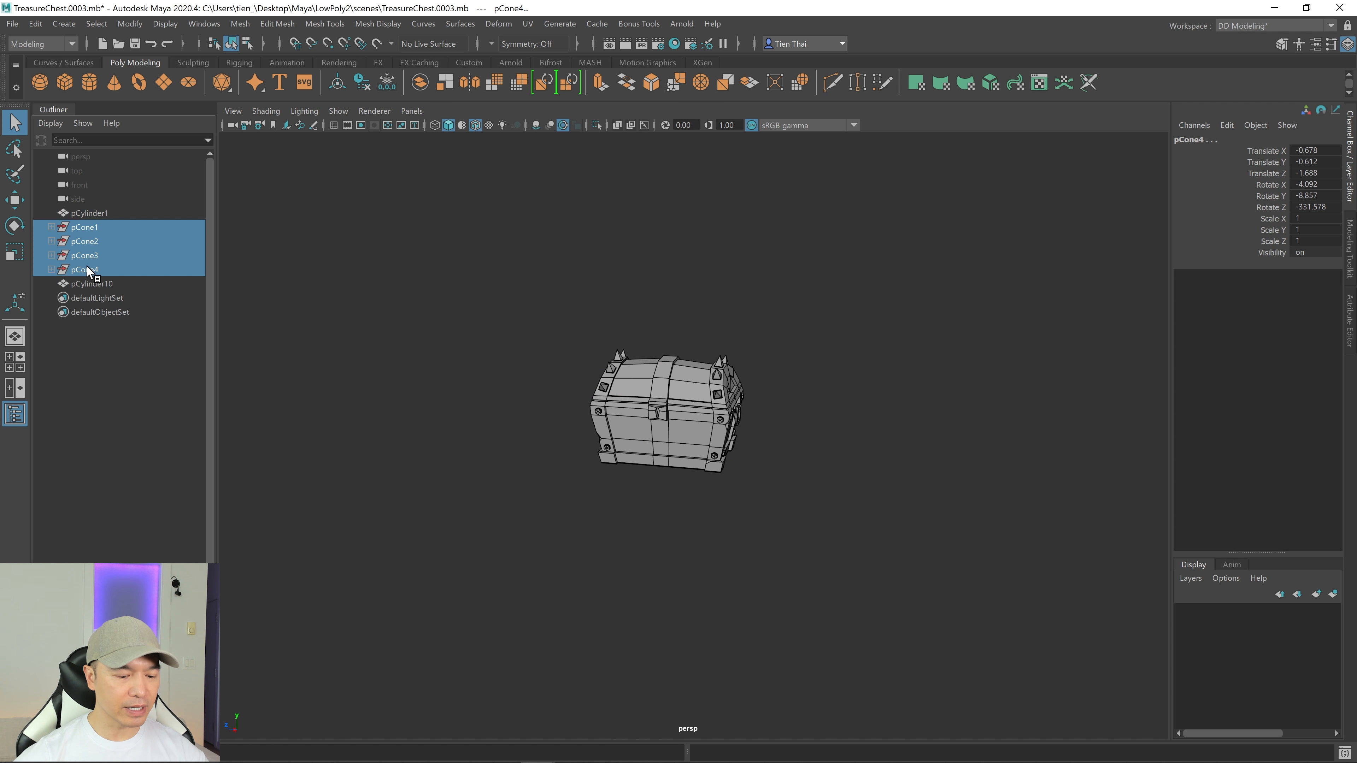
{"action": "key", "text": "Delete"}
{"action": "left_click_drag", "start_coordinate": [496, 341], "coordinate": [489, 343], "text": "alt"}
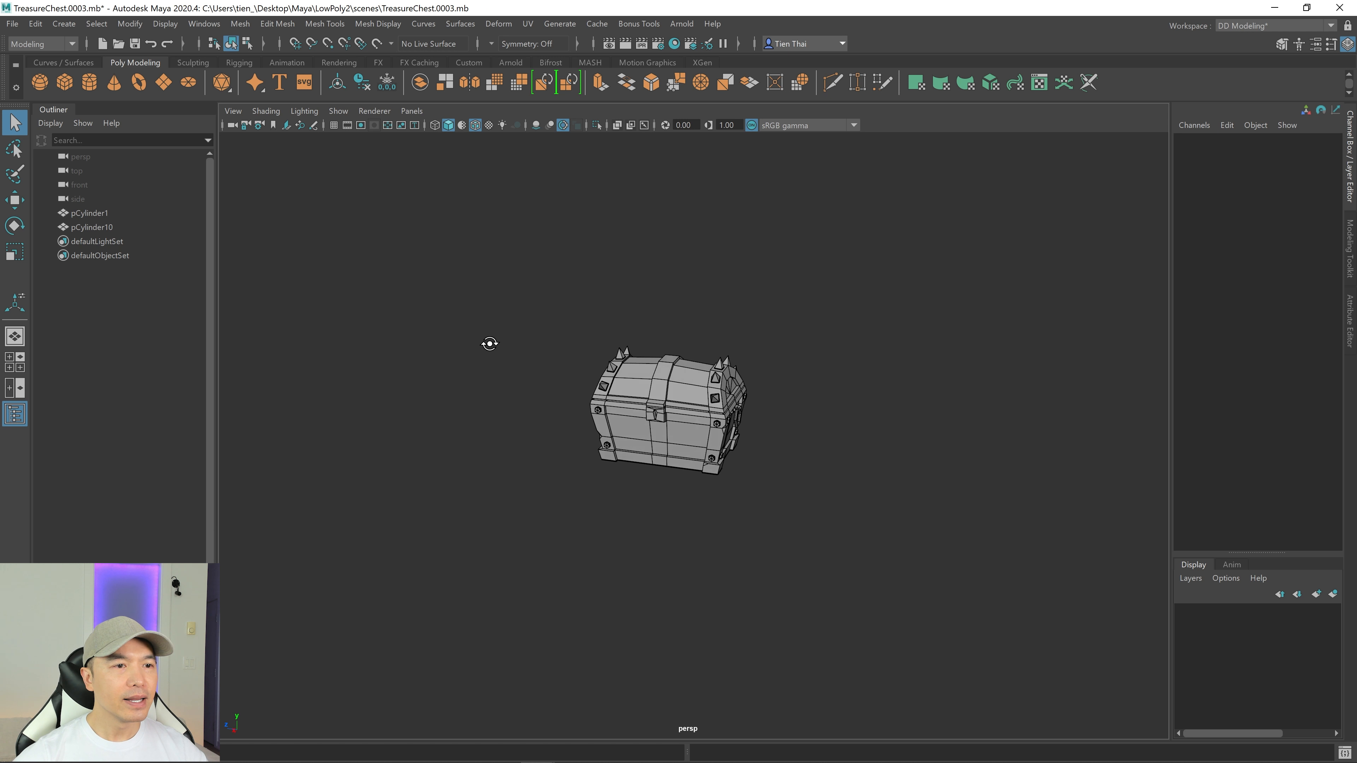
Step: Create a polygon cylinder, move it in front of the chest to about X 4.231 and set its axis subdivisions to 8
{"action": "left_click", "coordinate": [90, 84]}
{"action": "key", "text": "w"}
{"action": "left_click_drag", "start_coordinate": [636, 465], "coordinate": [580, 490]}
{"action": "scroll", "coordinate": [665, 488], "scroll_direction": "up", "scroll_amount": 6}
{"action": "left_click_drag", "start_coordinate": [909, 447], "coordinate": [885, 434], "text": "alt"}
{"action": "key", "text": "t"}
{"action": "left_click", "coordinate": [1042, 478]}
{"action": "type", "text": "8"}
{"action": "key", "text": "Return"}
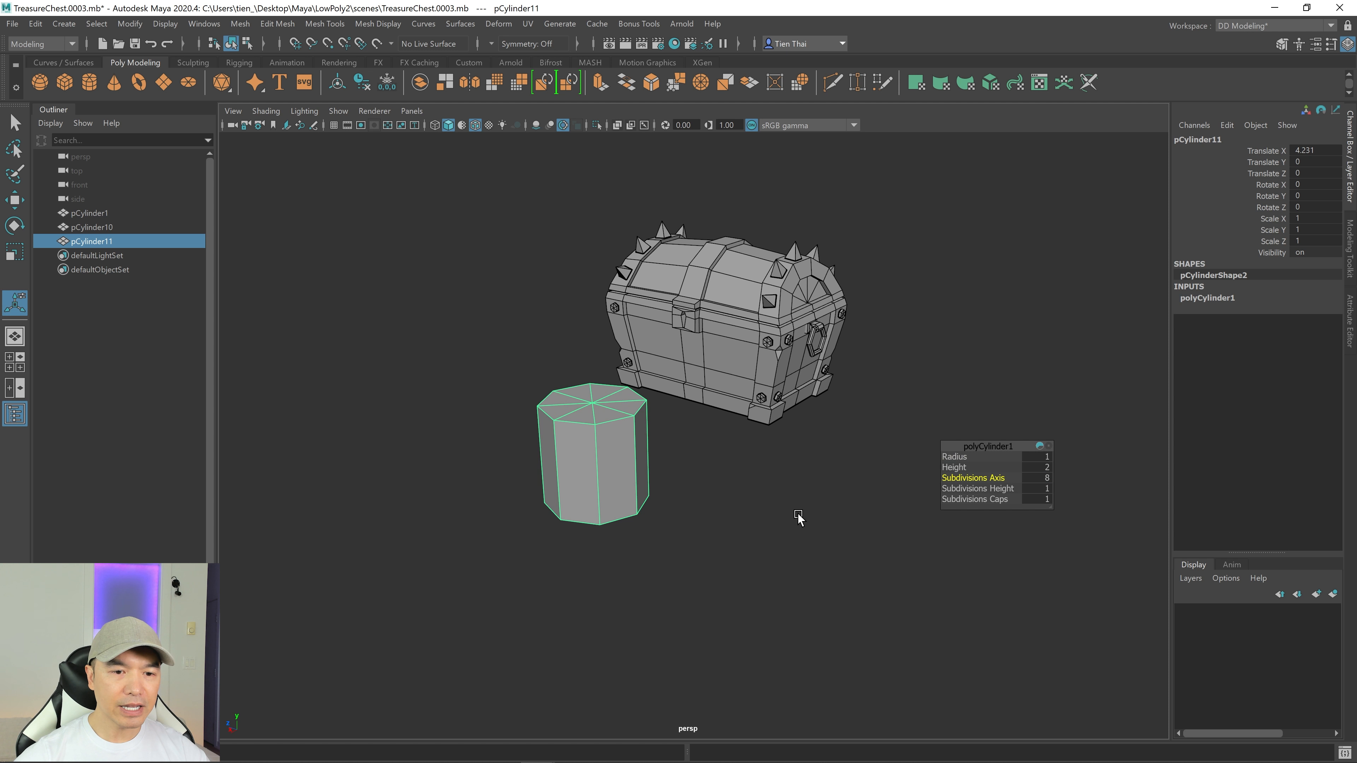
Step: Flatten the cylinder to about 0.502 of its height
{"action": "left_click_drag", "start_coordinate": [797, 515], "coordinate": [730, 491], "text": "alt"}
{"action": "key", "text": "r"}
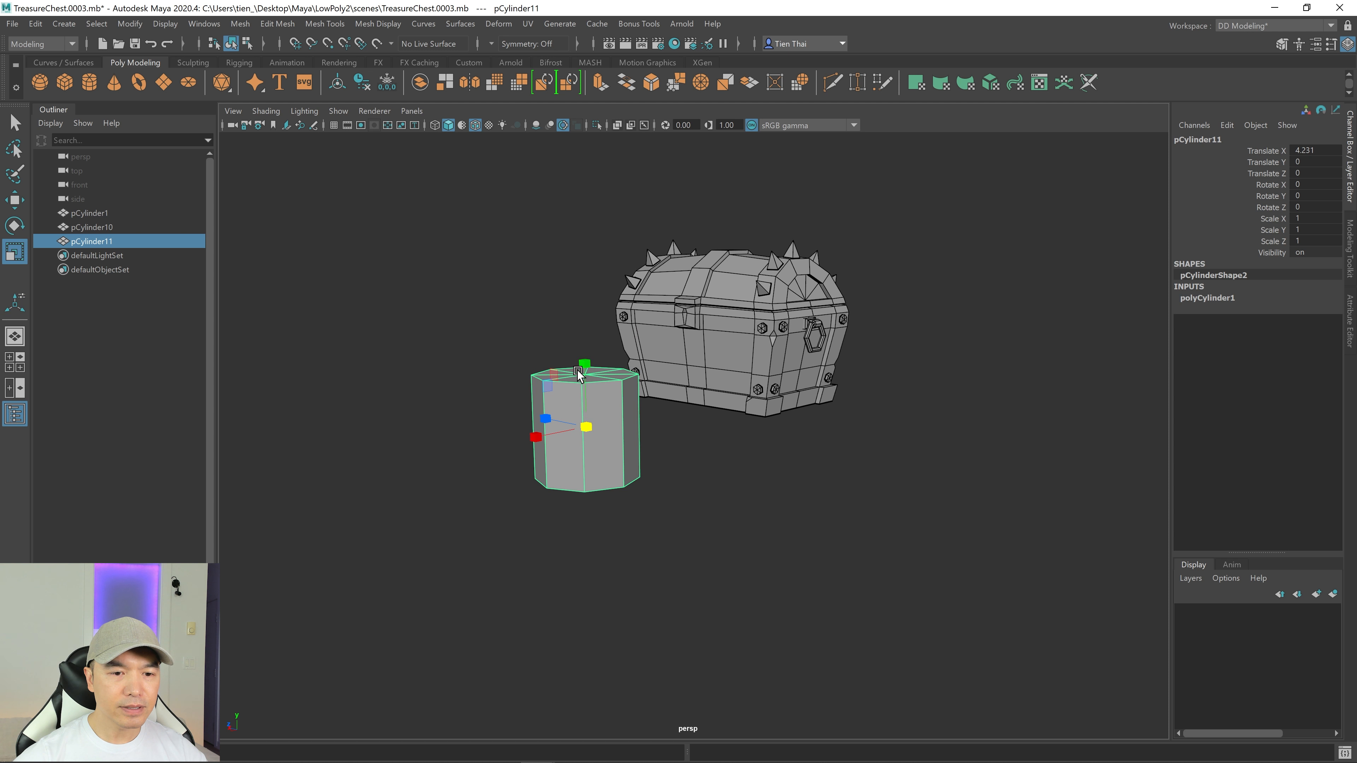
{"action": "left_click_drag", "start_coordinate": [585, 364], "coordinate": [582, 403]}
{"action": "left_click_drag", "start_coordinate": [582, 404], "coordinate": [615, 464], "text": "alt"}
Step: Move the cylinder close to the chest at about X 1.44 and scale it into a thin disc, about 0.211 wide and 0.045 high
{"action": "key", "text": "w"}
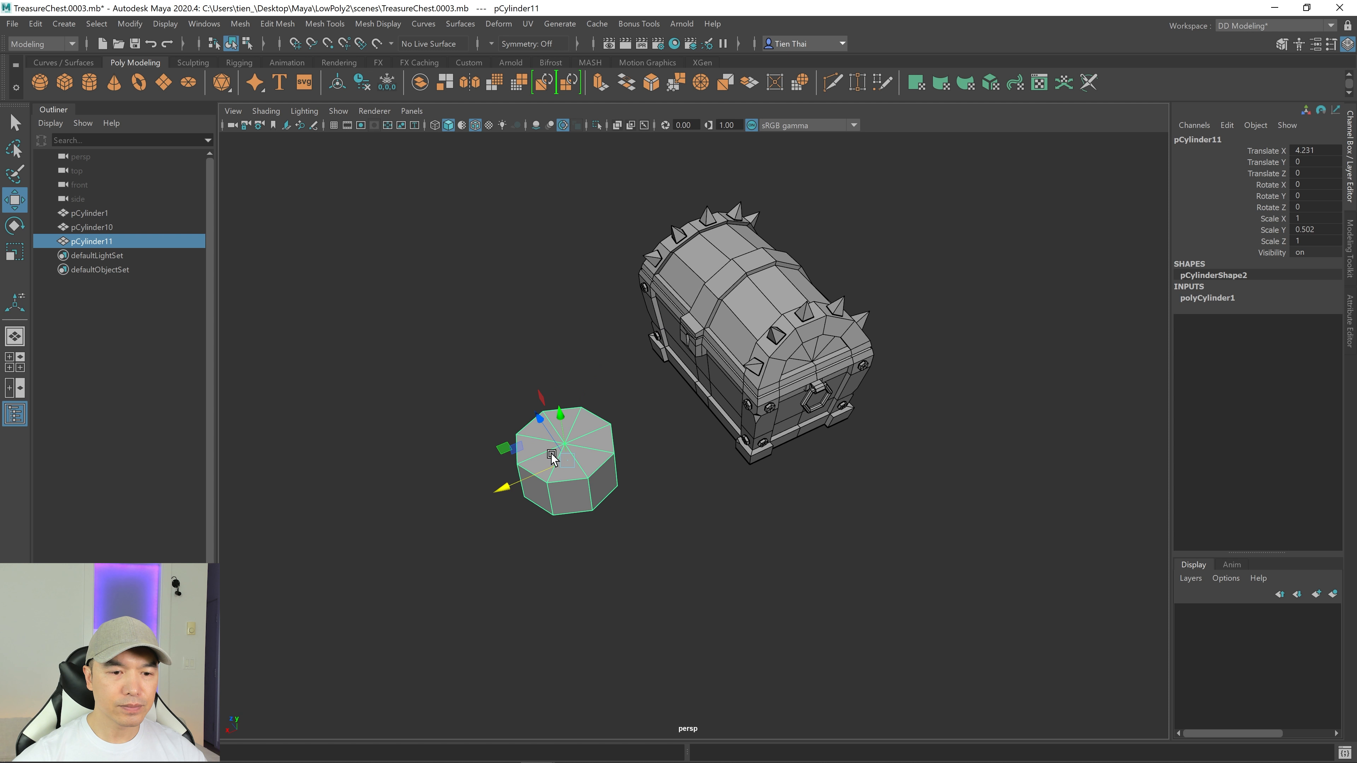
{"action": "left_click_drag", "start_coordinate": [505, 487], "coordinate": [670, 433]}
{"action": "key", "text": "r"}
{"action": "left_click_drag", "start_coordinate": [753, 455], "coordinate": [916, 472], "text": "alt"}
{"action": "left_click_drag", "start_coordinate": [677, 328], "coordinate": [673, 356]}
{"action": "right_click_drag", "start_coordinate": [674, 358], "coordinate": [990, 484], "text": "alt"}
{"action": "middle_click_drag", "start_coordinate": [990, 484], "coordinate": [1029, 548], "text": "alt"}
{"action": "mouse_move", "coordinate": [1029, 547]}
{"action": "left_mouse_down", "text": "alt"}
{"action": "mouse_move", "coordinate": [1026, 566]}
{"action": "mouse_move", "coordinate": [1057, 546]}
{"action": "mouse_move", "coordinate": [995, 547]}
{"action": "mouse_move", "coordinate": [1011, 540]}
{"action": "left_mouse_up", "text": "alt"}
{"action": "scroll", "coordinate": [1004, 537], "scroll_direction": "down", "scroll_amount": 5}
{"action": "right_click_drag", "start_coordinate": [878, 521], "coordinate": [1092, 524], "text": "alt"}
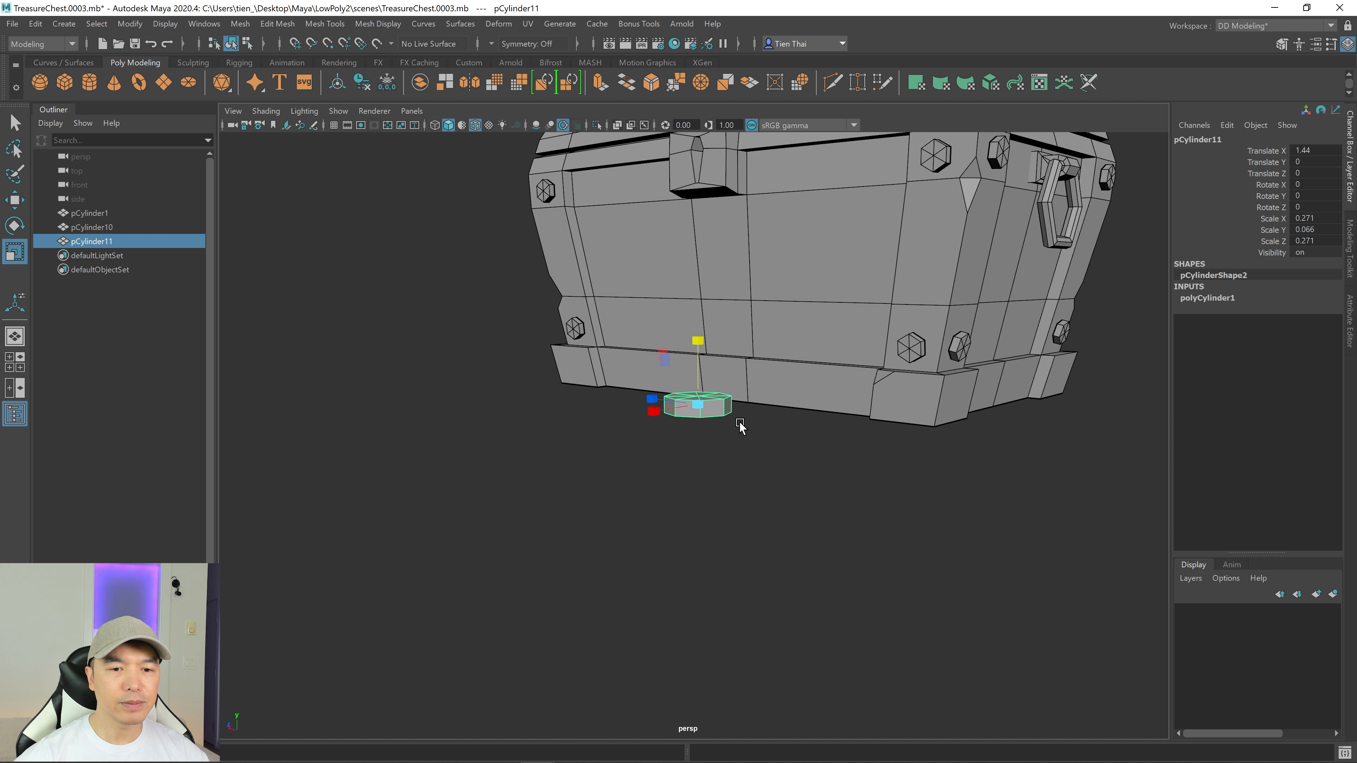
{"action": "left_click_drag", "start_coordinate": [698, 404], "coordinate": [675, 407]}
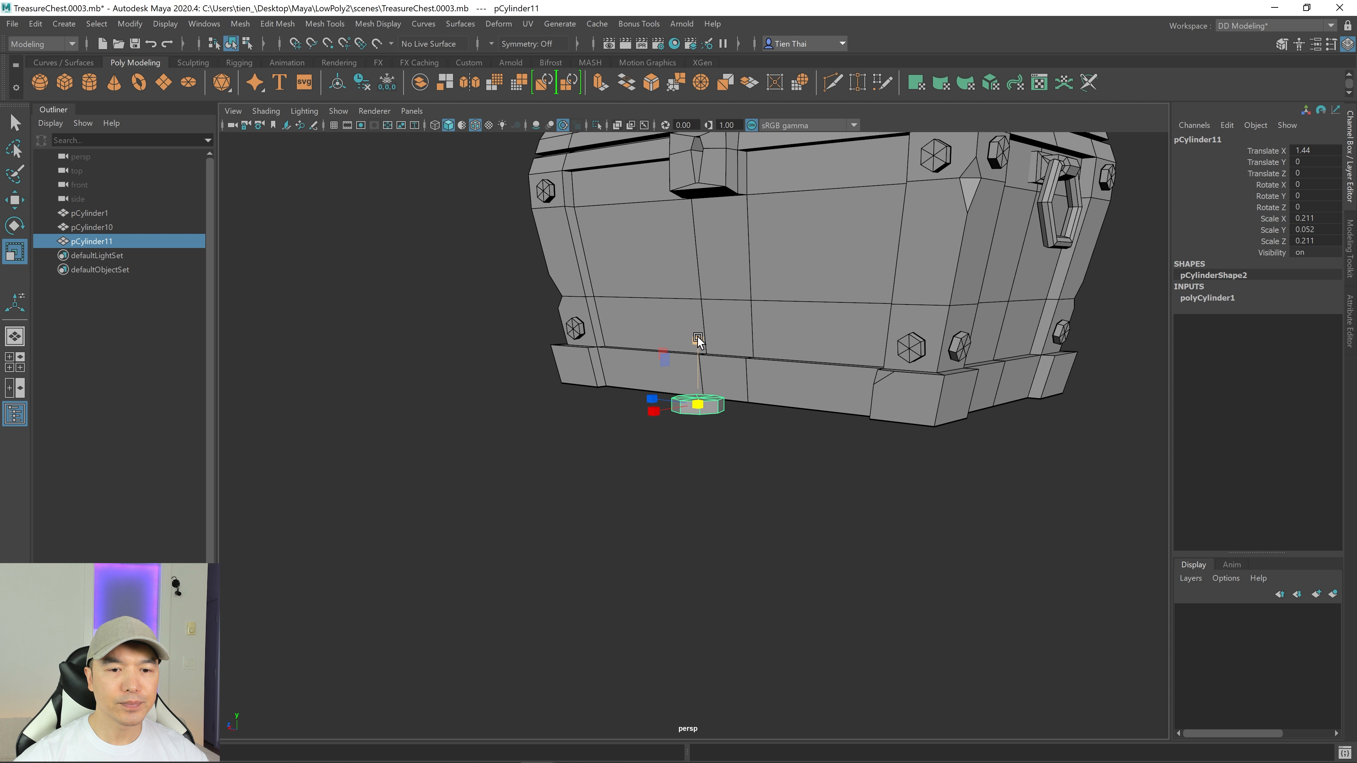
{"action": "left_click_drag", "start_coordinate": [698, 339], "coordinate": [777, 436]}
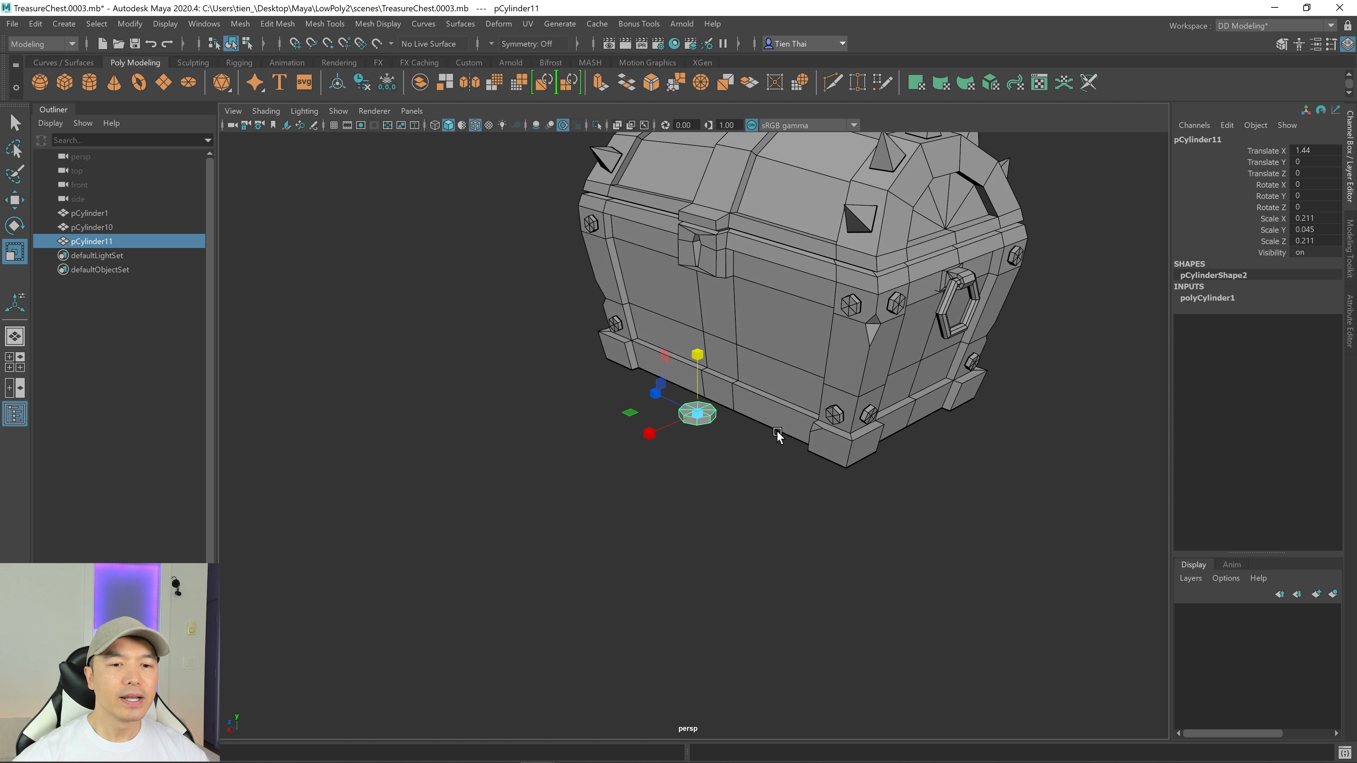
Step: Move the small disc away from the chest along X to about 4.719
{"action": "key", "text": "w"}
{"action": "left_click_drag", "start_coordinate": [647, 438], "coordinate": [372, 551]}
{"action": "scroll", "coordinate": [530, 498], "scroll_direction": "down", "scroll_amount": 3}
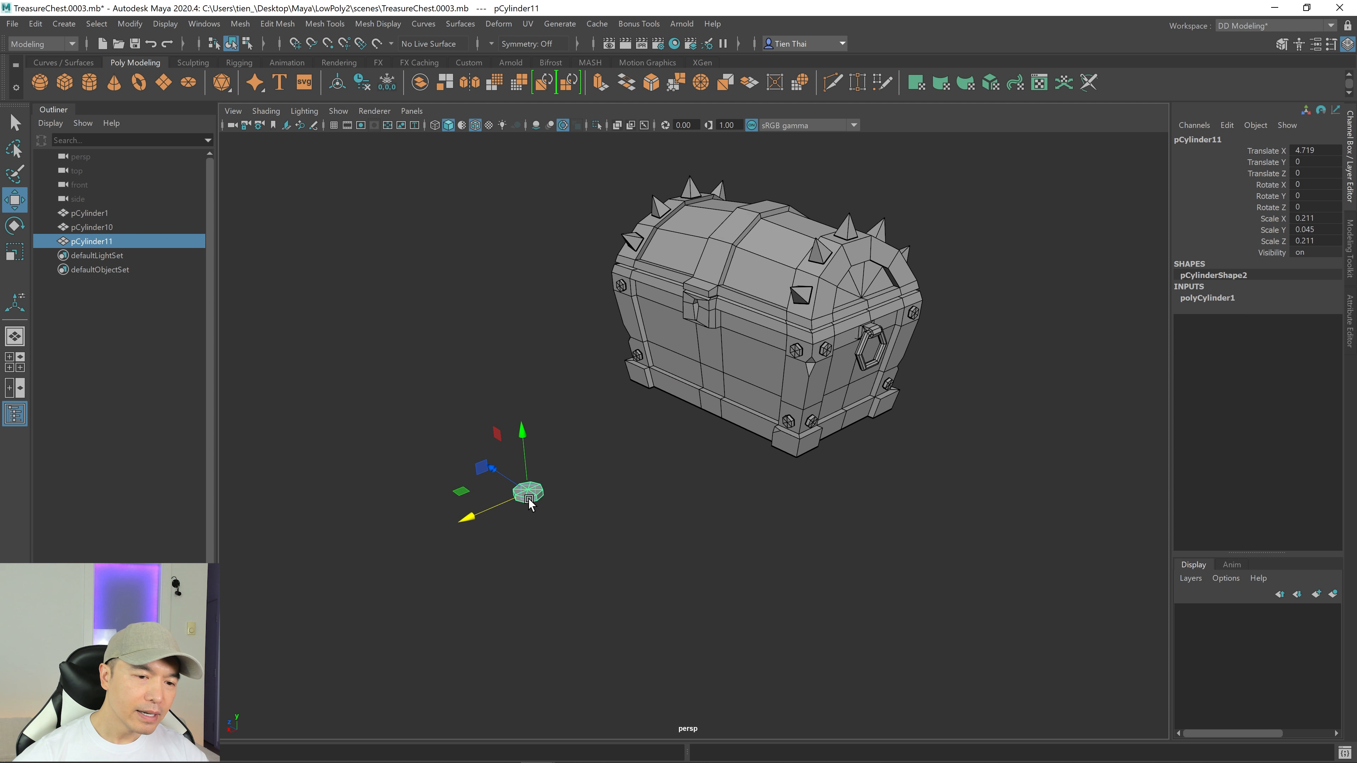
Step: Inset the disc's top and bottom cap faces with an extrude offset of about 0.042, and recess them with a second extrude of about -0.014 thickness
{"action": "left_click_drag", "start_coordinate": [531, 498], "coordinate": [519, 523], "text": "alt"}
{"action": "key", "text": "f"}
{"action": "scroll", "coordinate": [527, 523], "scroll_direction": "down", "scroll_amount": 3}
{"action": "right_click_drag", "start_coordinate": [1008, 275], "coordinate": [1011, 311]}
{"action": "left_click_drag", "start_coordinate": [663, 410], "coordinate": [775, 478]}
{"action": "left_click_drag", "start_coordinate": [781, 481], "coordinate": [837, 466], "text": "alt"}
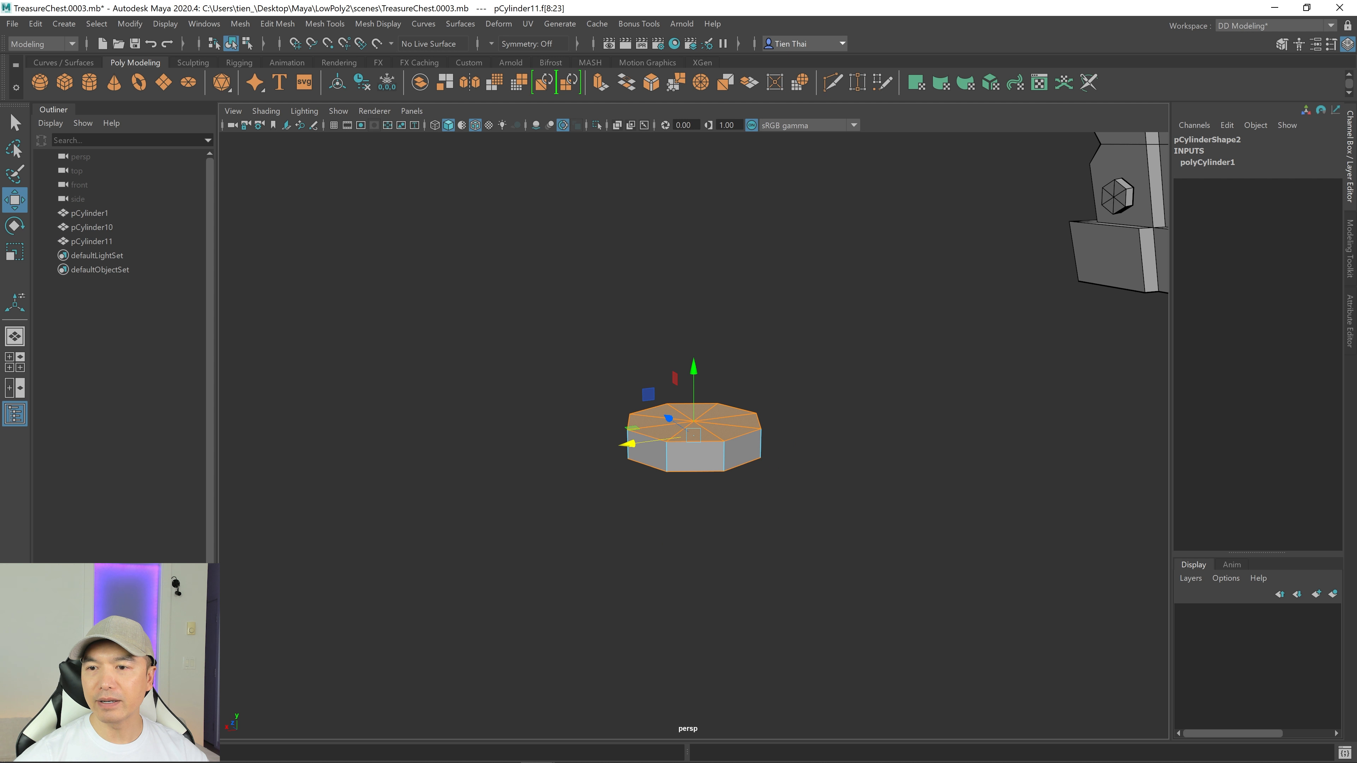
{"action": "left_click", "coordinate": [1352, 252]}
{"action": "left_click", "coordinate": [1198, 456]}
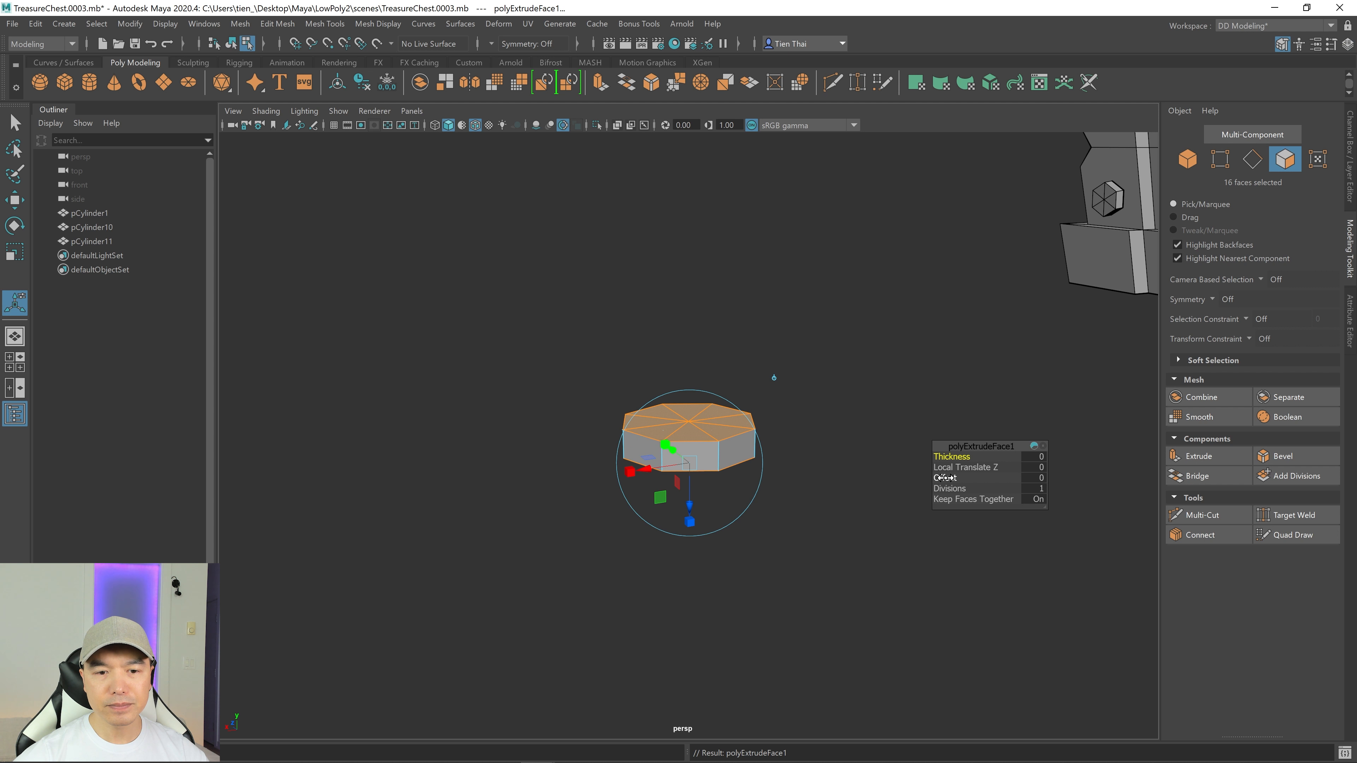
{"action": "left_click_drag", "start_coordinate": [945, 477], "coordinate": [951, 478]}
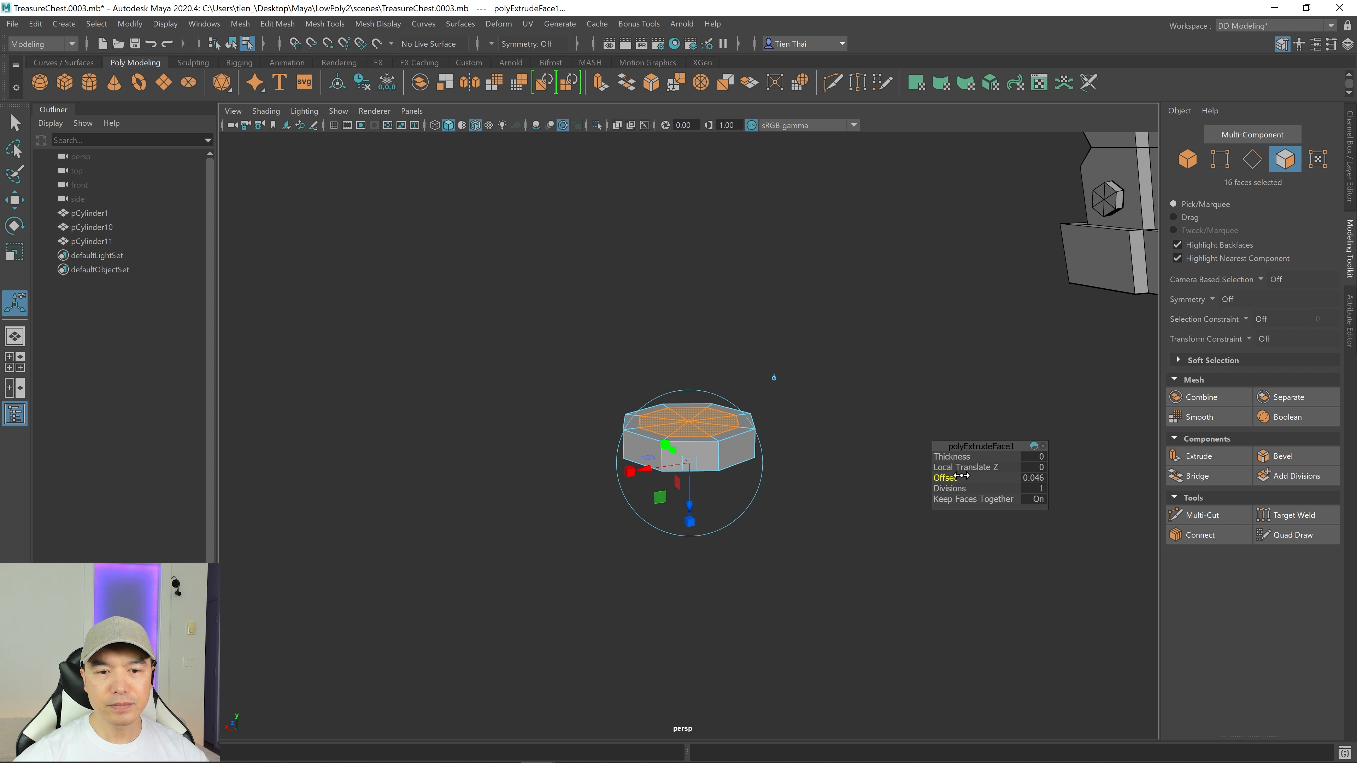
{"action": "left_click_drag", "start_coordinate": [833, 386], "coordinate": [826, 395], "text": "alt"}
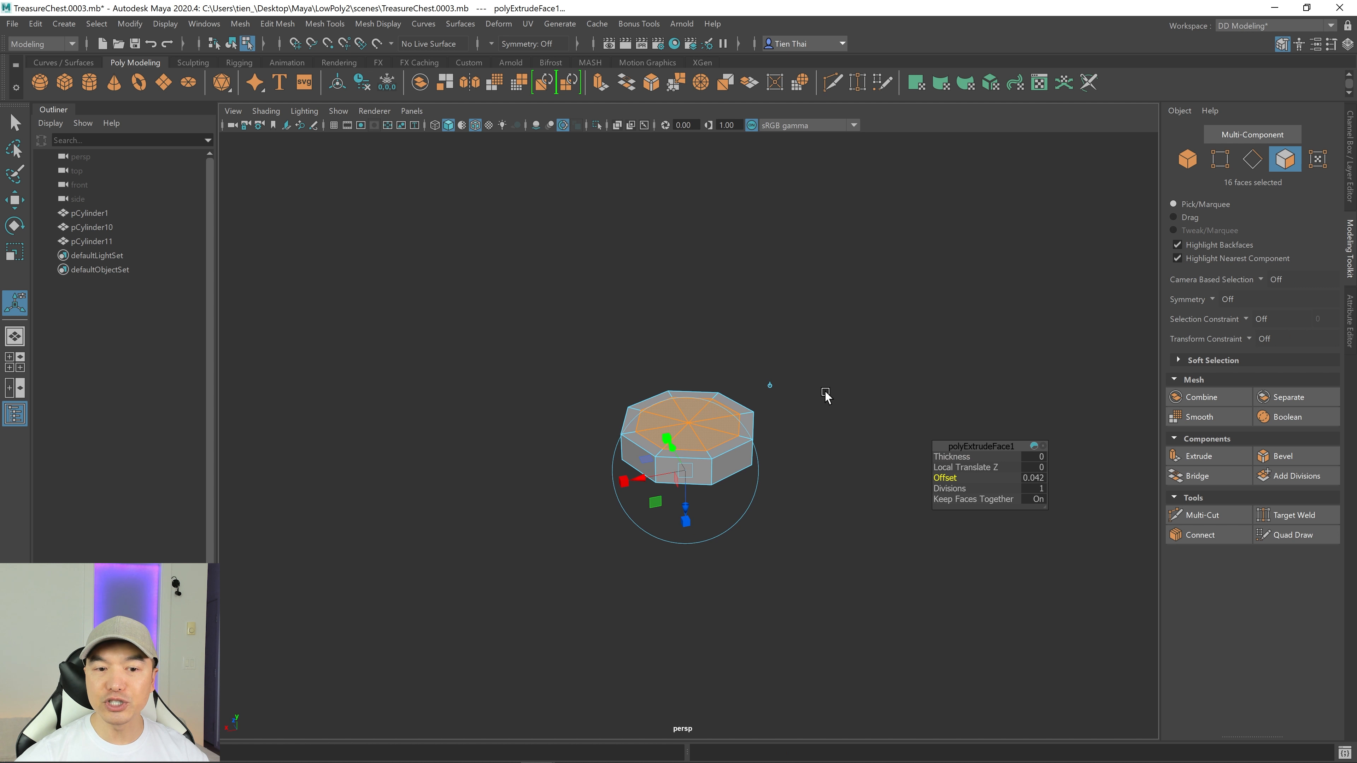
{"action": "key", "text": "ctrl+e"}
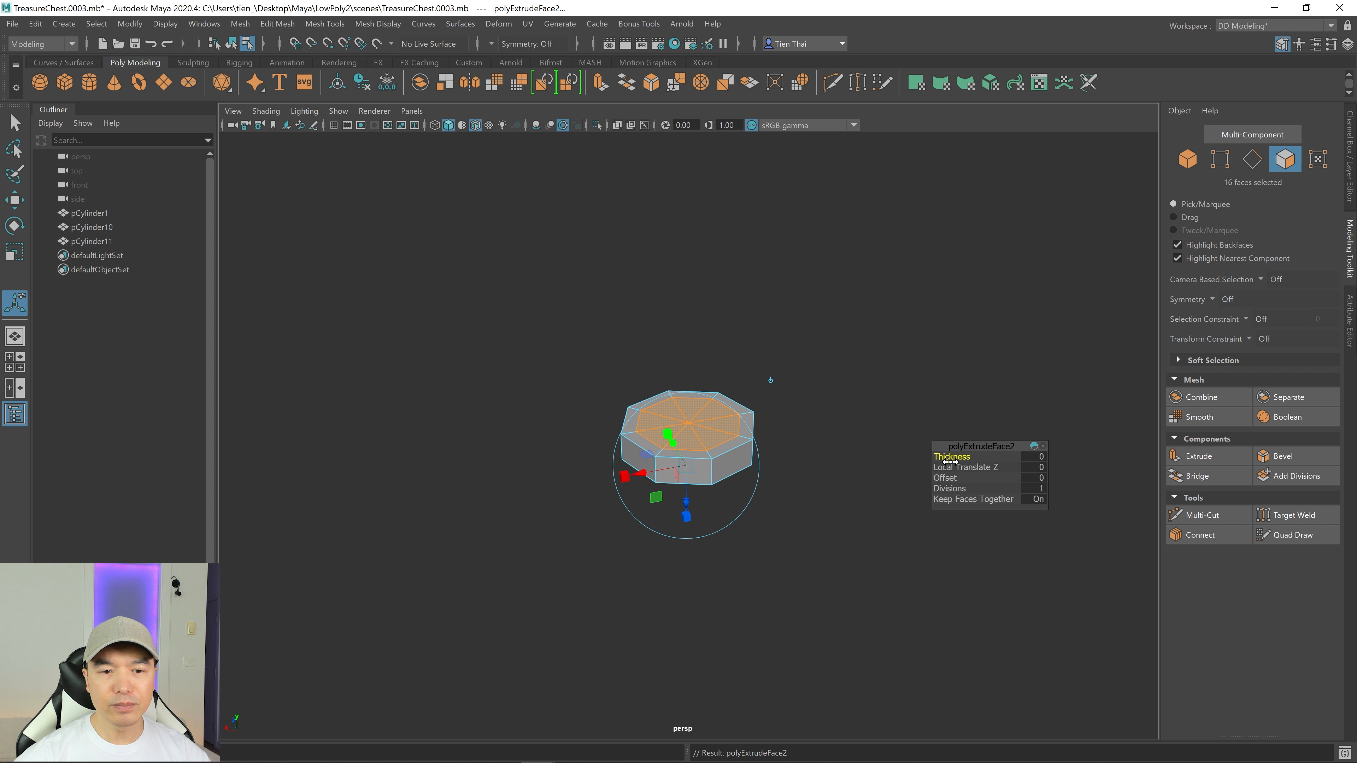
{"action": "left_click_drag", "start_coordinate": [955, 455], "coordinate": [952, 455]}
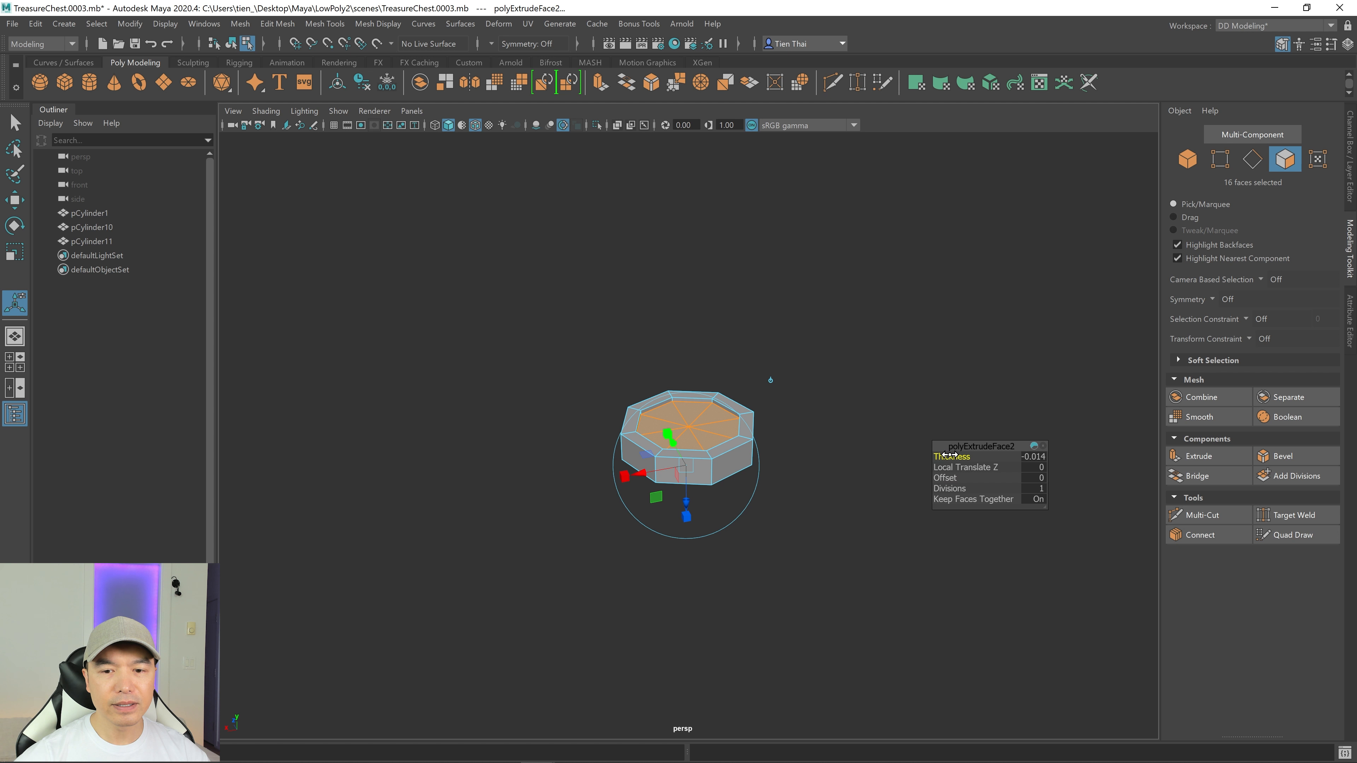
Step: Bevel the upper and lower outer edge loops of the disc's rim
{"action": "scroll", "coordinate": [976, 400], "scroll_direction": "up", "scroll_amount": 5}
{"action": "key", "text": "F10"}
{"action": "double_click", "coordinate": [678, 484]}
{"action": "double_click", "coordinate": [678, 540], "text": "shift"}
{"action": "scroll", "coordinate": [802, 471], "scroll_direction": "down", "scroll_amount": 5}
{"action": "key", "text": "ctrl+b"}
{"action": "left_click_drag", "start_coordinate": [948, 457], "coordinate": [822, 452]}
{"action": "scroll", "coordinate": [844, 449], "scroll_direction": "down", "scroll_amount": 6}
{"action": "key", "text": "q"}
Step: Select the whole disc in object mode and move it along X toward the chest to about 2.92
{"action": "right_click_drag", "start_coordinate": [739, 285], "coordinate": [789, 259]}
{"action": "scroll", "coordinate": [781, 287], "scroll_direction": "down", "scroll_amount": 4}
{"action": "left_click", "coordinate": [720, 429]}
{"action": "left_click_drag", "start_coordinate": [666, 398], "coordinate": [745, 461]}
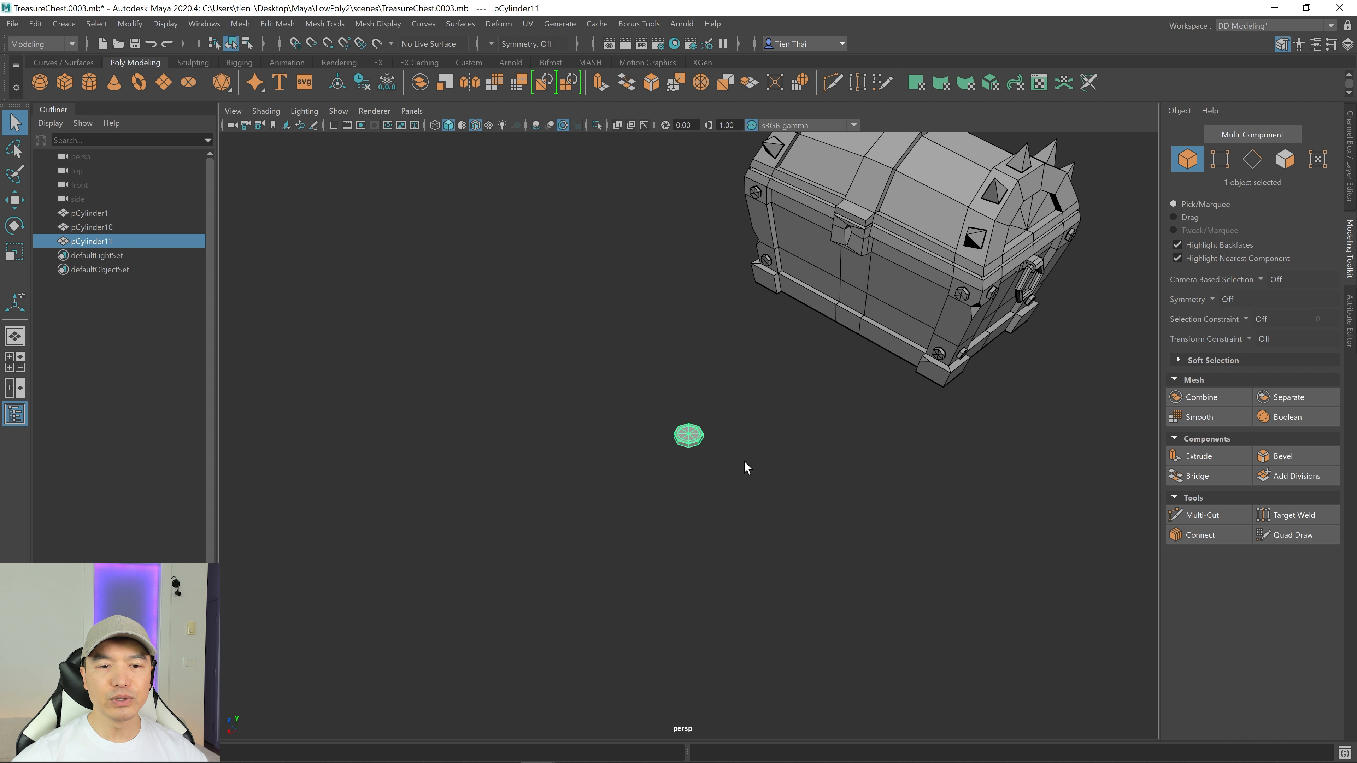
{"action": "key", "text": "w"}
{"action": "left_click_drag", "start_coordinate": [636, 470], "coordinate": [724, 412]}
{"action": "left_click_drag", "start_coordinate": [835, 414], "coordinate": [821, 388], "text": "alt"}
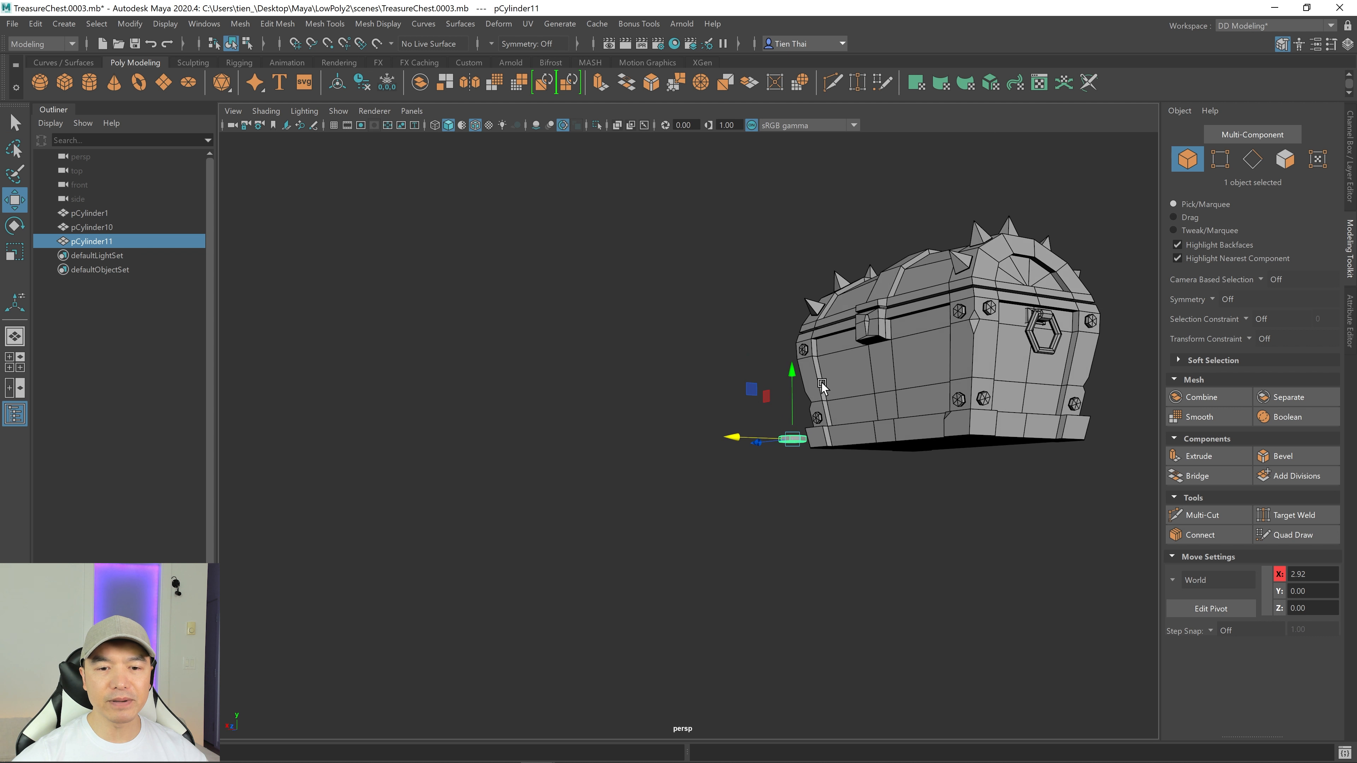
{"action": "middle_click_drag", "start_coordinate": [822, 385], "coordinate": [788, 326], "text": "alt"}
{"action": "right_click_drag", "start_coordinate": [866, 394], "coordinate": [1073, 446], "text": "alt"}
{"action": "mouse_move", "coordinate": [871, 315]}
{"action": "left_mouse_down", "text": "alt"}
{"action": "mouse_move", "coordinate": [845, 355]}
{"action": "mouse_move", "coordinate": [863, 317]}
{"action": "left_mouse_up", "text": "alt"}
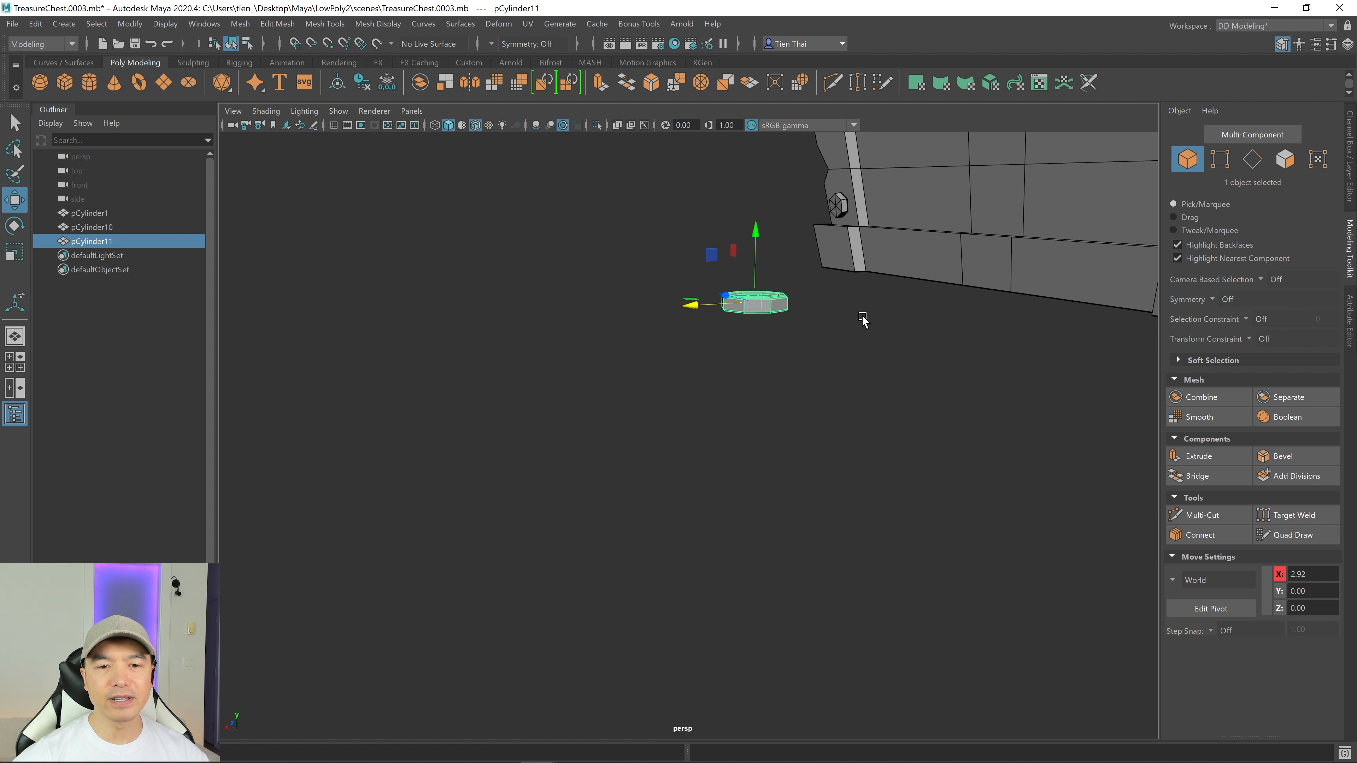